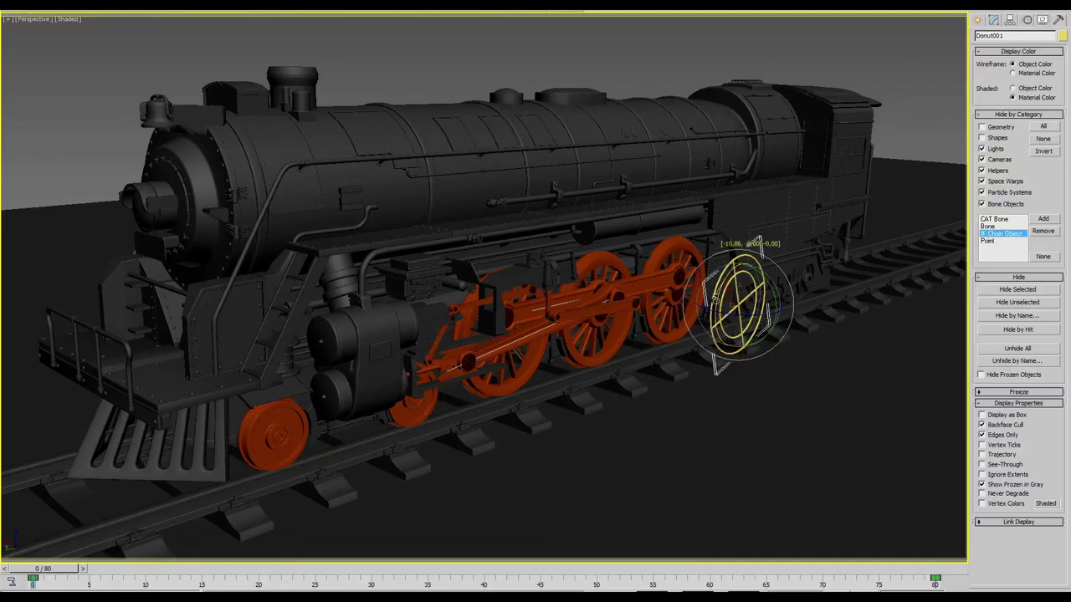
Step: Rotate the yellow Donut001 back and forth so the orange wheels and connecting rods turn with it
left_click_drag(721, 287, 661, 406)
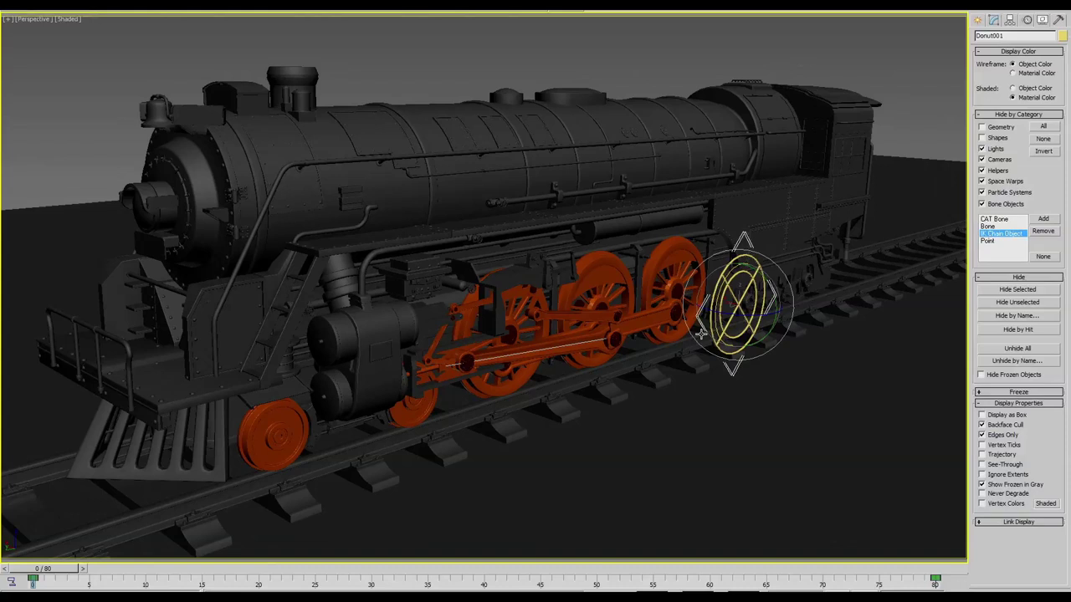
left_click_drag(712, 305, 724, 281)
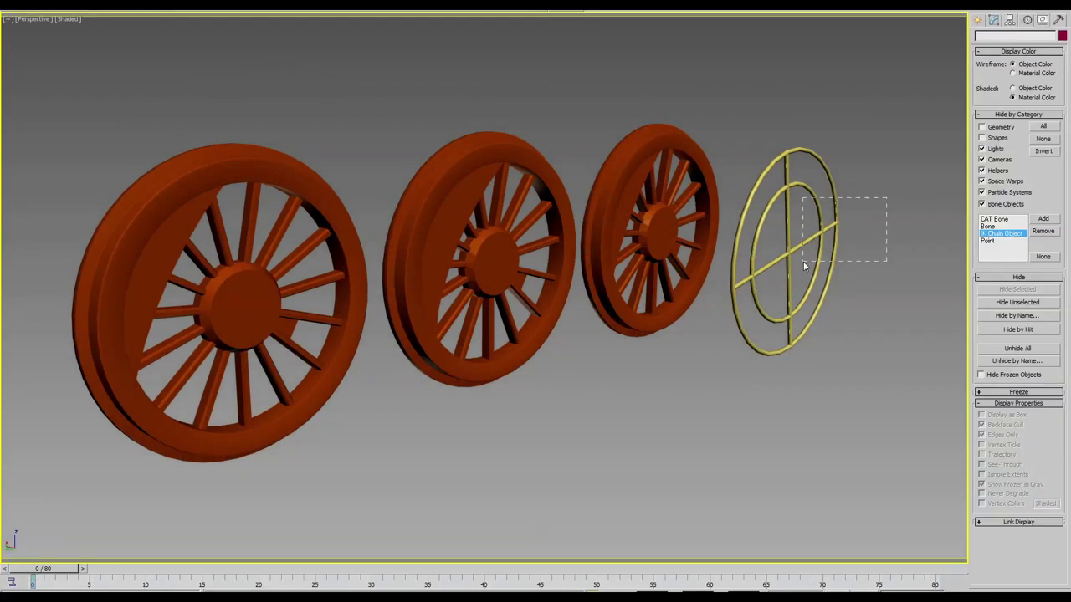
mouse_move(803, 261)
left_mouse_down()
mouse_move(725, 456)
mouse_move(720, 363)
mouse_move(704, 355)
mouse_move(628, 402)
left_mouse_up()
left_click(619, 410)
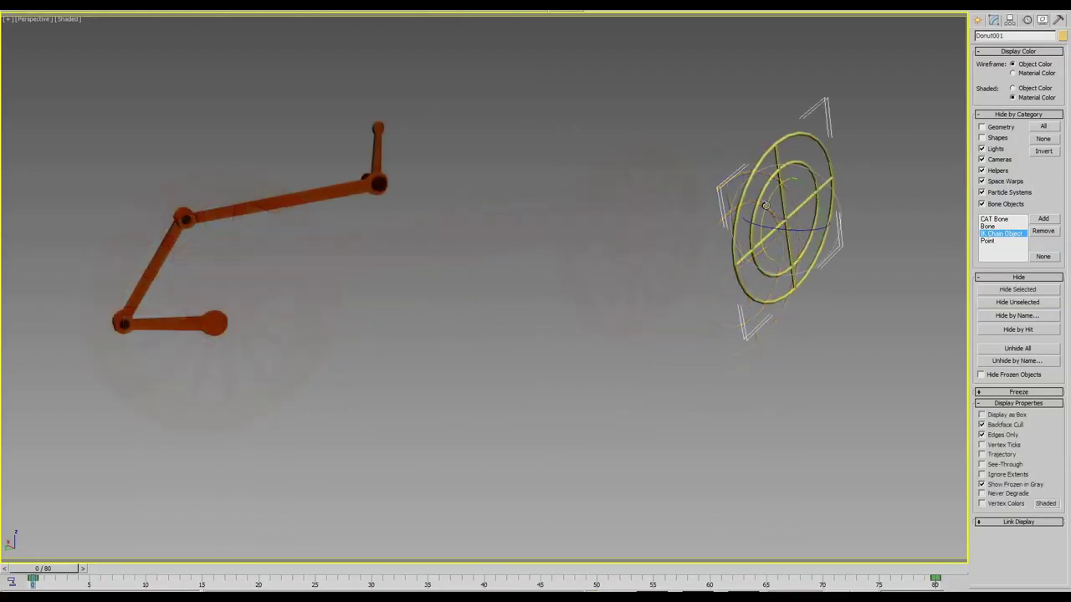
left_click_drag(753, 209, 629, 331)
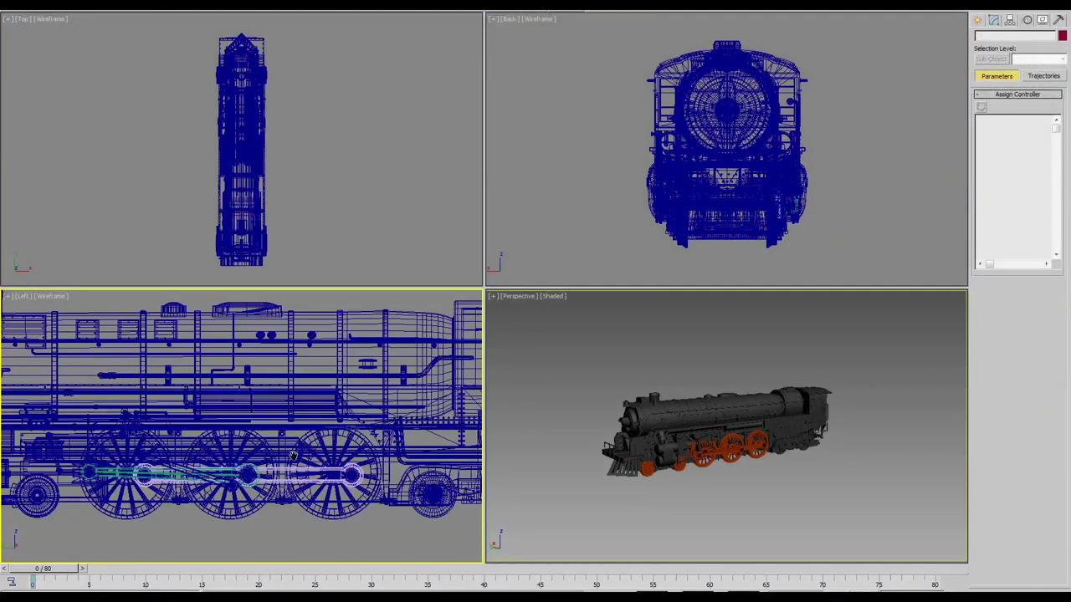
scroll(292, 456, "up", 1)
scroll(251, 452, "up", 1)
scroll(255, 443, "up", 1)
Step: Draw a circle spline of radius 0.678m around the rear wheel hub in the Left view
left_click(980, 21)
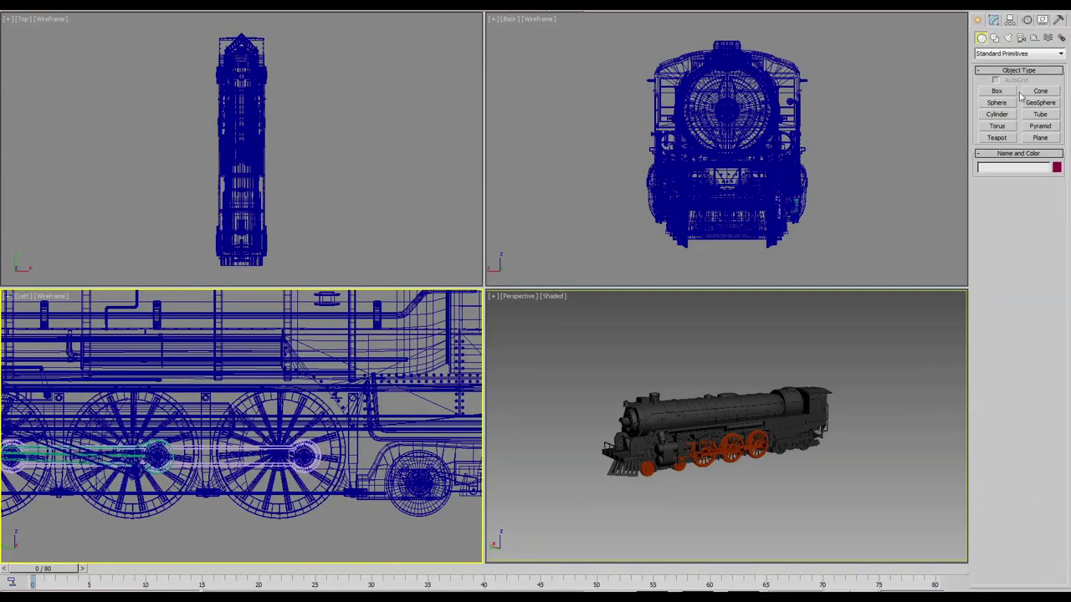
left_click(995, 39)
left_click(997, 111)
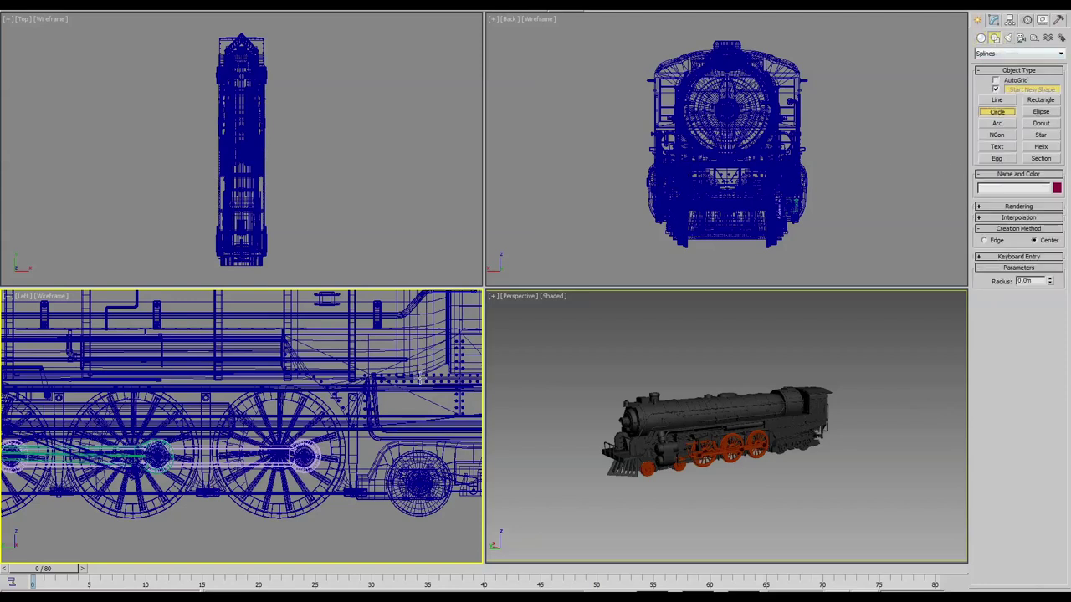
scroll(280, 443, "up", 1)
scroll(278, 431, "up", 1)
scroll(284, 416, "up", 1)
left_click_drag(284, 416, 322, 498)
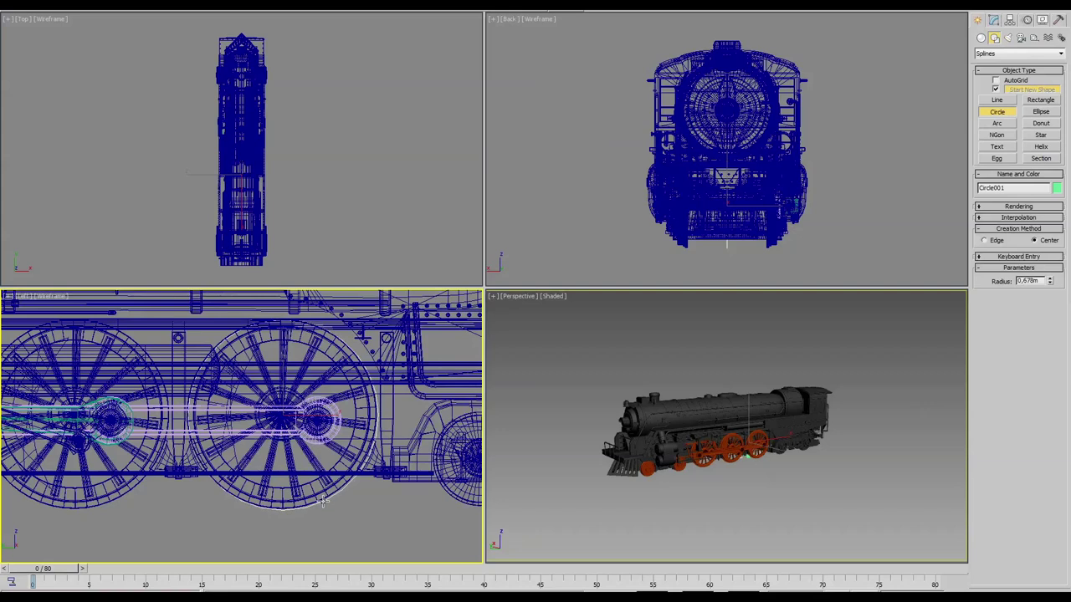
scroll(776, 470, "up", 4)
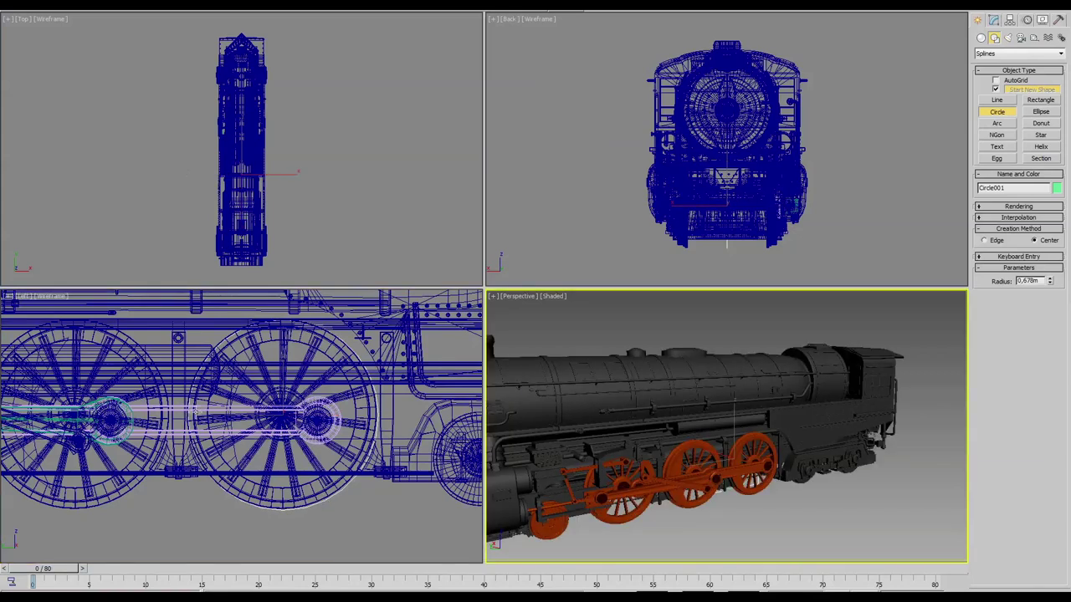
Step: Draw a donut spline with radii 0.66m and 0.422m around the same wheel
left_click(1040, 123)
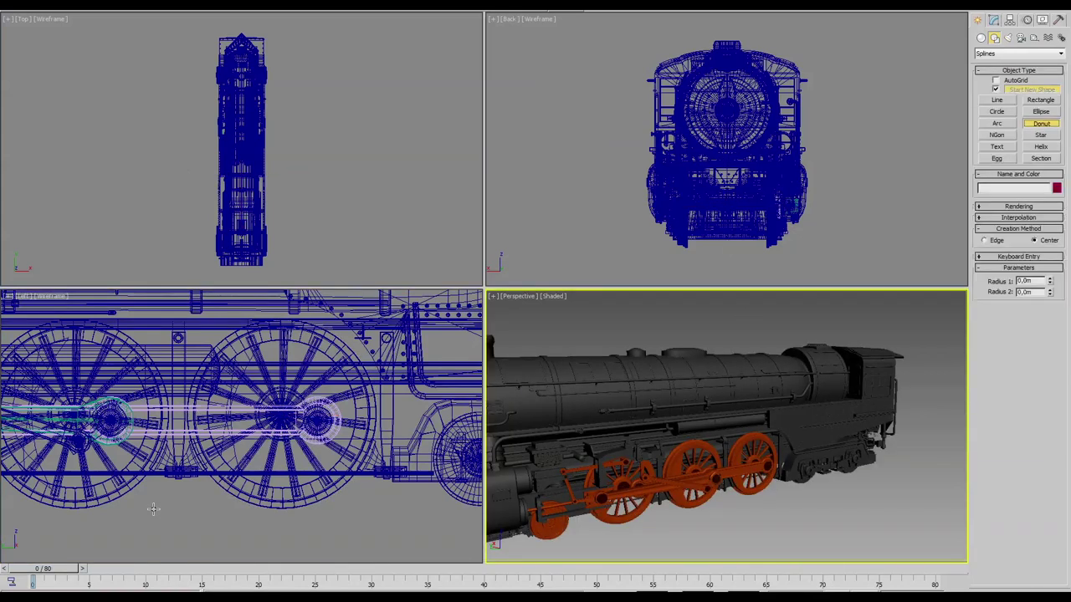
left_click_drag(281, 412, 321, 498)
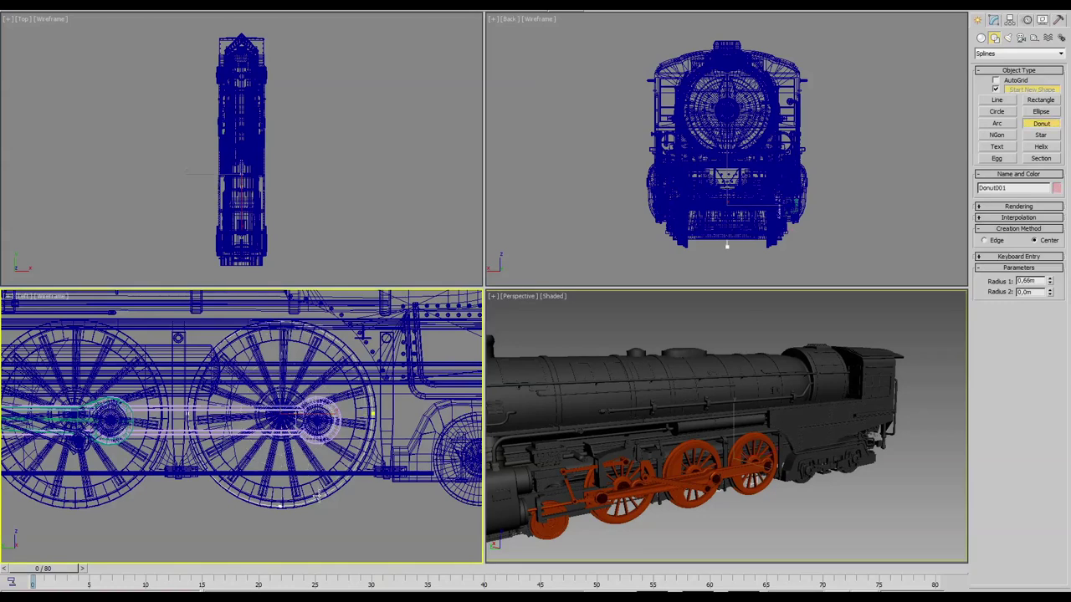
left_click(593, 477)
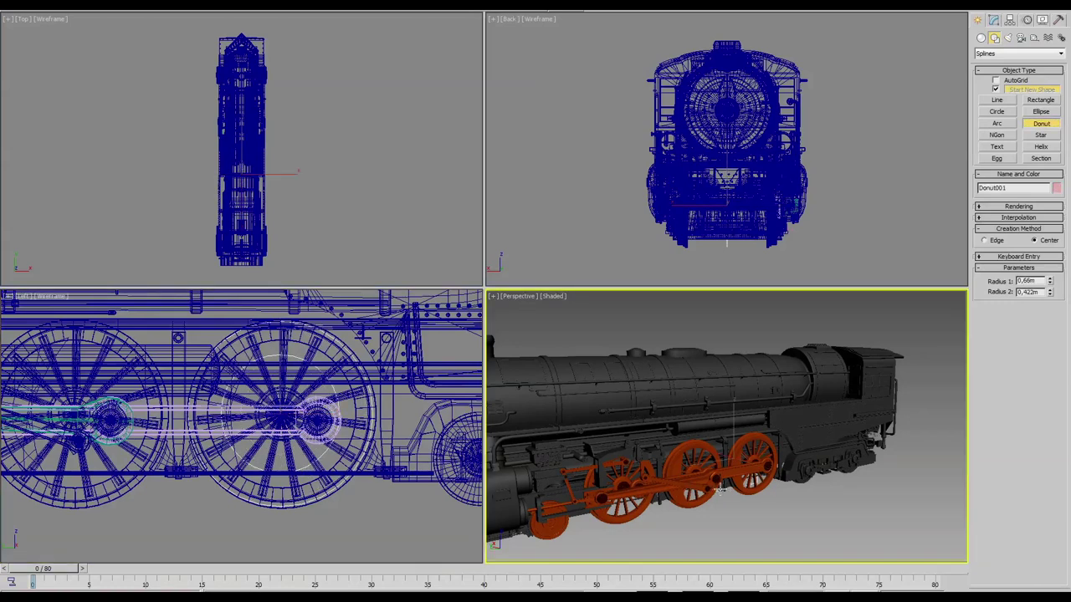
scroll(636, 468, "up", 3)
right_click(674, 456)
right_click(696, 472)
Step: Align the donut pivot-to-pivot with the wheel, then shift it sideways beside the wheel
left_click(696, 473)
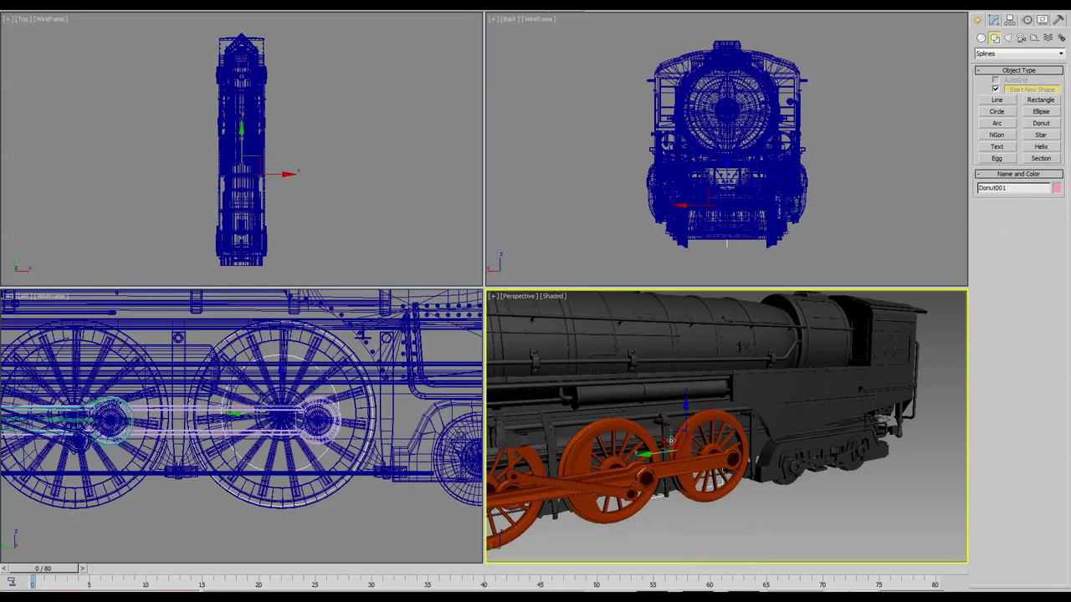
left_click_drag(669, 442, 701, 474)
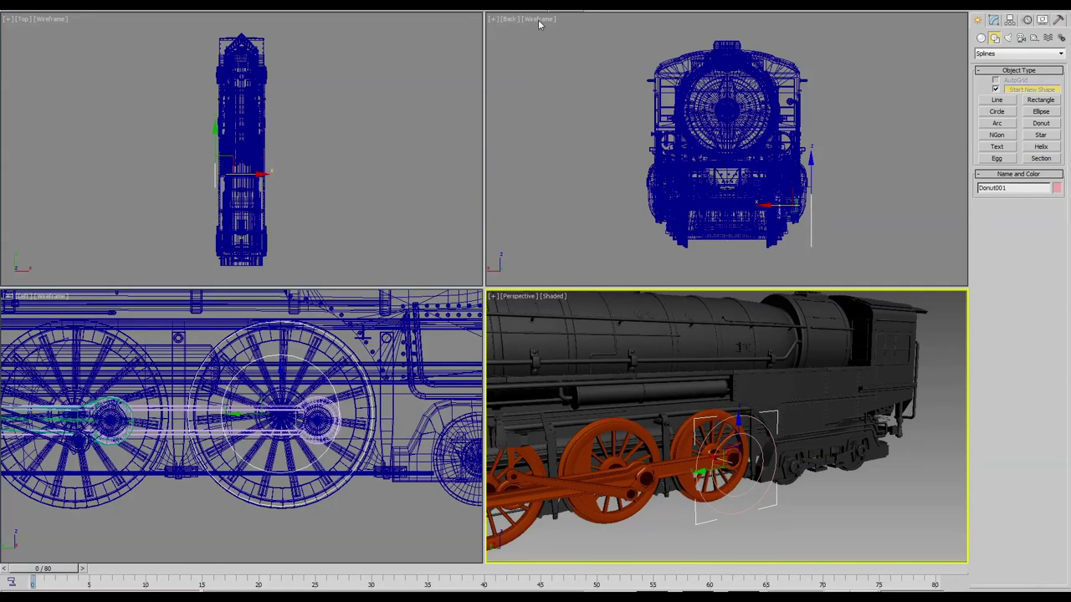
key("q")
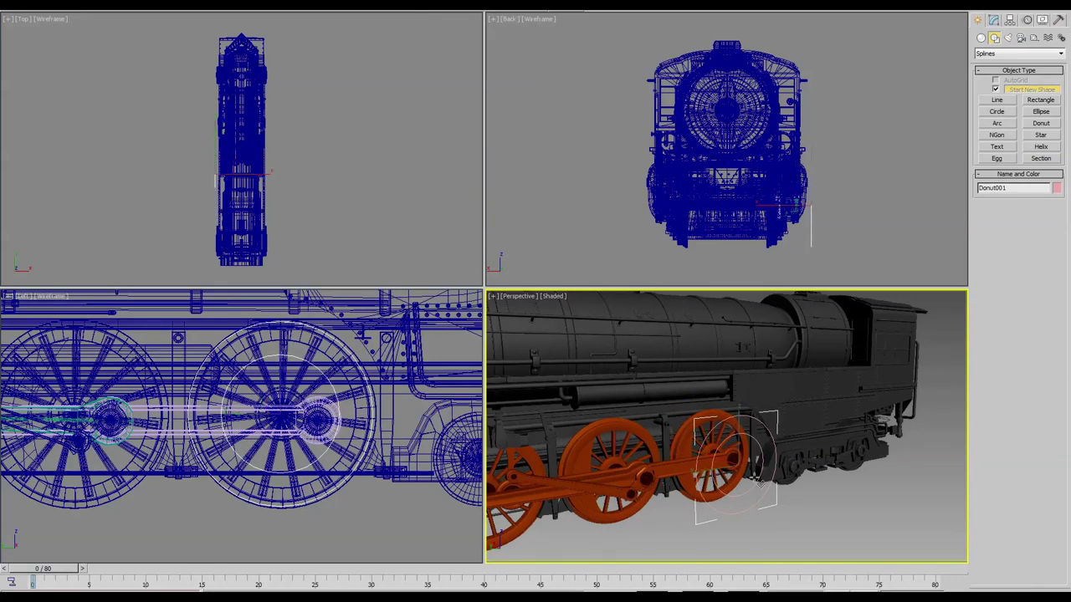
left_click(681, 450)
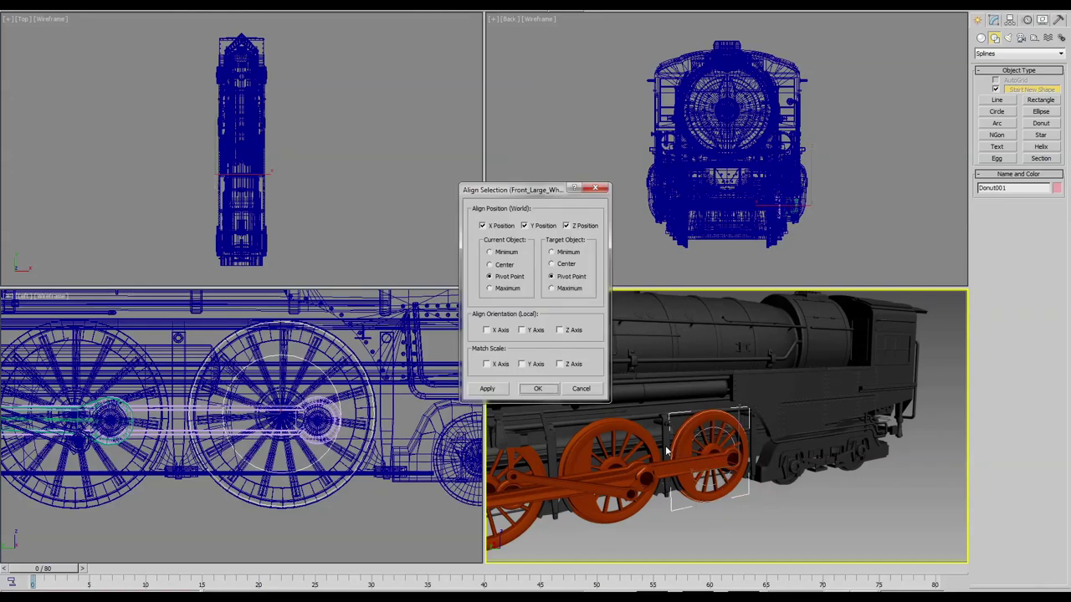
left_click(540, 389)
left_click_drag(691, 450, 736, 458)
Step: Isolate the donut and orbit the view so it faces the camera
key("alt+q")
left_click(877, 497)
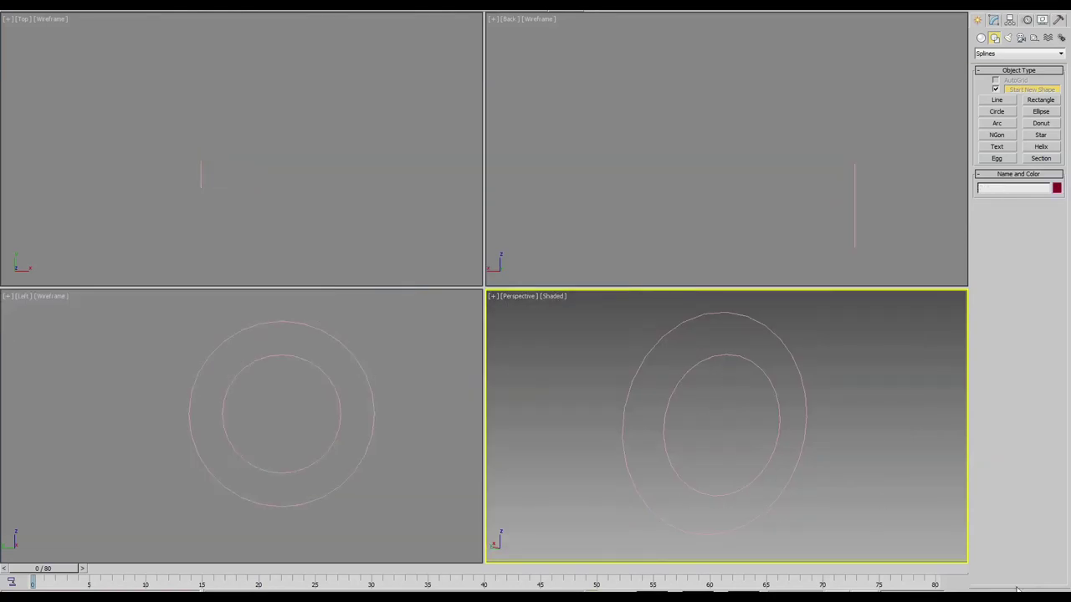
middle_click_drag(694, 470, 728, 471, "alt")
scroll(728, 470, "down", 2)
scroll(728, 470, "down", 2)
Step: Draw a vertical and a horizontal line across the donut ring
left_click(998, 99)
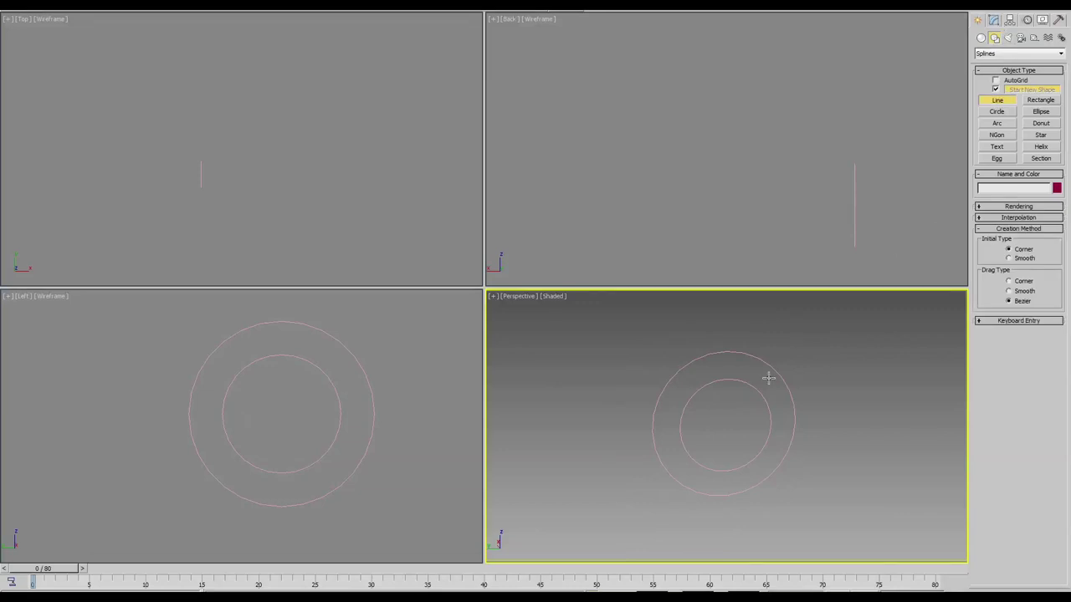
left_click(727, 352)
left_click(726, 495)
right_click(787, 423)
left_click(794, 422)
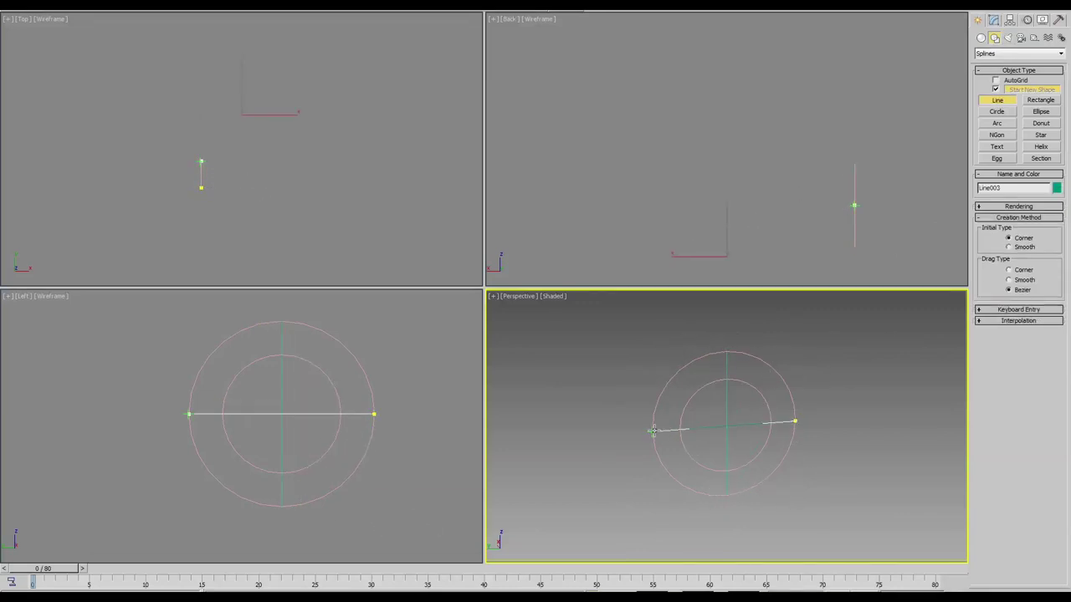
left_click(651, 431)
right_click(651, 431)
right_click(816, 418)
left_click(789, 401)
Step: Convert the donut to an editable spline and attach the two cross lines
left_click(789, 401)
right_click(787, 398)
mouse_move(809, 496)
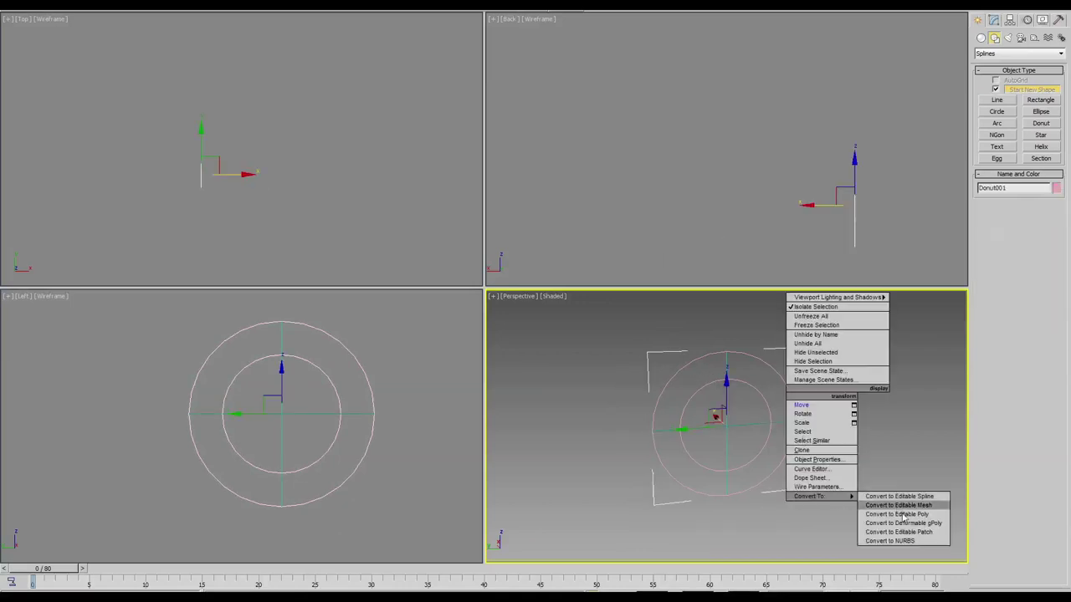
left_click(901, 497)
left_click(993, 418)
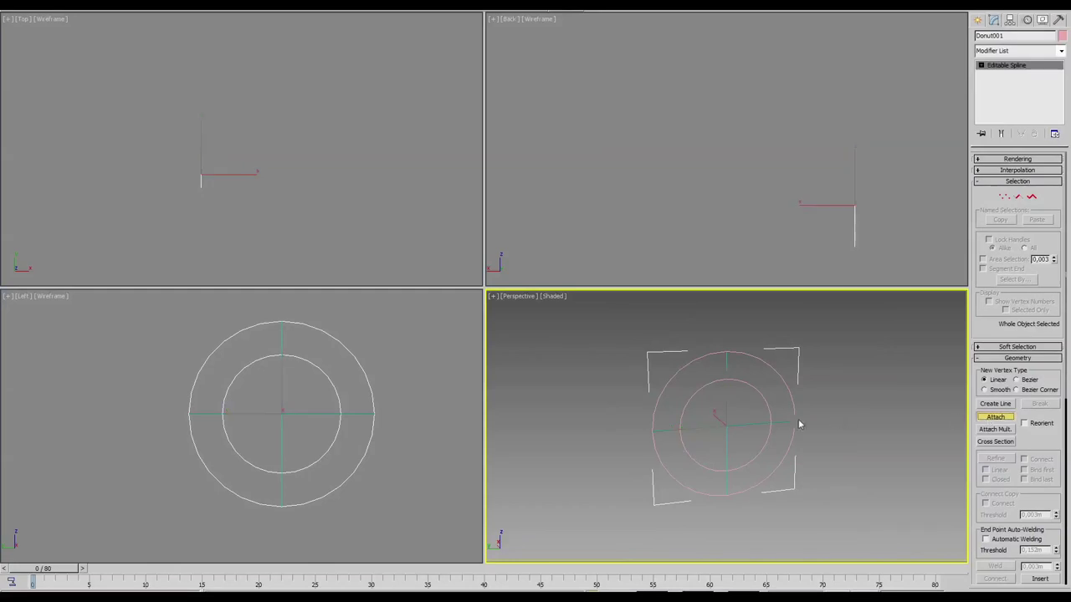
right_click(876, 452)
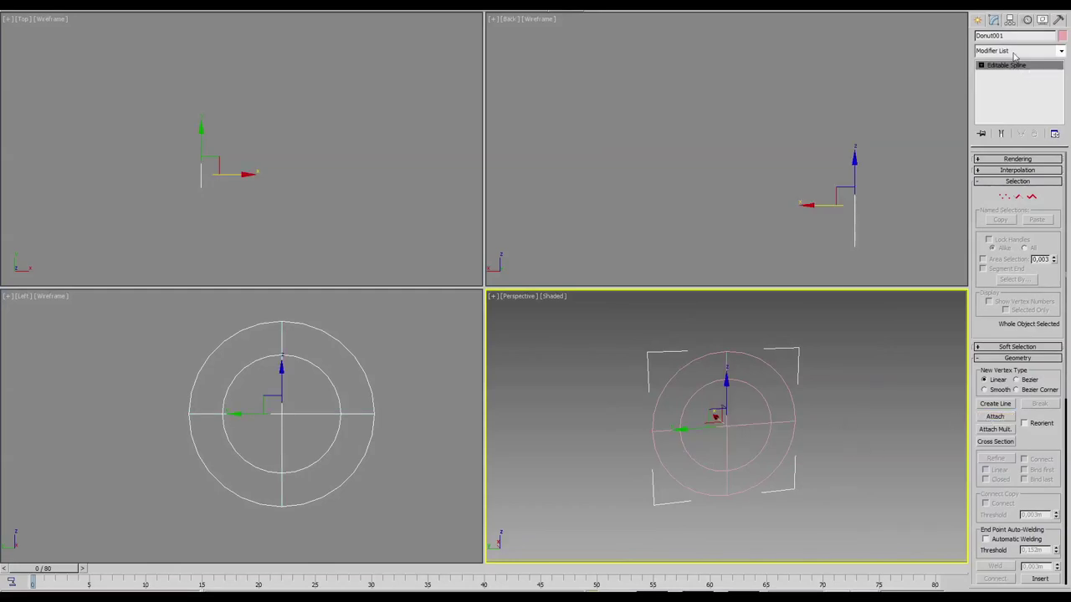
Step: Add a Renderable Spline modifier with 0.043m thickness and bring back the full locomotive
left_click(1015, 52)
left_click(1059, 223)
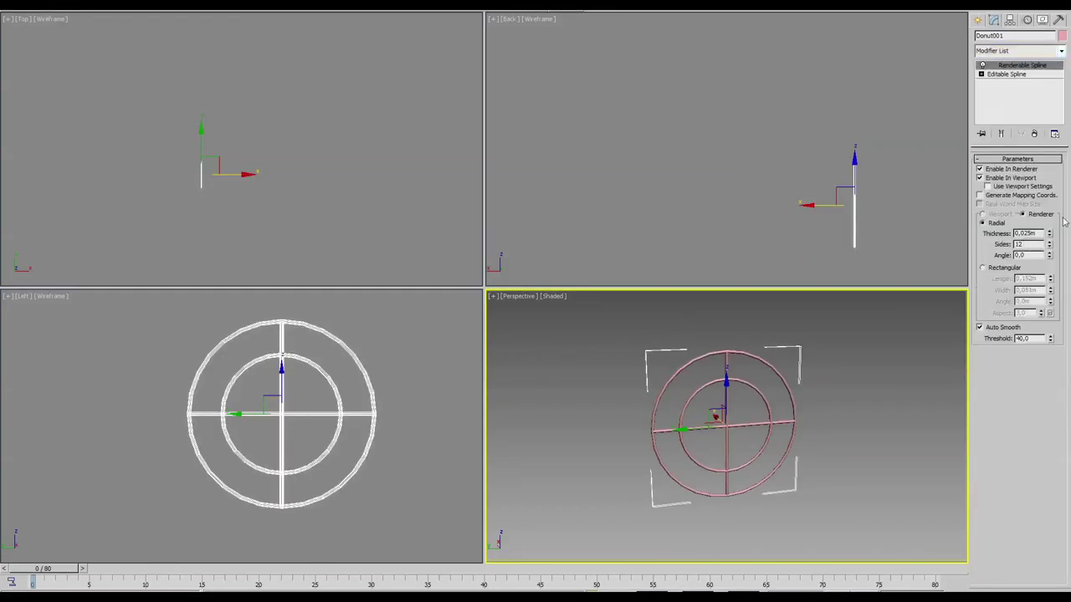
left_click_drag(1049, 235, 1047, 227)
key("alt+q")
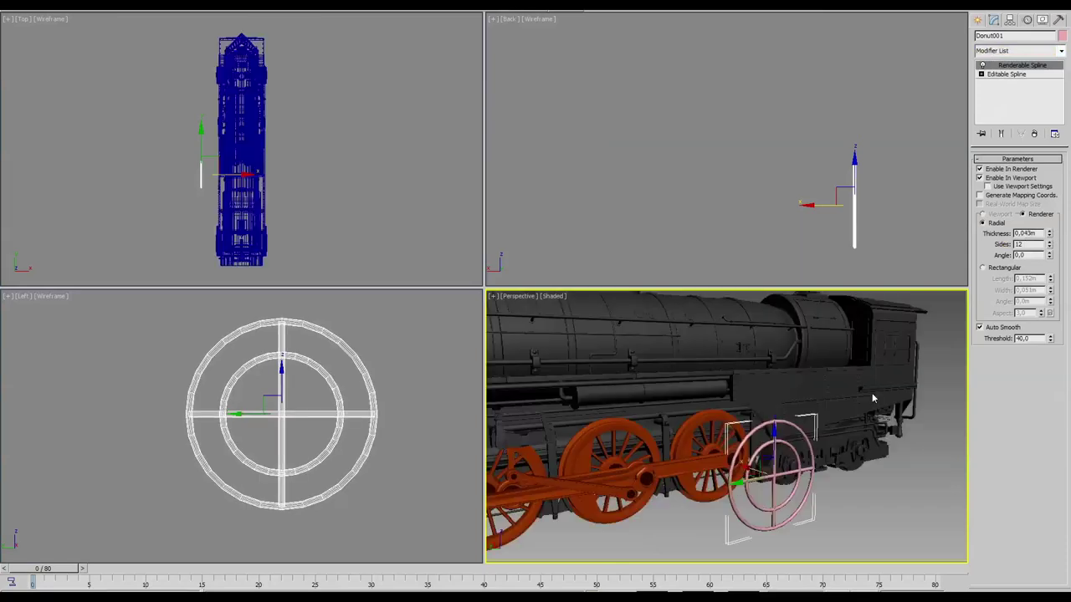
left_click(900, 517)
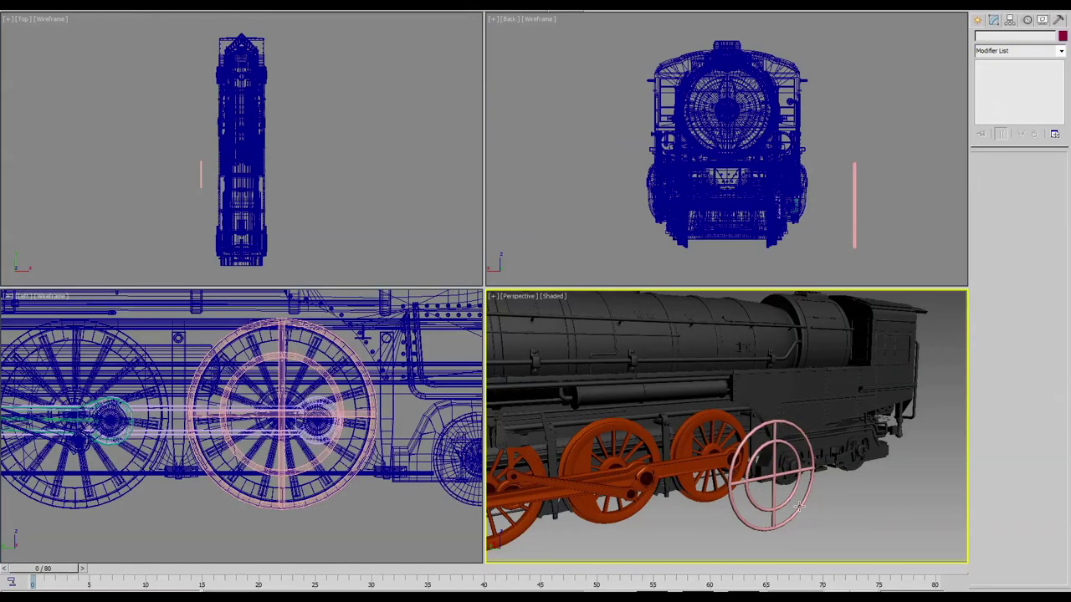
Step: Change the donut's object colour to golden yellow
left_click(799, 506)
left_click(1062, 39)
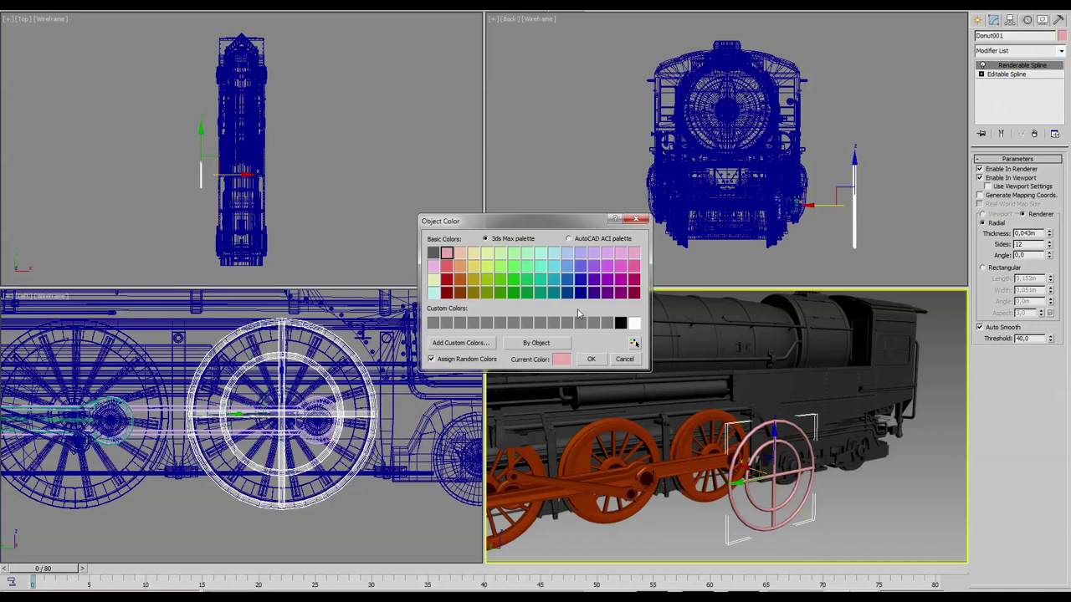
left_click(474, 266)
left_click(591, 359)
left_click(894, 509)
Step: Orbit and zoom the perspective view around the yellow donut and wheels
left_click(791, 518)
mouse_move(791, 519)
middle_mouse_down("alt")
mouse_move(854, 494)
mouse_move(822, 490)
mouse_move(800, 507)
middle_mouse_up("alt")
left_click(854, 494)
scroll(845, 493, "down", 3)
scroll(820, 491, "up", 5)
left_click(855, 481)
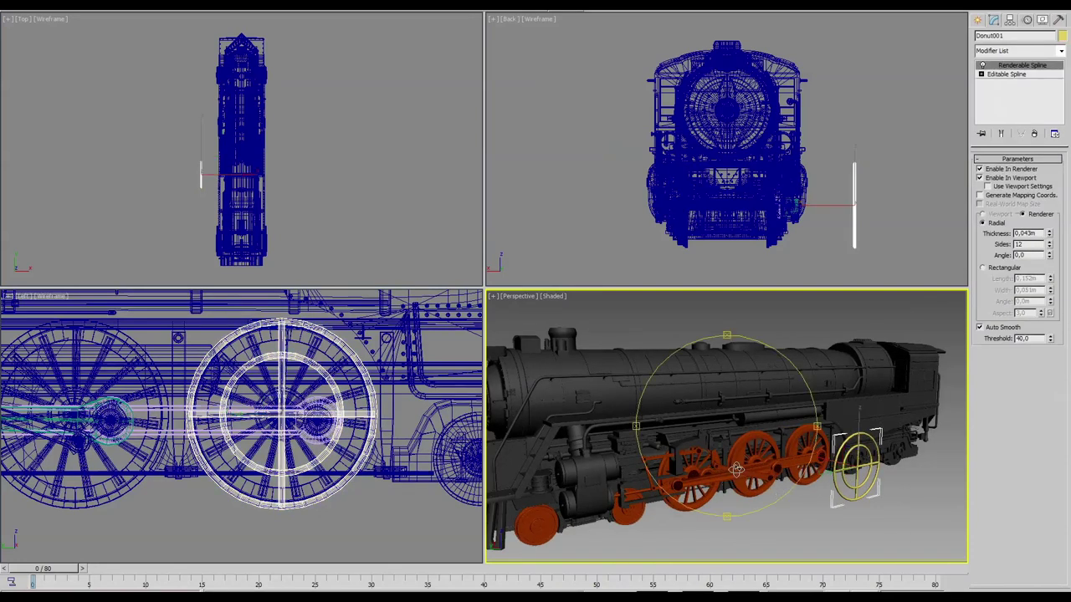
left_click(872, 514)
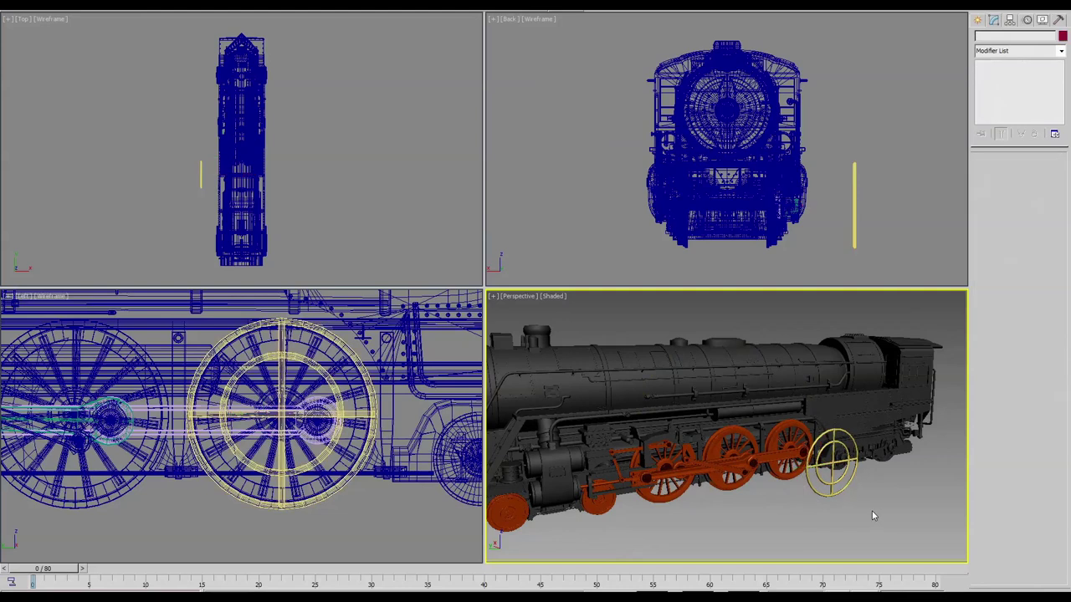
scroll(820, 496, "up", 2)
Step: Select the donut and set the Rotate tool to Local coordinates
left_click(851, 500)
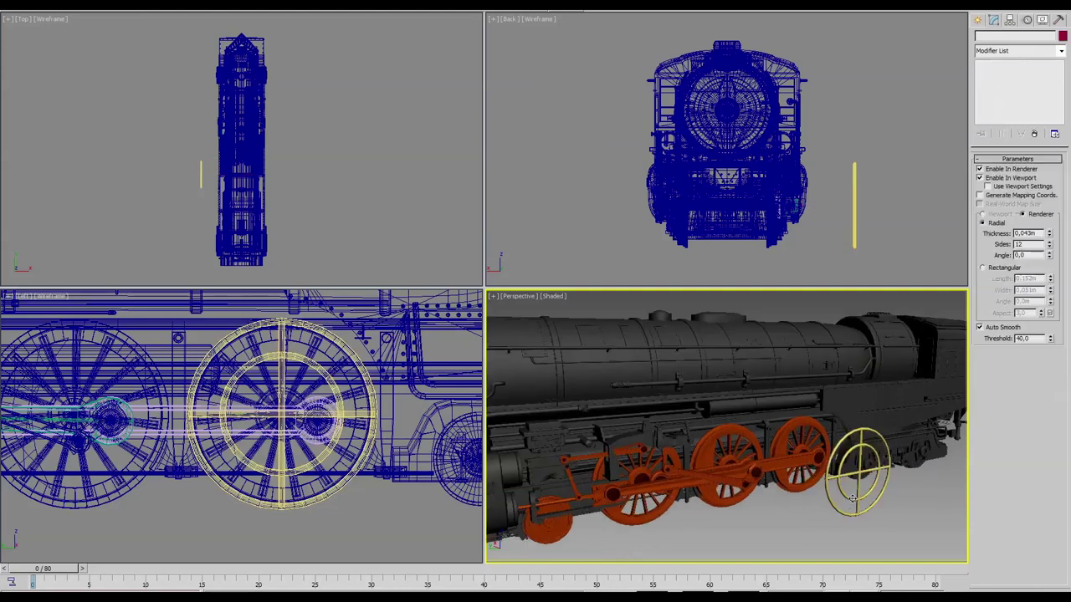
left_click(226, 10)
left_click(196, 45)
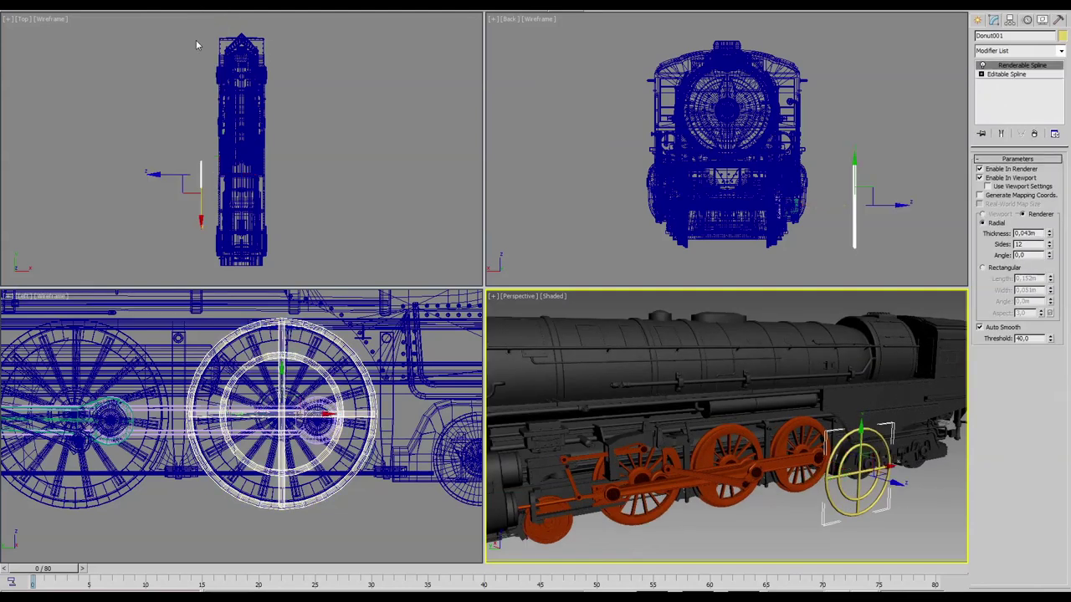
scroll(903, 483, "up", 1)
scroll(900, 493, "up", 1)
left_click(885, 513)
left_click(884, 511)
key("e")
left_click(191, 10)
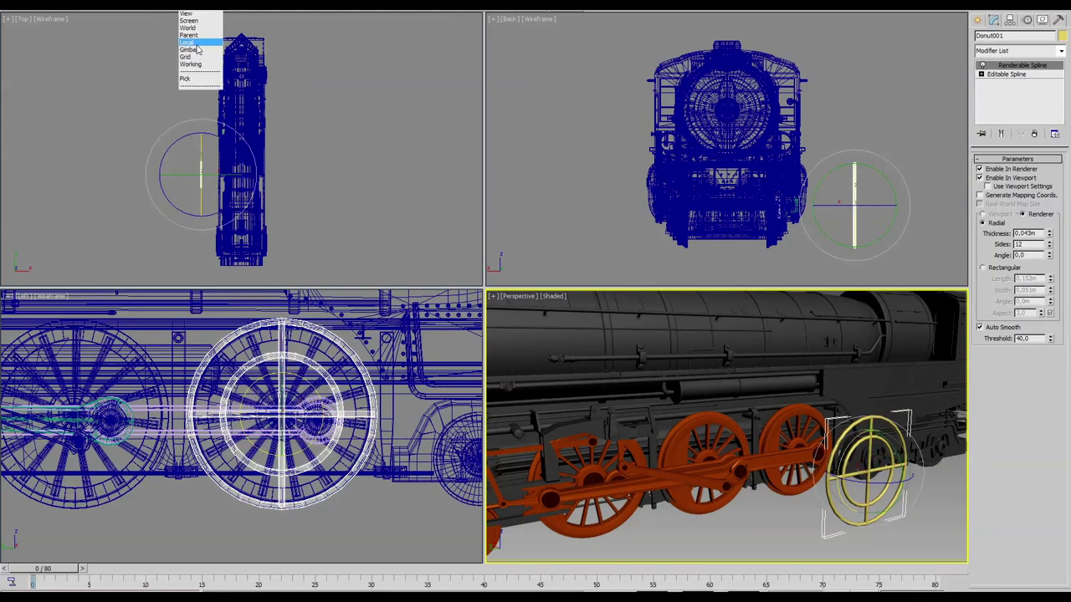
left_click(201, 47)
Step: Maximize the Perspective viewport and zoom in on the donut and wheels
middle_click_drag(881, 500, 873, 500, "alt")
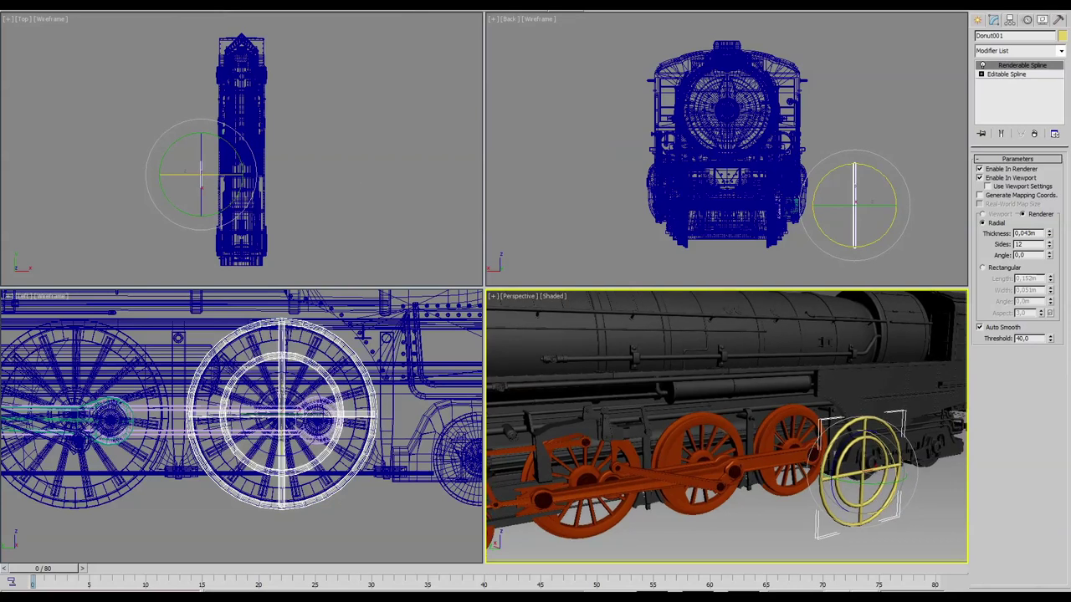
key("alt+w")
scroll(741, 445, "up", 2)
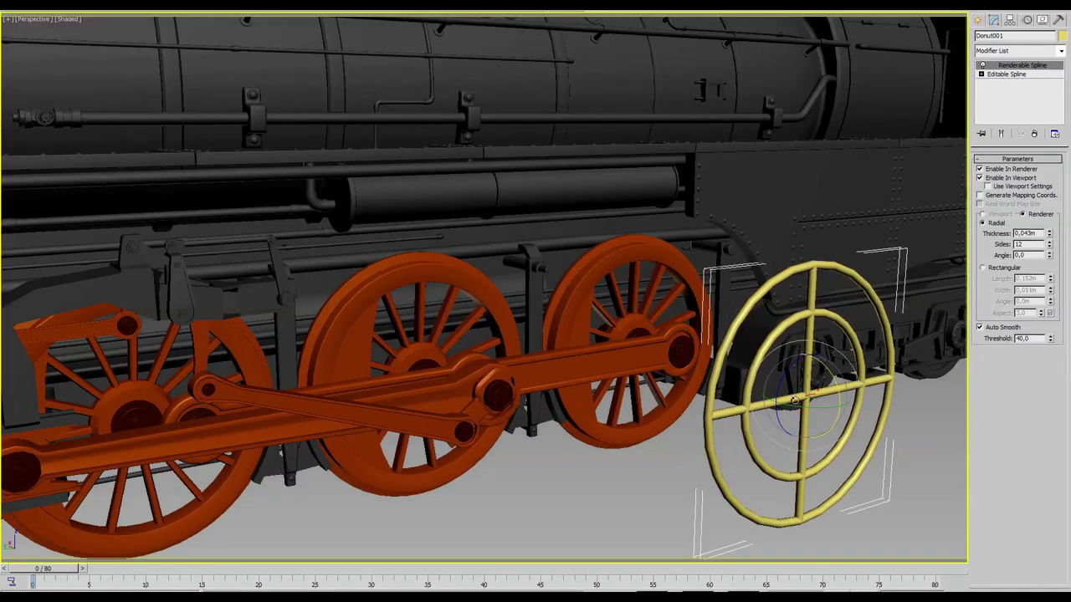
Step: Try a rotation on the donut, cancel it, and reselect the controller
left_click_drag(793, 400, 753, 452)
right_click(736, 469)
left_click(664, 491)
middle_click_drag(684, 469, 719, 452)
left_click(721, 448)
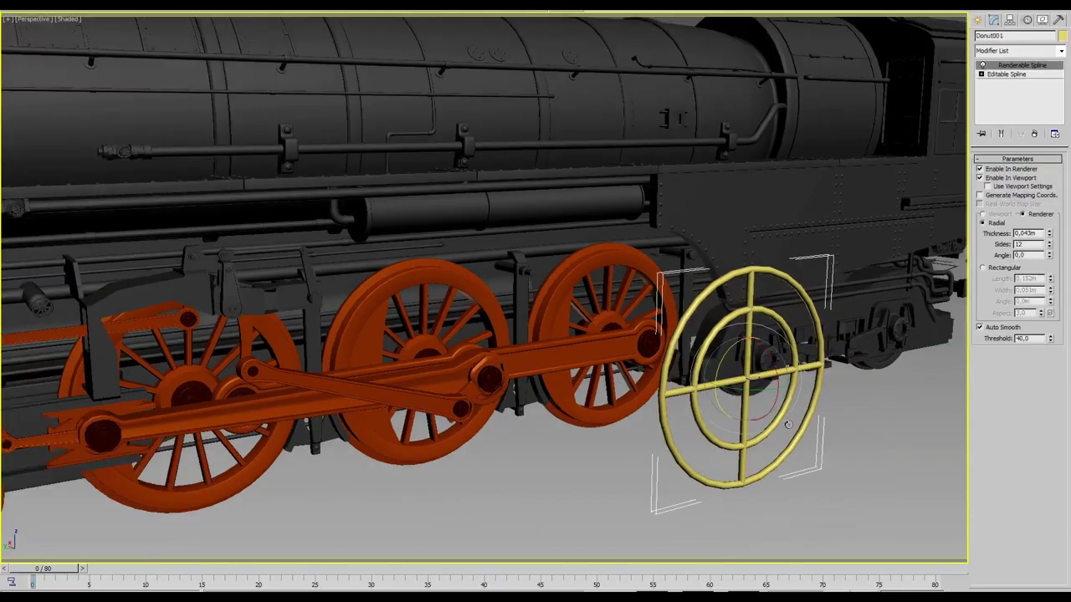
left_click(900, 489)
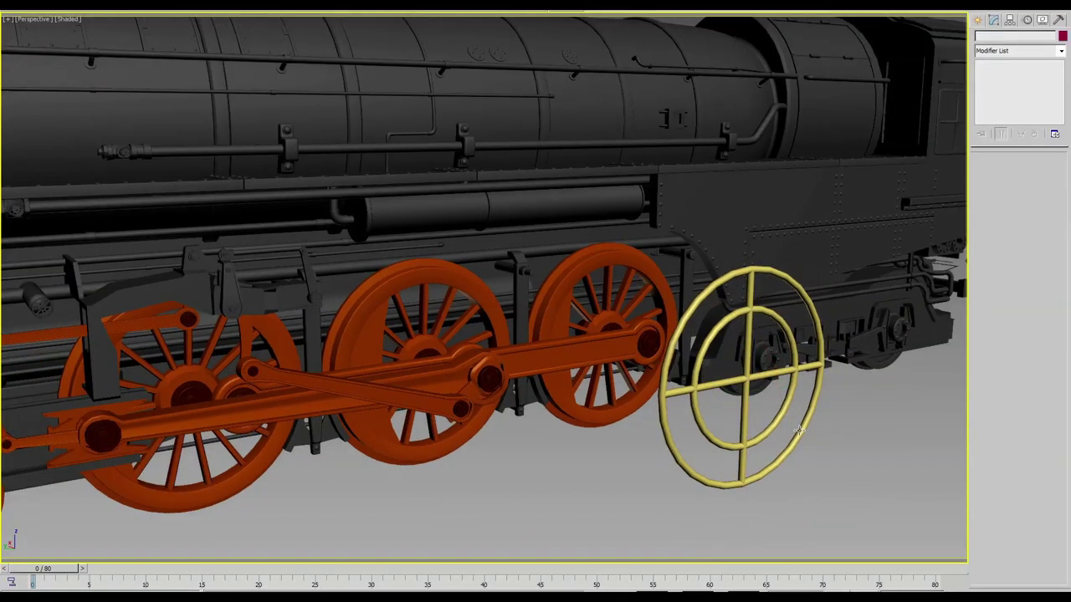
left_click(799, 430)
Step: Check Rotate X and Y locks in Donut001's Hierarchy Link Info
left_click(1012, 23)
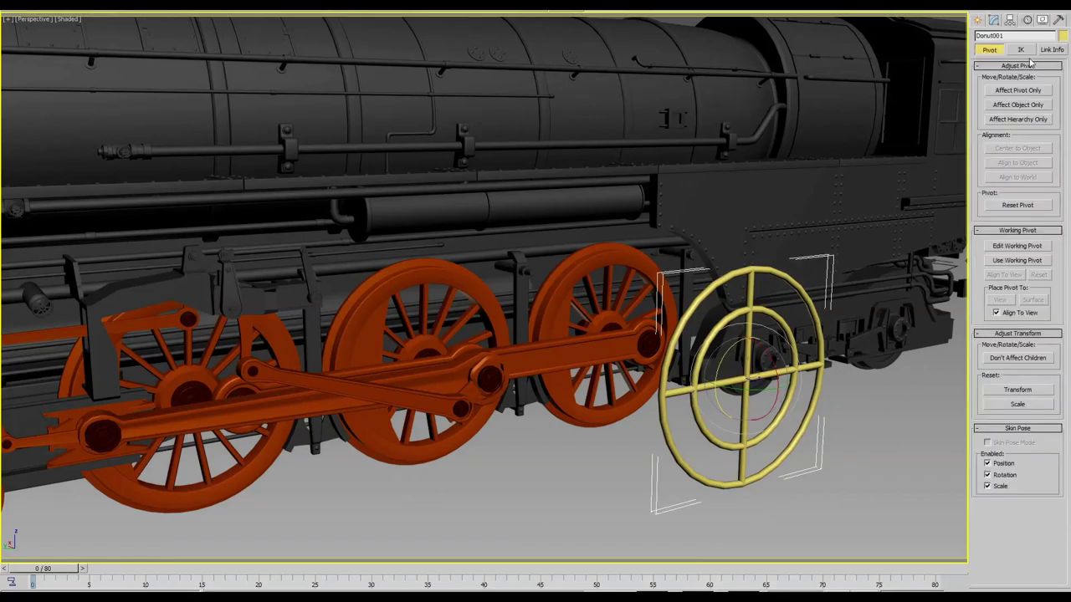
left_click(1030, 25)
left_click(1013, 18)
left_click(1049, 50)
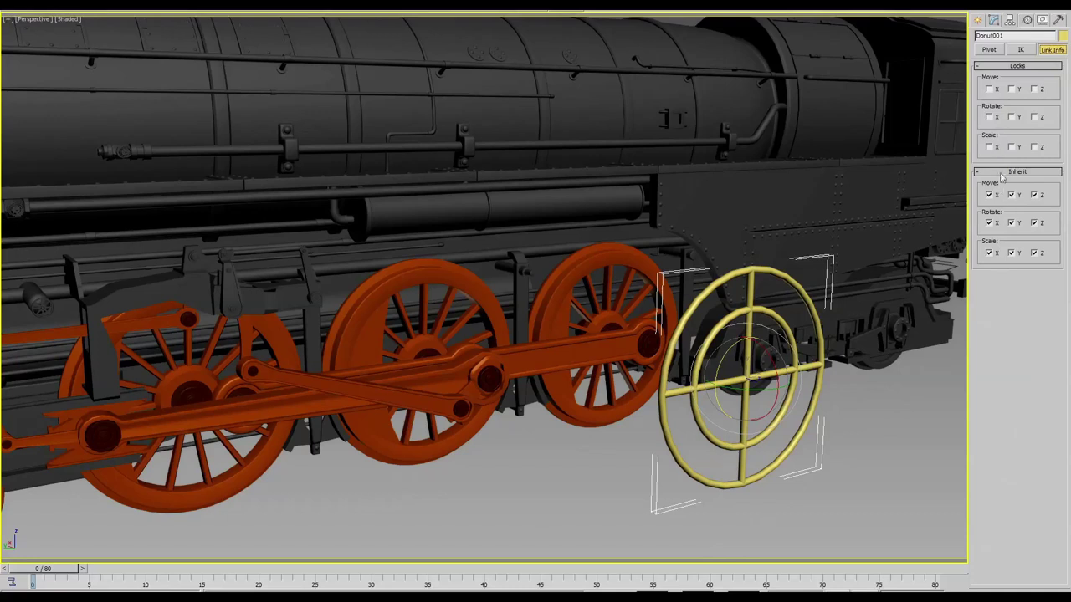
left_click(1011, 117)
left_click(989, 117)
Step: Test-rotate the donut to confirm it turns only about its axle
left_click_drag(730, 349, 755, 376)
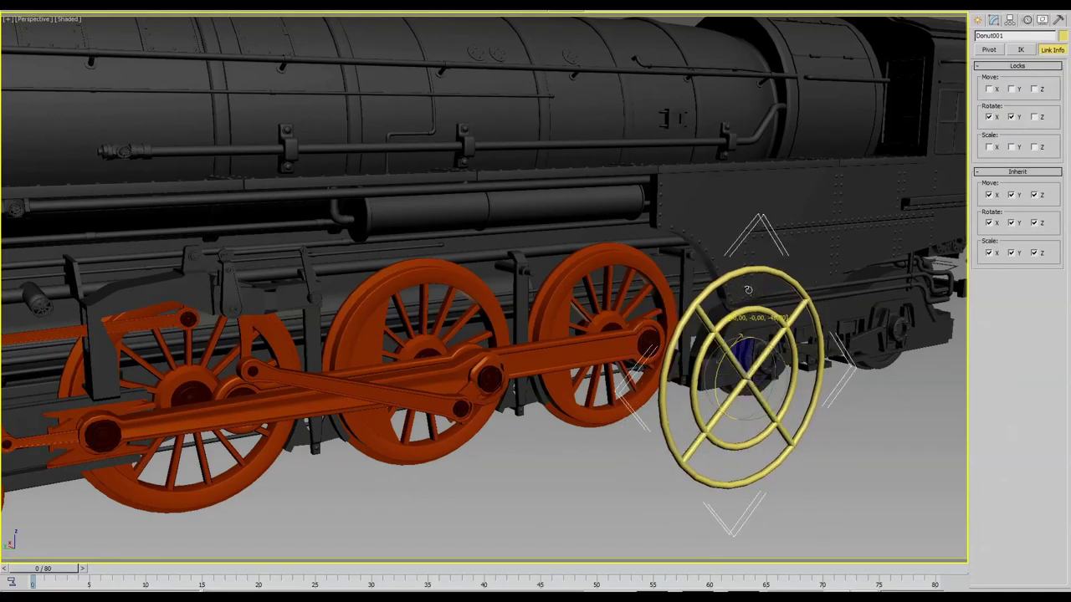
mouse_move(721, 352)
left_mouse_down()
mouse_move(743, 316)
mouse_move(717, 340)
mouse_move(799, 415)
left_mouse_up()
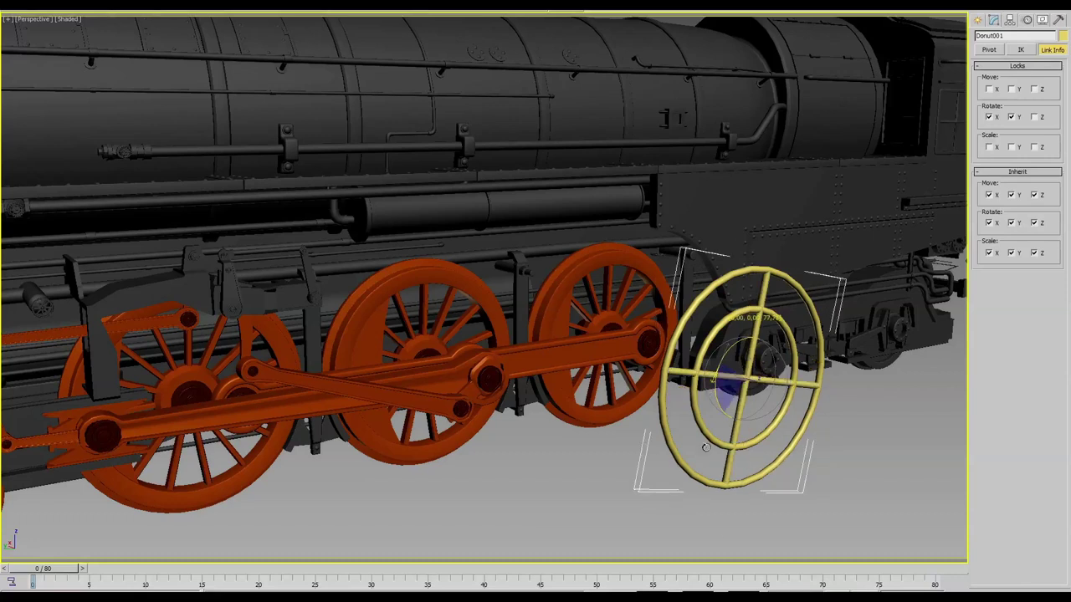
left_click(977, 21)
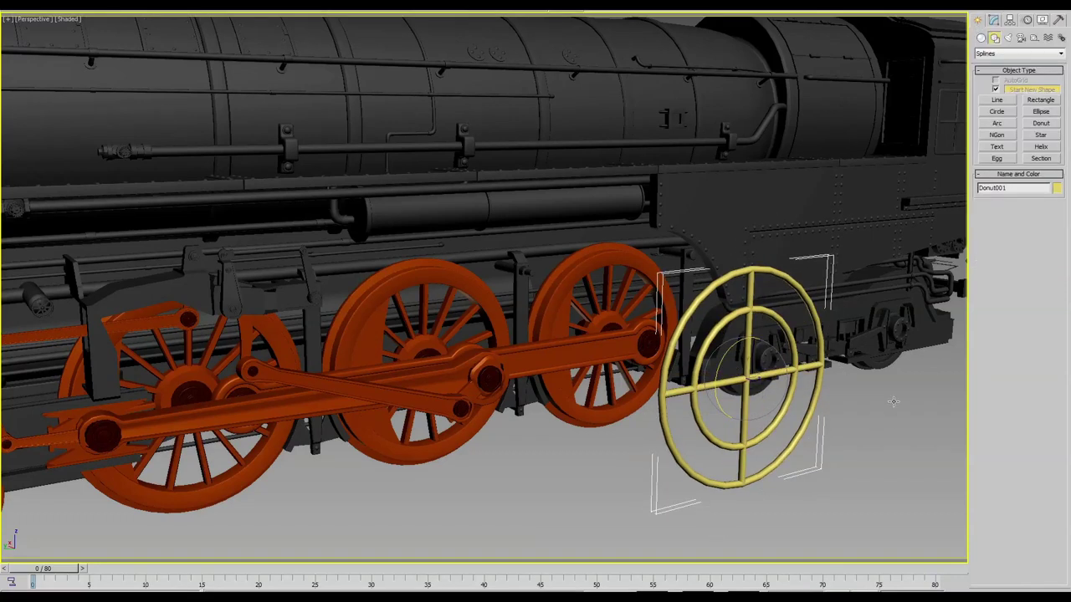
Step: Wire Front_Large_Wheel_2's X Rotation to Donut001's Y Rotation with direction <-- and connect
scroll(691, 431, "down", 2)
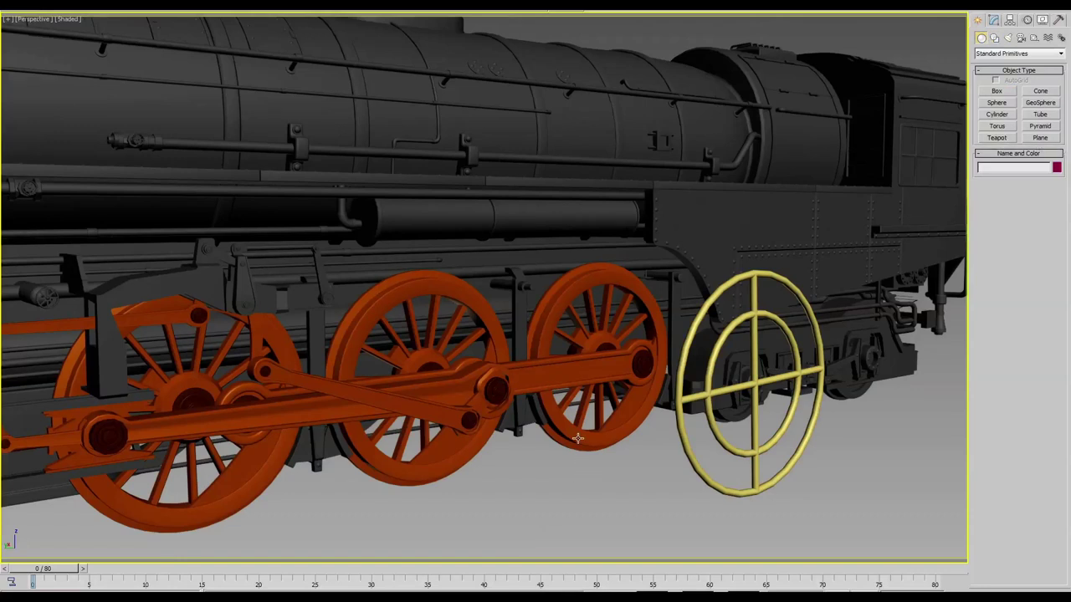
left_click(577, 438)
right_click(578, 438)
key("Escape")
right_click(619, 362)
mouse_move(577, 365)
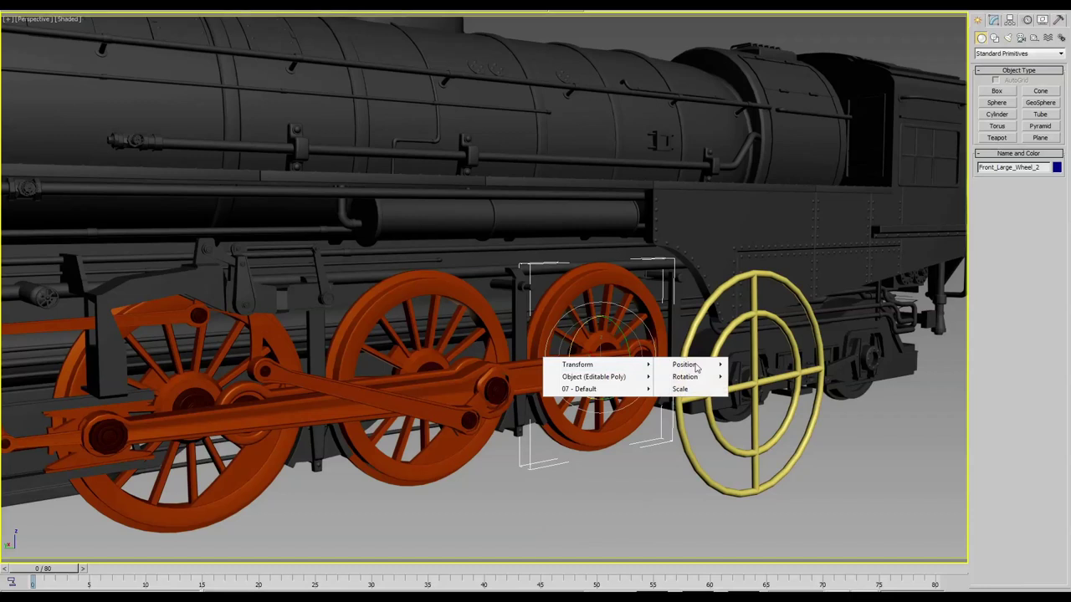
mouse_move(685, 376)
left_click(760, 376)
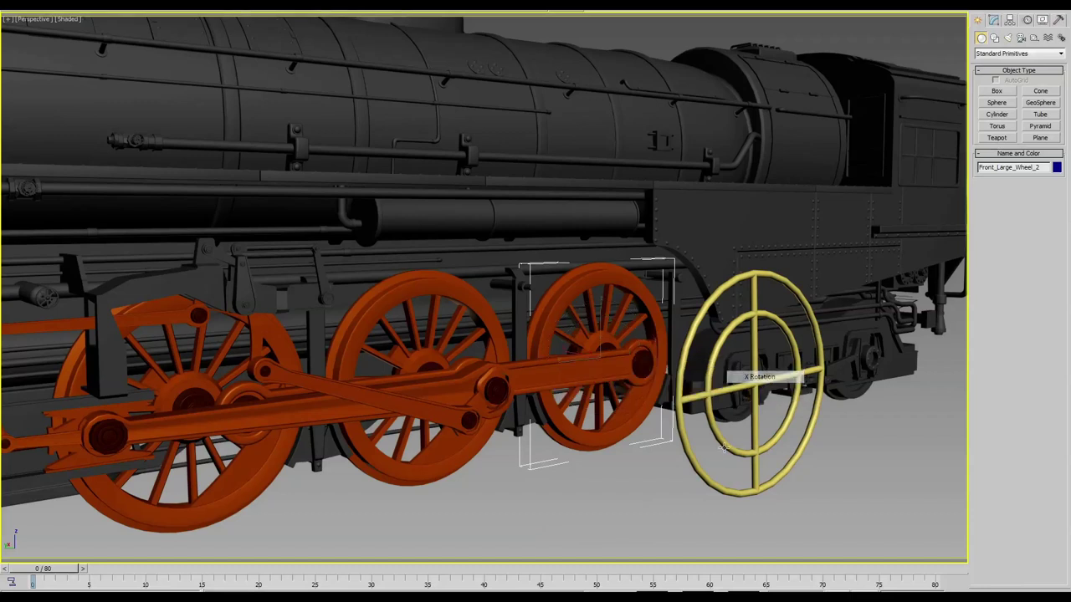
left_click(693, 455)
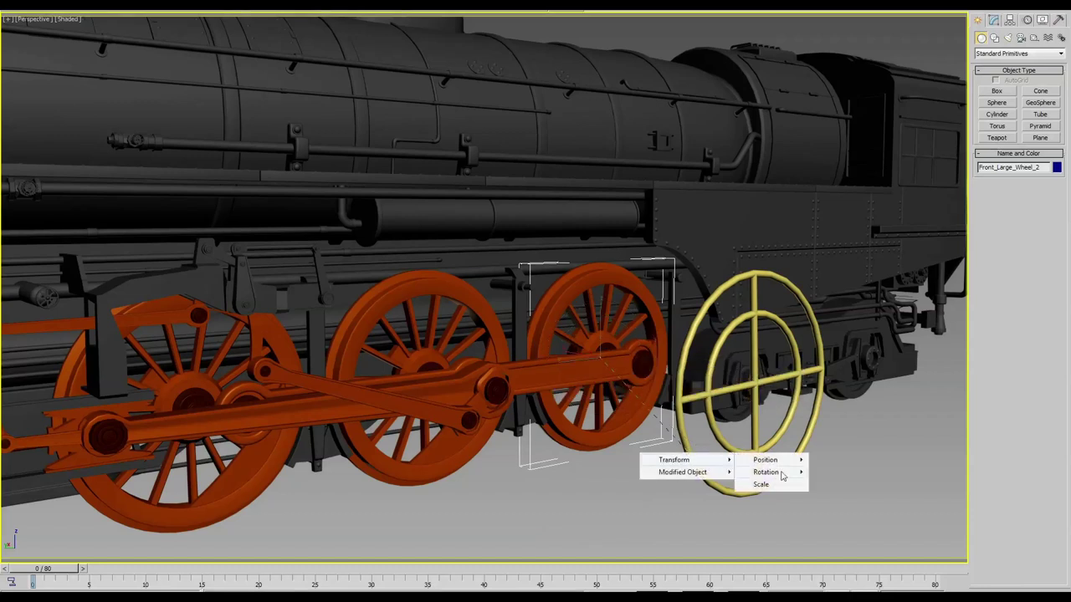
mouse_move(765, 472)
left_click(841, 484)
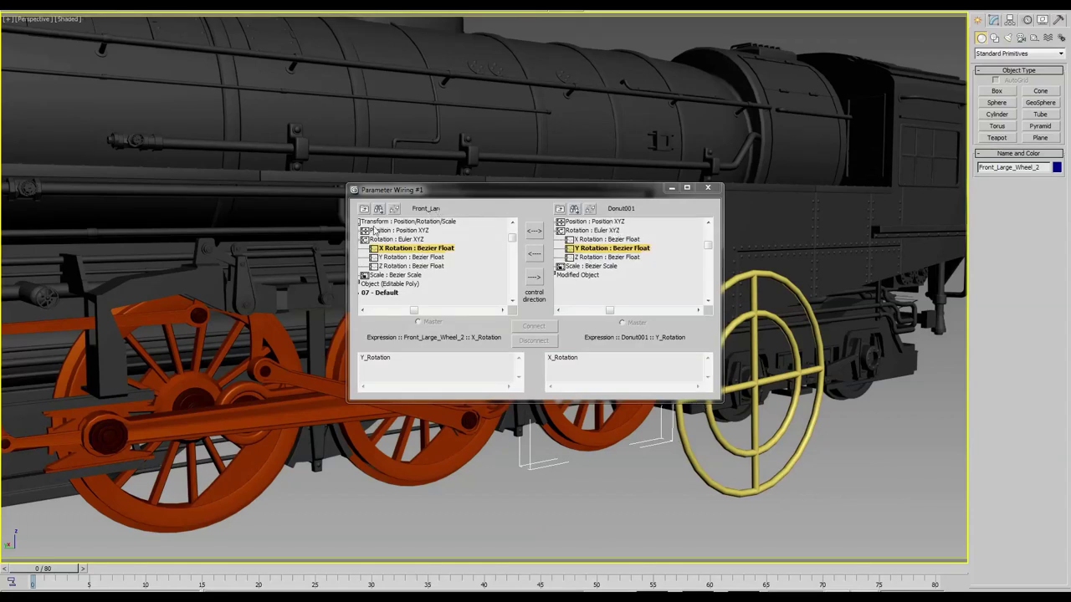
left_click(537, 255)
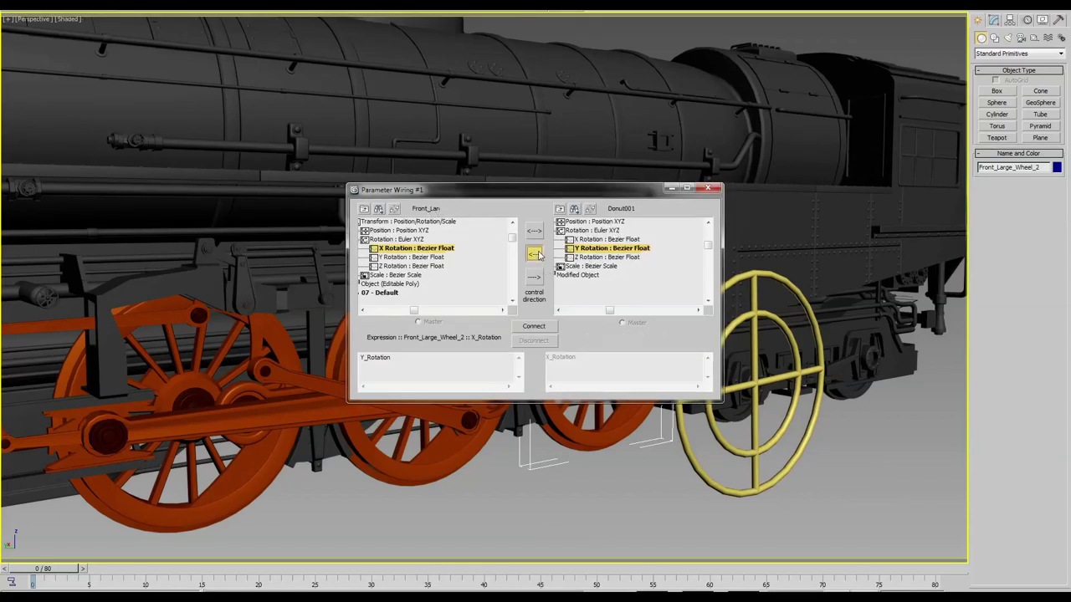
left_click(538, 329)
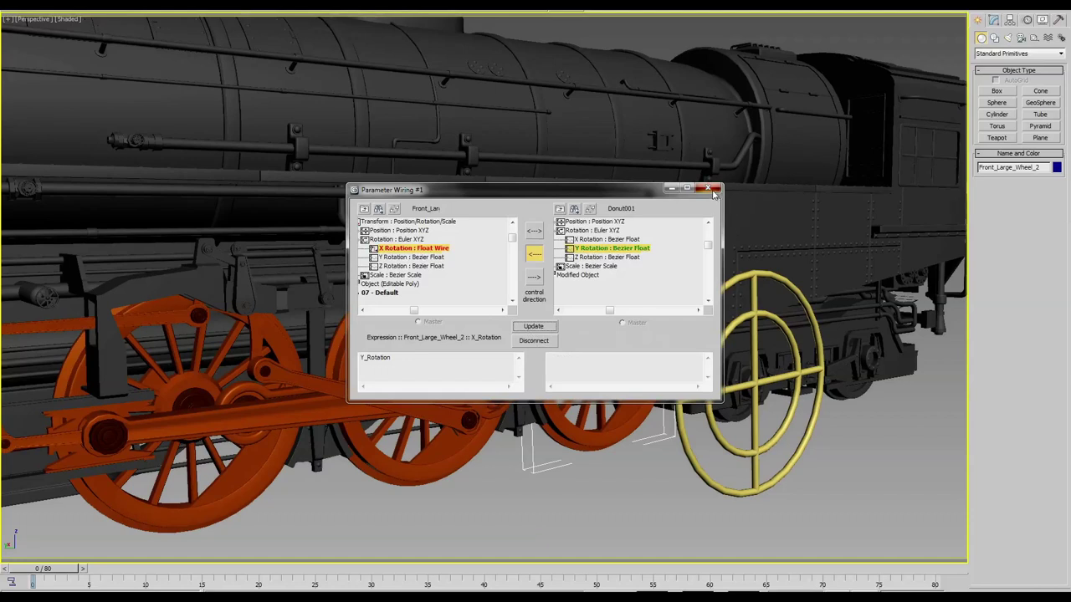
left_click(713, 190)
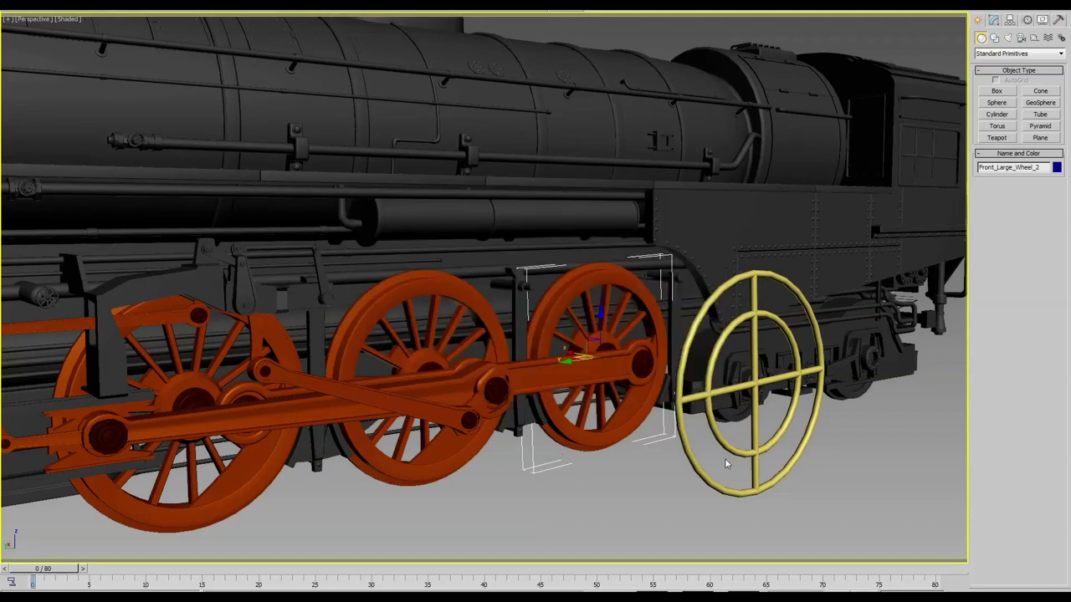
Step: Turn the donut with the Rotate tool to check the front wheel follows
left_click(695, 455)
right_click(694, 454)
left_click(707, 471)
left_click(729, 367)
left_click_drag(738, 357, 741, 368)
middle_click_drag(476, 453, 551, 432)
Step: Wire Mid_Large_Wheel's X Rotation to Front_Large_Wheel_2's X Rotation, direction <--
left_click(519, 447)
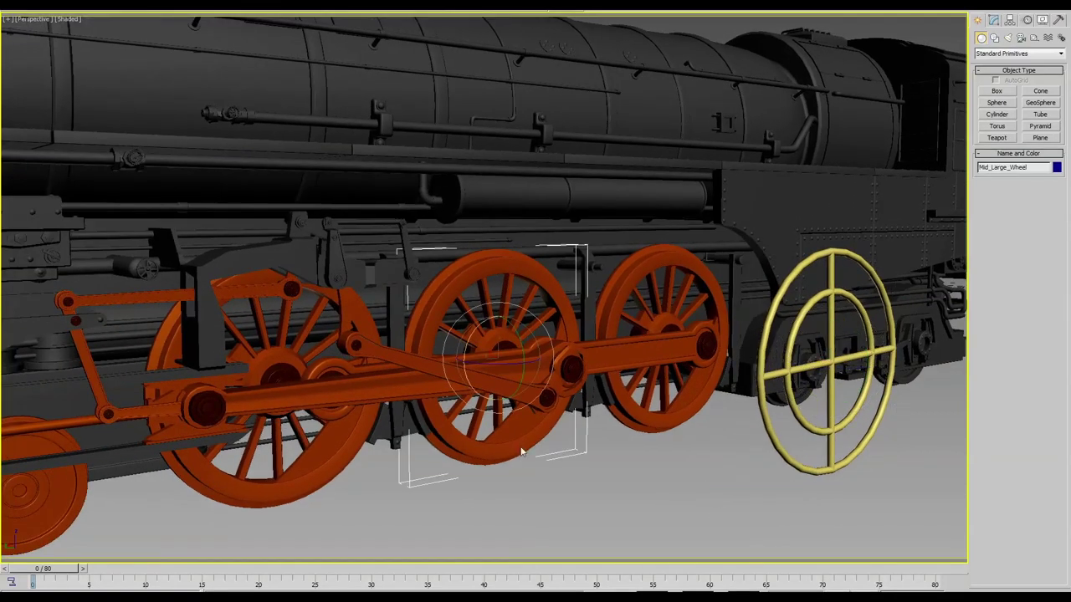
right_click(519, 445)
left_click(542, 539)
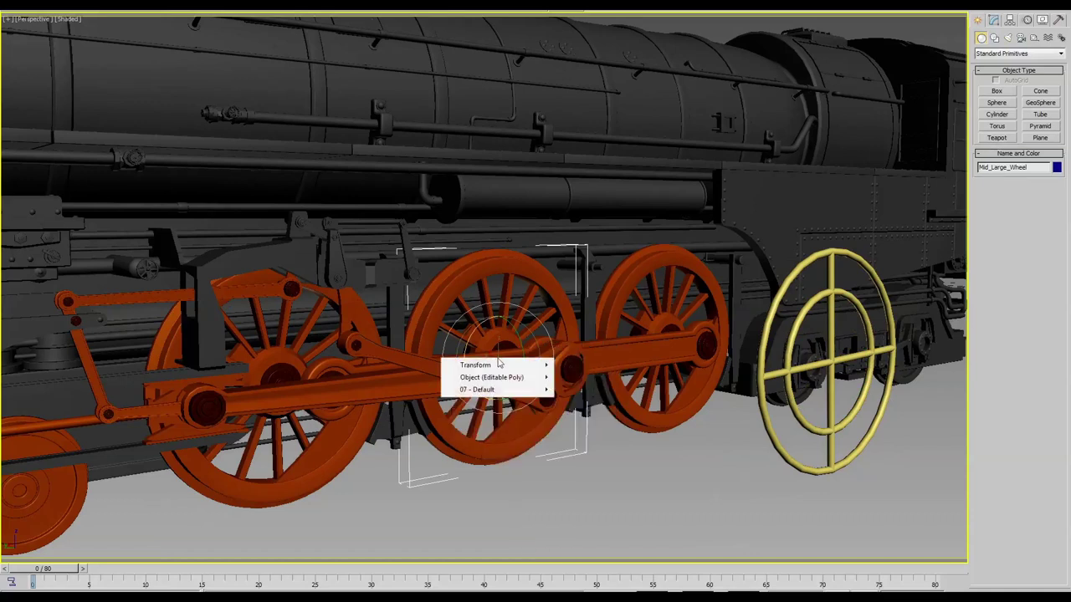
mouse_move(584, 377)
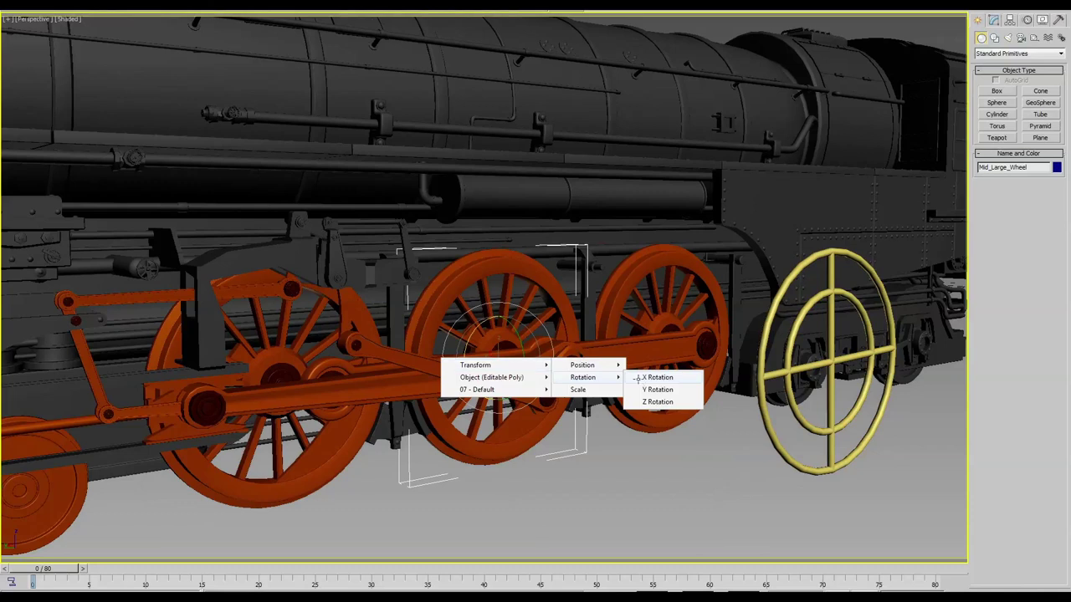
left_click(638, 378)
left_click(577, 411)
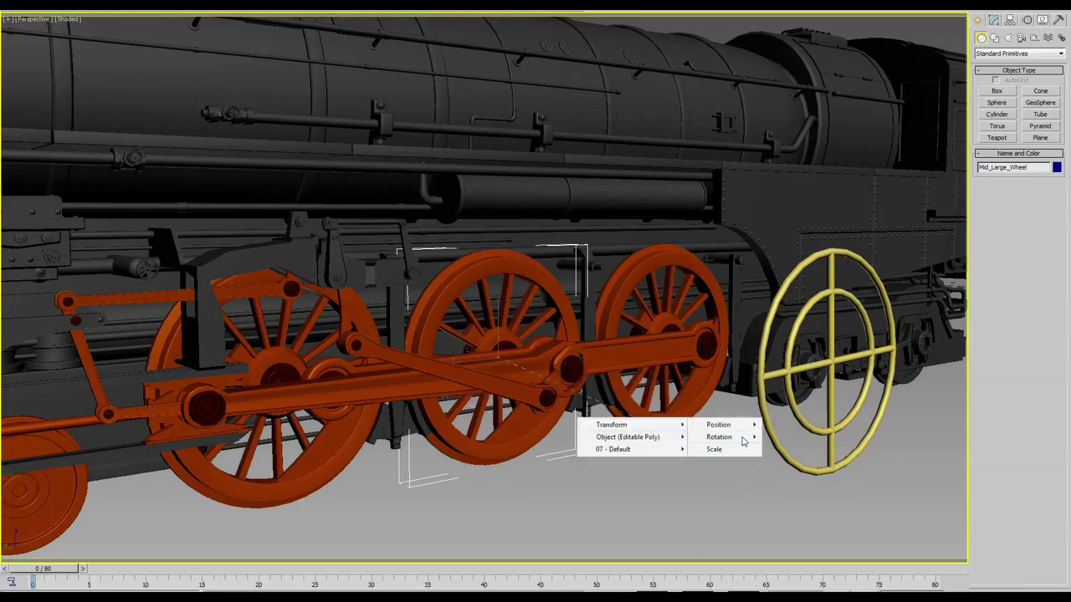
left_click(774, 437)
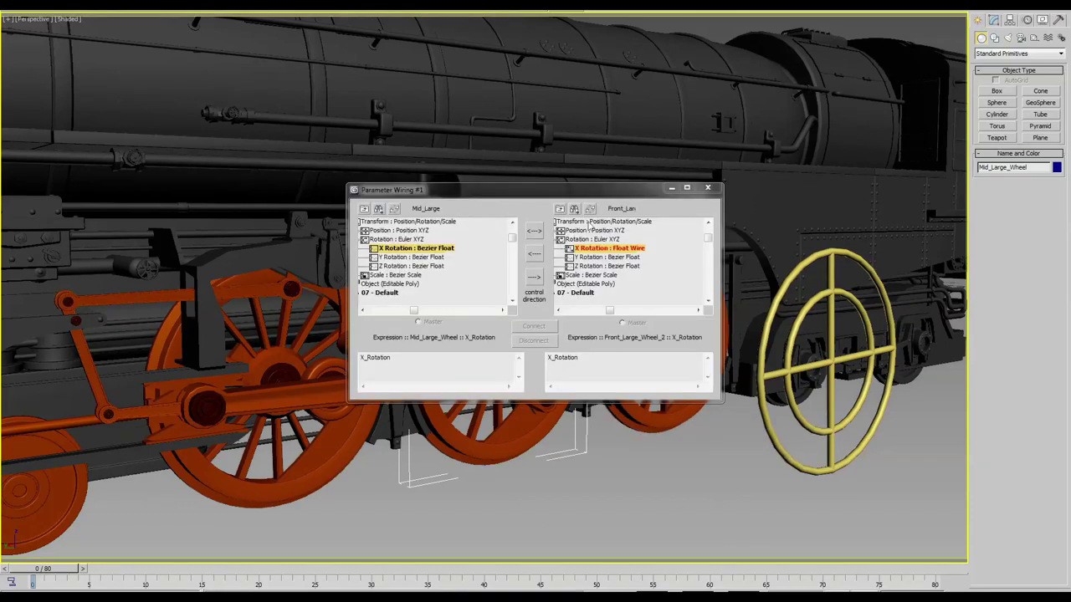
left_click(535, 253)
left_click(533, 325)
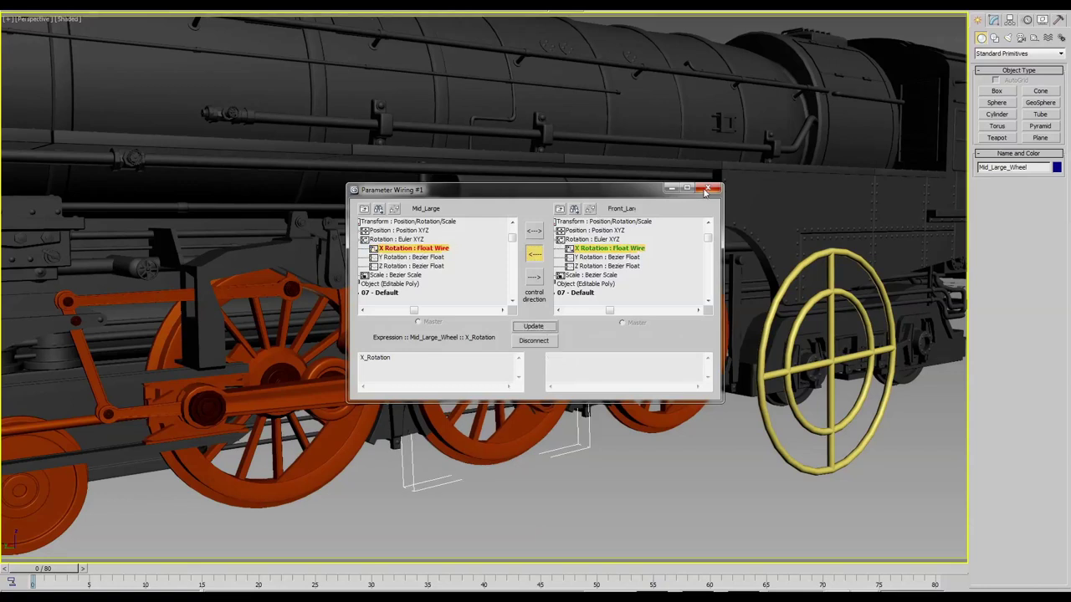
left_click(708, 189)
Step: Wire Front_Large_Wheel's X Rotation to Mid_Large_Wheel's X Rotation, direction <--
middle_click_drag(471, 302, 519, 411, "alt")
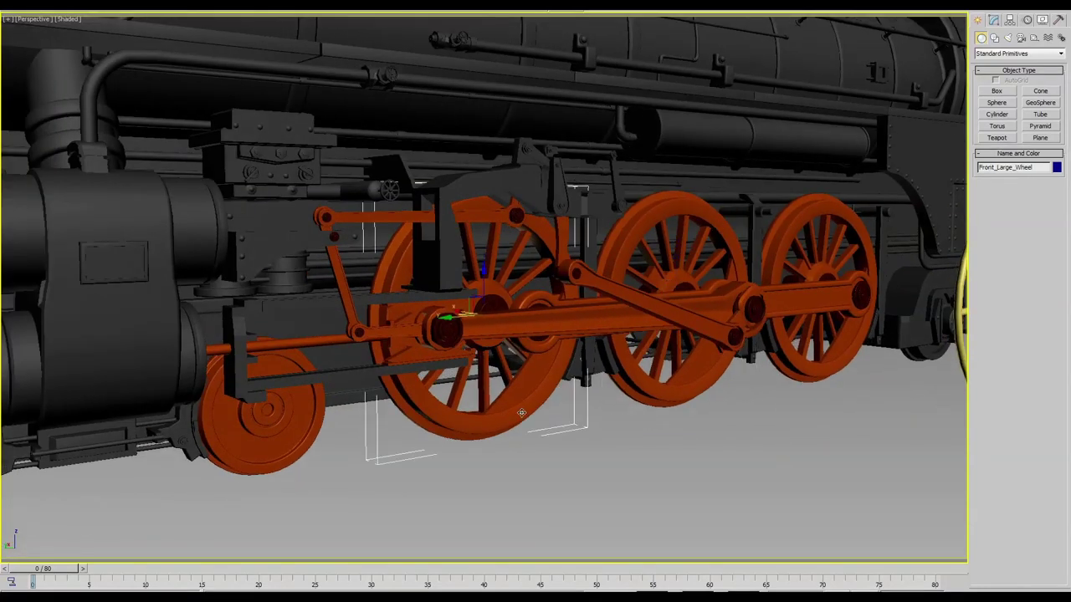
right_click(521, 413)
left_click(543, 510)
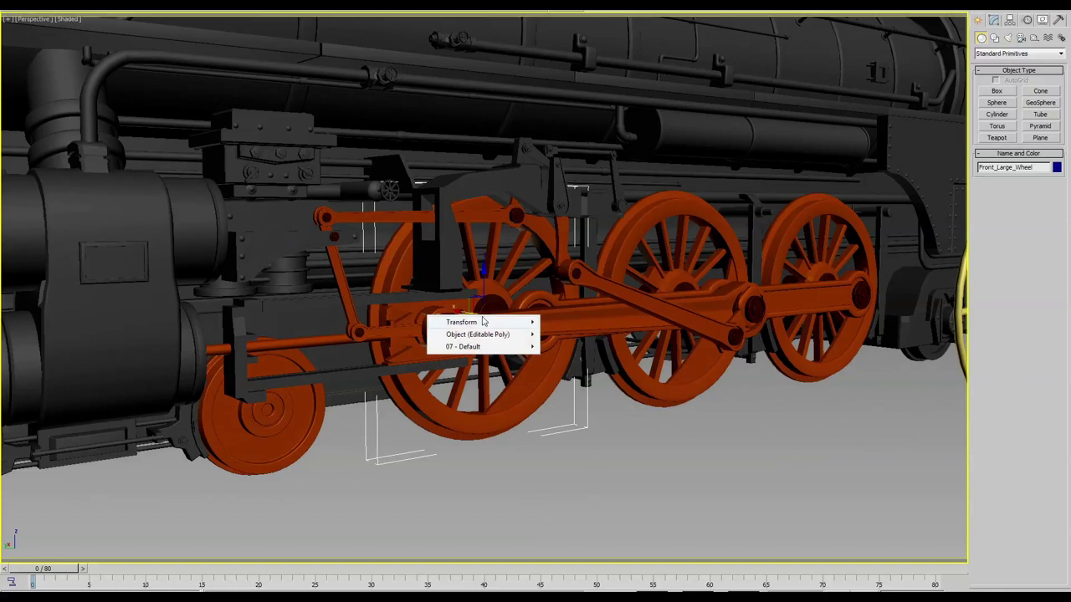
mouse_move(568, 334)
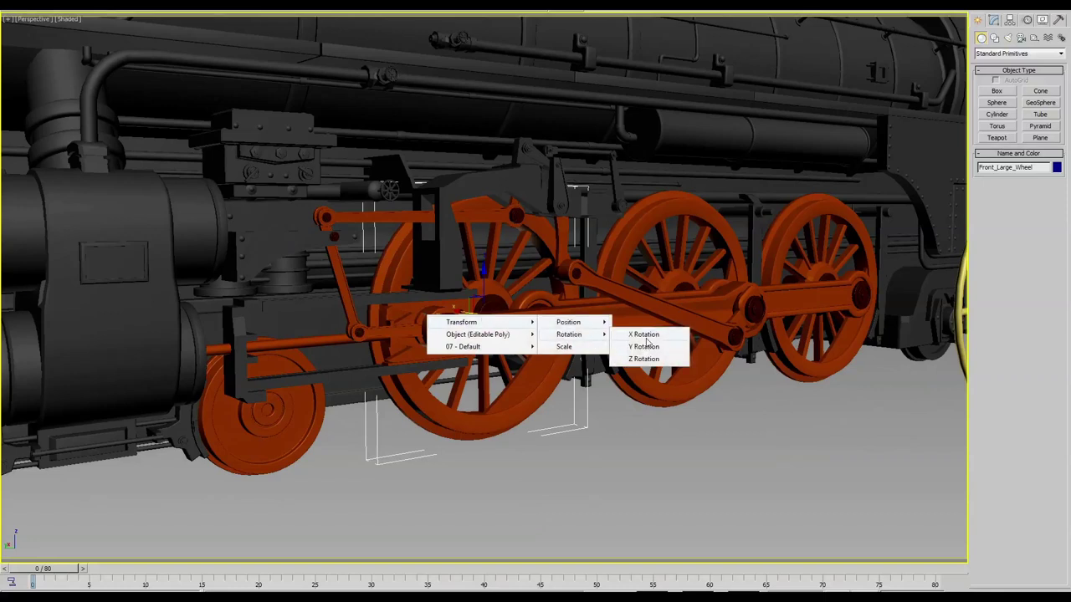
left_click(647, 347)
left_click(611, 405)
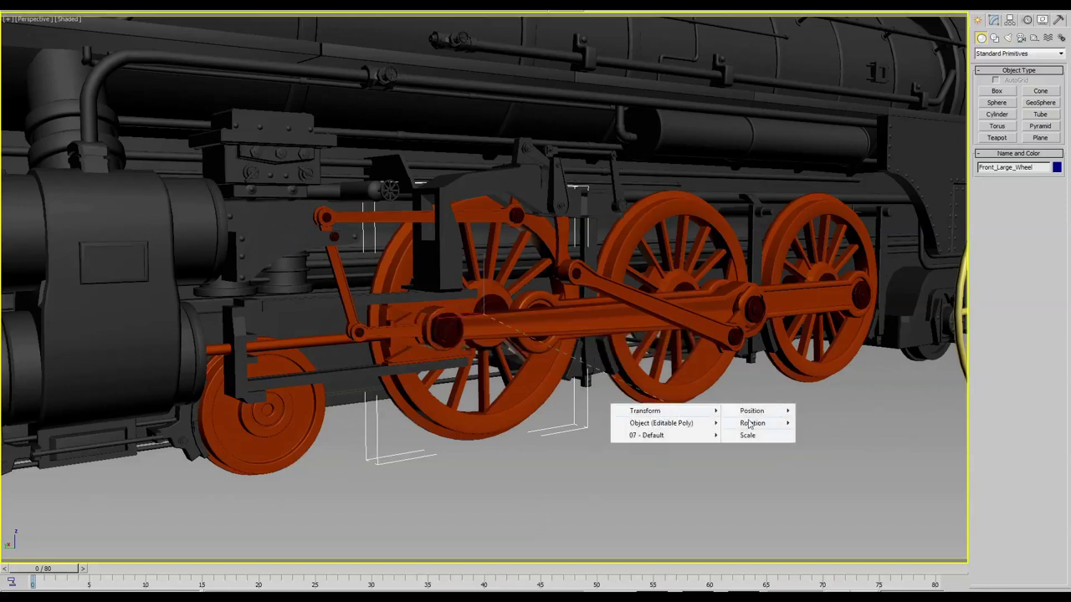
left_click(839, 425)
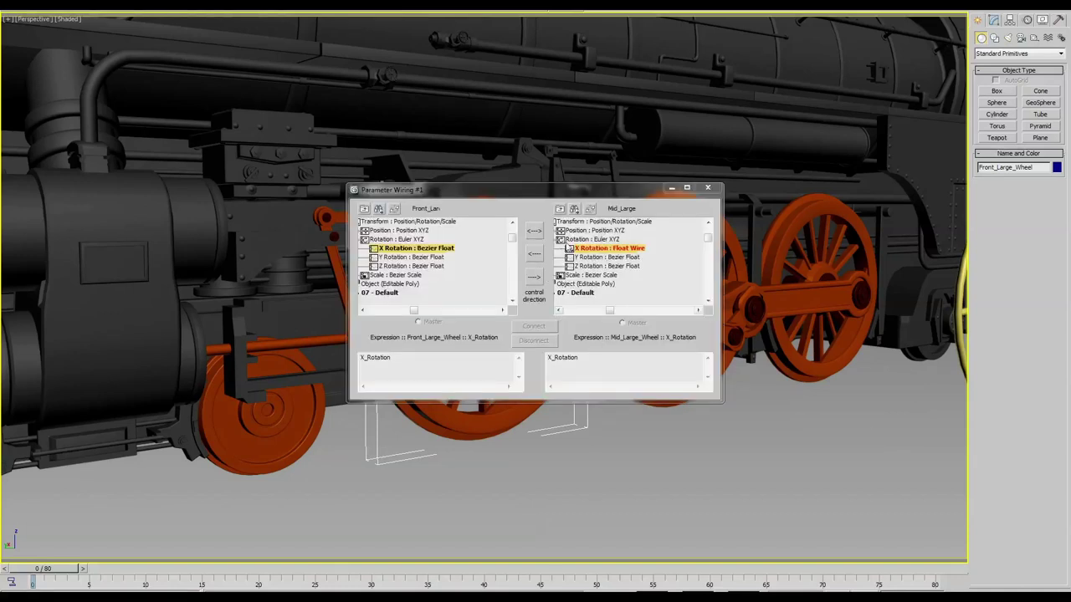
left_click(536, 253)
left_click(534, 326)
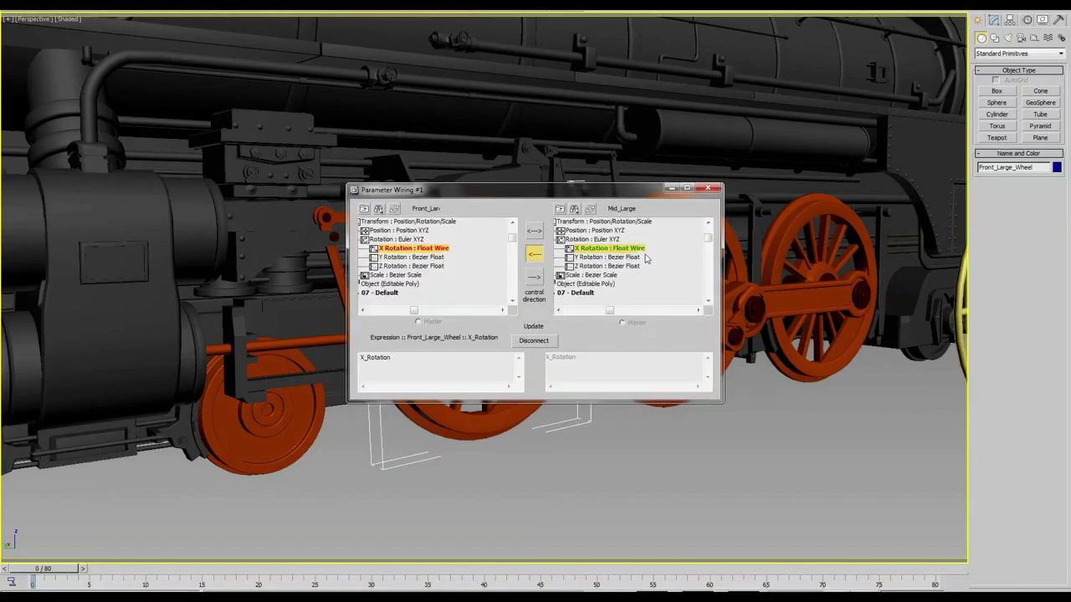
left_click(707, 190)
middle_click_drag(707, 251, 730, 351, "alt")
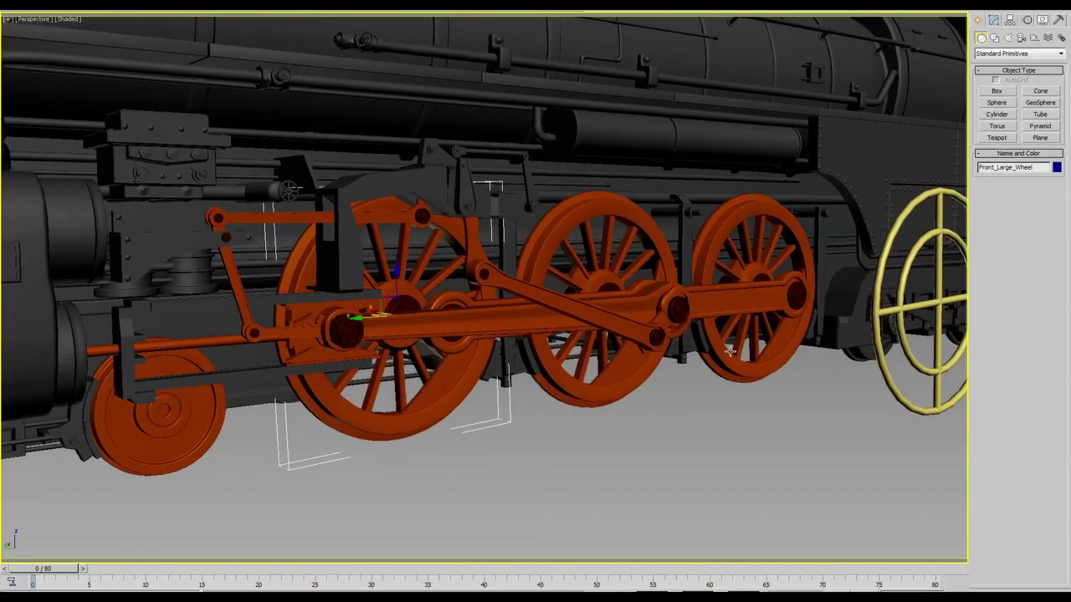
Step: Rotate the yellow donut controller to test the wired wheels, then view the locomotive front
left_click(887, 383)
right_click(901, 416)
left_click(912, 418)
left_click_drag(925, 279, 931, 266)
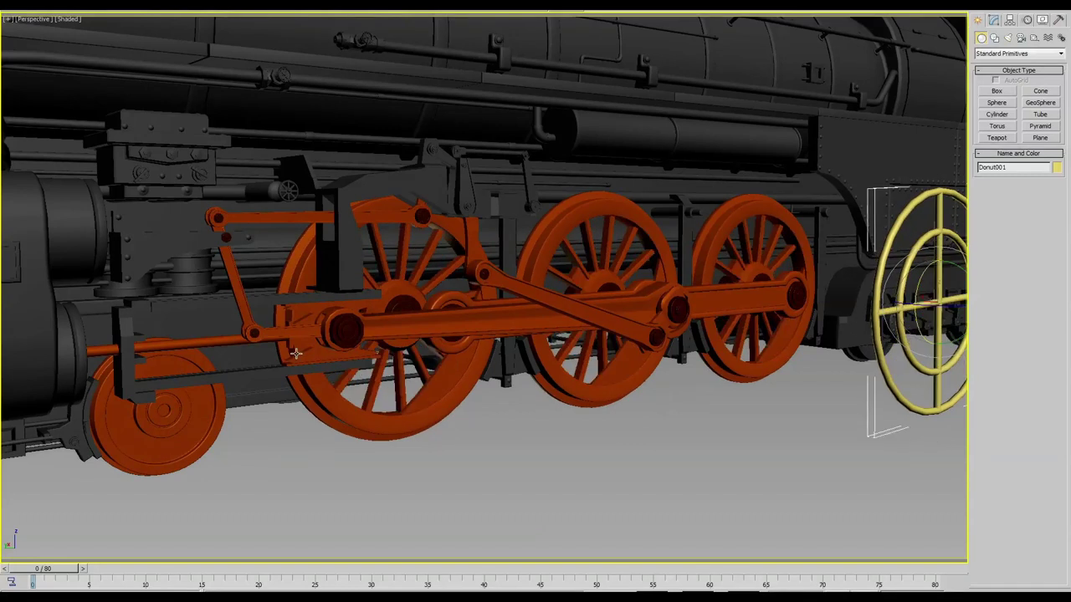
middle_click_drag(922, 326, 344, 366, "alt")
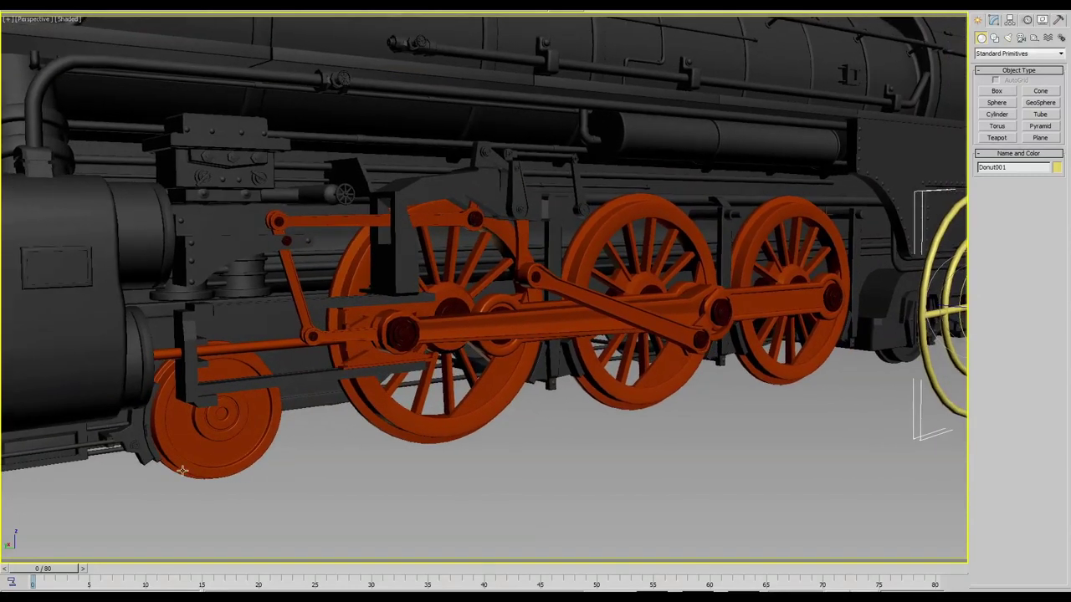
Step: Wire small_wheel_1's X Rotation to follow Front_Large_Wheel's X Rotation, then minimize the dialog
left_click(203, 460)
right_click(203, 460)
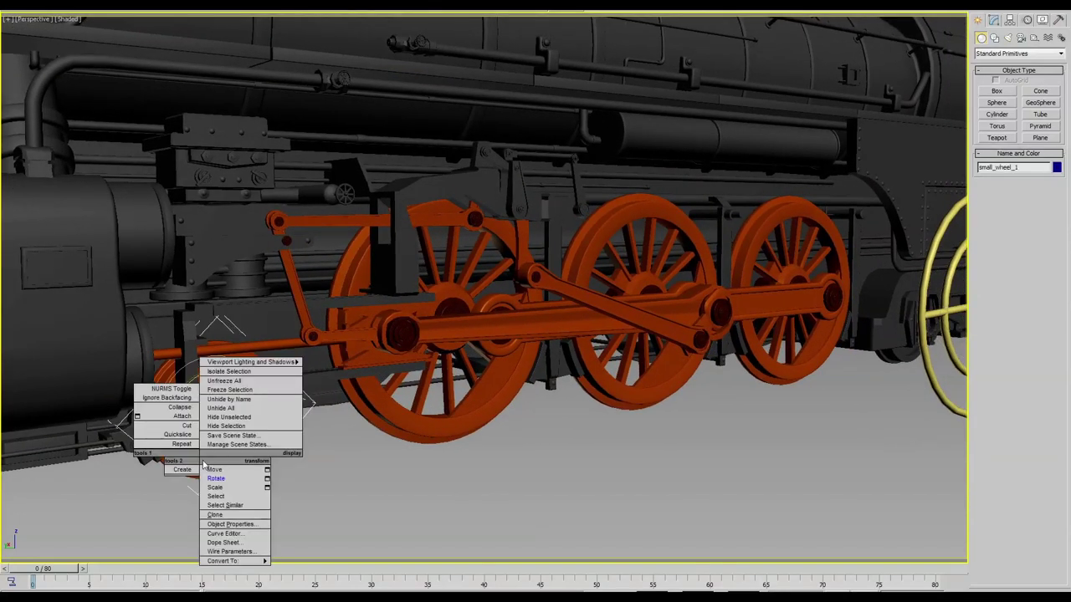
left_click(235, 552)
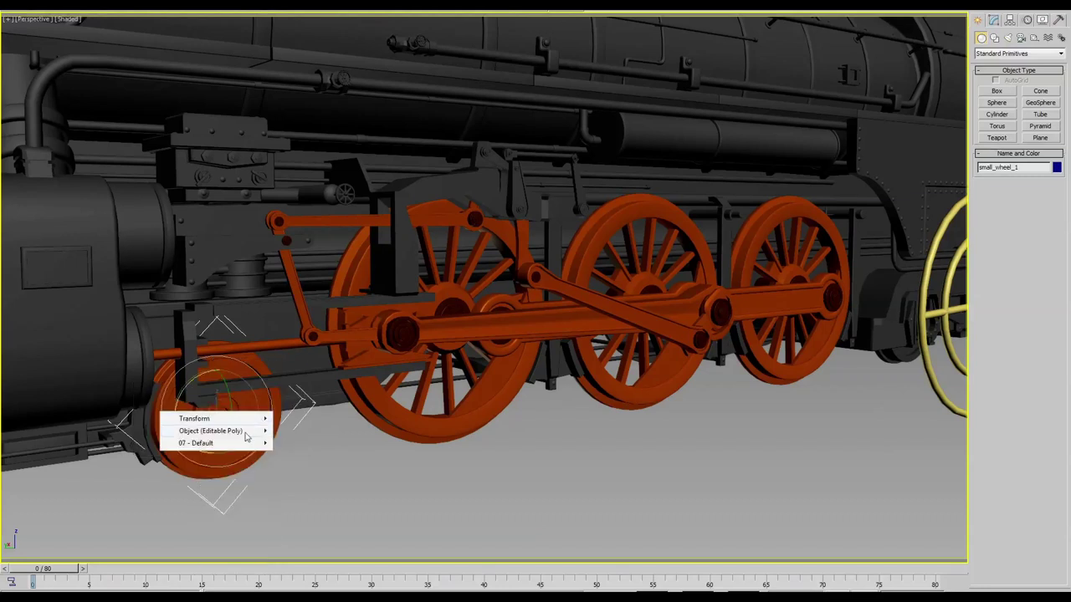
left_click(399, 433)
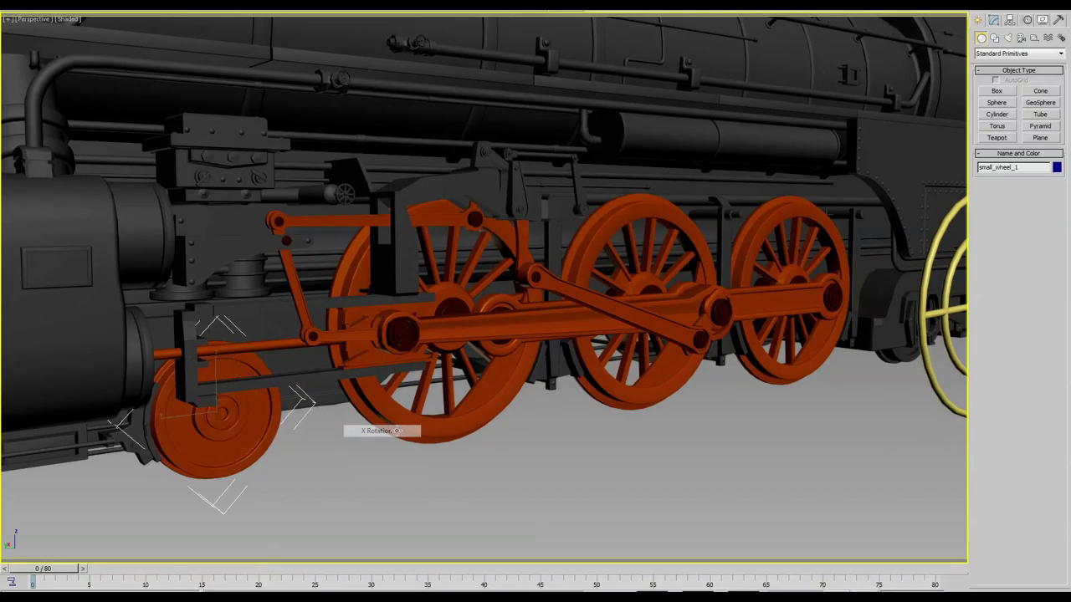
left_click(398, 441)
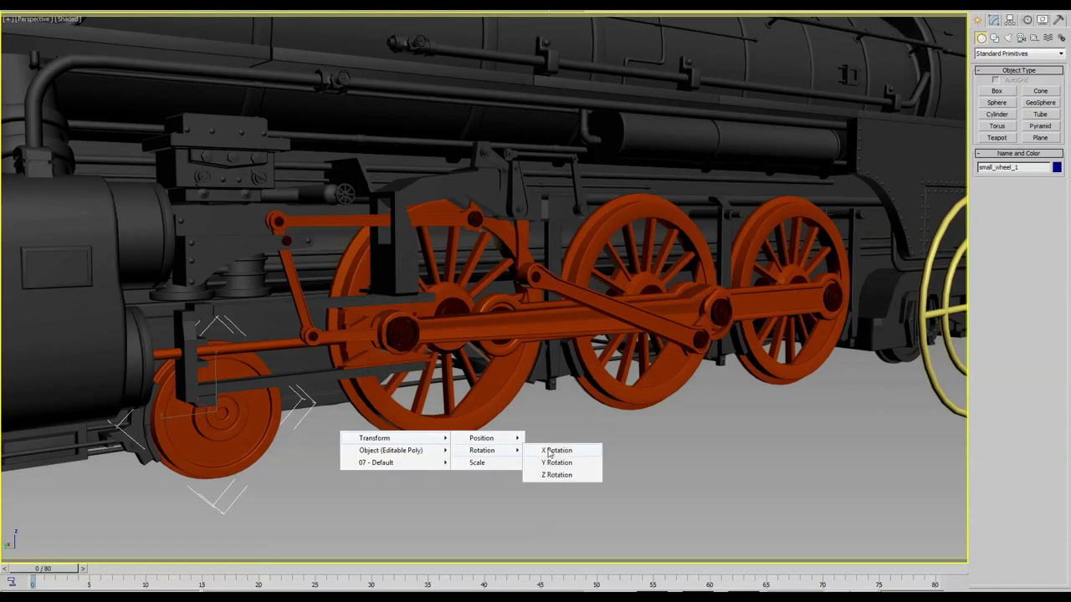
mouse_move(482, 450)
left_click(548, 447)
left_click(533, 252)
left_click(534, 325)
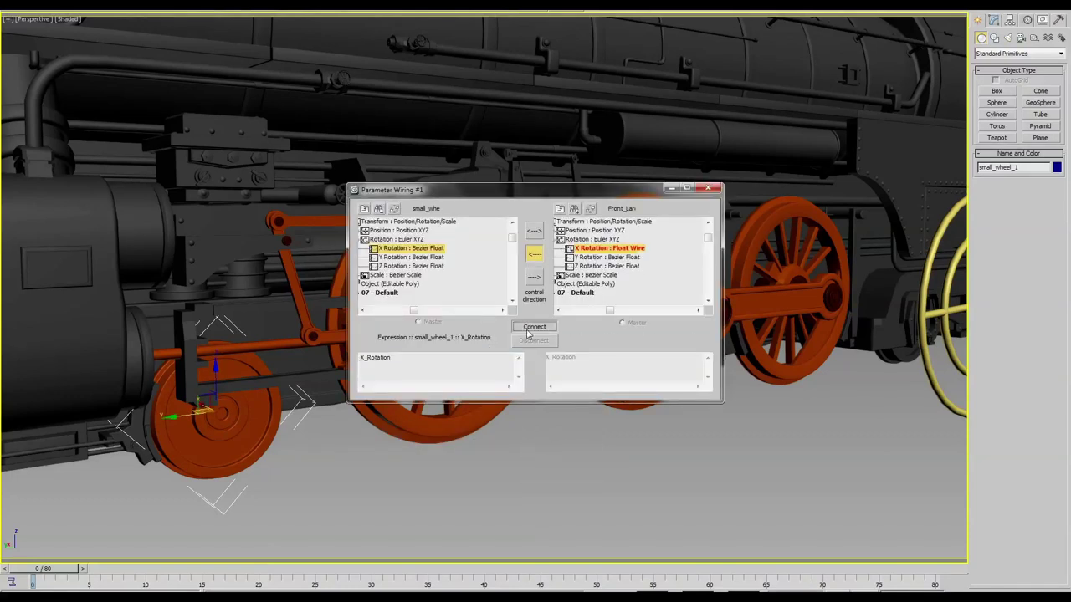
left_click(672, 189)
Step: Show edged shading and turn the yellow donut to test the small front wheel
key("F4")
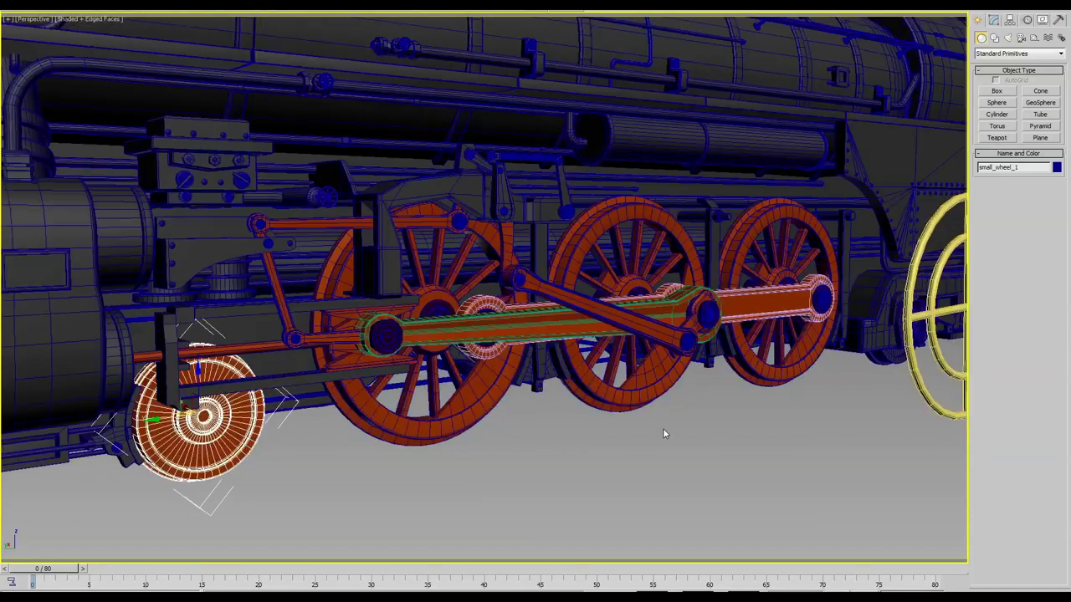
middle_click_drag(663, 434, 620, 439)
left_click(923, 395)
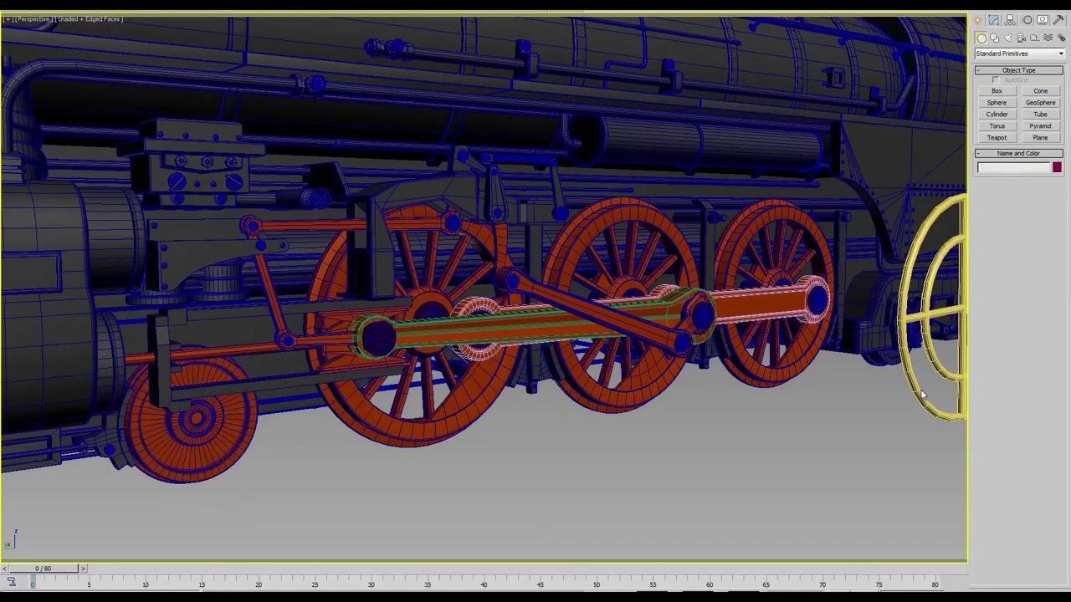
left_click(923, 394)
right_click(917, 383)
mouse_move(926, 324)
middle_mouse_down("alt")
mouse_move(858, 333)
mouse_move(921, 296)
middle_mouse_up("alt")
left_click_drag(909, 284, 909, 286)
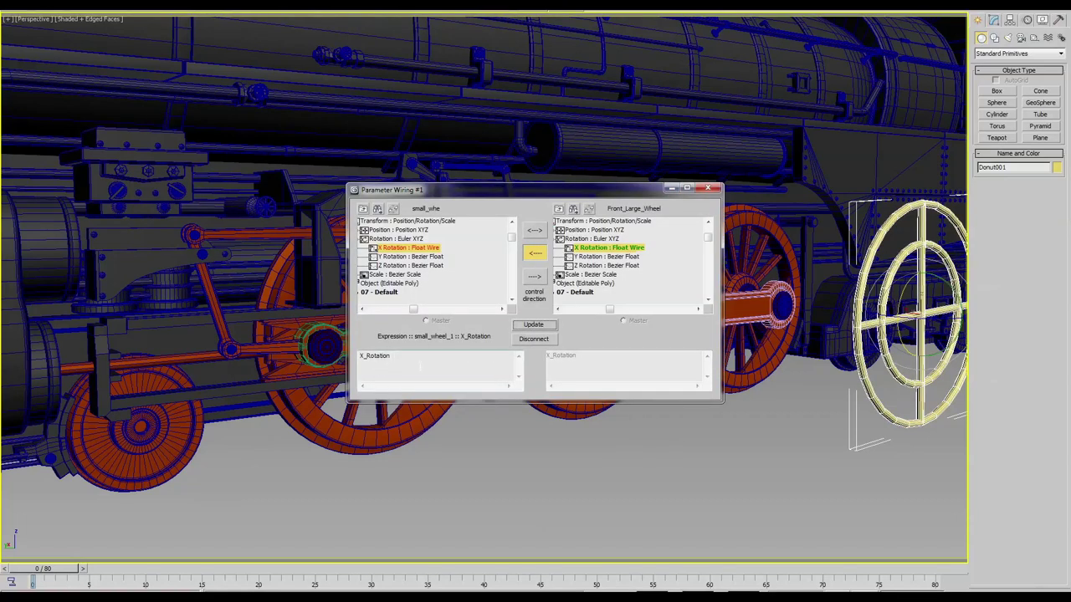
Step: Review the X_Rotation expression and close the Parameter Wiring dialog
double_click(375, 356)
left_click(376, 355)
double_click(376, 356)
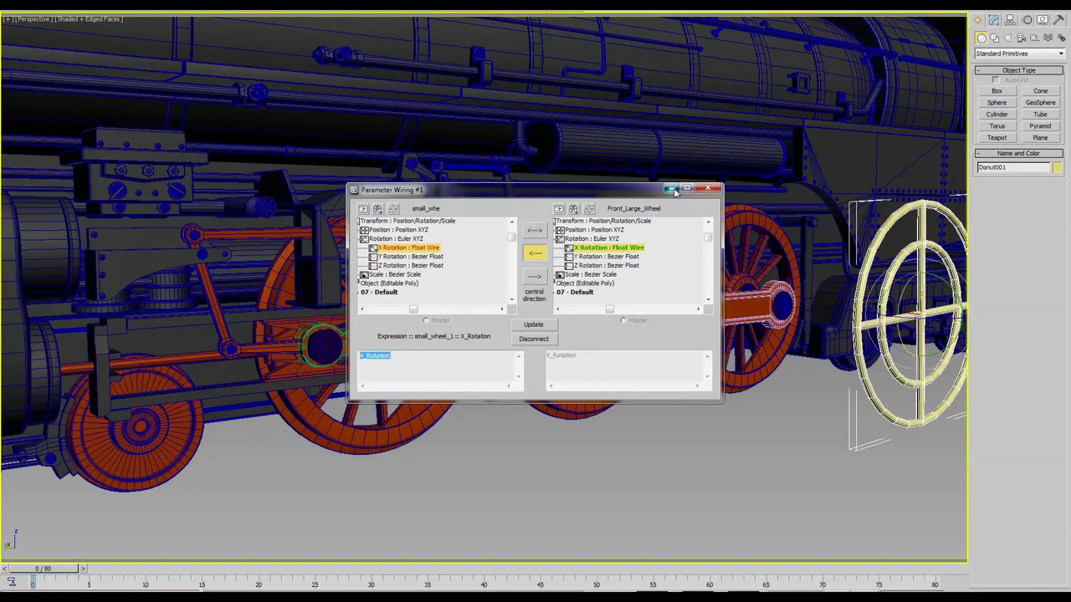
left_click(709, 189)
Step: Frame the wheels and rods and spin the donut again to check the wheels follow
left_click(419, 451)
mouse_move(308, 489)
middle_mouse_down()
mouse_move(572, 488)
mouse_move(515, 482)
middle_mouse_up()
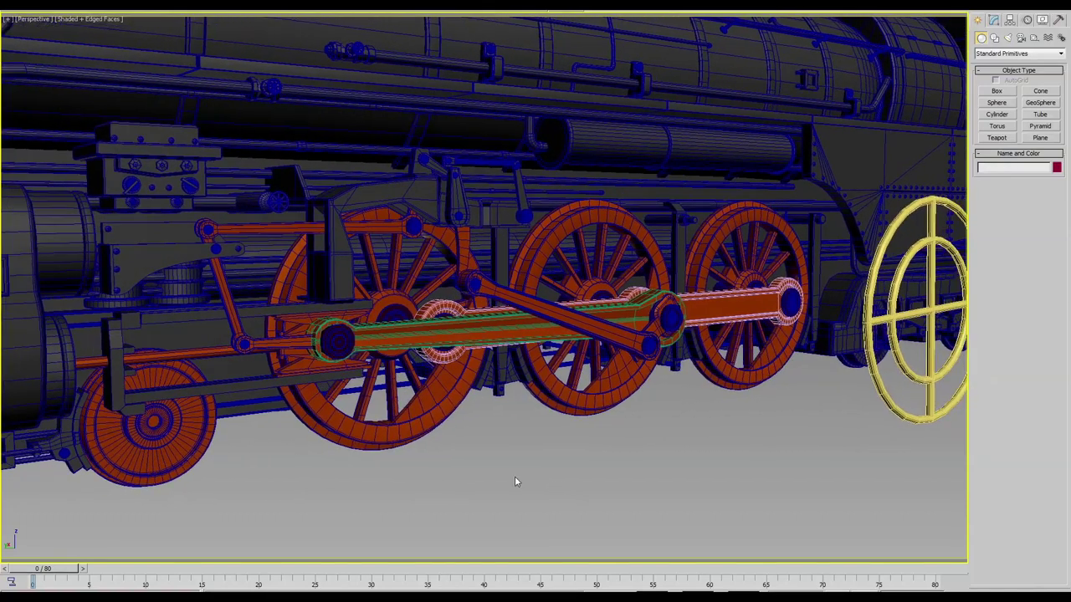
left_click(180, 465)
left_click(216, 476)
left_click(183, 453)
left_click(452, 499)
left_click(874, 377)
right_click(873, 377)
left_click(907, 293)
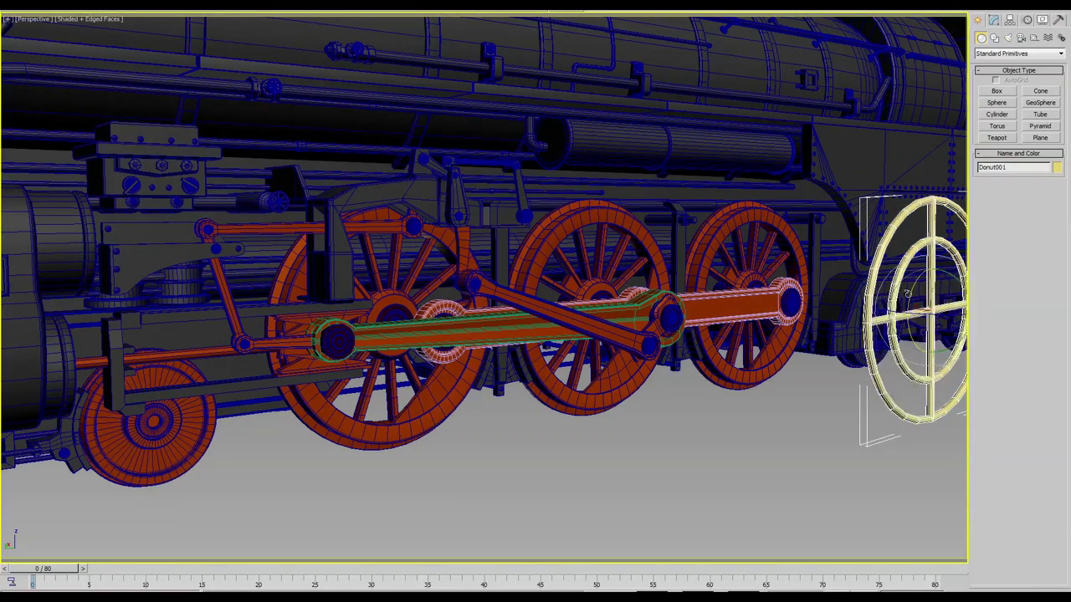
left_click_drag(912, 310, 260, 488)
Step: Select the small and large front wheels and isolate them
left_click(254, 487)
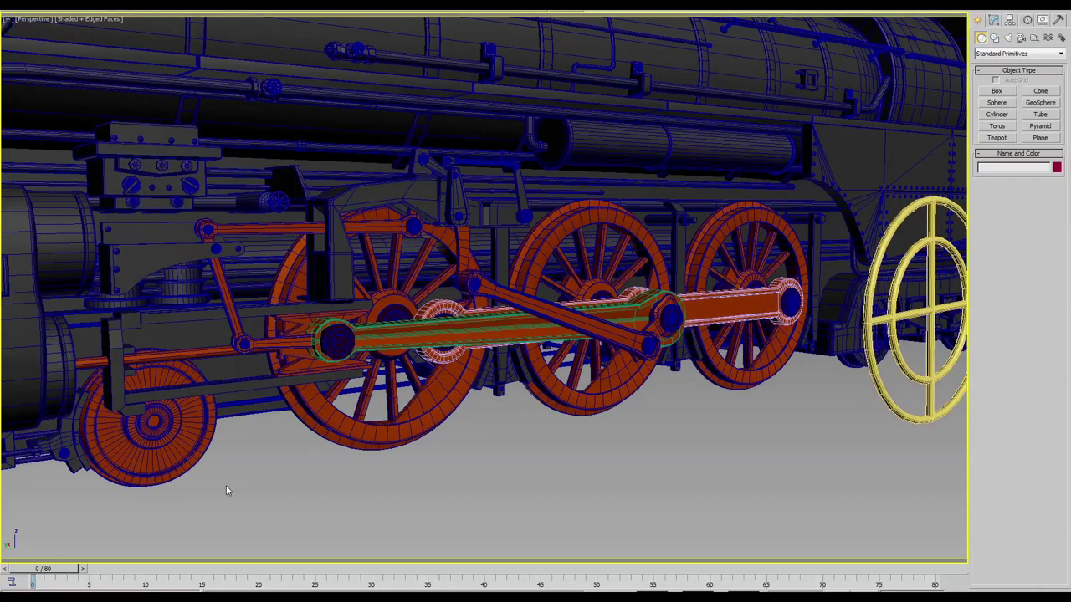
left_click(146, 458)
left_click(334, 429, "ctrl")
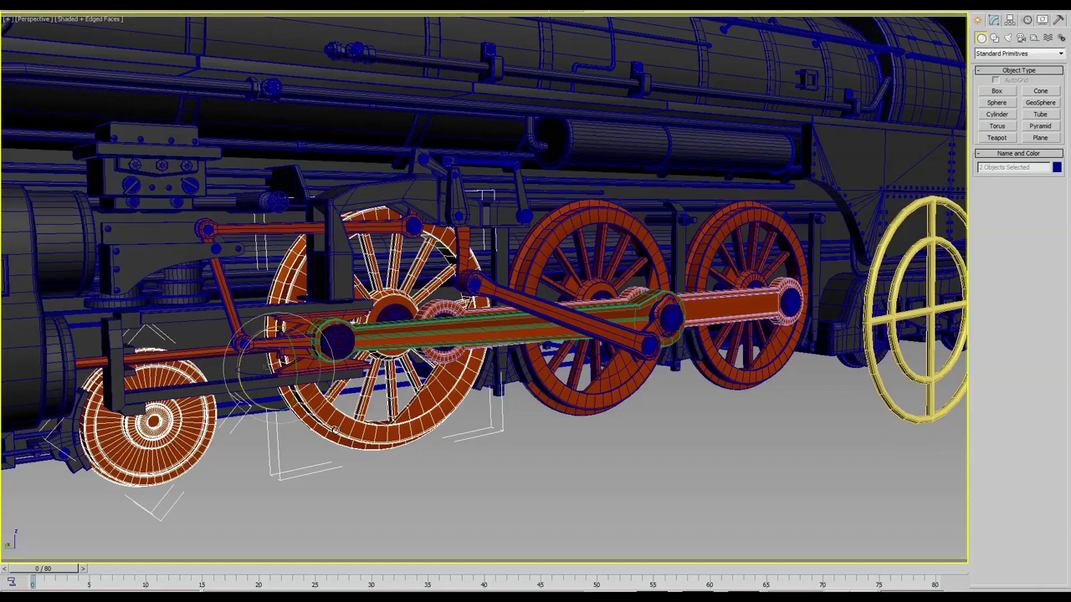
key("alt+q")
Step: Restore the four-view layout and frame the wheels with the Left view active
left_click(677, 504)
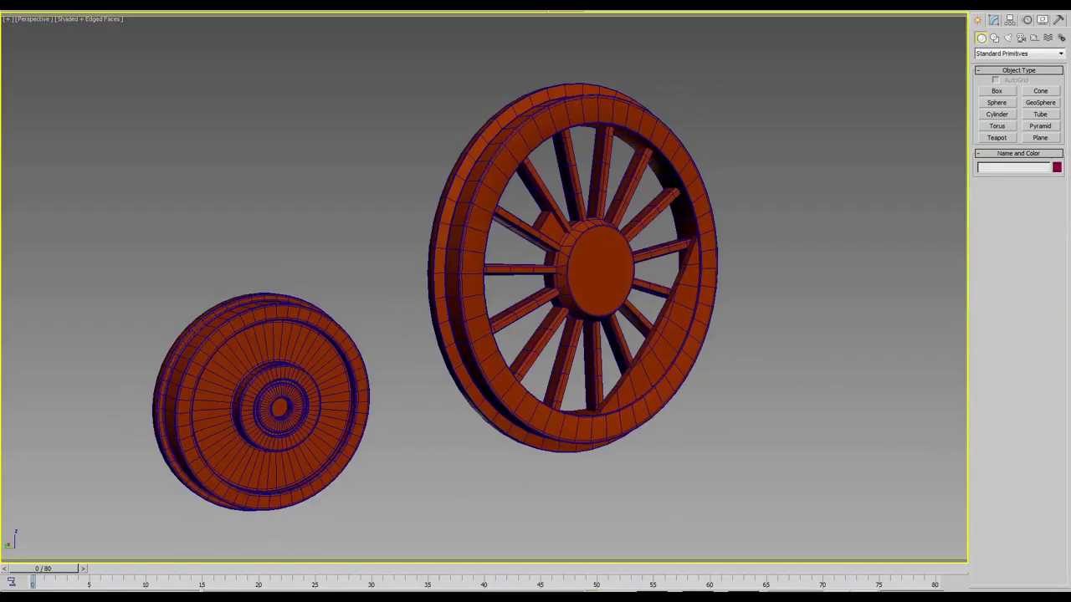
key("alt+w")
left_click(718, 285)
left_click(389, 417)
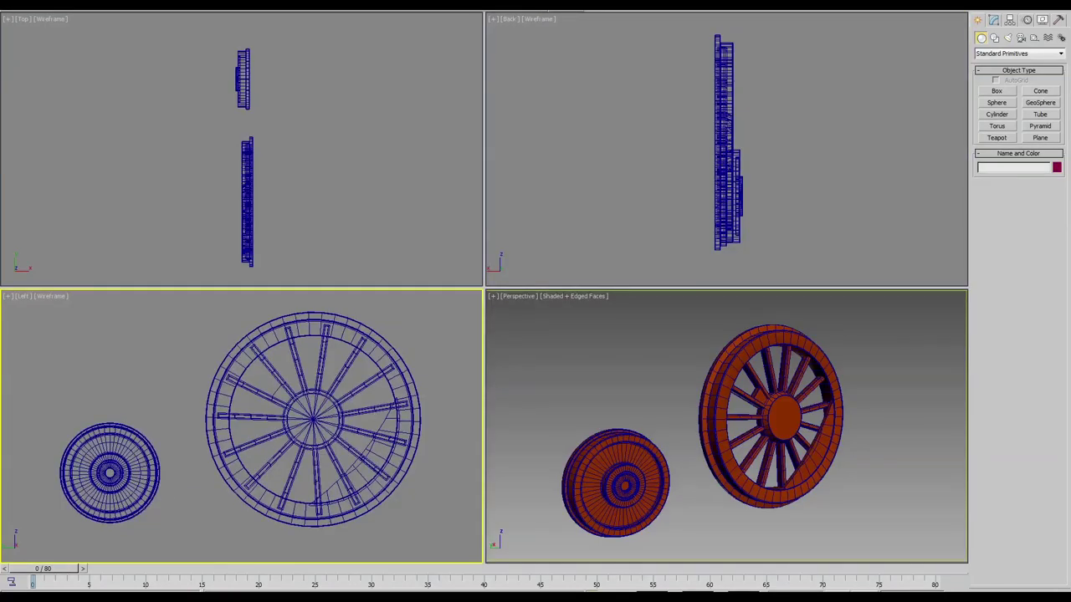
key("ctrl+shift+z")
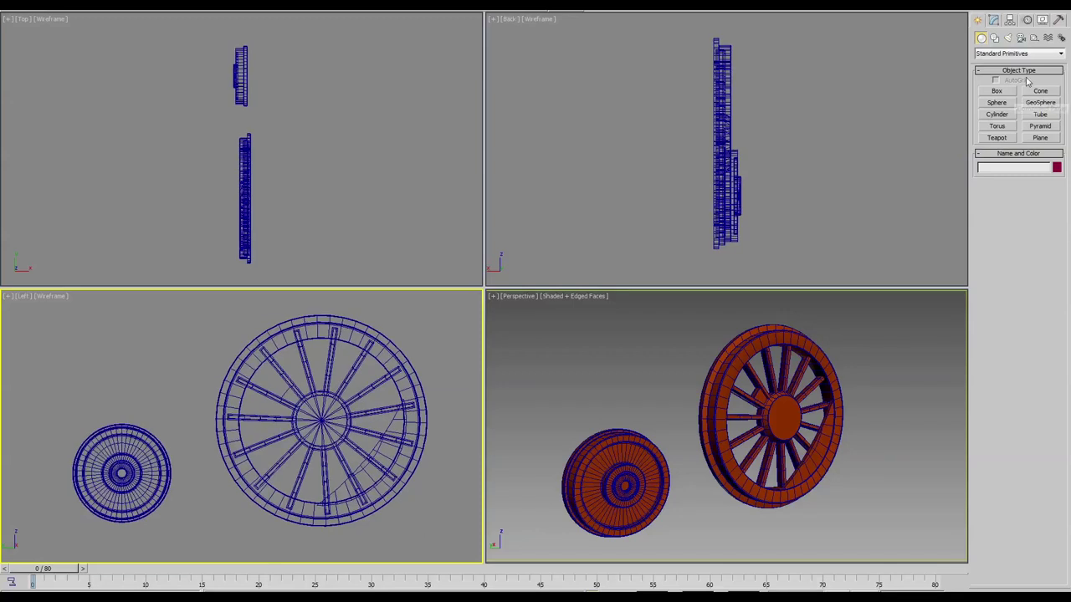
Step: Draw a circle in the Left view and centre it on Front_Large_Wheel's pivot
left_click(994, 38)
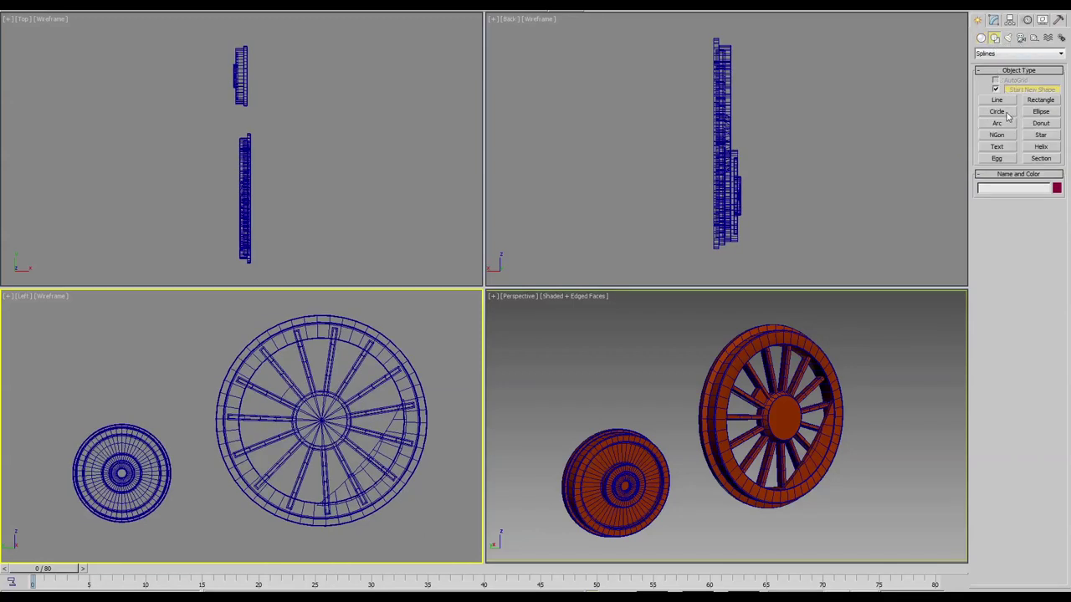
left_click(1006, 114)
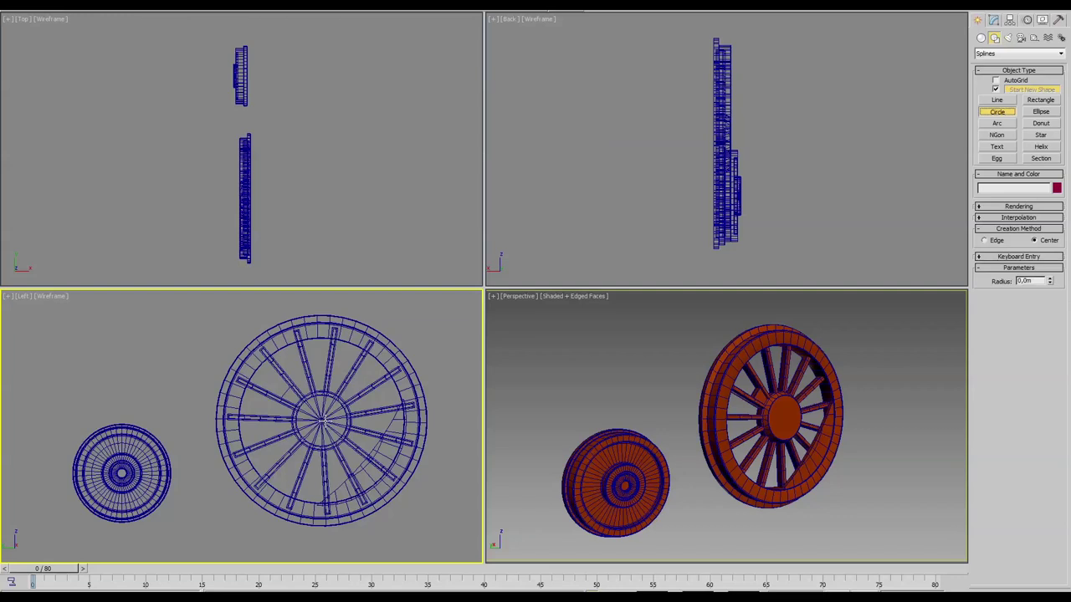
left_click_drag(321, 420, 352, 525)
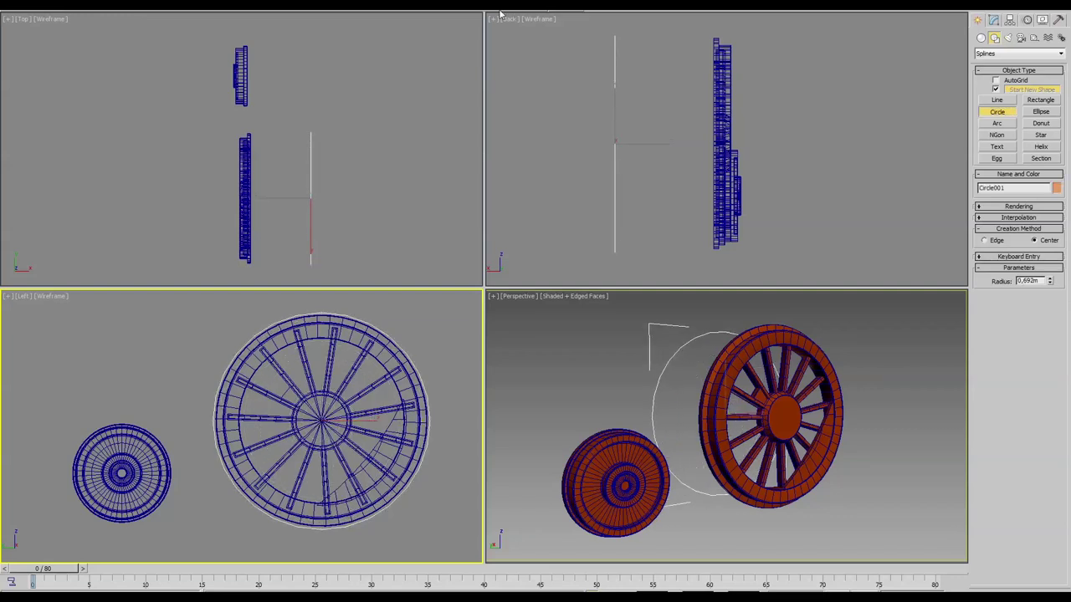
left_click(434, 10)
left_click(717, 404)
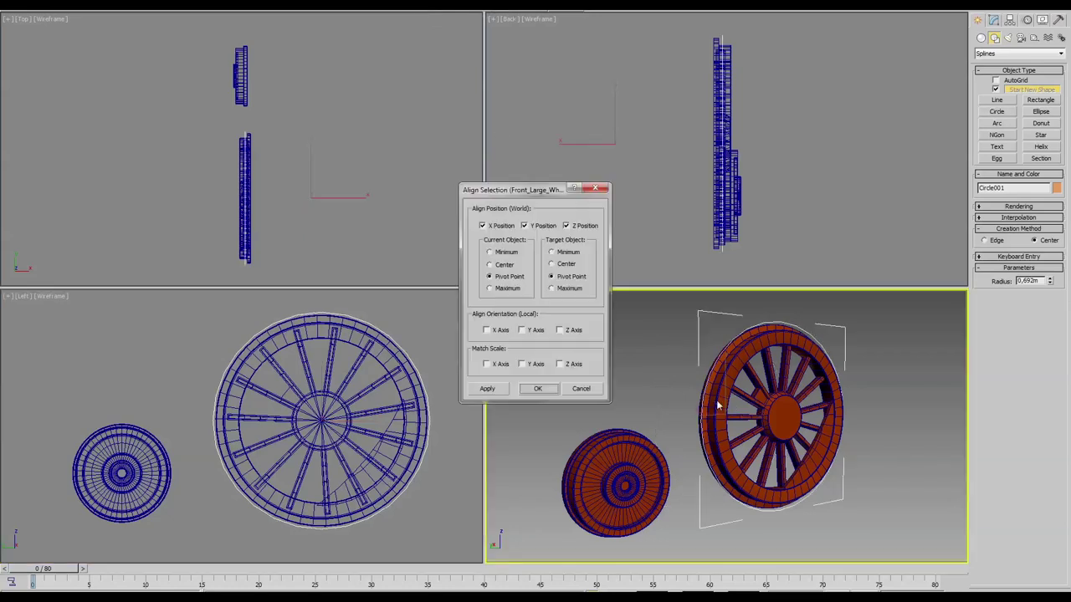
left_click(536, 390)
Step: Set the circle's radius to 0.678m
left_click(996, 18)
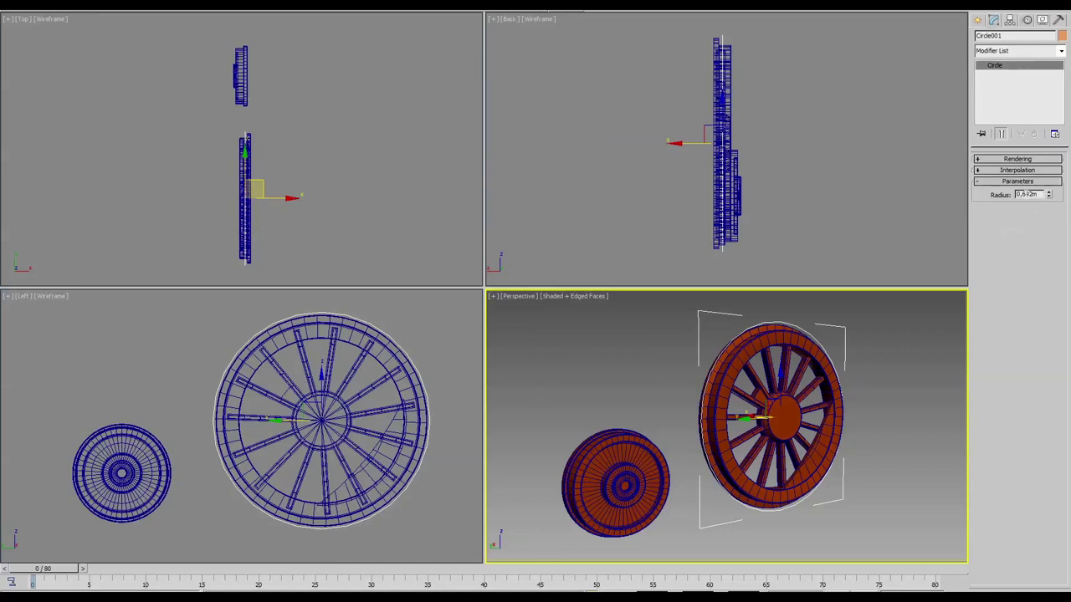
left_click_drag(1049, 198, 1049, 206)
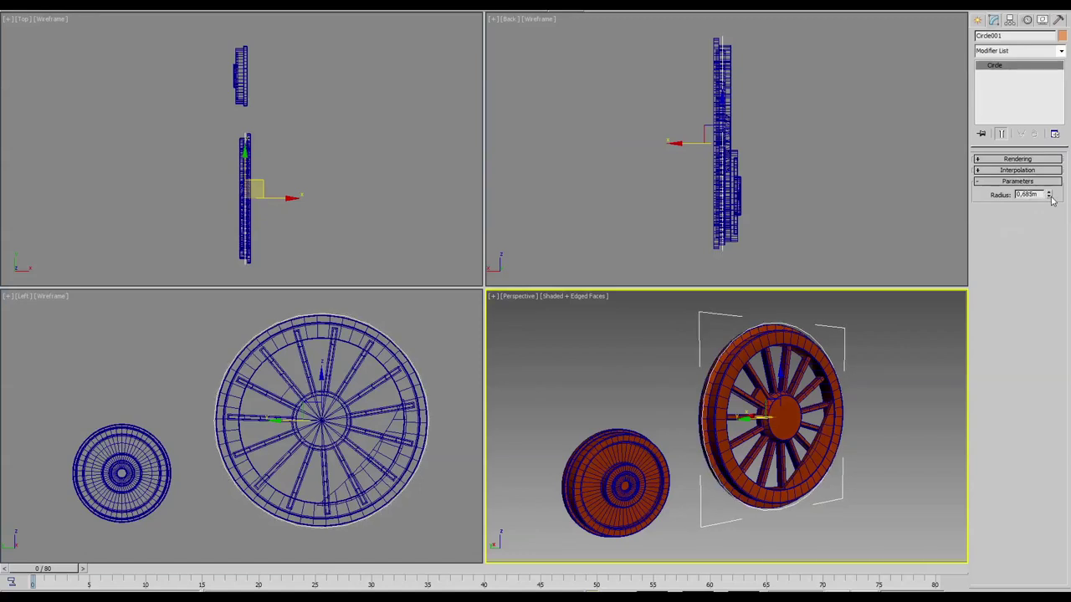
left_click(1051, 197)
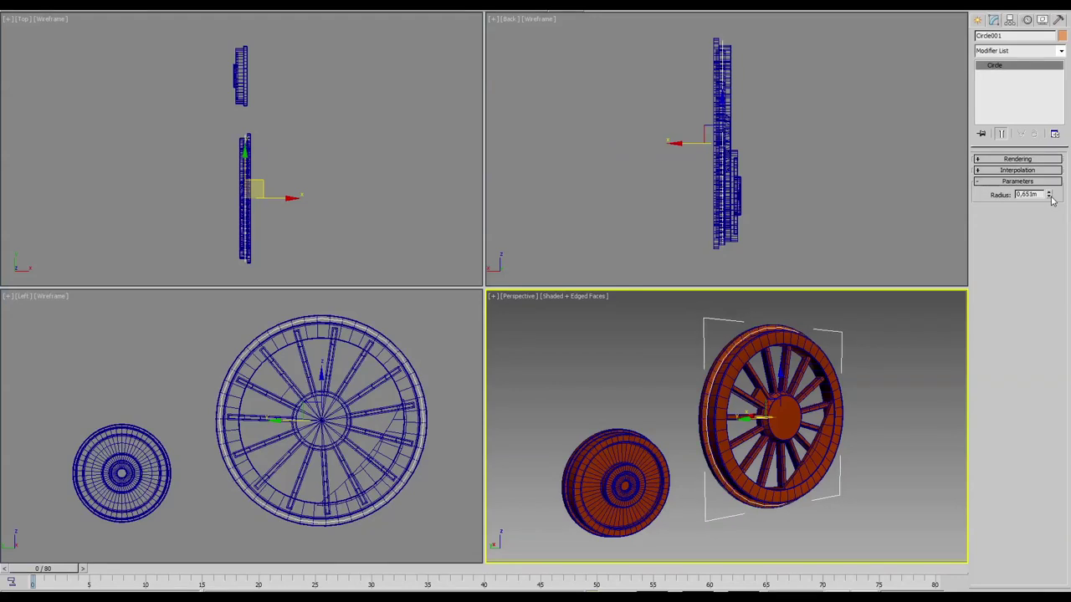
left_click(1050, 197)
left_click_drag(1052, 194, 1050, 193)
middle_click_drag(202, 432, 196, 432)
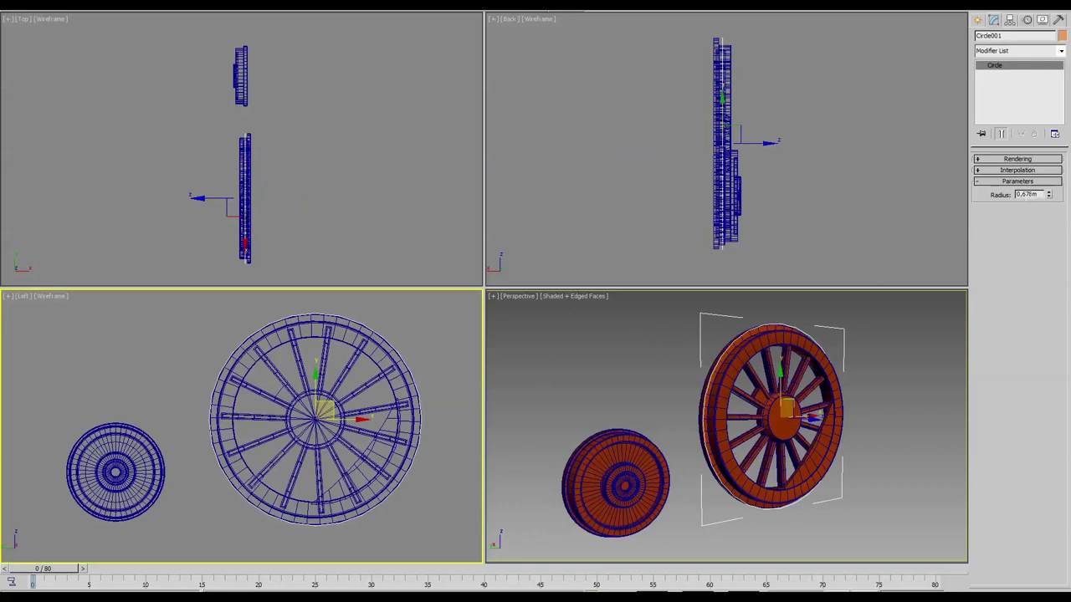
middle_click_drag(345, 430, 351, 428)
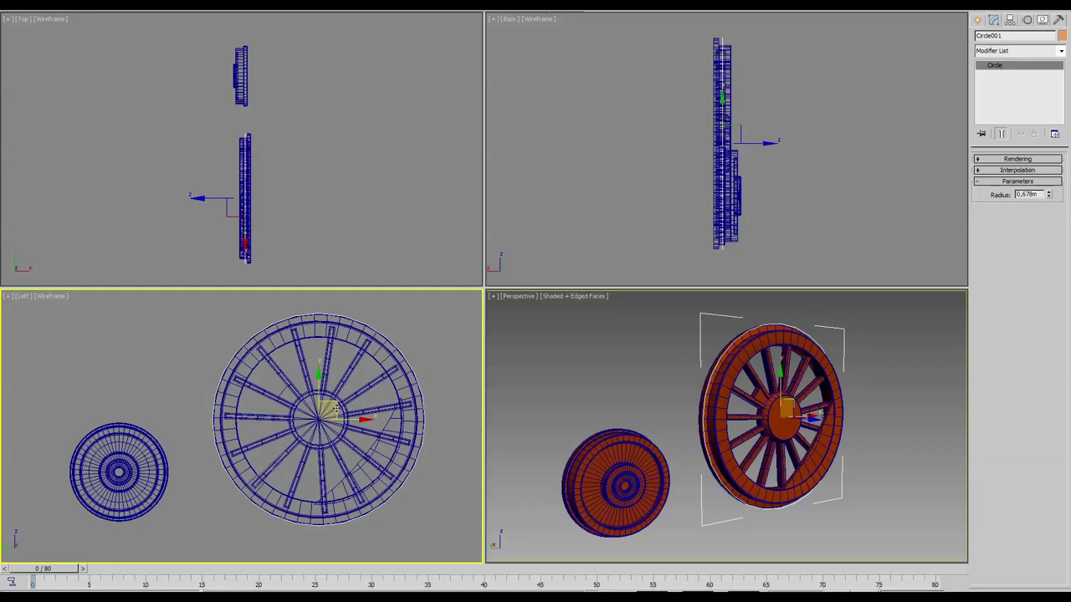
Step: Shift-copy the circle as Circle002 and centre it on small_wheel_1's pivot
left_click_drag(331, 409, 151, 419, "shift")
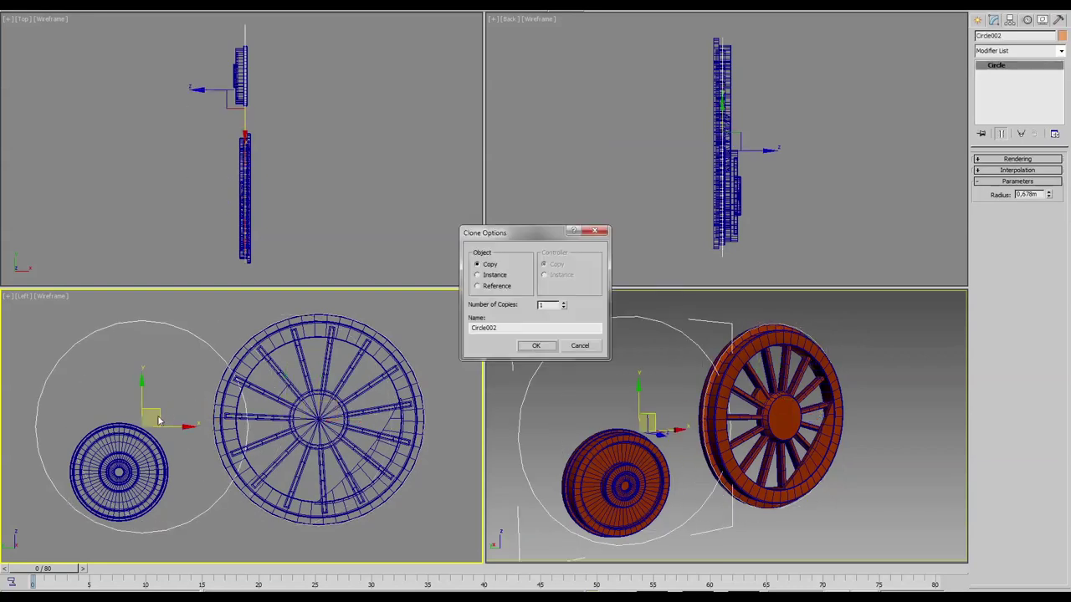
left_click(544, 347)
key("alt+a")
left_click(127, 471)
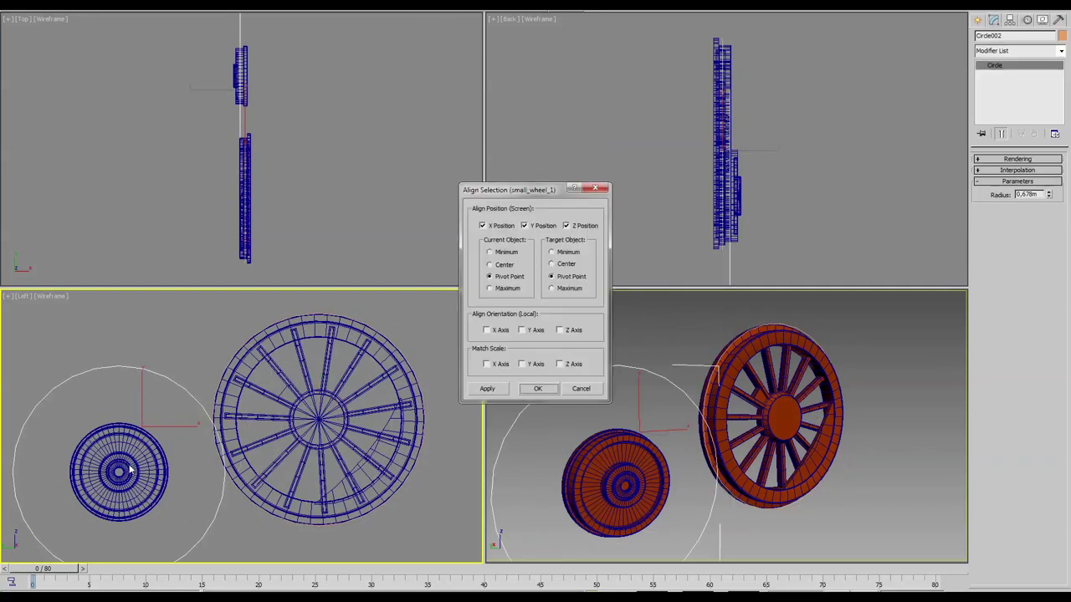
left_click(538, 389)
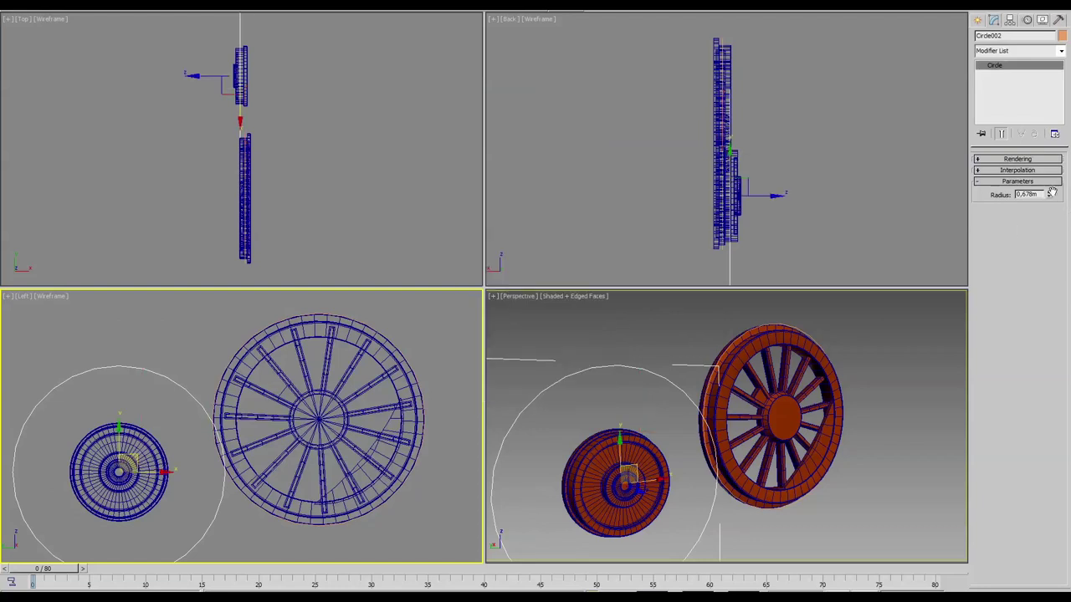
Step: Shrink Circle002 to 0.318m and paste the large circle's 0,678 radius into Calculator
left_click_drag(1045, 226, 1044, 224)
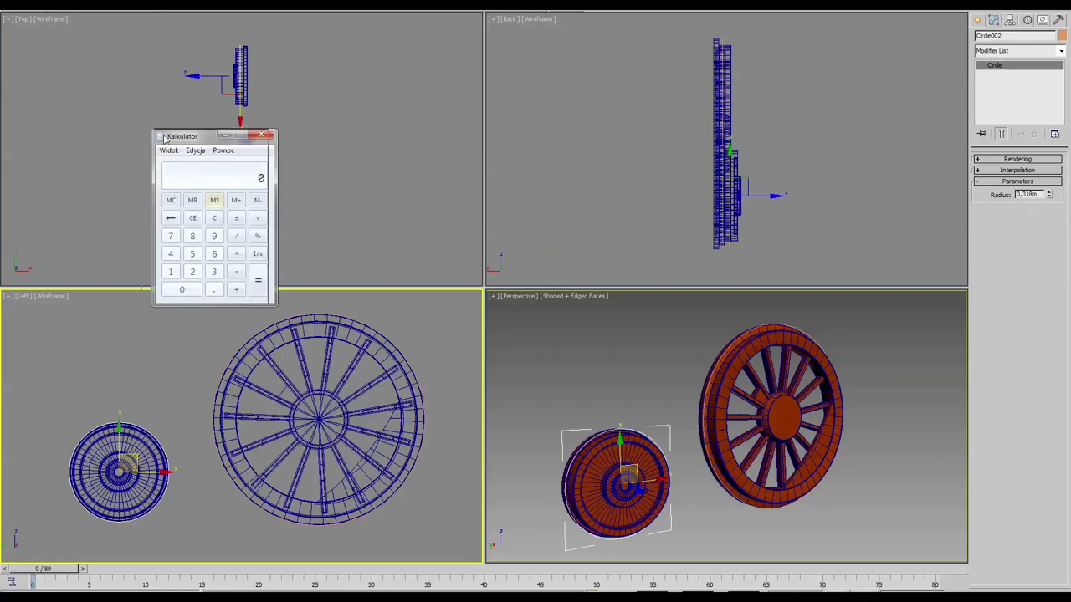
left_click(355, 320)
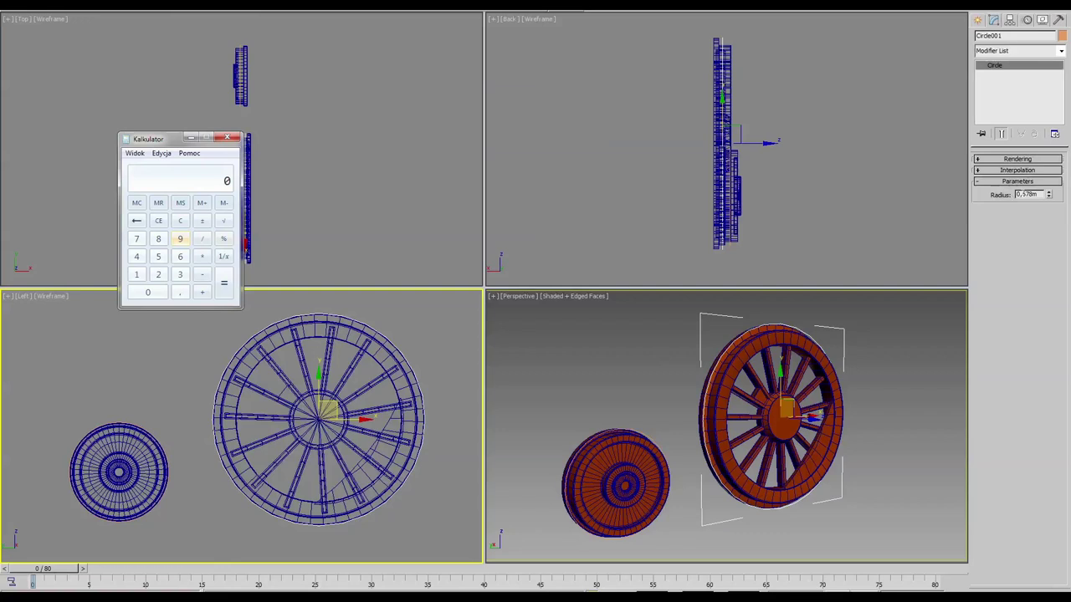
double_click(1027, 194)
key("ctrl+c")
key("alt+Tab")
key("ctrl+v")
Step: Paste the small circle's 0,318 radius as divisor and compute the ratio 2,132
left_click(133, 428)
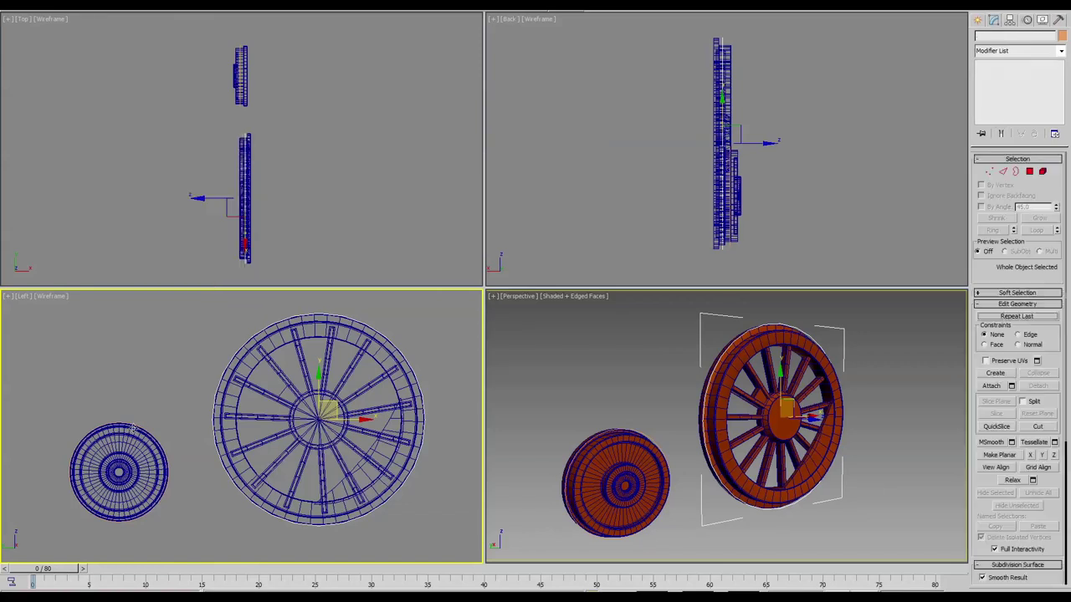
left_click(132, 428)
double_click(1027, 194)
key("ctrl+c")
key("alt+Tab")
key("ctrl+v")
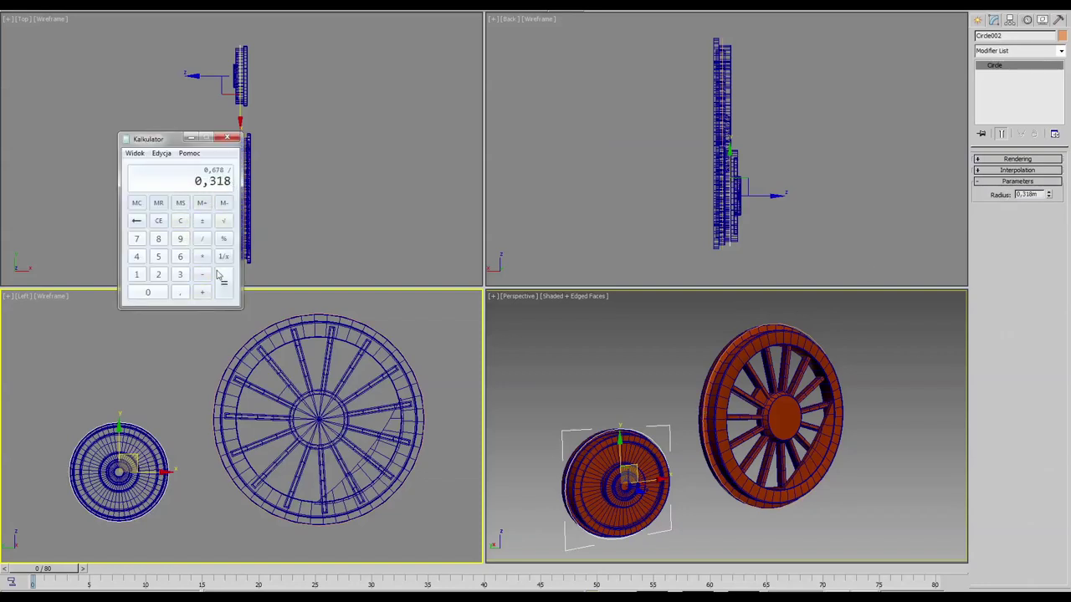
left_click(223, 289)
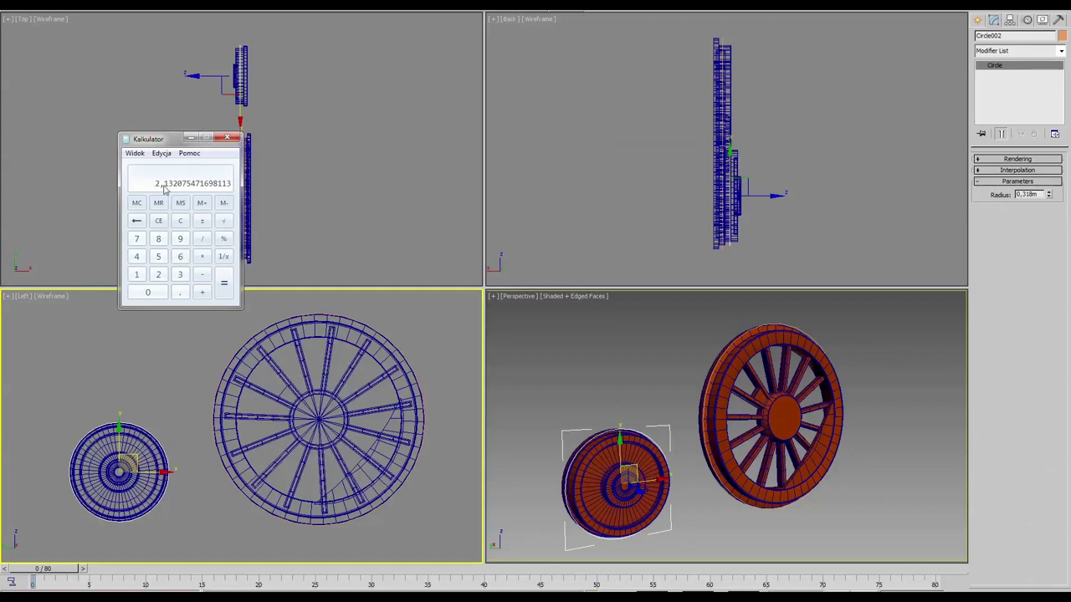
Step: Clear the selection and make the Perspective view active
left_click(389, 365)
left_click(405, 360)
left_click(398, 355)
left_click(629, 395)
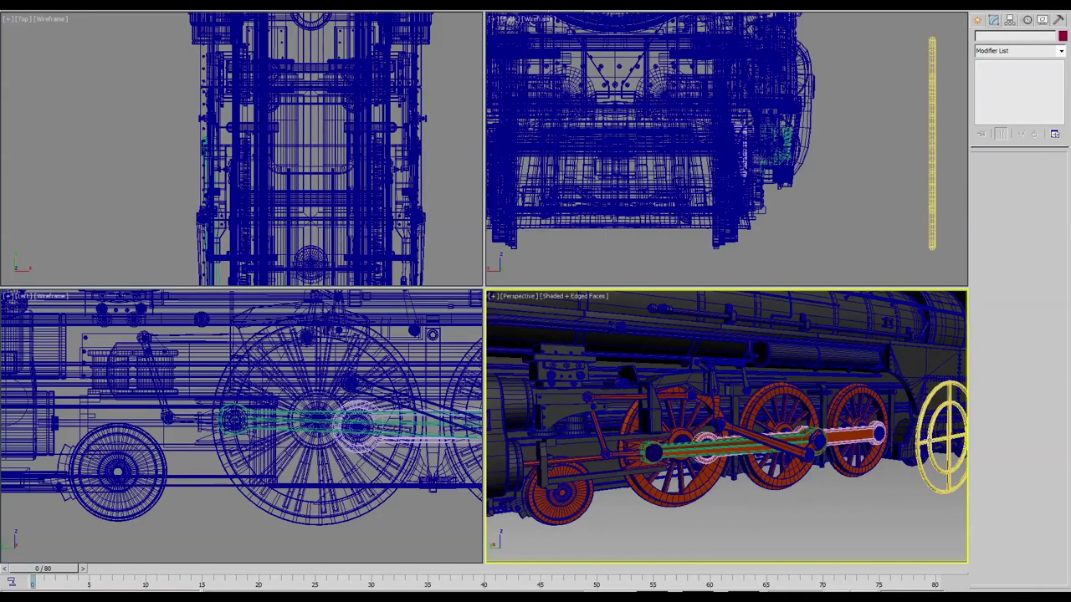
Step: Open small_wheel_1's Parameter Wiring dialog and move the calculator out of the way
left_click(558, 494)
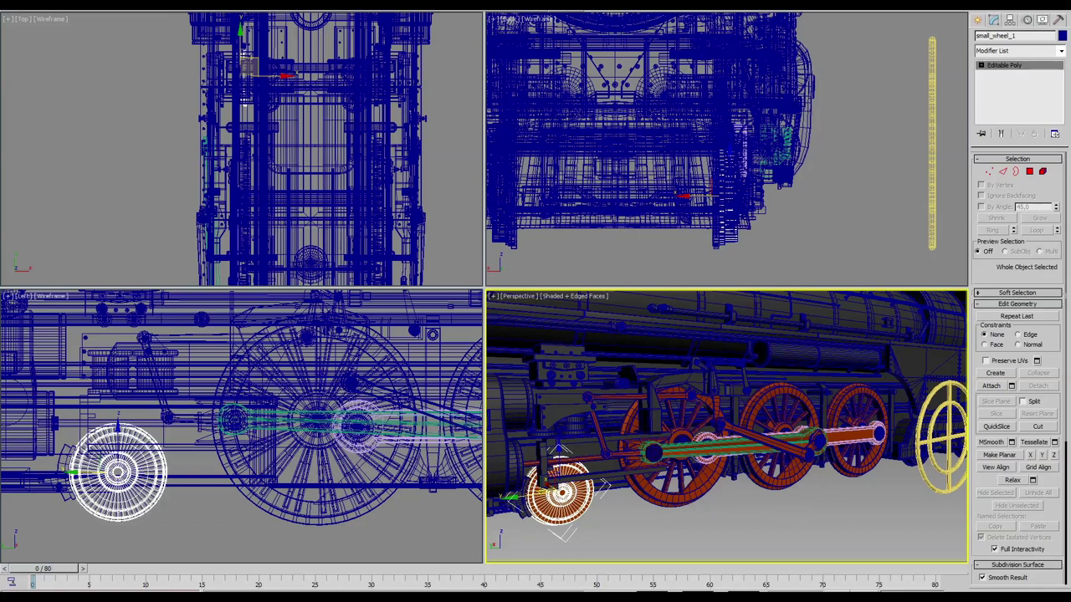
key("alt+5")
left_click_drag(410, 197, 238, 155)
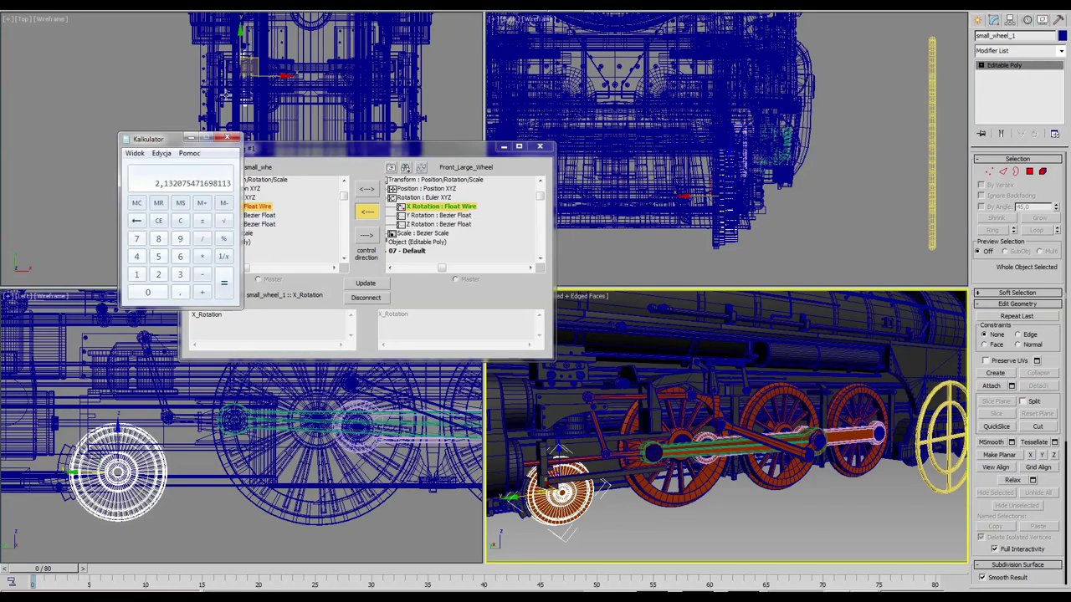
left_click_drag(169, 142, 433, 119)
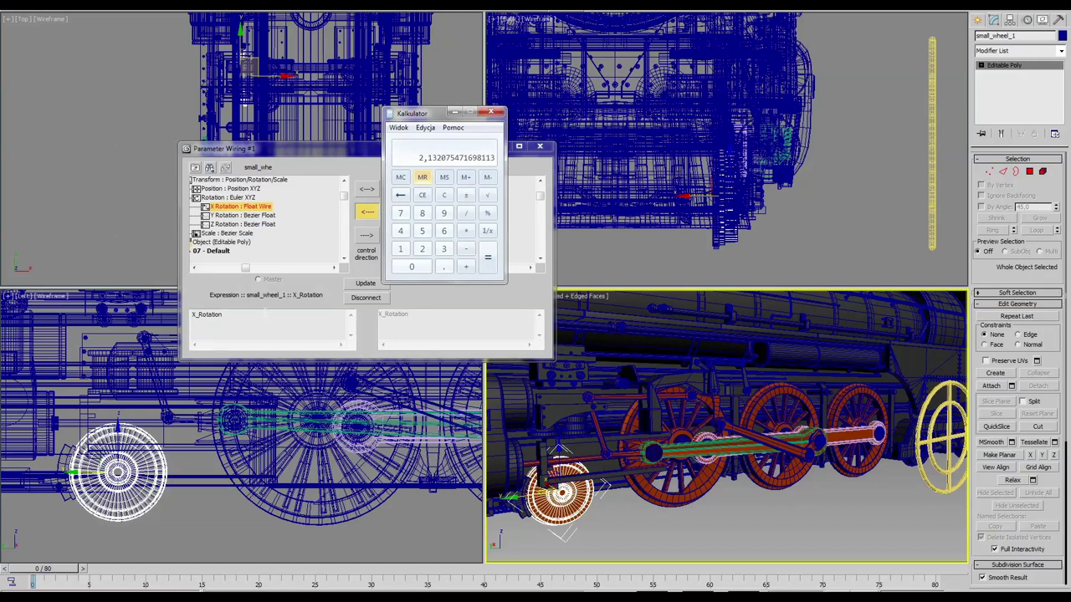
key("alt+F4")
Step: Change the wire expression to 2.13 * X_Rotation, update it and close the dialog
type("2")
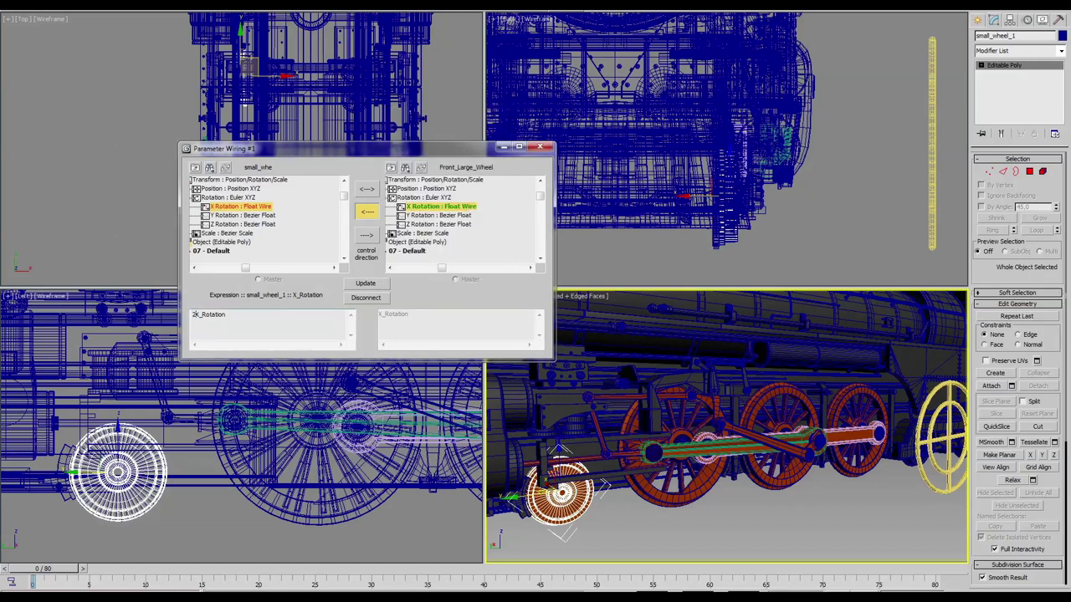
type(".13 *")
key("ctrl+a")
left_click(365, 283)
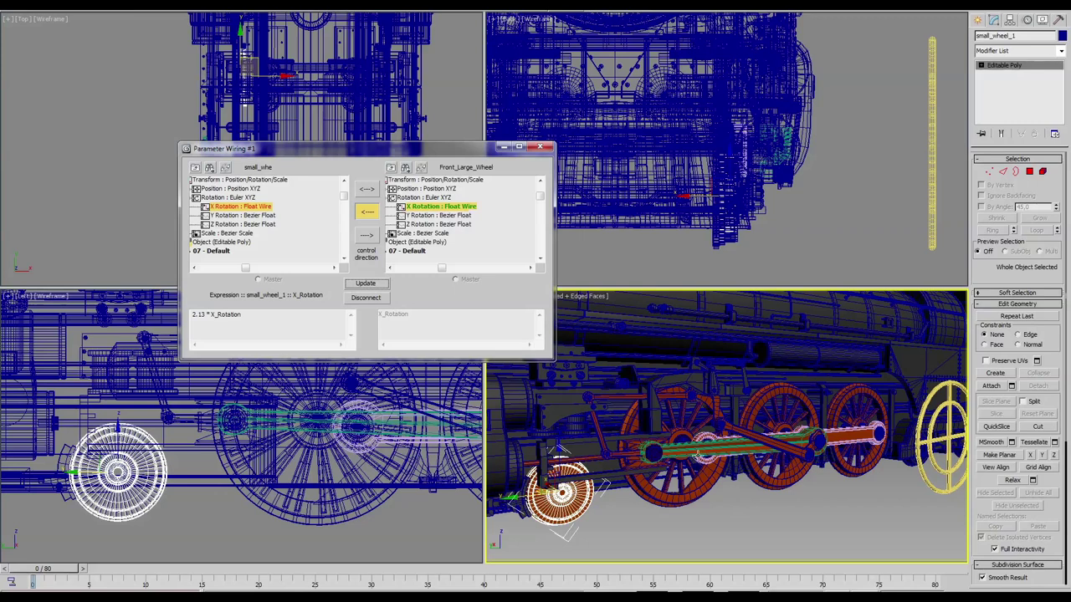
left_click(539, 147)
left_click(730, 518)
middle_click_drag(731, 518, 671, 510, "alt")
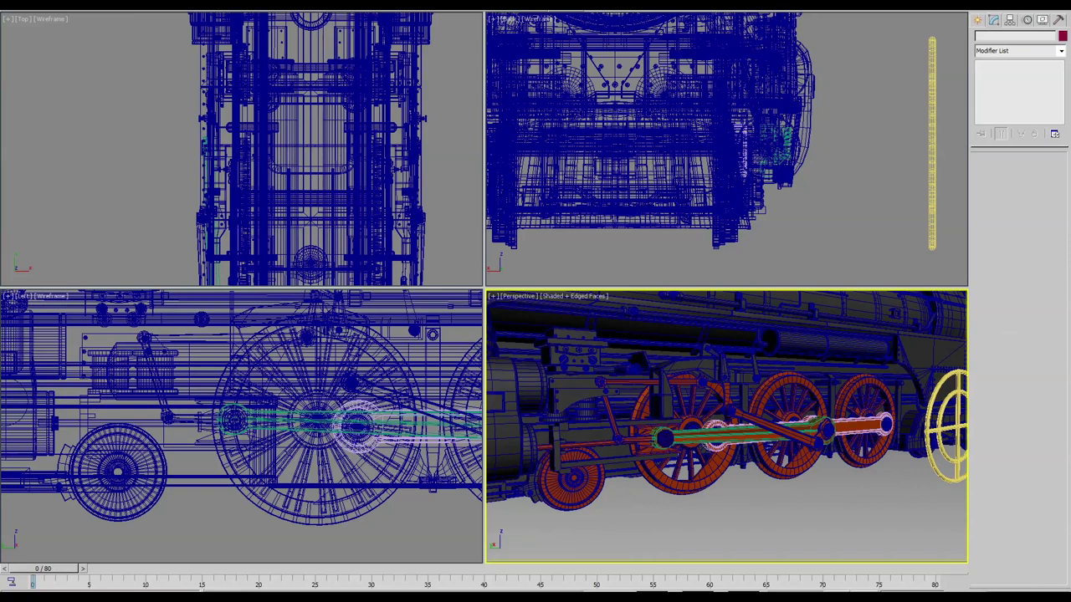
Step: Maximize the Perspective view and turn the donut to test the wheels and rods
key("alt+w")
left_click(899, 366)
right_click(899, 367)
left_click(920, 387)
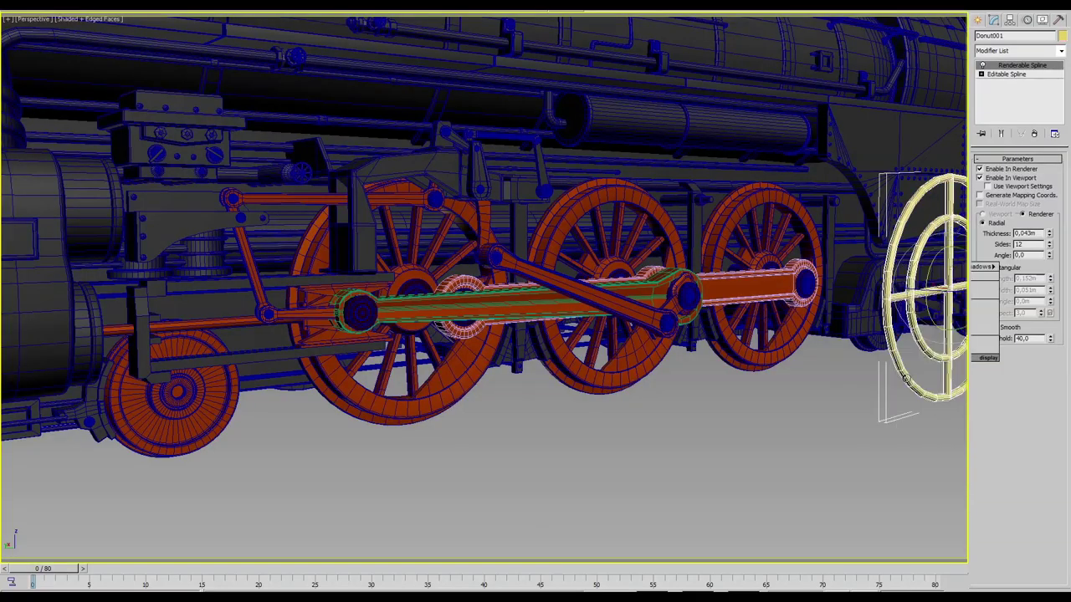
left_click_drag(927, 280, 904, 380)
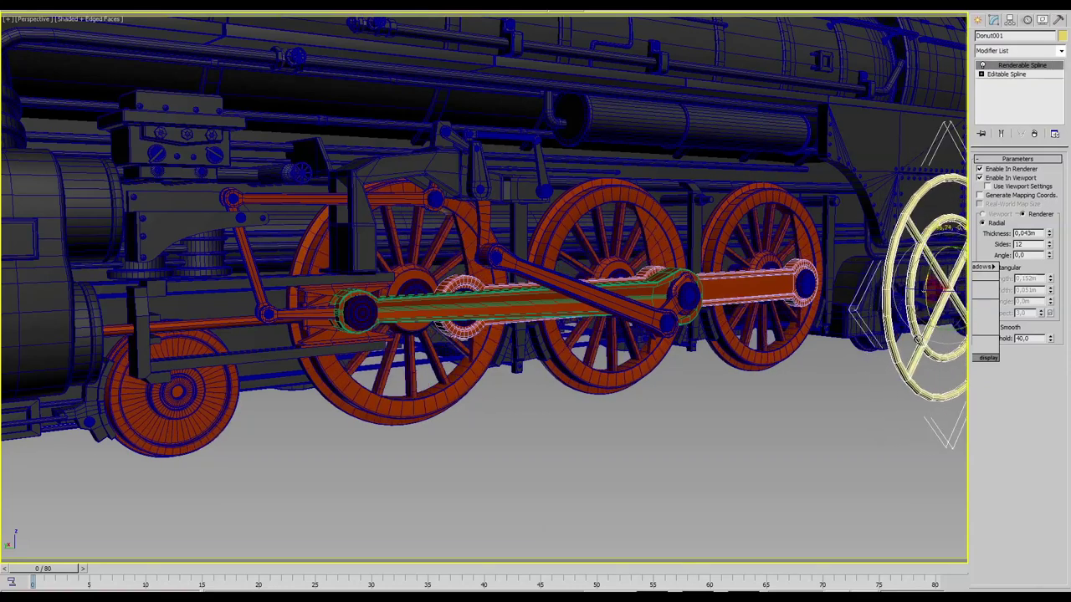
left_click_drag(903, 380, 903, 393)
mouse_move(497, 428)
middle_mouse_down()
mouse_move(466, 423)
mouse_move(478, 423)
middle_mouse_up()
Step: Wire the leading small wheel's X Rotation to follow small_wheel_1's X Rotation
left_click(63, 431)
right_click(67, 434)
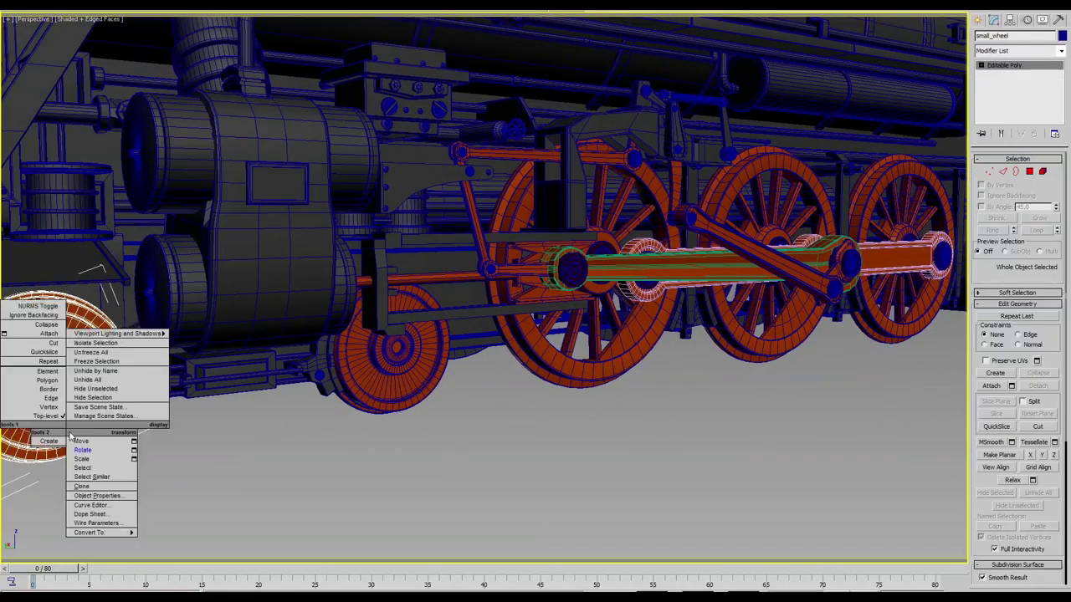
left_click(90, 523)
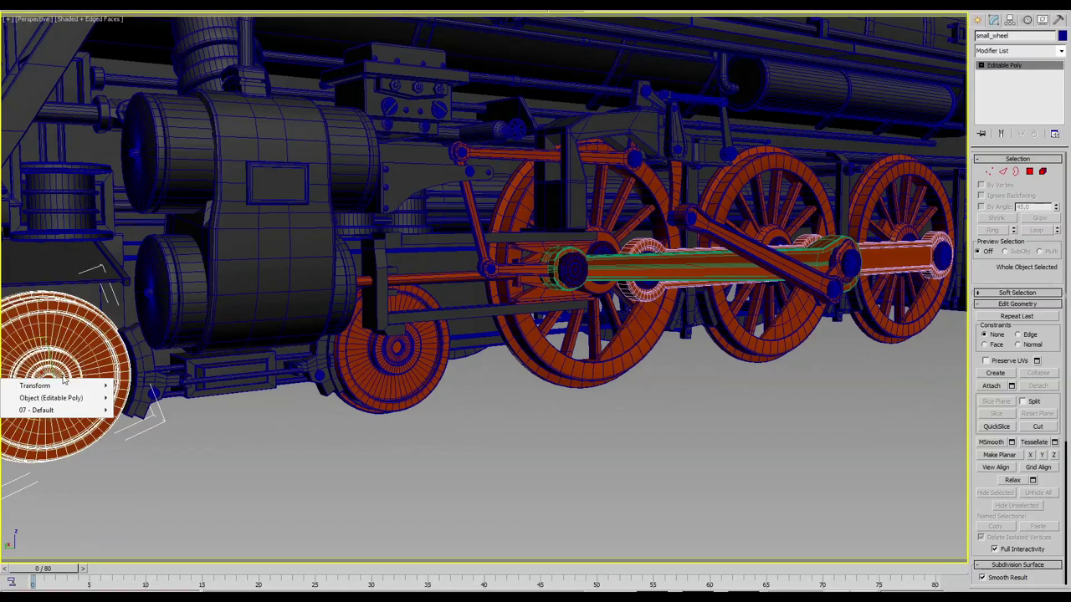
mouse_move(36, 386)
left_click(231, 408)
left_click(385, 405)
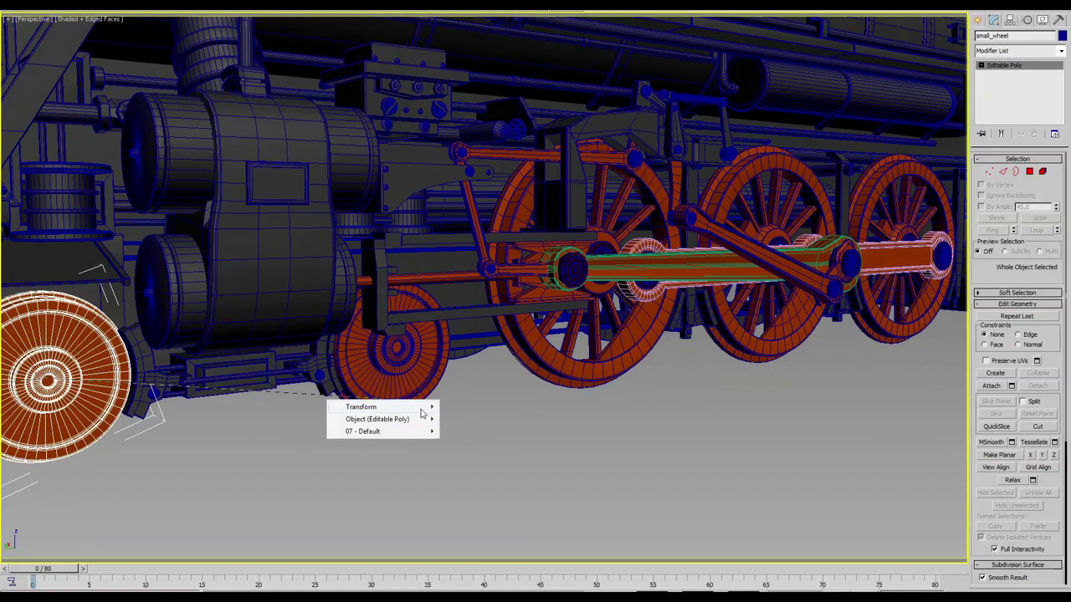
left_click(548, 419)
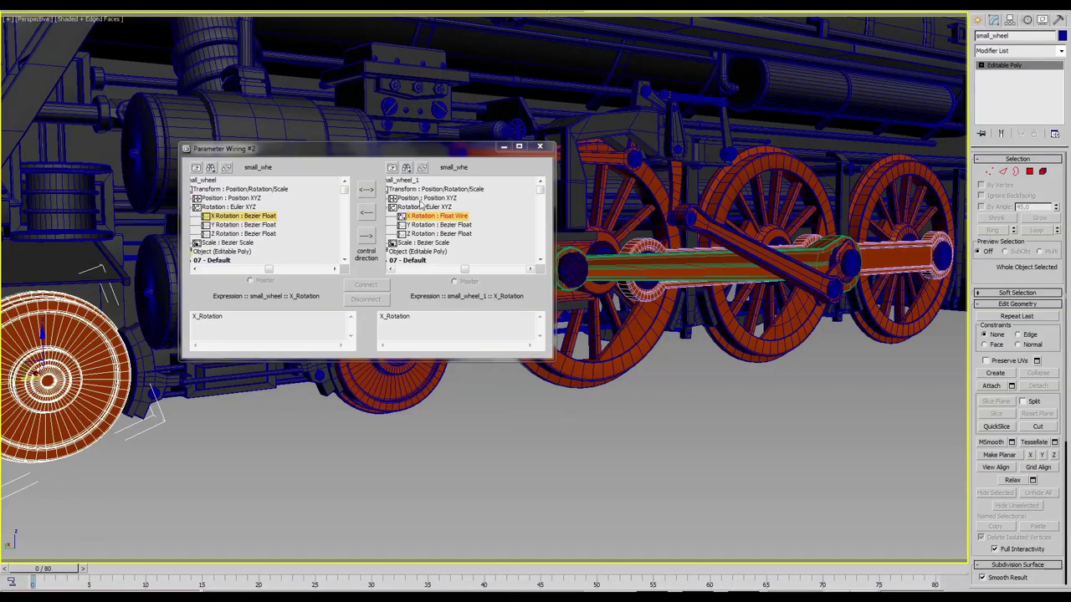
left_click(366, 213)
left_click(368, 285)
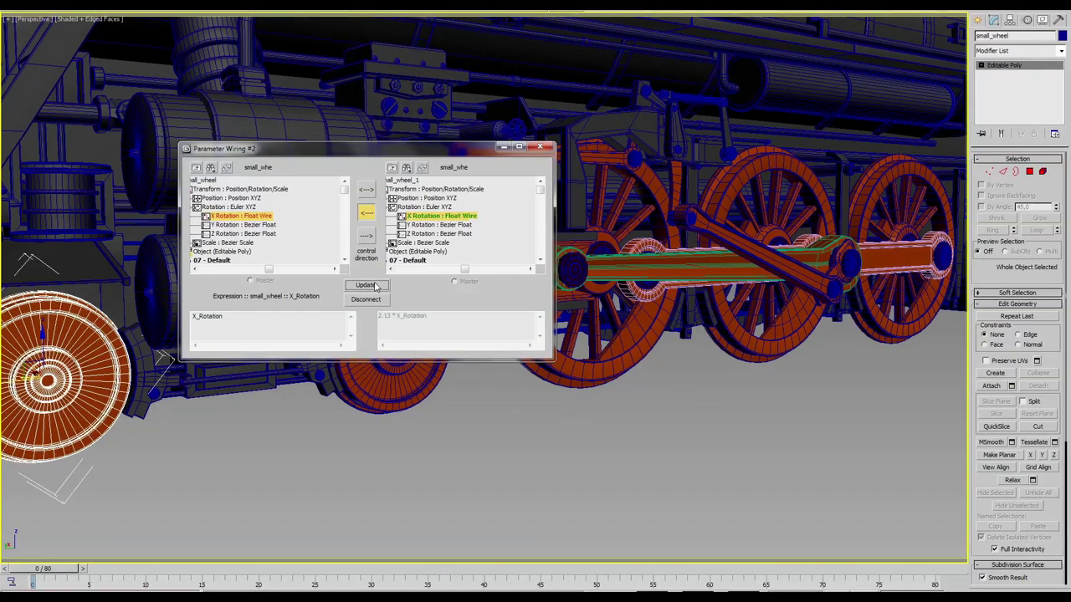
left_click(540, 148)
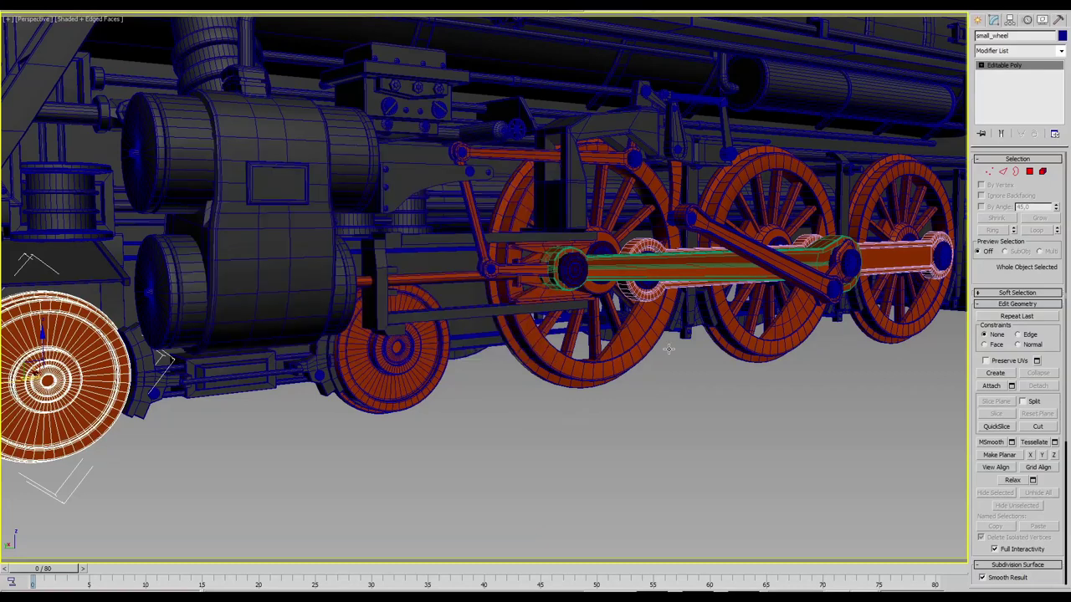
middle_click_drag(670, 349, 679, 364, "alt")
scroll(789, 467, "down", 5)
middle_click_drag(790, 466, 775, 385, "alt")
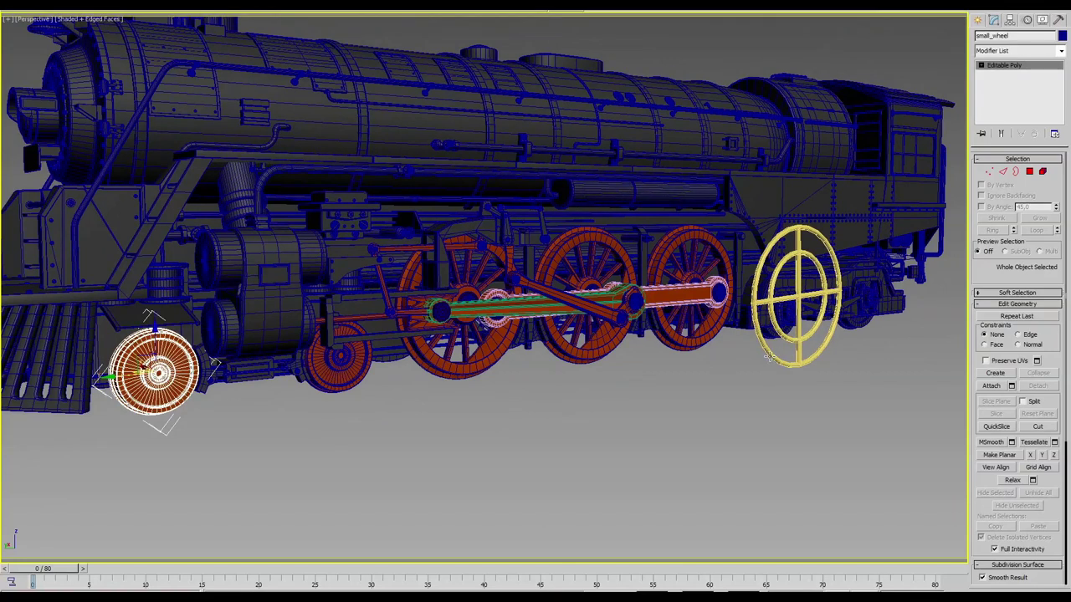
Step: Turn the donut again to test all wired wheels, then switch to plain shading
left_click(768, 356)
right_click(768, 356)
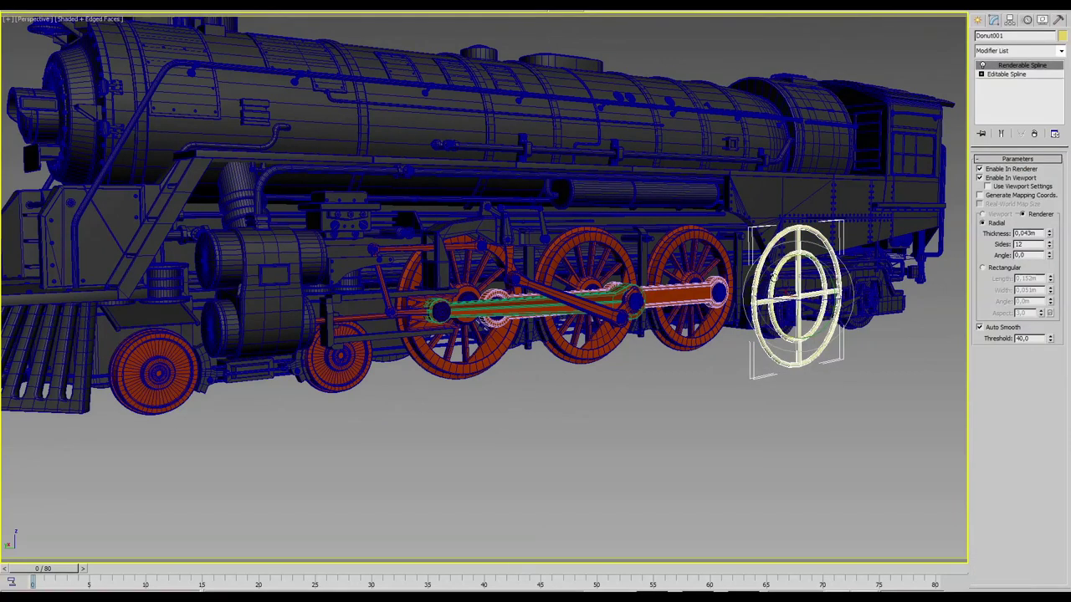
left_click_drag(774, 276, 771, 309)
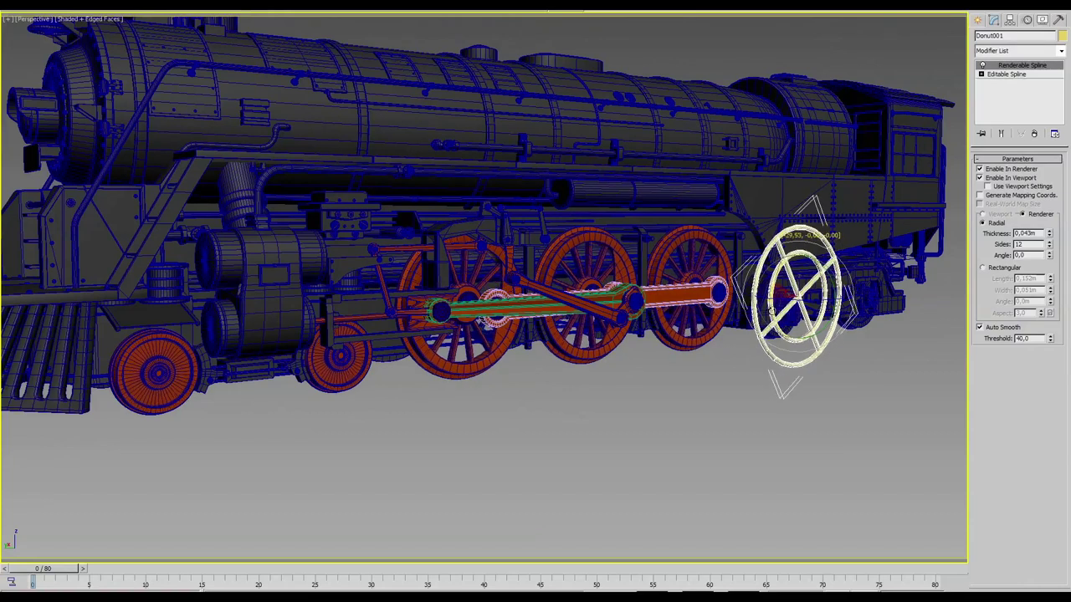
left_click(654, 397)
middle_click_drag(654, 397, 658, 403, "alt")
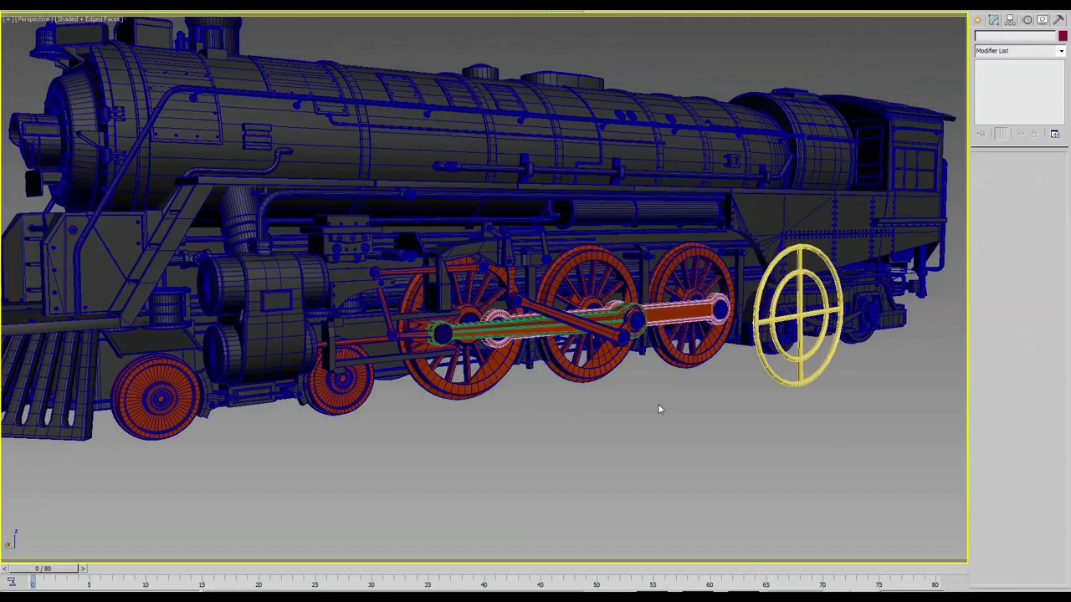
key("F4")
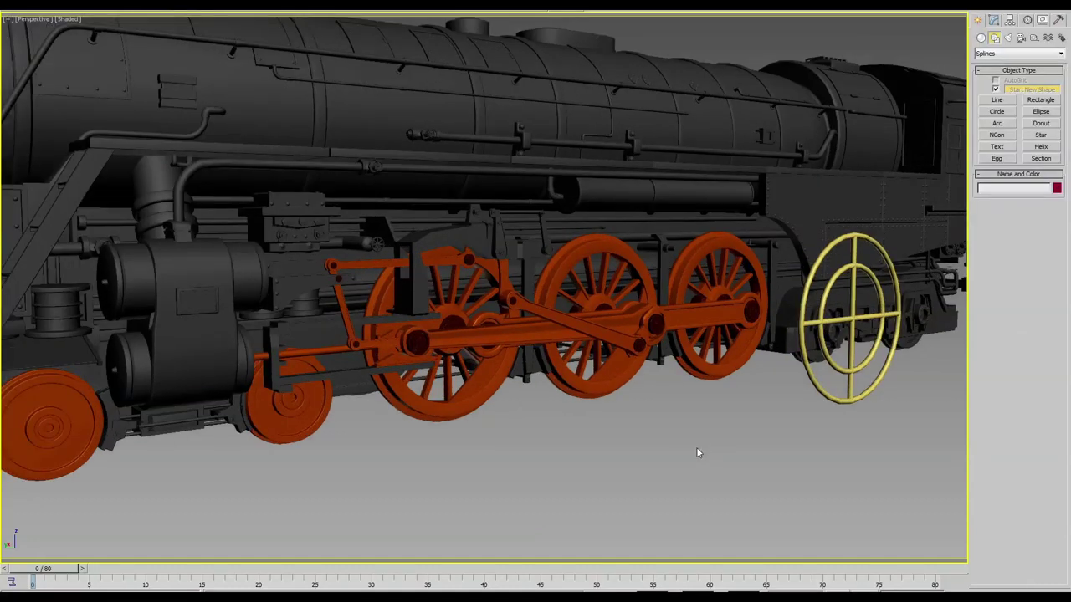
Step: Select all five wheels, from the front large wheel to the leftmost small wheel
left_click(707, 371)
left_click(576, 386, "ctrl")
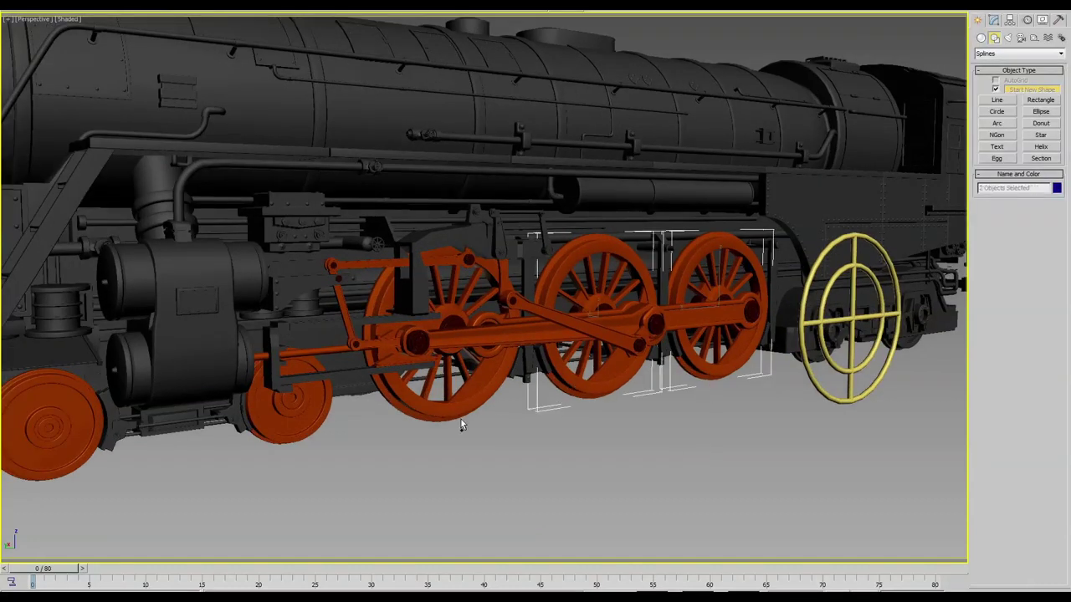
left_click(450, 411, "ctrl")
left_click(302, 410, "ctrl")
left_click(55, 413, "ctrl")
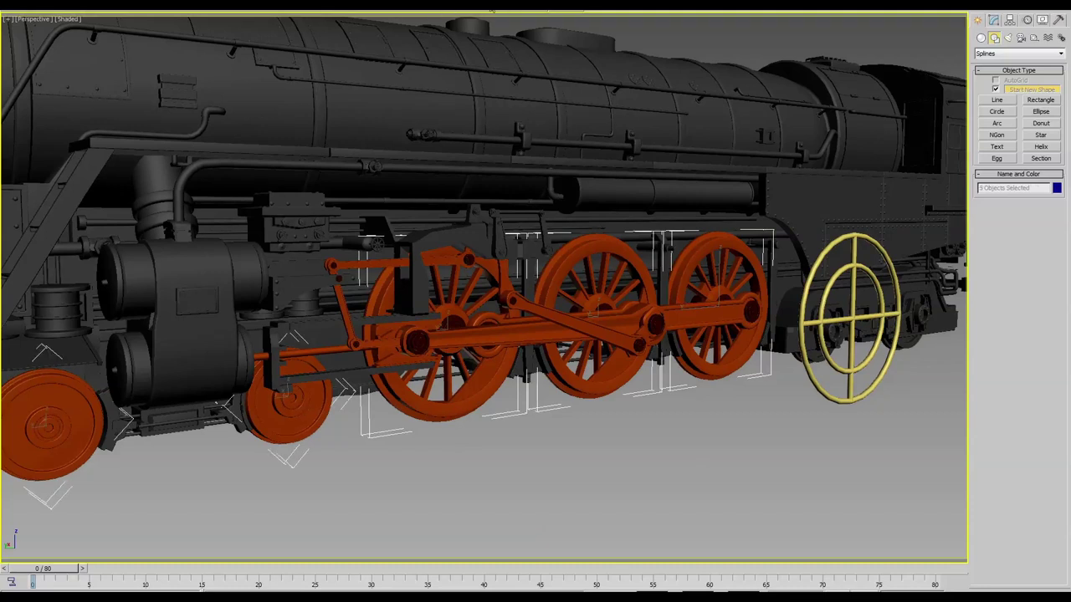
Step: Assign the light-blue material from the Material Editor to the wheels and deselect them
key("m")
left_click(884, 102)
left_click(876, 192)
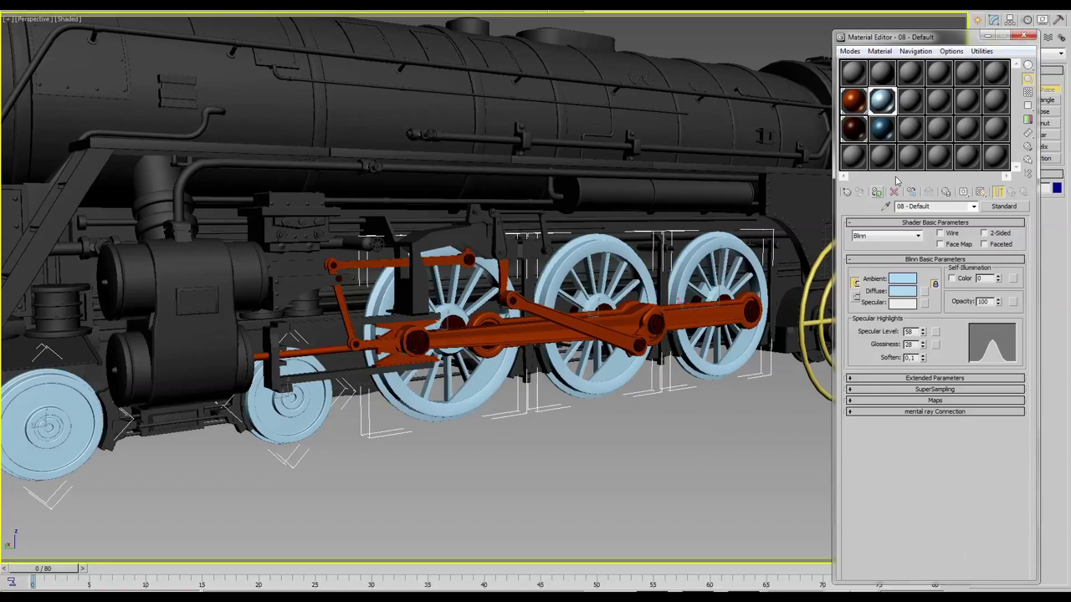
left_click(1024, 36)
left_click(791, 435)
scroll(792, 435, "up", 1)
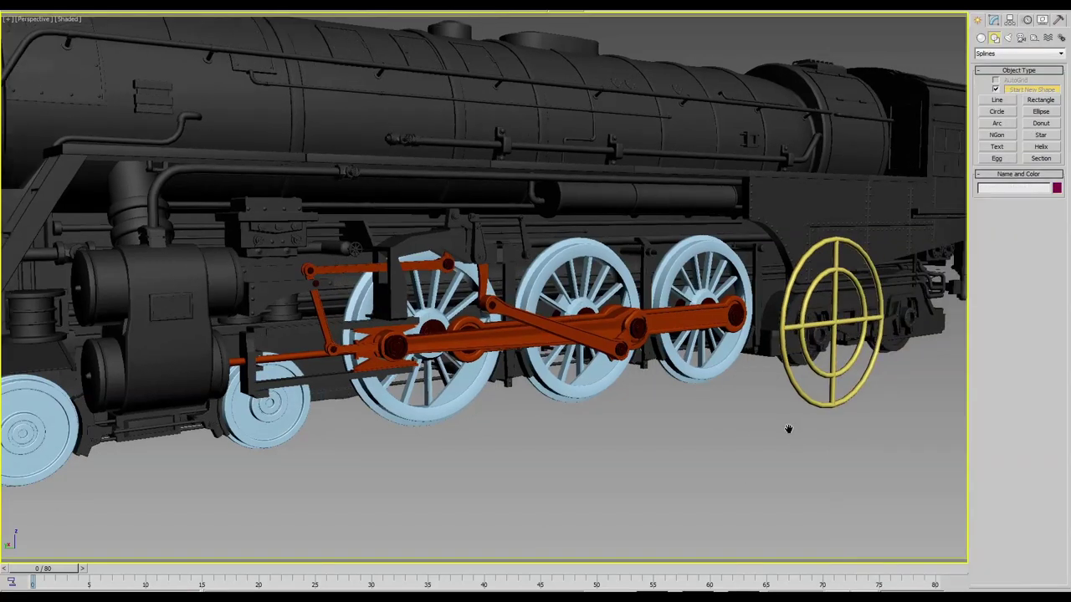
scroll(792, 435, "up", 2)
scroll(791, 435, "up", 1)
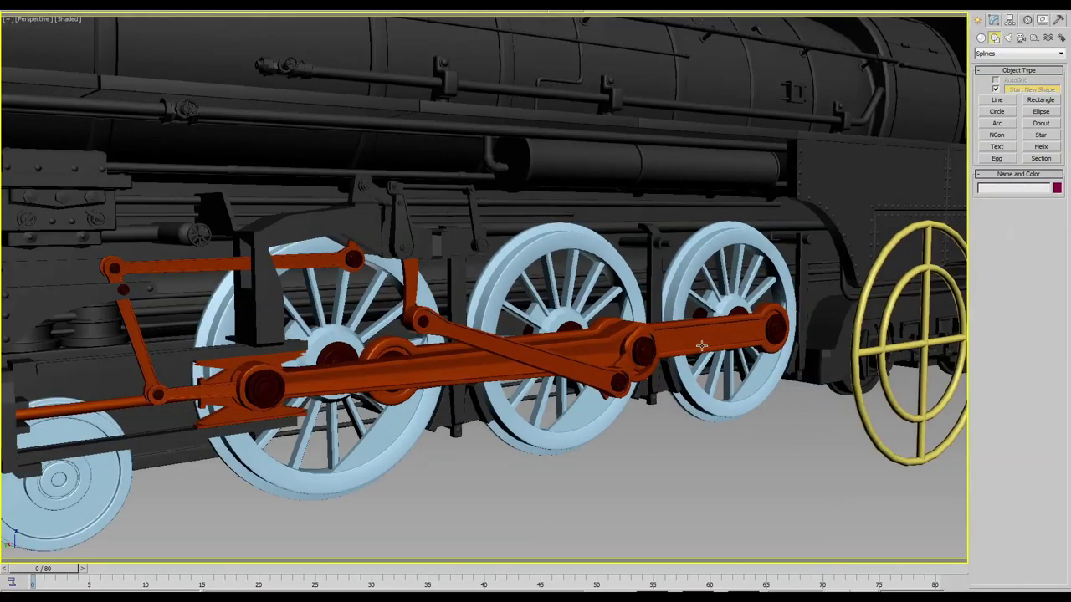
Step: Rotate the yellow donut controller to test the wheel linkage
left_click(865, 419)
middle_click_drag(866, 419, 768, 410)
right_click(768, 410)
left_click(768, 410)
left_click_drag(811, 313, 803, 126)
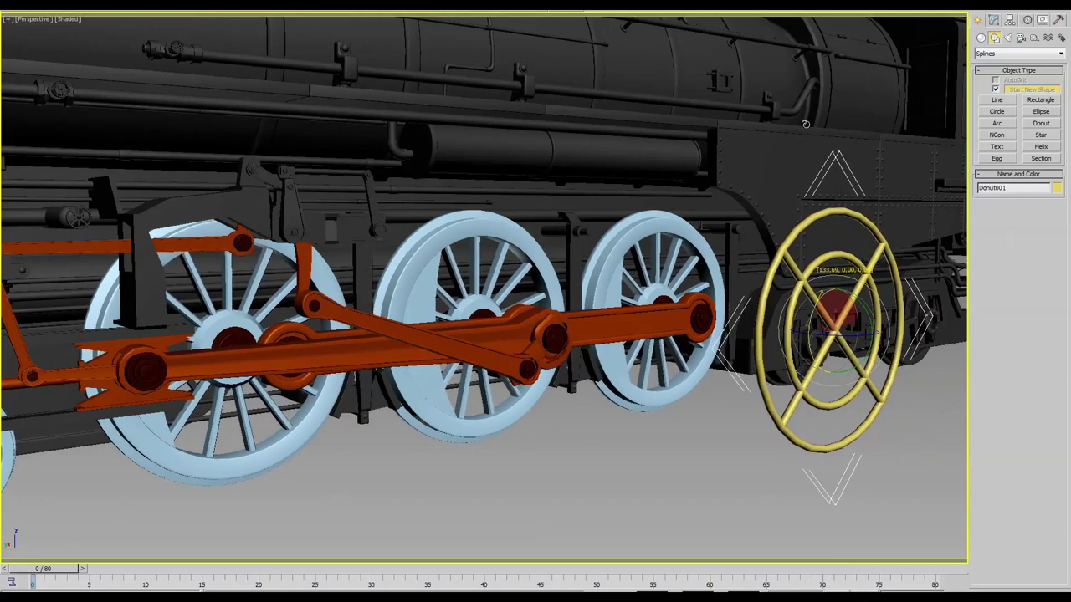
left_click(706, 461)
Step: Link the orange rod Sphere001 to the pin Pin_F_2
left_click(646, 329)
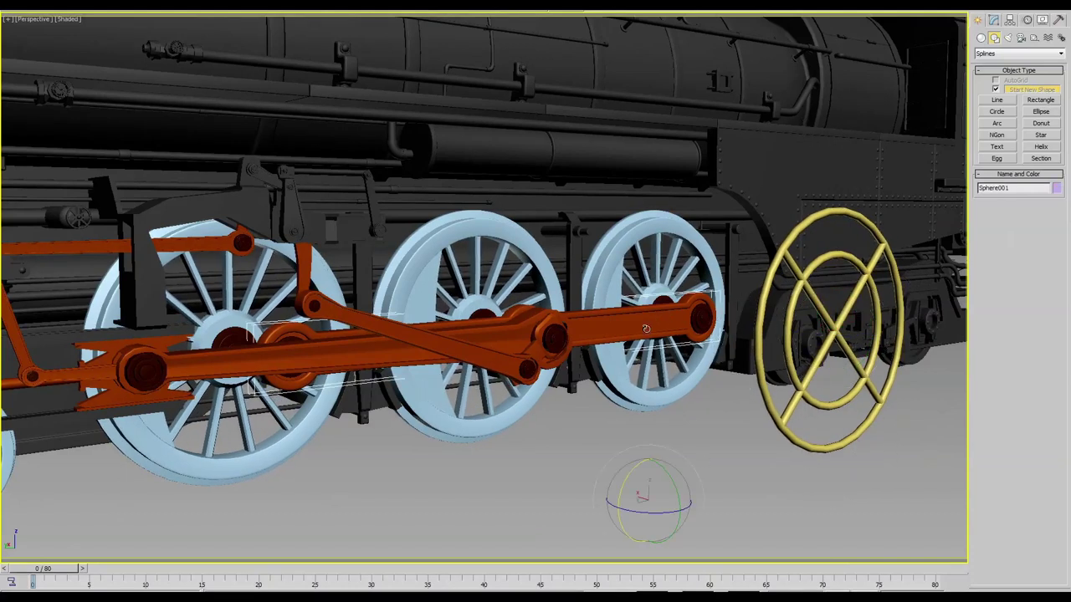
left_click(695, 314)
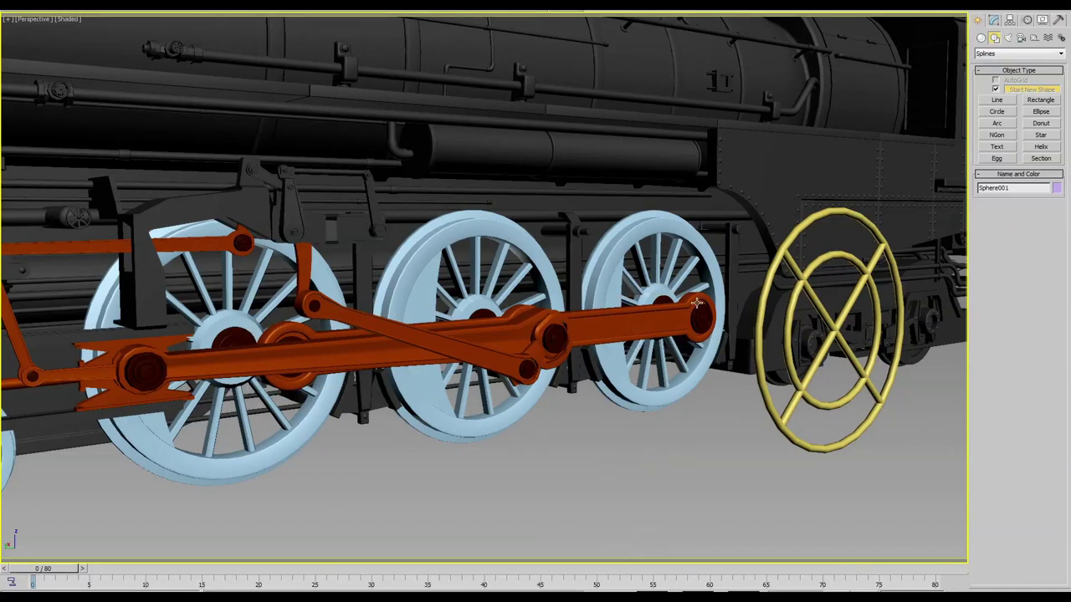
key("w")
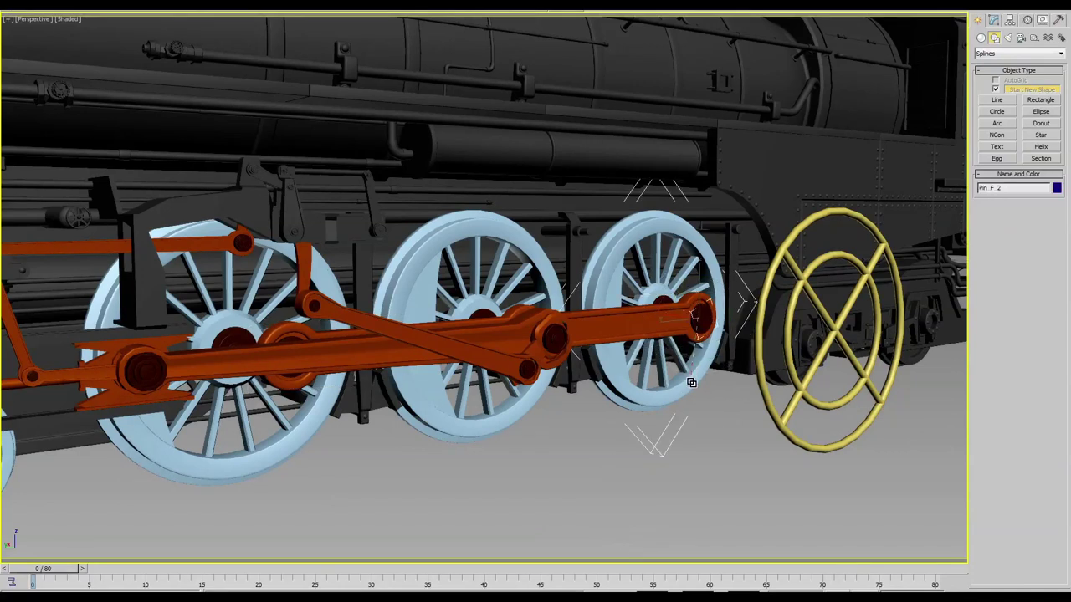
left_click(635, 336)
left_click_drag(620, 318, 700, 319)
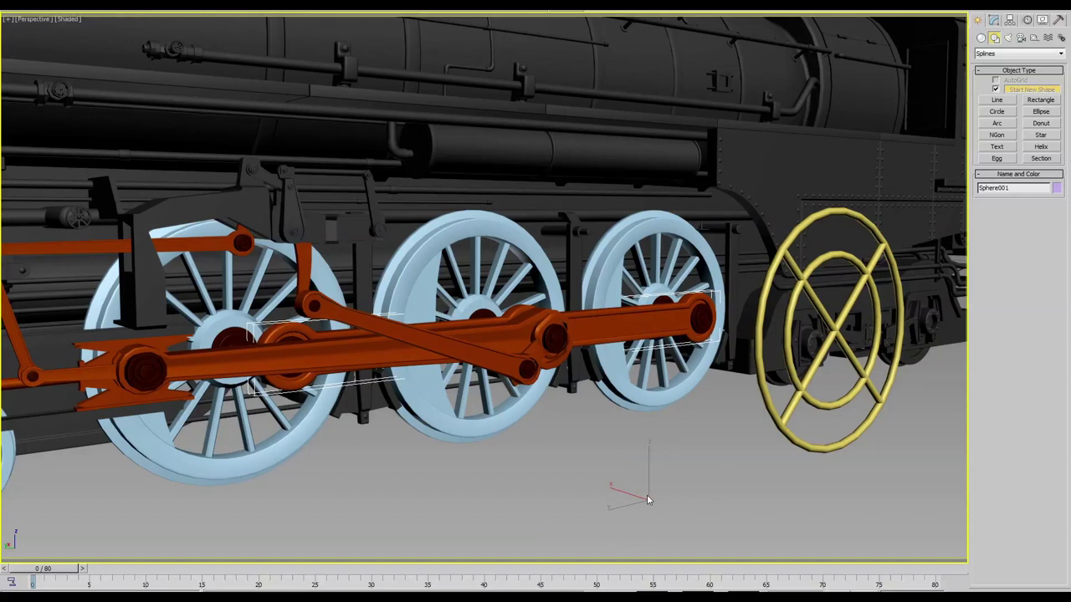
Step: Align Sphere001's pivot to Pin_F_2's pivot point using Affect Pivot Only
left_click(1011, 20)
left_click(1015, 90)
left_click(1016, 148)
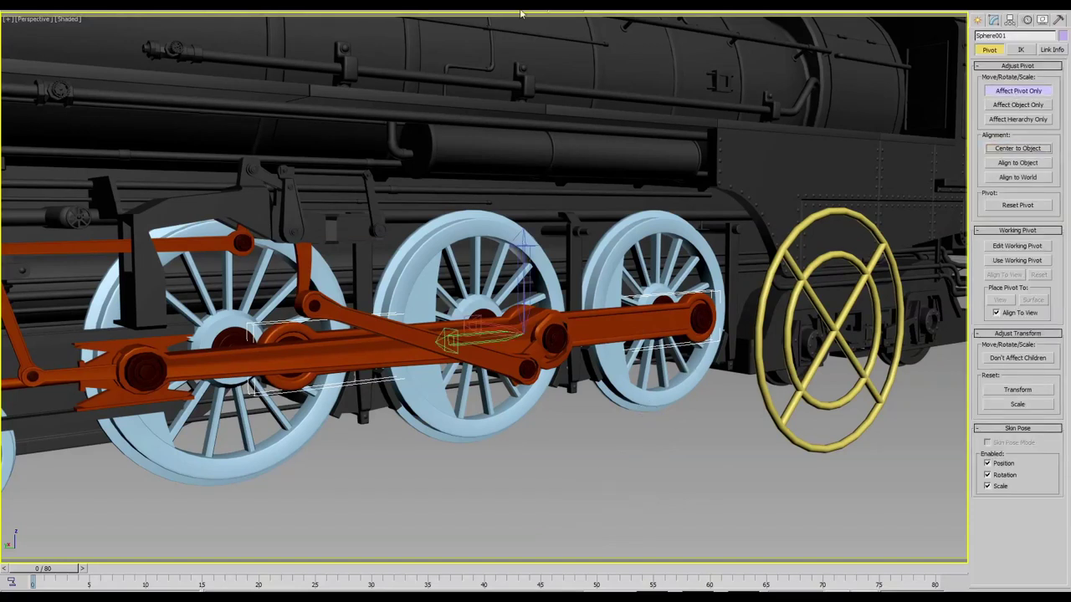
key("alt+a")
left_click(698, 322)
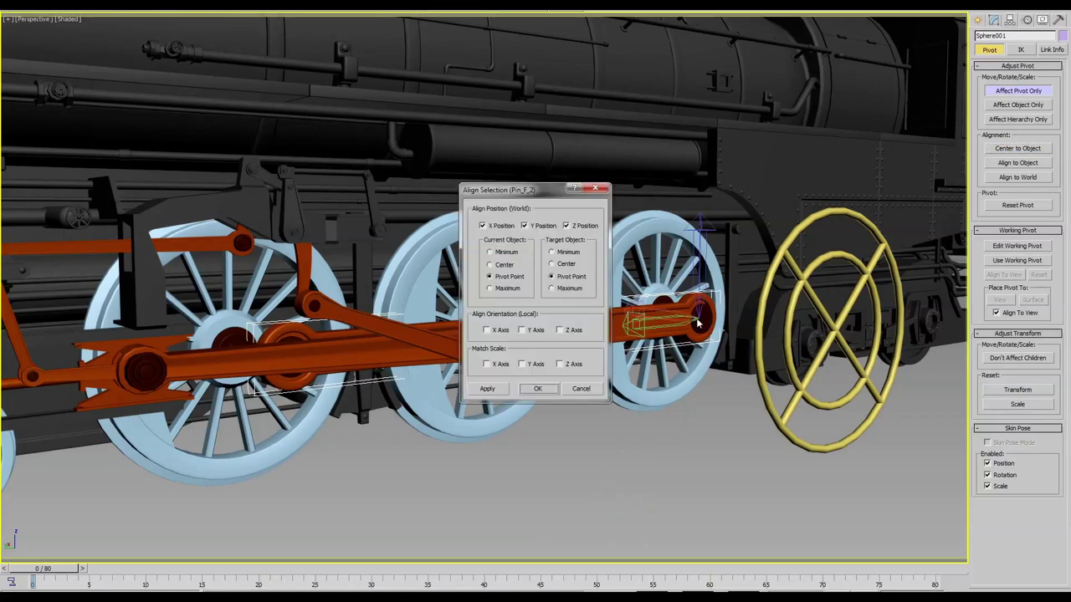
left_click(536, 393)
left_click(649, 440)
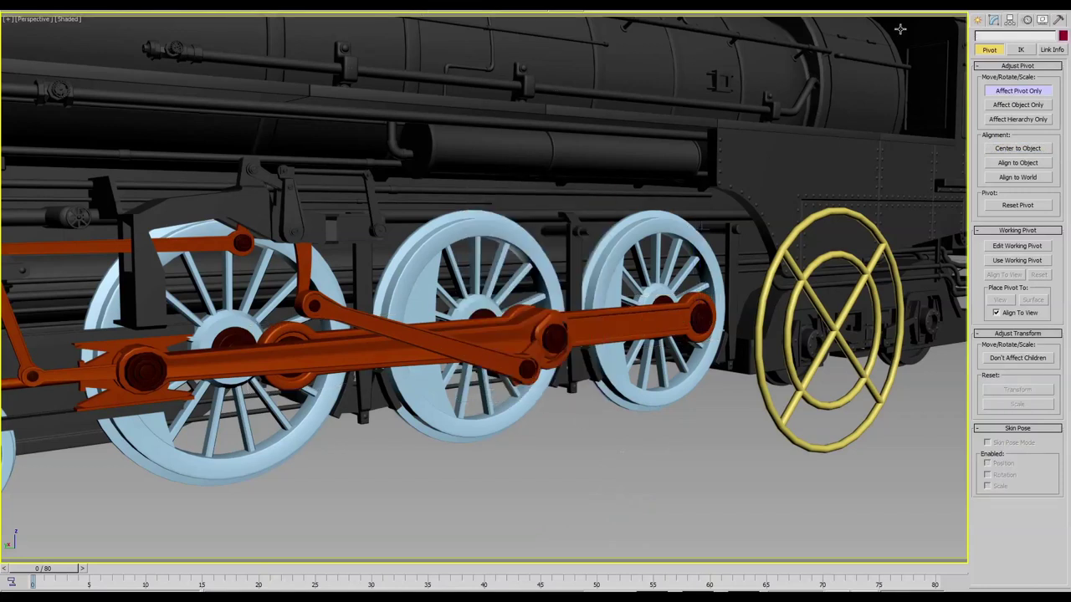
Step: Turn the donut again to confirm the rods follow, then select Pin_F
left_click(980, 20)
left_click(765, 393)
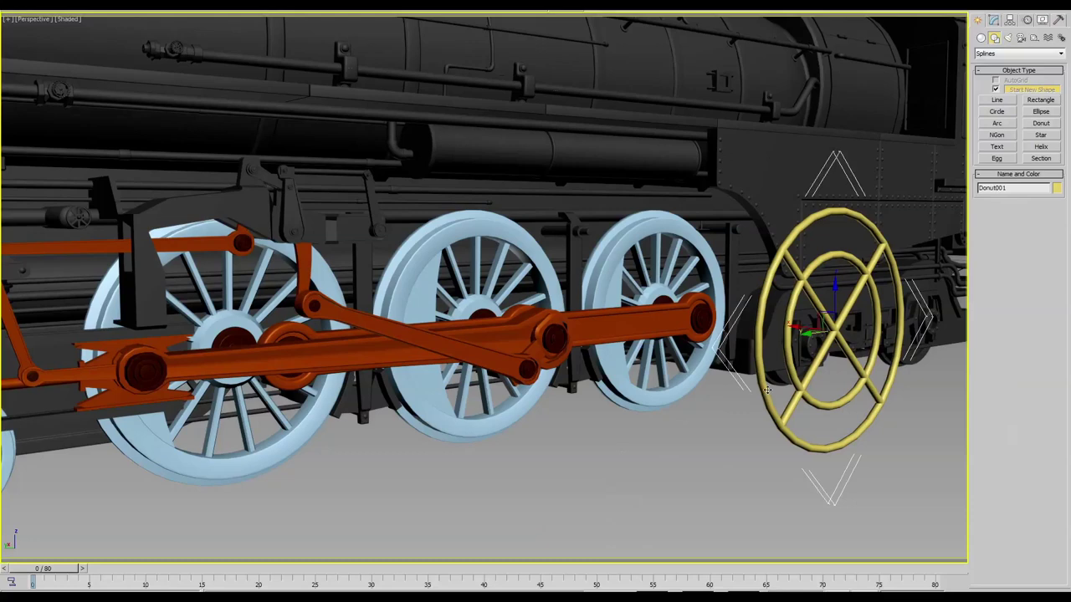
mouse_move(822, 299)
left_mouse_down()
mouse_move(823, 366)
mouse_move(777, 242)
mouse_move(776, 251)
left_mouse_up()
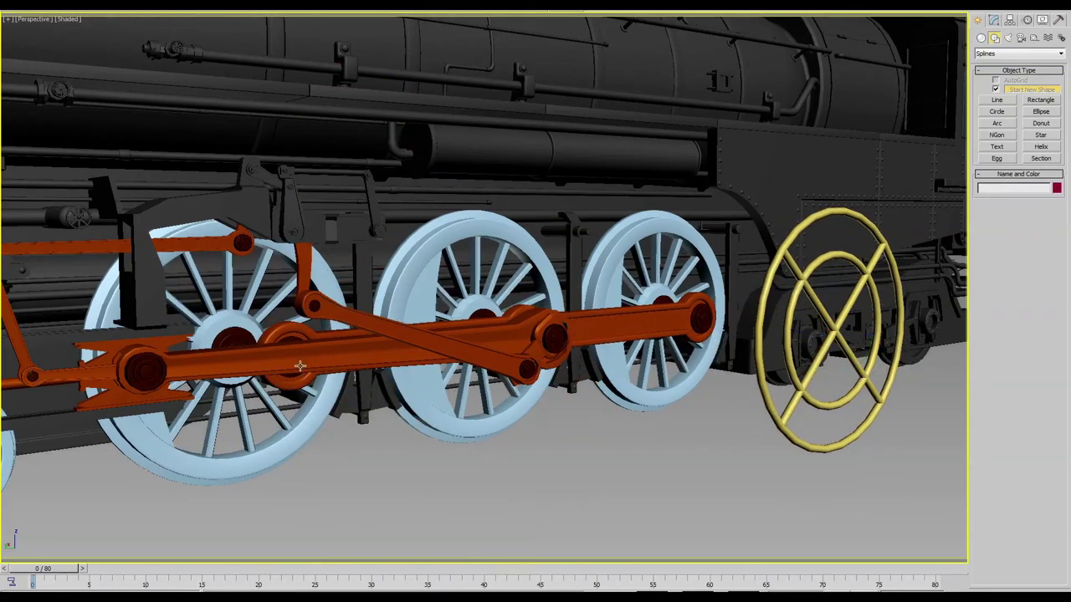
left_click(286, 339)
key("q")
Step: Select Sphere001 and pick its Rotation track under the Motion panel's Assign Controller
left_click(451, 487)
left_click(614, 335)
left_click(1011, 19)
left_click(1028, 19)
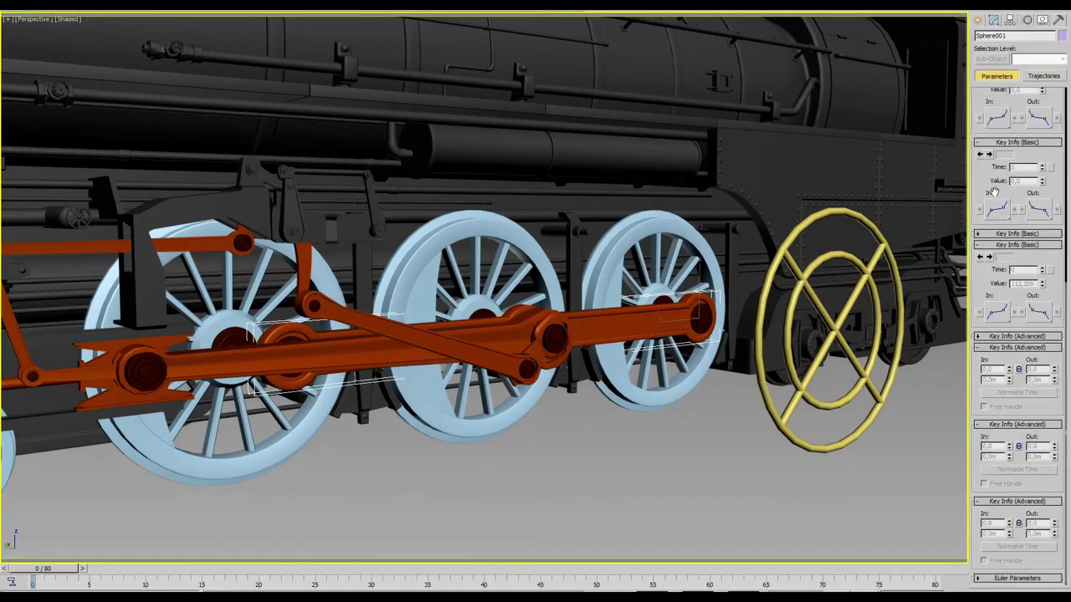
scroll(993, 192, "up", 5)
left_click(1022, 138)
Step: Give Sphere001 a LookAt Constraint targeting Pin_F with Keep Initial Offset on
left_click(977, 106)
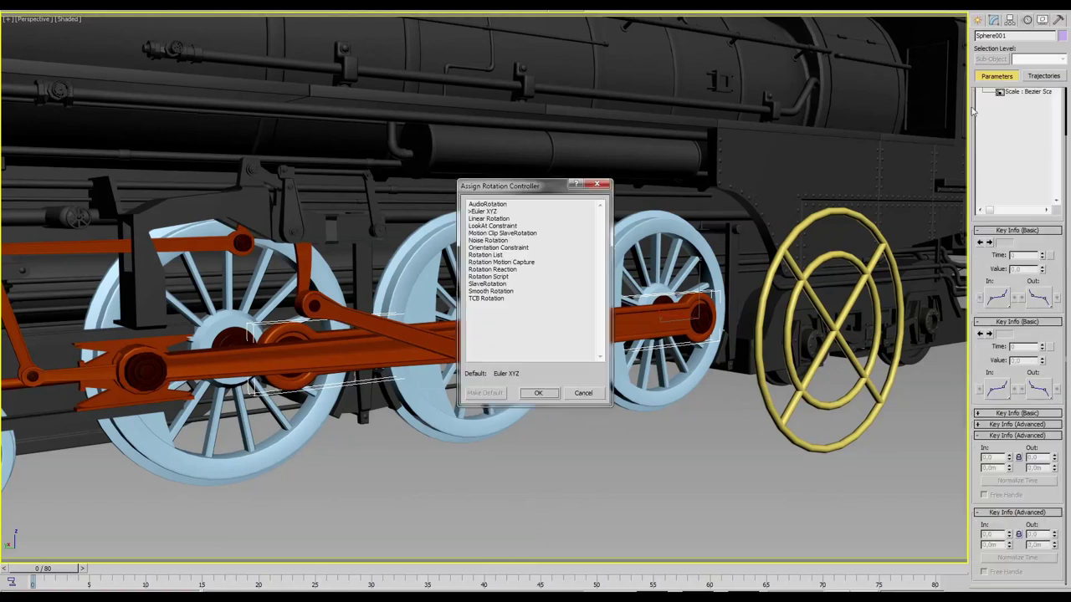
left_click(481, 212)
left_click(481, 226)
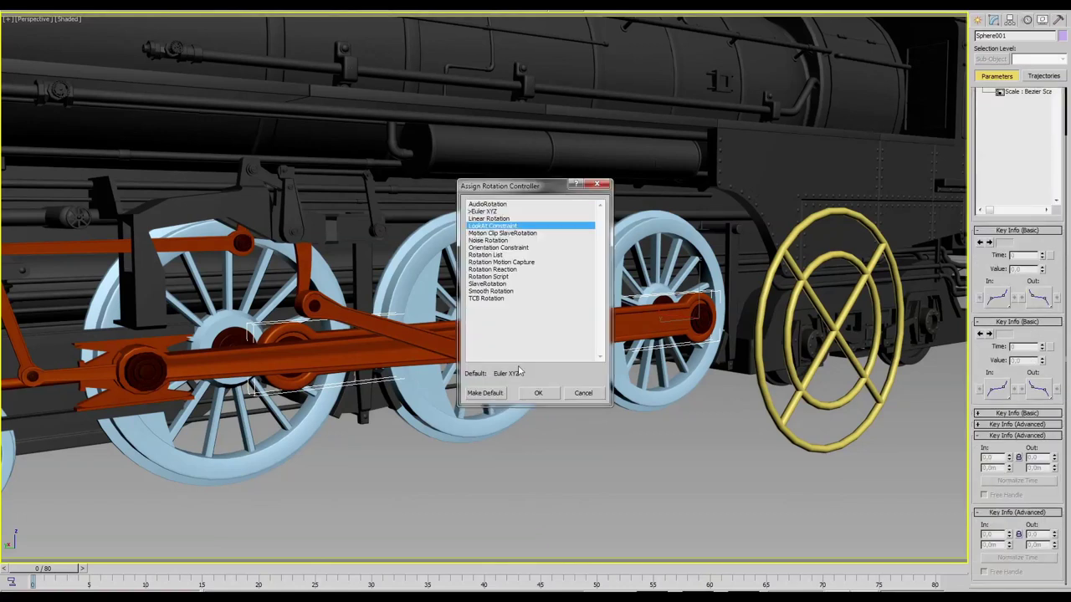
left_click(538, 393)
scroll(984, 409, "down", 1)
scroll(985, 409, "down", 8)
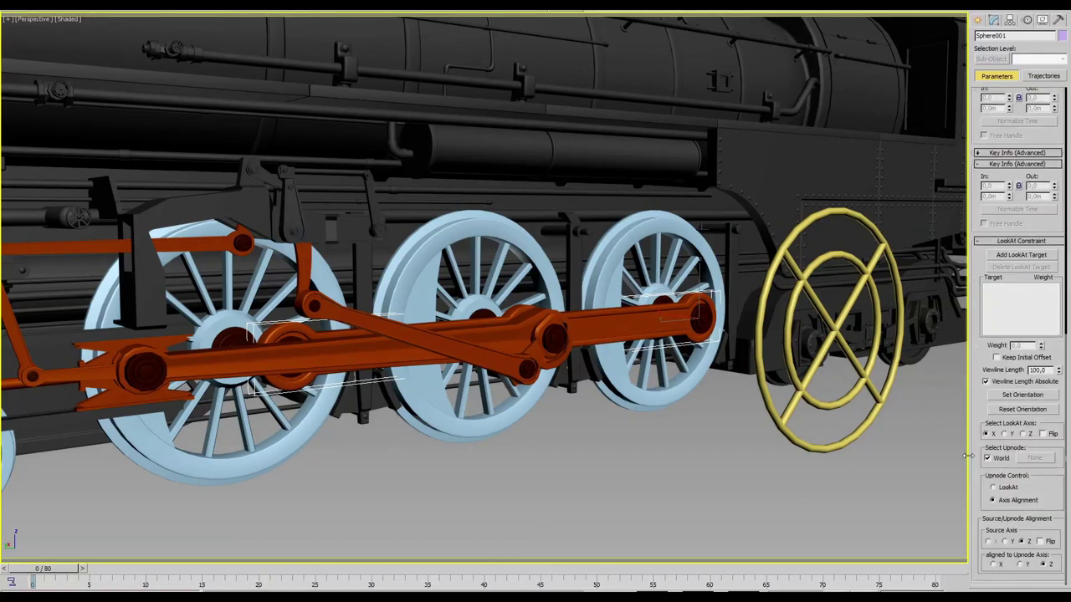
left_click(1012, 255)
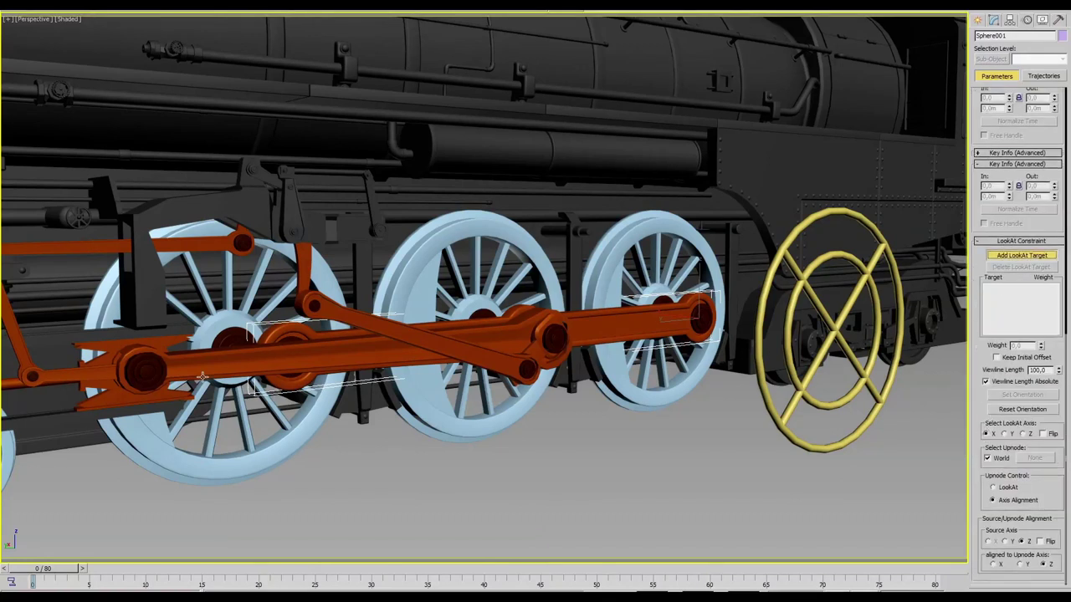
left_click(289, 338)
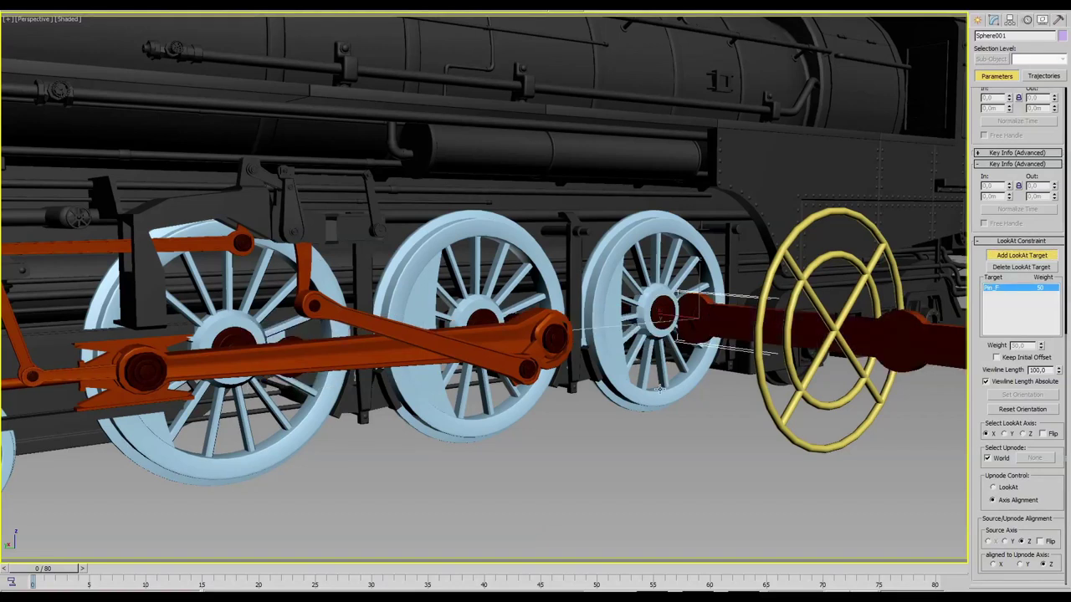
left_click(1008, 358)
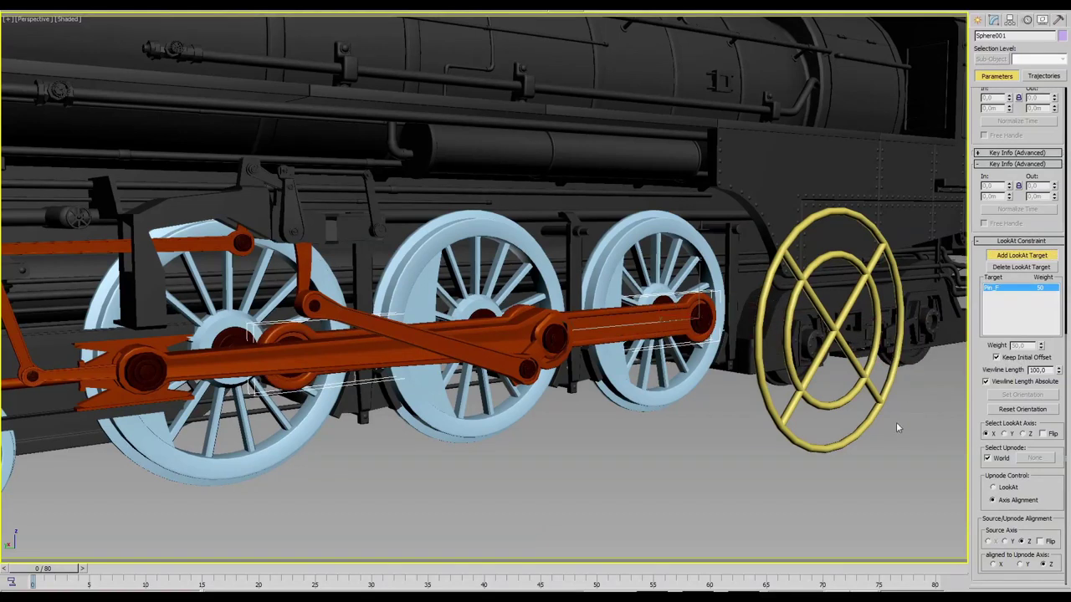
Step: Rotate the donut via the quad menu to test the rod motion
left_click(977, 20)
left_click(766, 399)
right_click(795, 358)
left_click(807, 375)
mouse_move(815, 308)
left_mouse_down()
mouse_move(734, 393)
mouse_move(695, 490)
mouse_move(661, 472)
left_mouse_up()
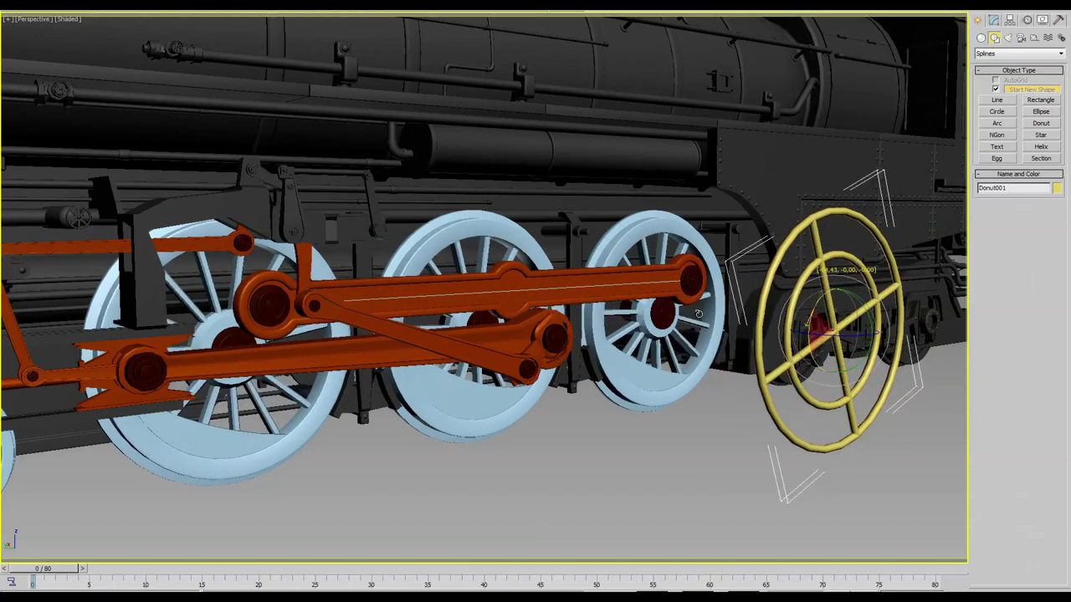
Step: Apply the blue material to Axle_5, the middle axle hub and the crank pins
left_click(637, 461)
left_click(666, 300)
left_click(476, 314, "ctrl")
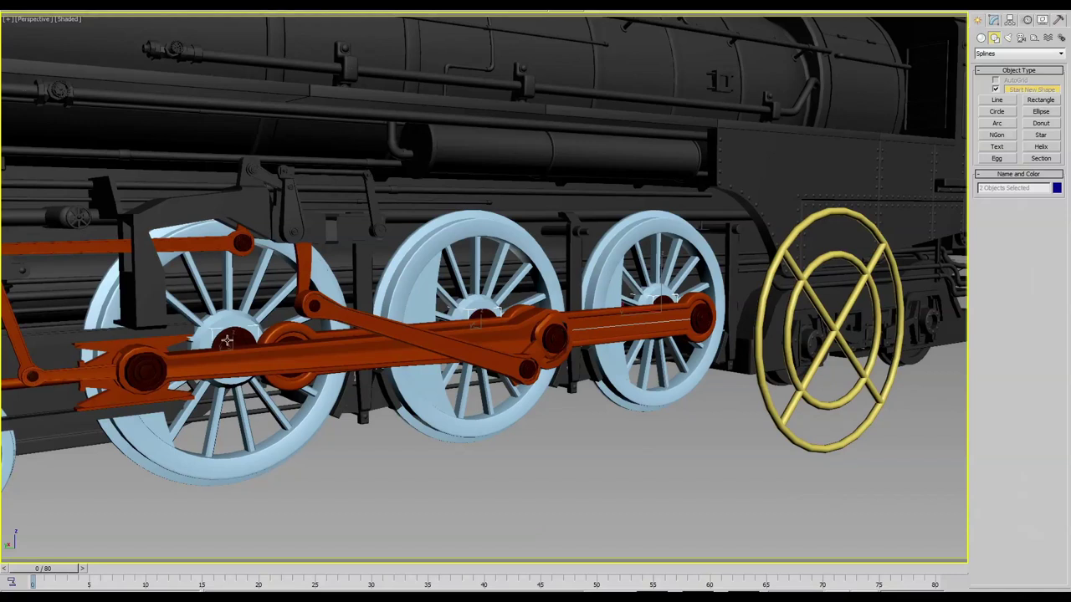
left_click(696, 311, "ctrl")
left_click(289, 340, "ctrl")
key("m")
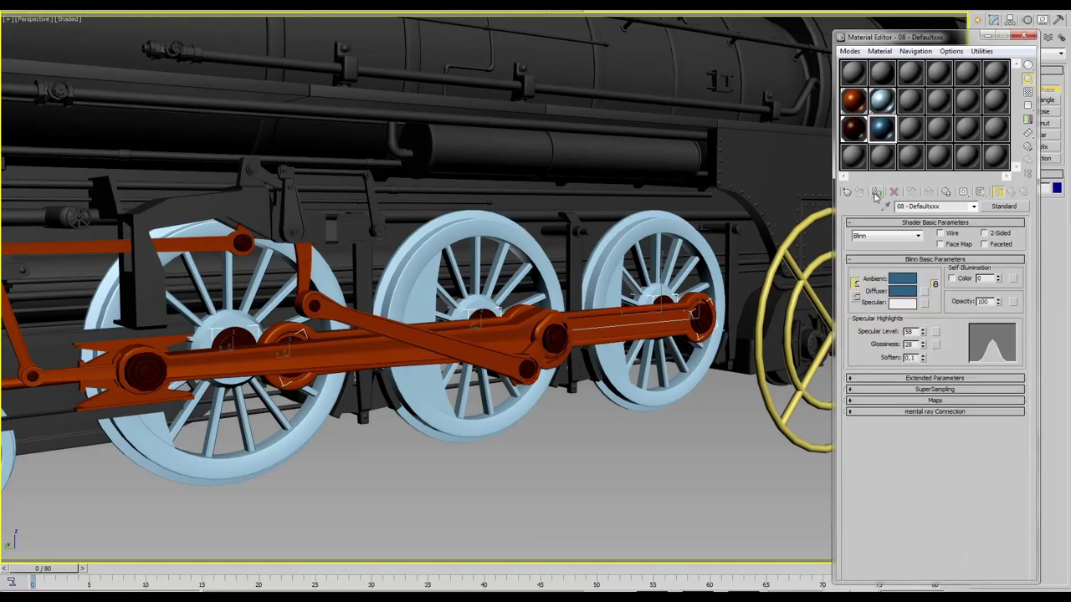
left_click_drag(882, 128, 684, 318)
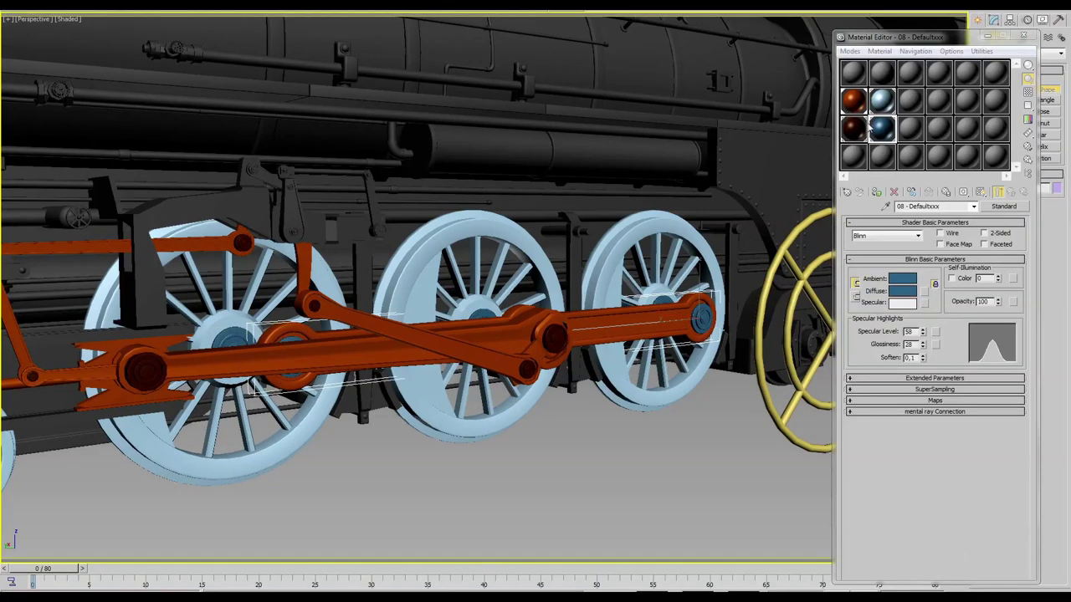
Step: Assign the light-blue material to the rear rod and close the Material Editor
left_click(882, 104)
left_click(876, 192)
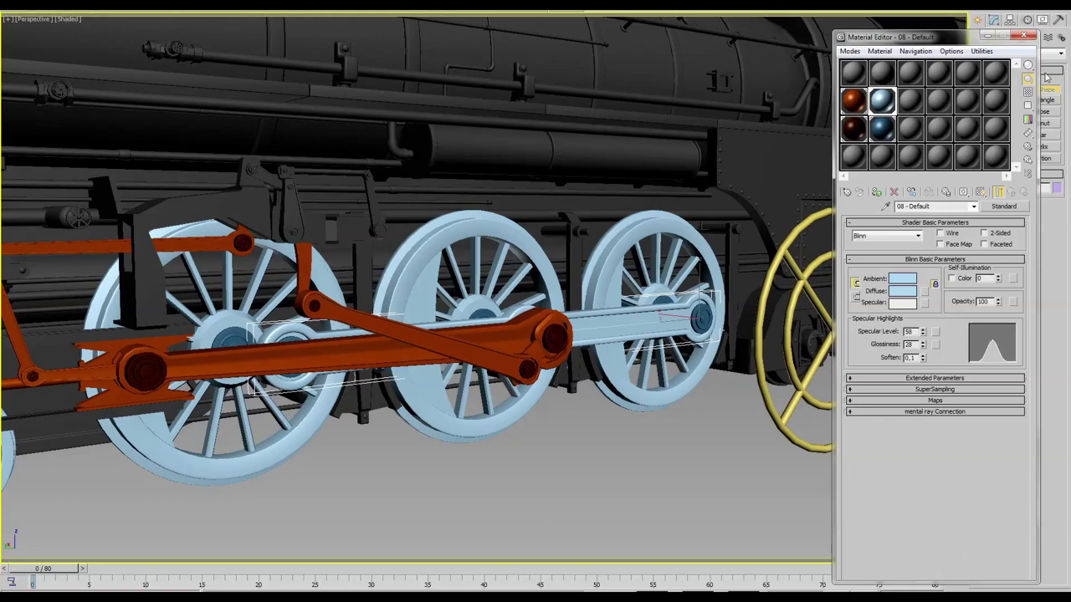
left_click(1027, 38)
Step: Select Sphere002 on the connecting rod
scroll(540, 433, "up", 2)
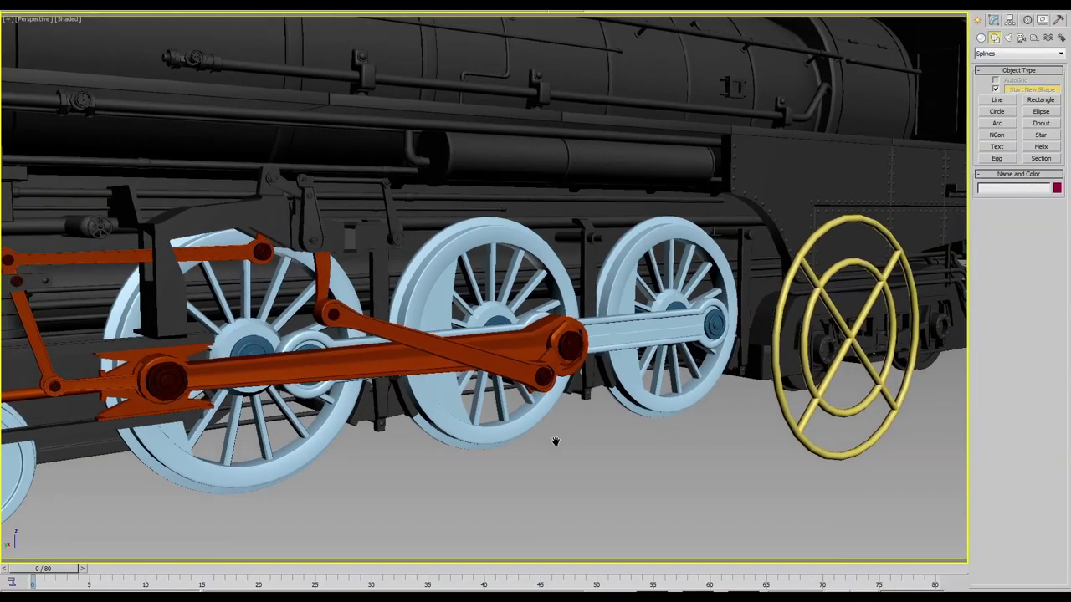
scroll(555, 431, "up", 2)
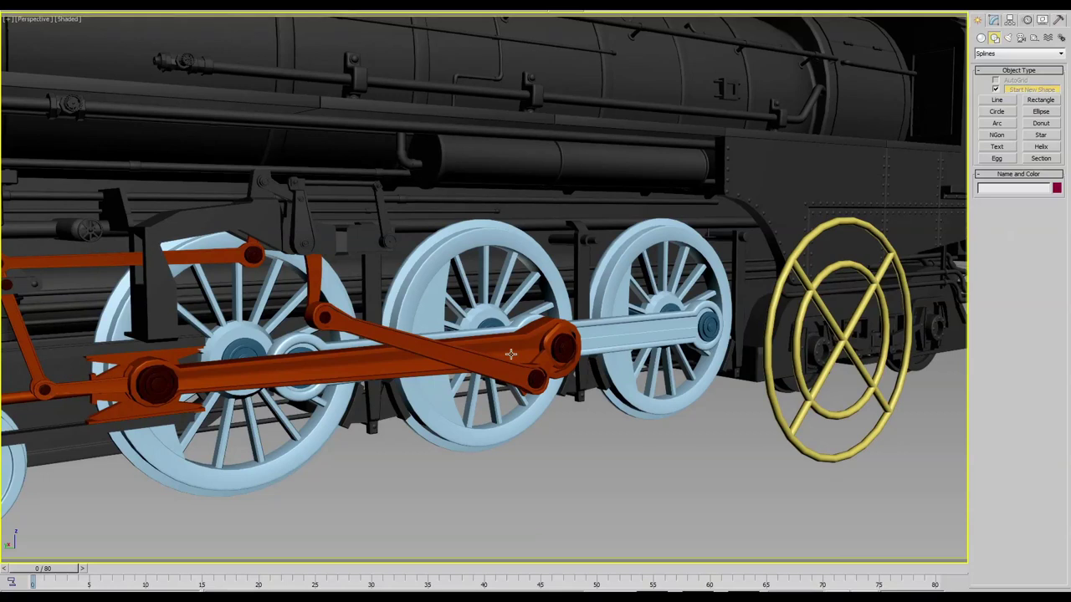
left_click(563, 353)
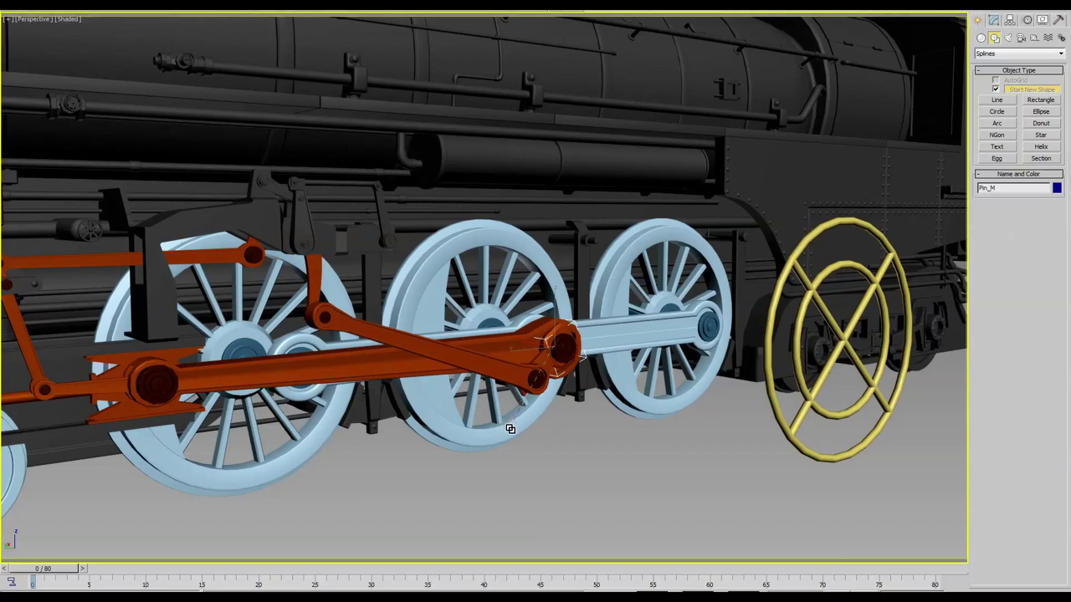
left_click(614, 461)
left_click(524, 368)
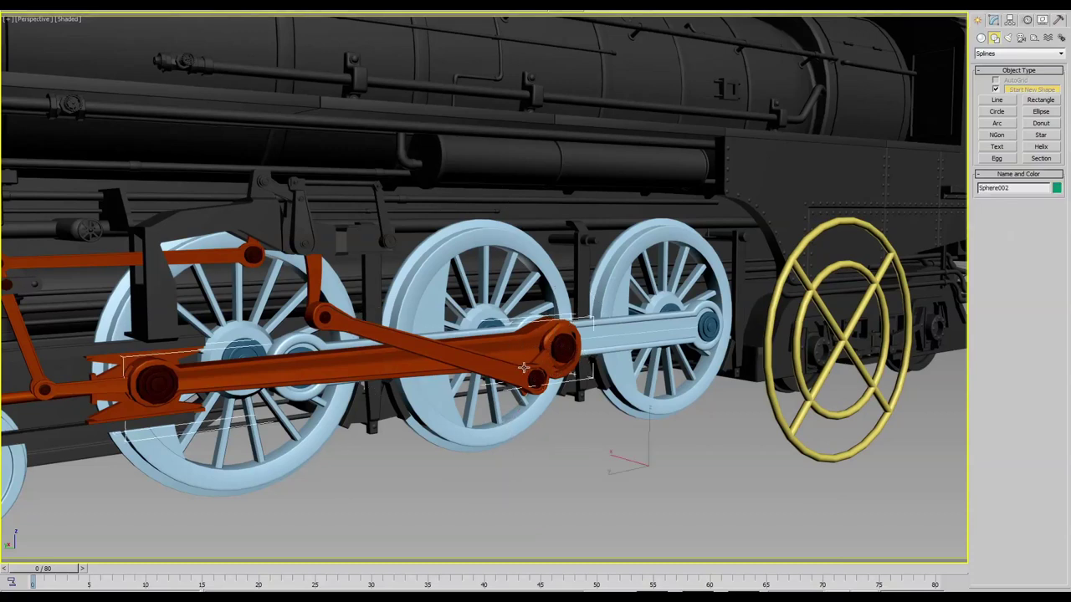
left_click(575, 395)
left_click(545, 361)
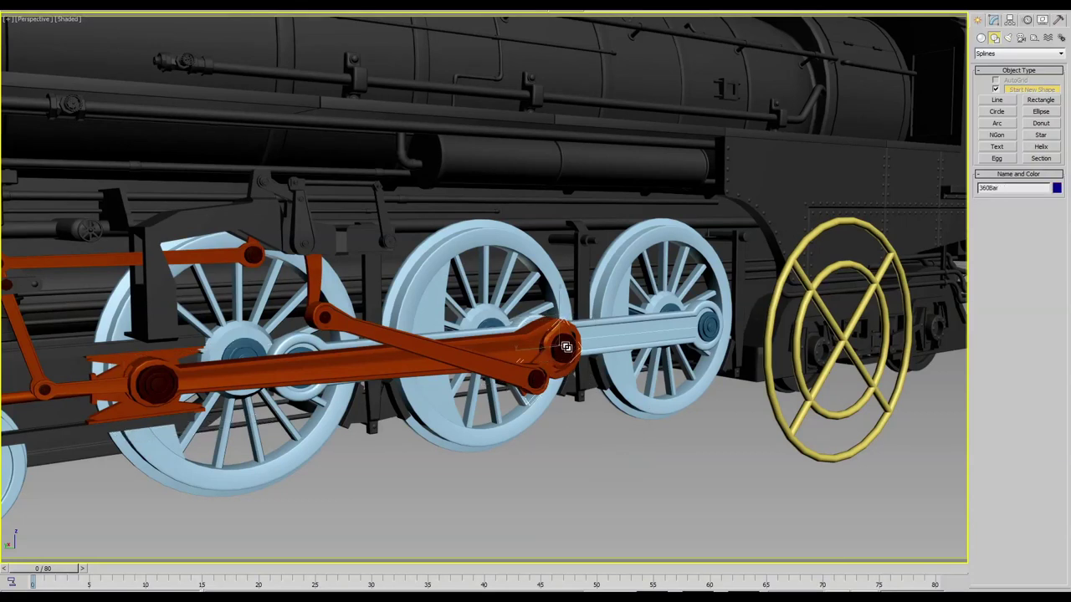
left_click(638, 467)
left_click(517, 350)
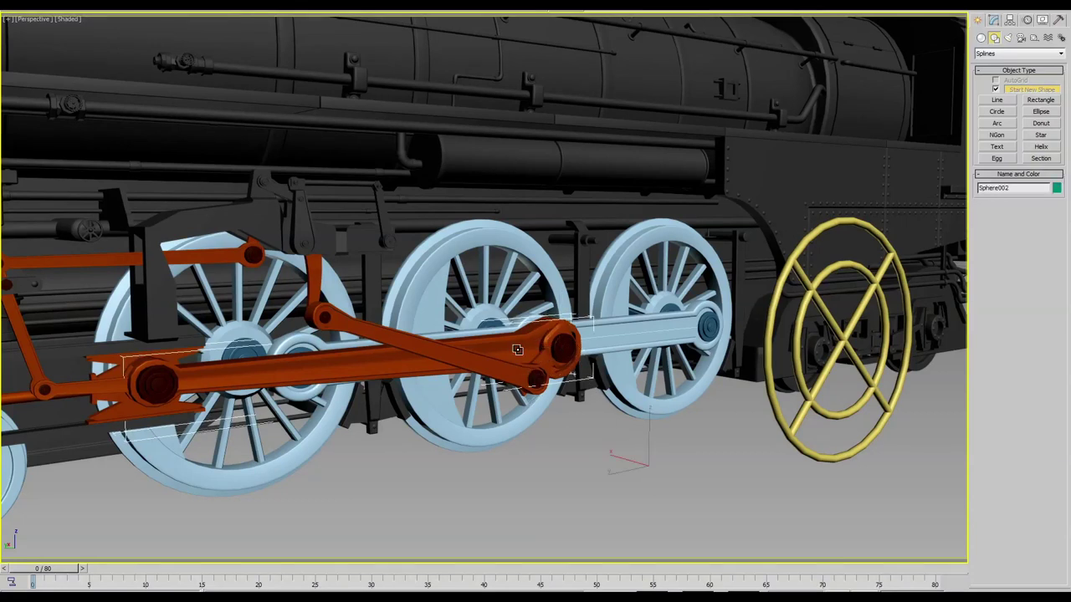
Step: Align Sphere002's pivot point to Pin_M's pivot with Affect Pivot Only
left_click(1010, 22)
left_click(1018, 91)
left_click(1002, 149)
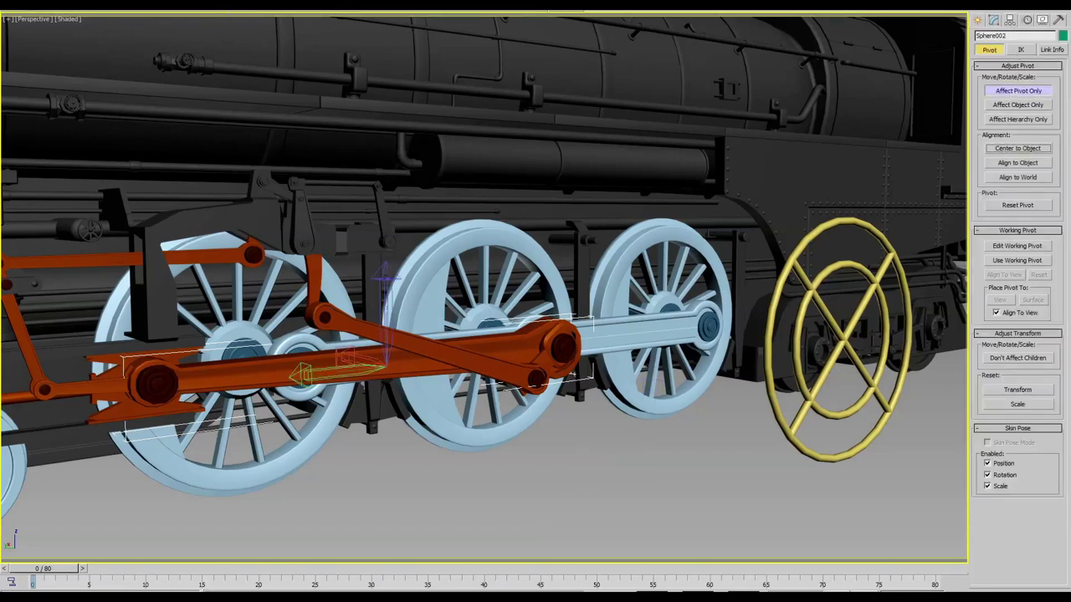
key("alt+a")
left_click(565, 351)
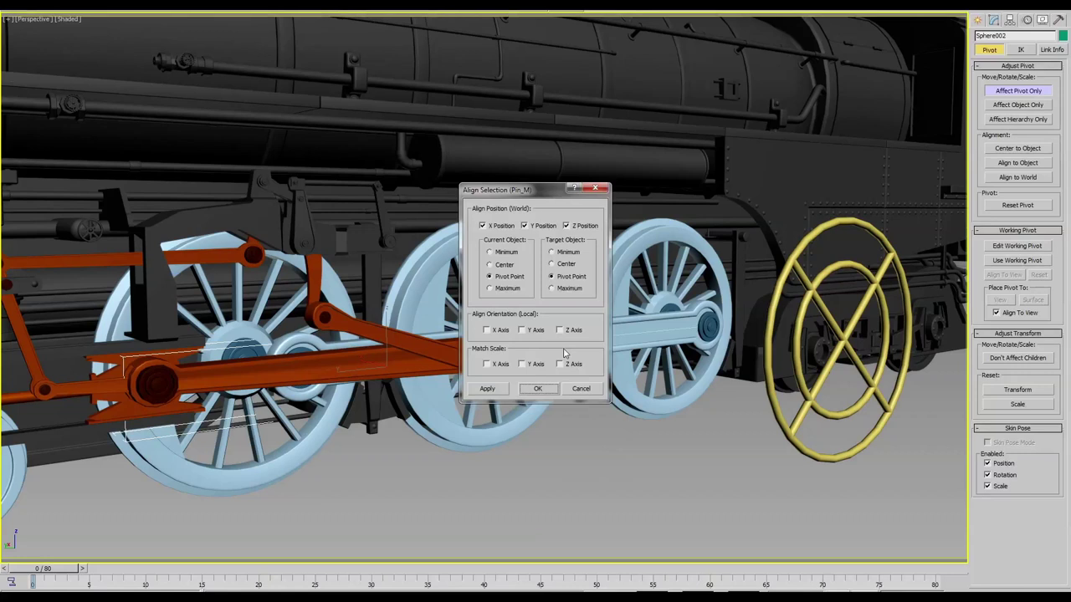
left_click(540, 388)
left_click(977, 20)
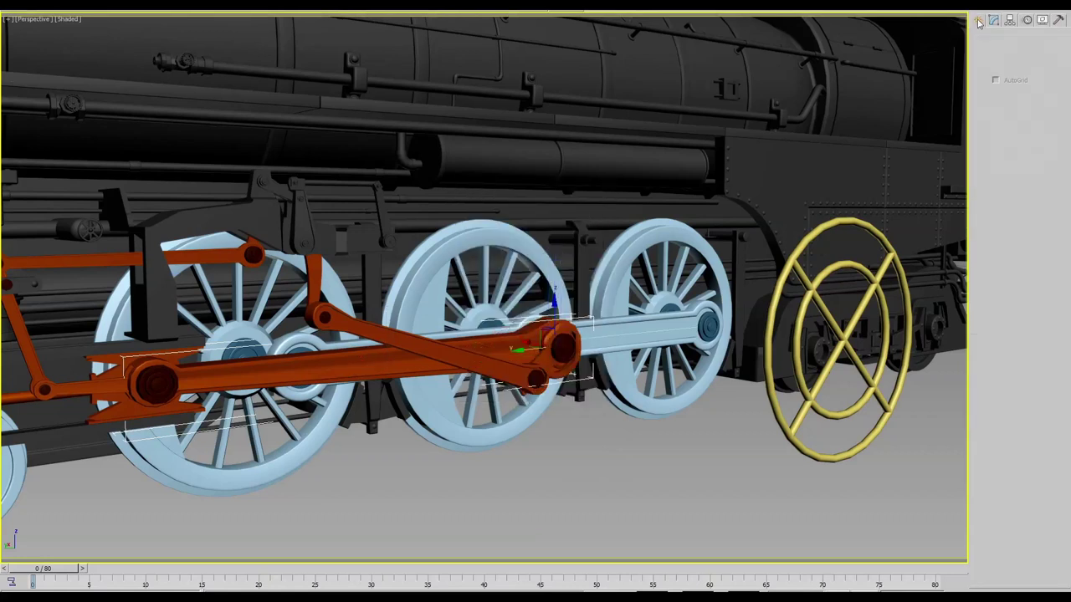
left_click(778, 424)
Step: Rotate the donut to test the rods
key("e")
mouse_move(822, 321)
left_mouse_down()
mouse_move(781, 334)
mouse_move(766, 242)
left_mouse_up()
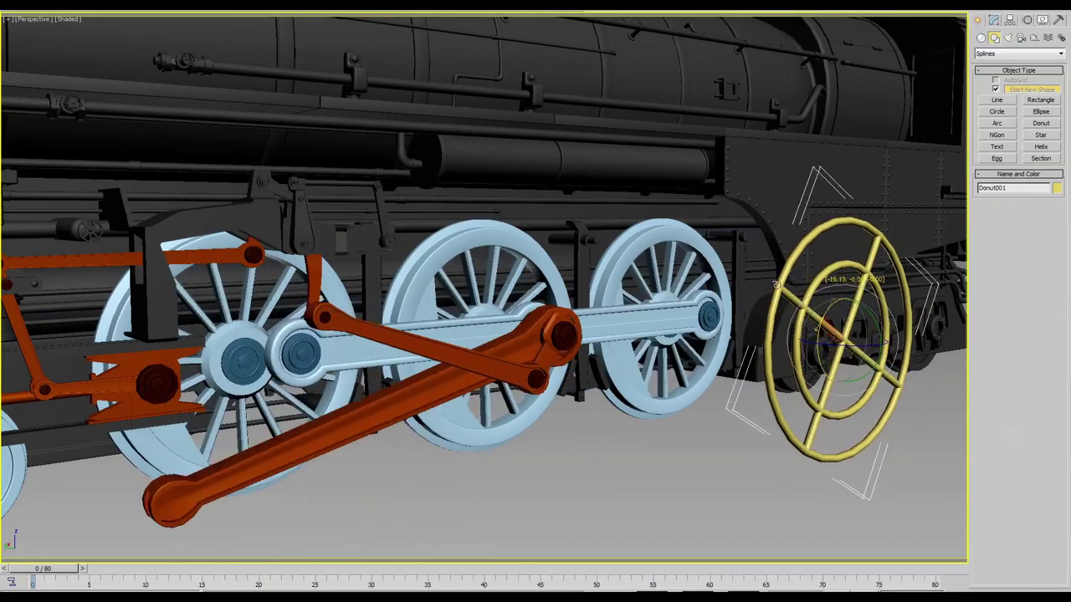
left_click(647, 435)
Step: Give Sphere002 a LookAt Constraint targeting Beam2Tip with Keep Initial Offset
left_click(514, 343)
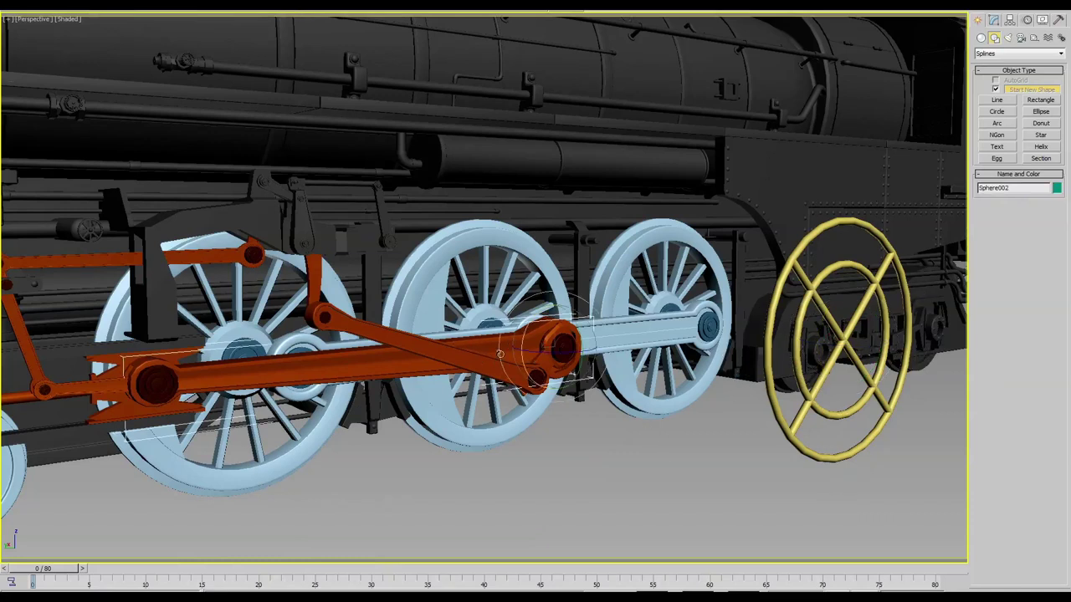
left_click(1012, 20)
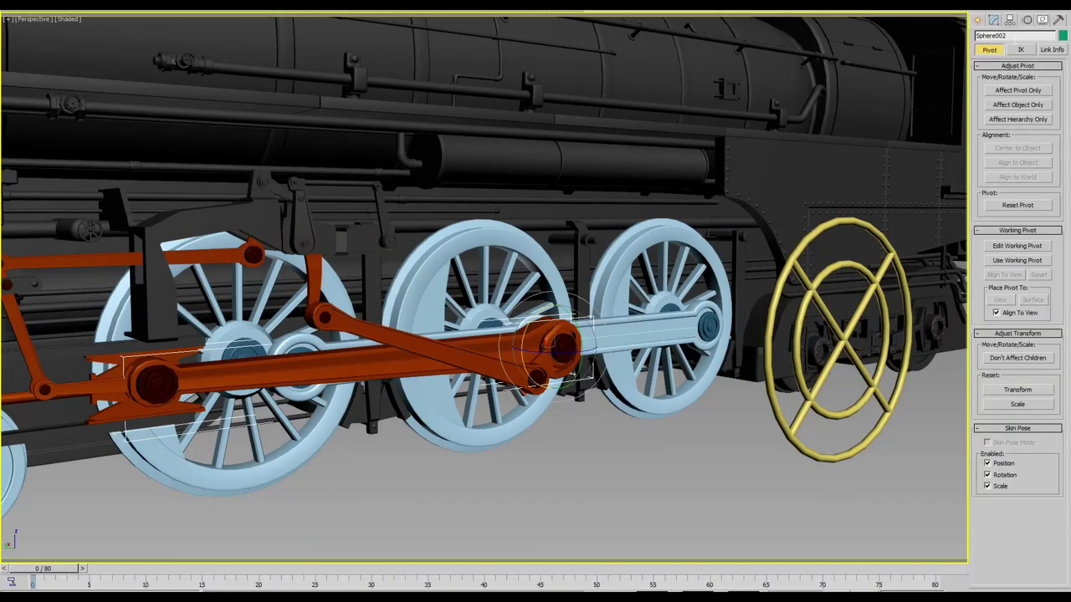
left_click(1027, 20)
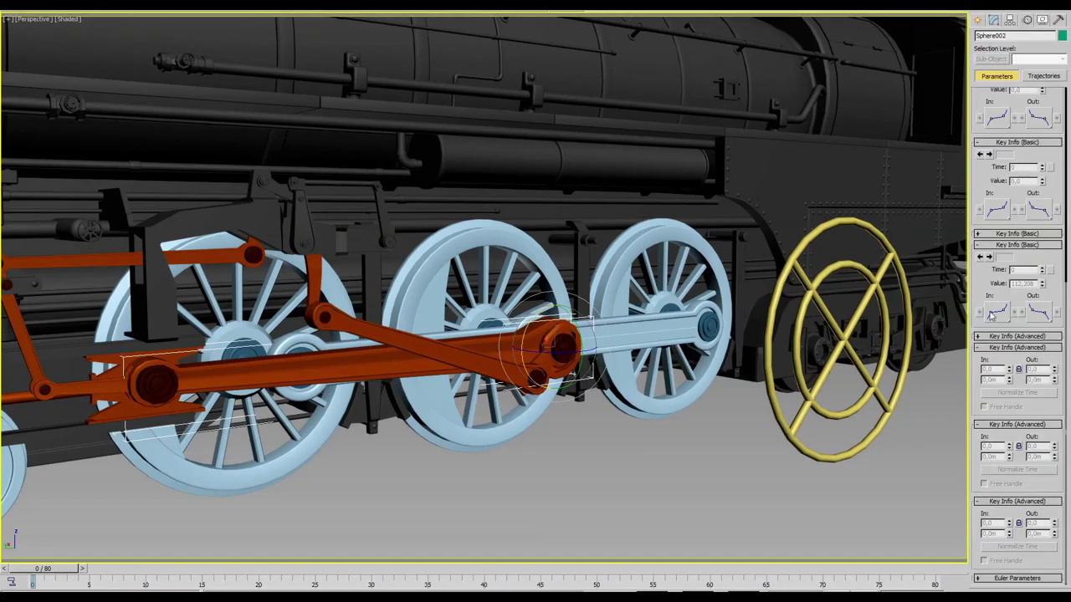
left_click(1022, 224)
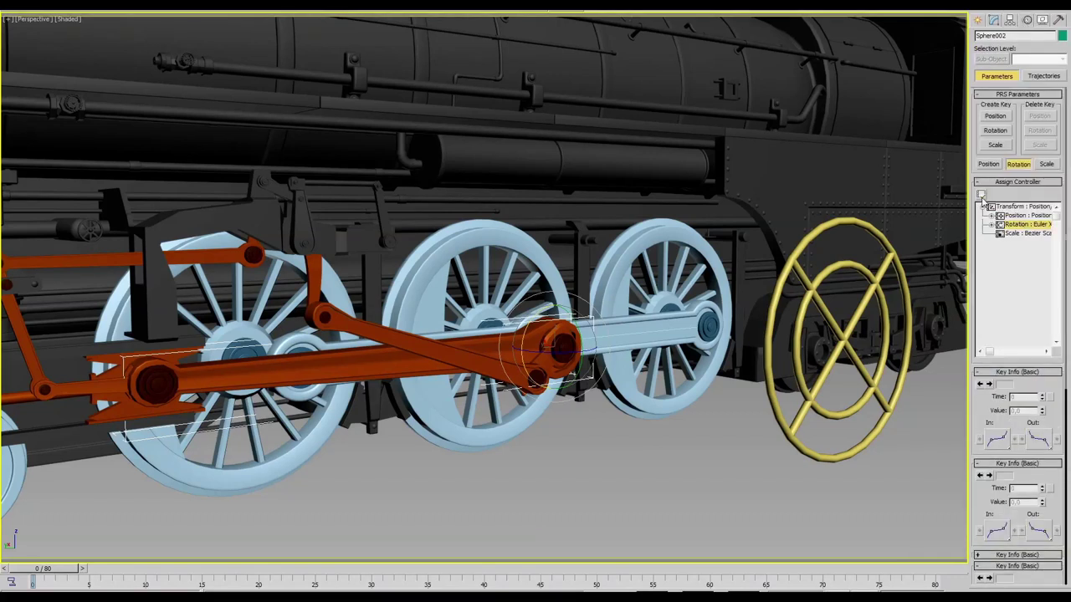
left_click(981, 196)
left_click(477, 226)
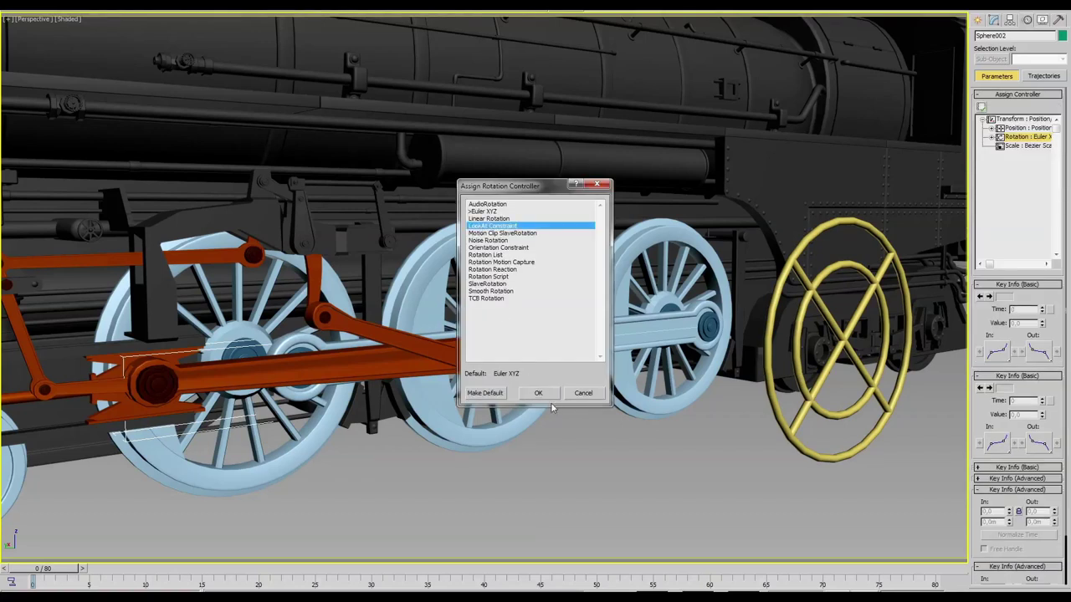
left_click(543, 393)
left_click(1008, 323)
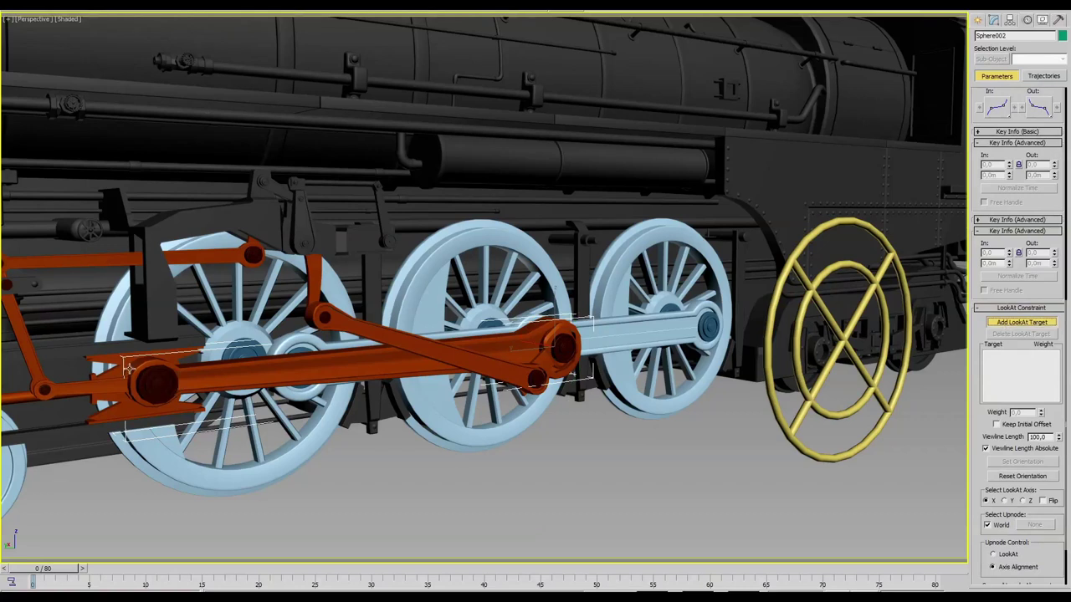
left_click(159, 380)
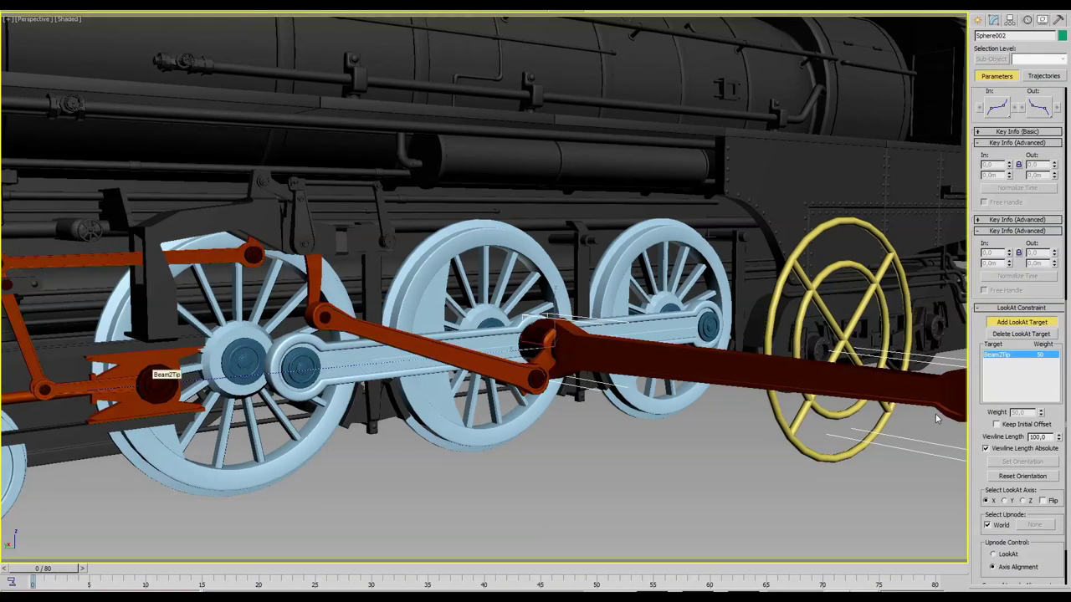
left_click(996, 425)
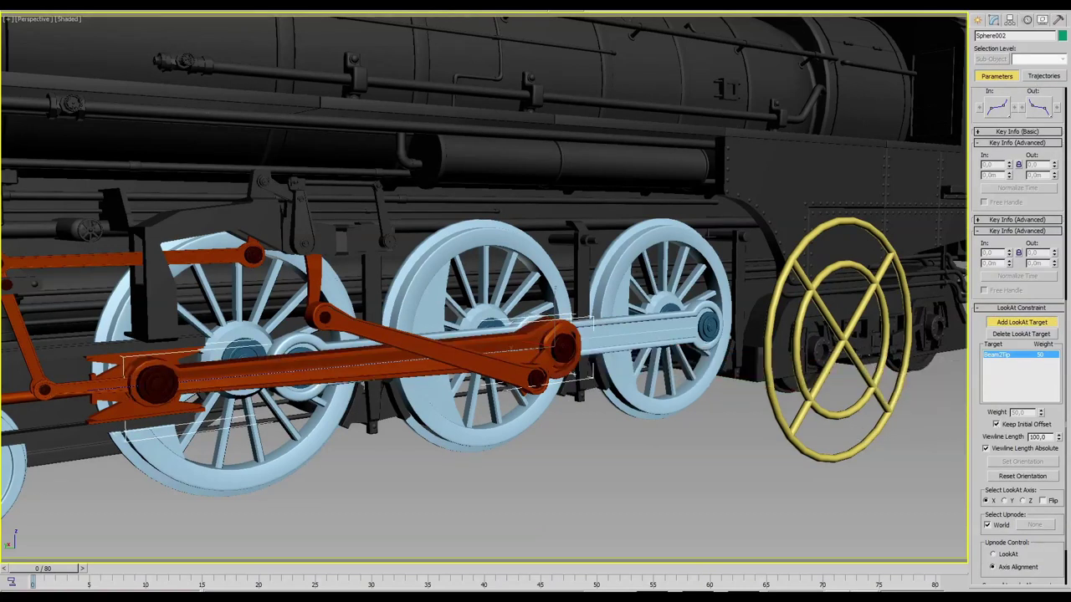
left_click(994, 19)
left_click(994, 37)
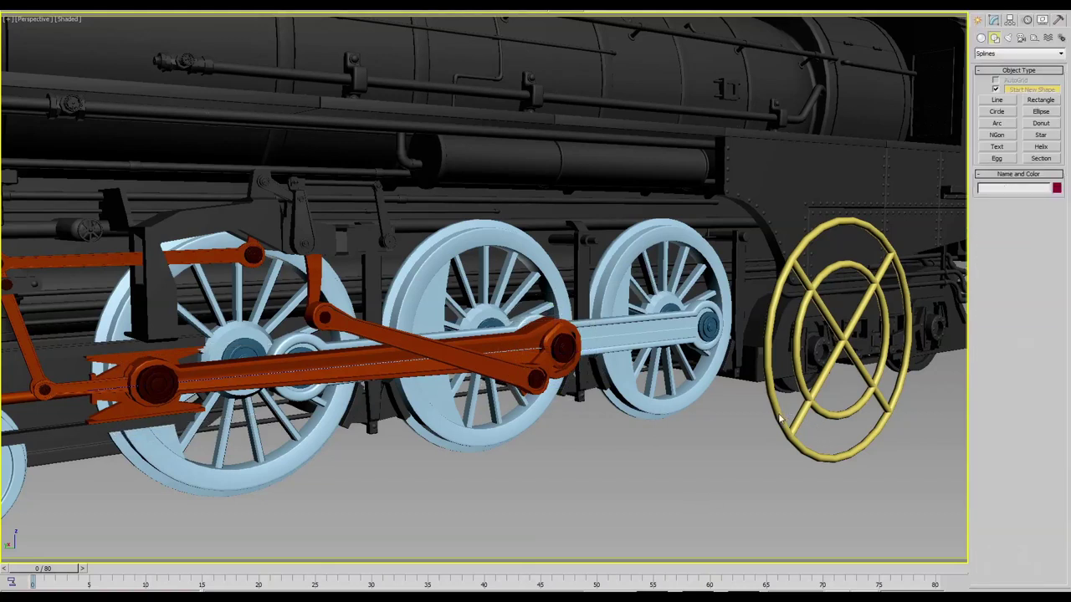
Step: Turn the yellow donut to watch Sphere002 follow, then orbit toward the locomotive's front
left_click_drag(844, 338, 878, 368)
left_click(808, 450)
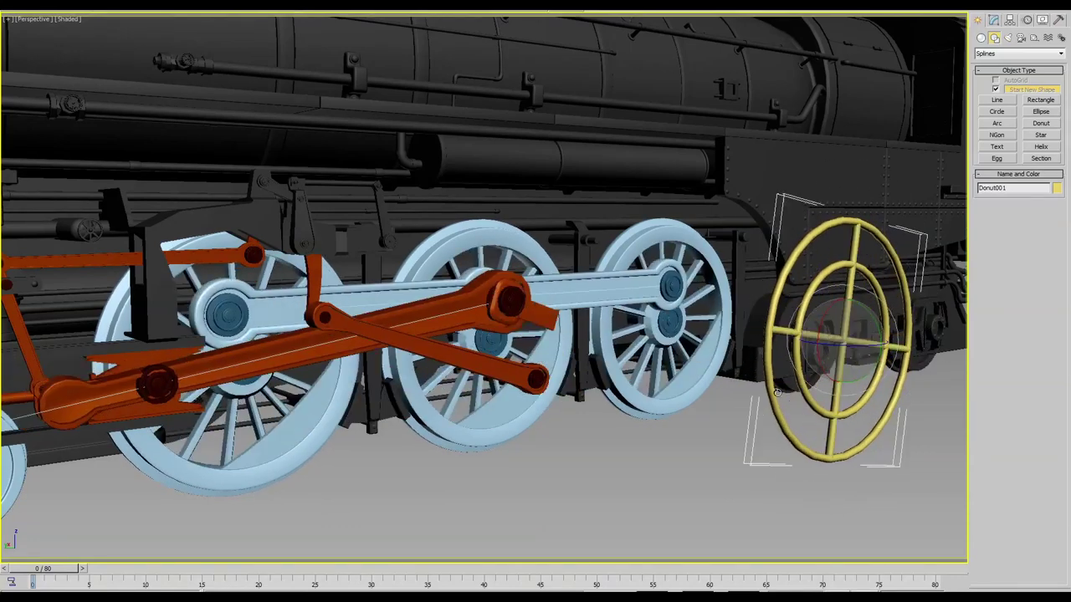
left_click(738, 383)
middle_click_drag(739, 384, 483, 405, "alt")
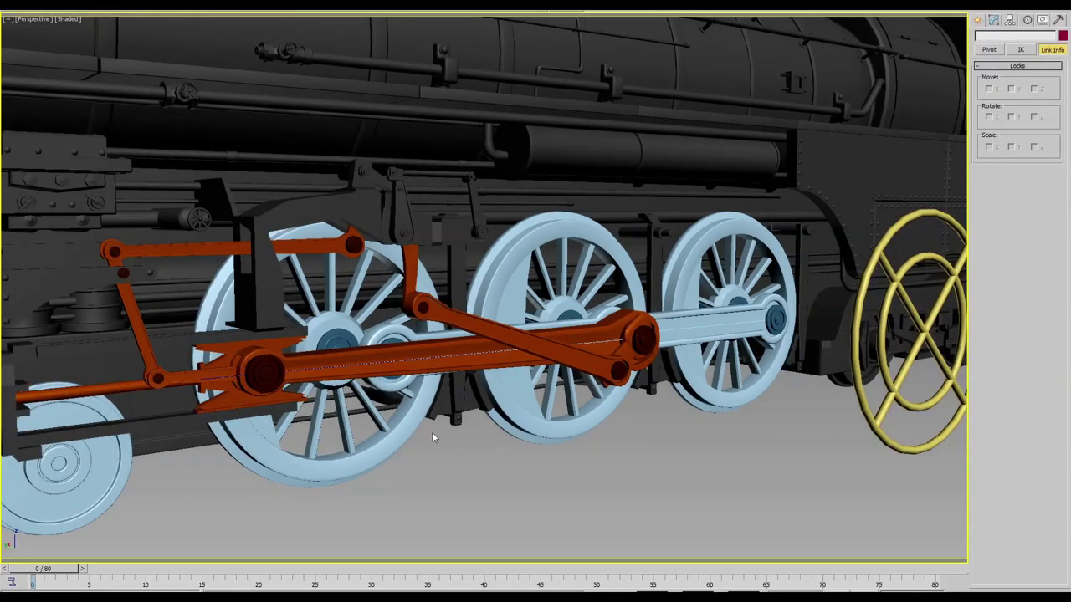
Step: Turn the donut about 126° to watch how the Slider and rods move
left_click(217, 364)
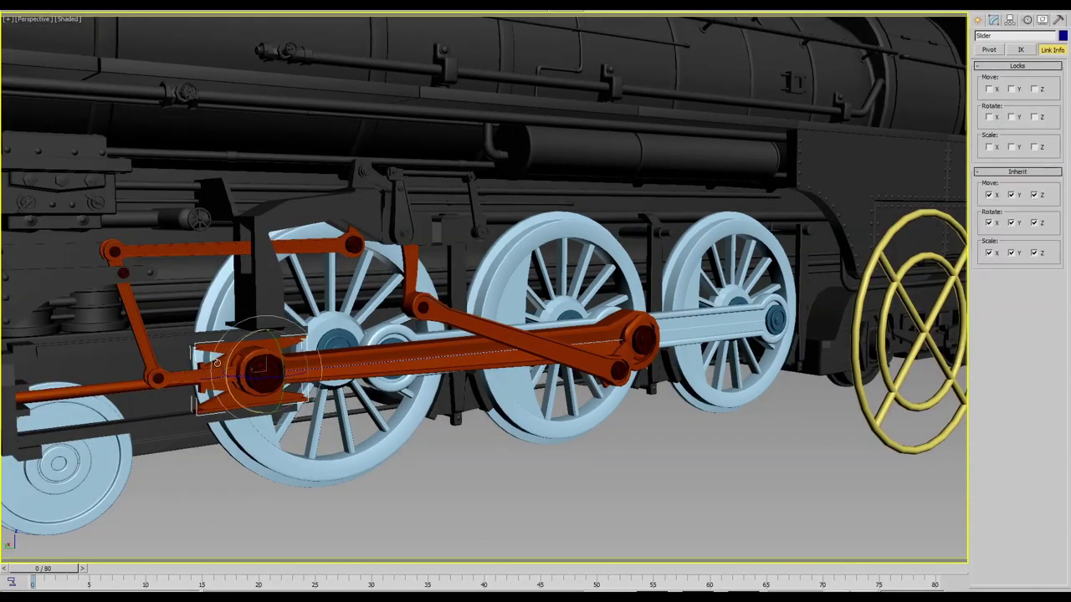
key("q")
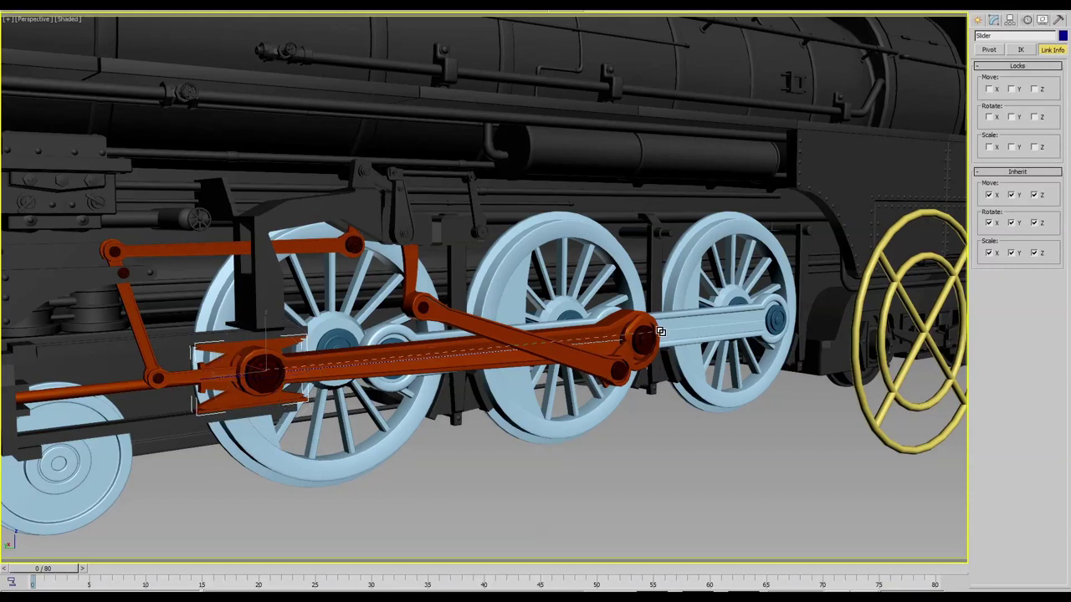
right_click(867, 443)
left_click(896, 466)
left_click(901, 315)
mouse_move(900, 314)
left_mouse_down()
mouse_move(844, 128)
mouse_move(851, 173)
left_mouse_up()
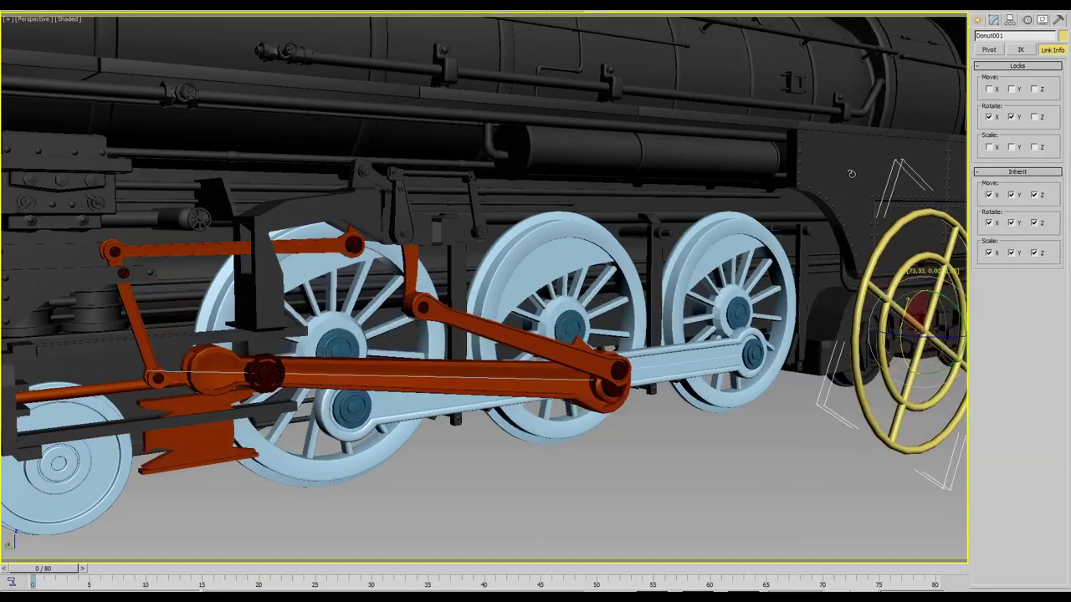
left_click_drag(851, 173, 787, 268)
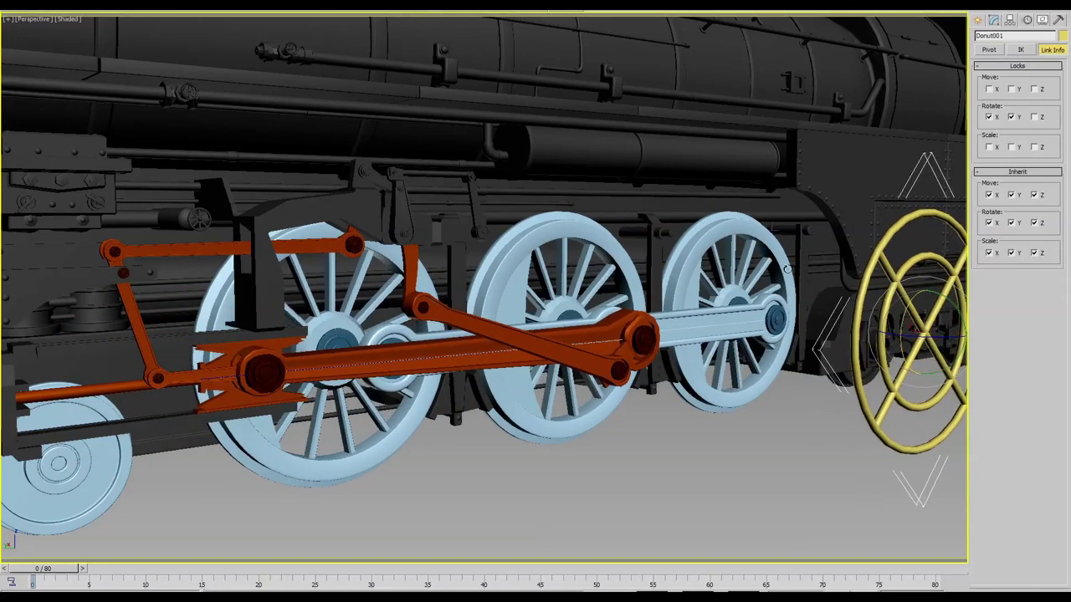
Step: Clear Slider's inherited X movement and X/Y rotation under Link Info
left_click(218, 350)
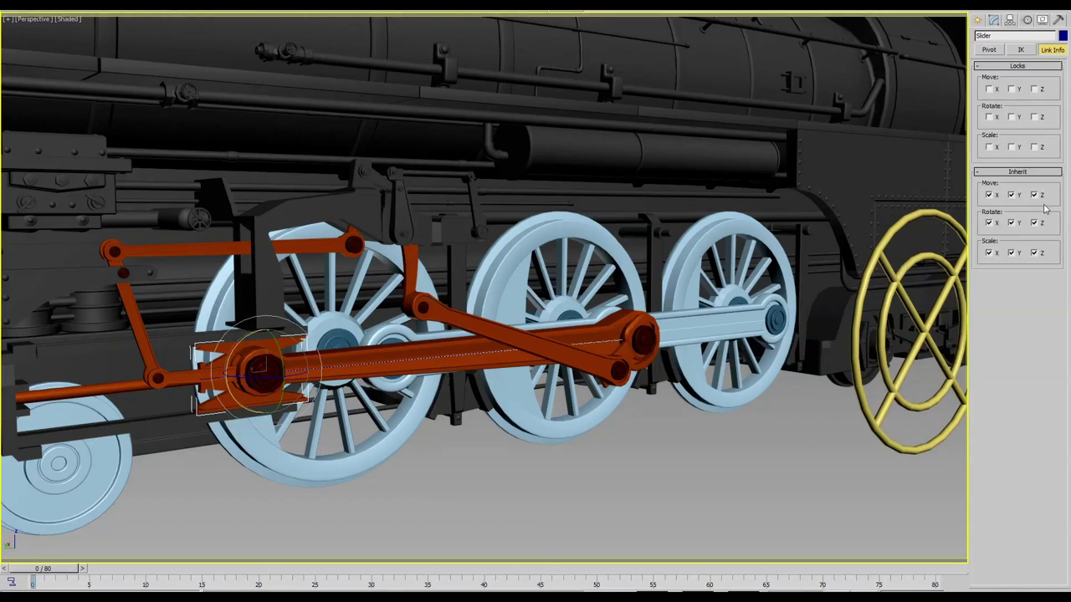
left_click(990, 195)
left_click(989, 225)
left_click(1012, 225)
left_click(756, 455)
left_click(907, 352)
mouse_move(920, 308)
left_mouse_down()
mouse_move(915, 289)
mouse_move(887, 356)
left_mouse_up()
left_click(490, 524)
left_click(254, 371)
key("w")
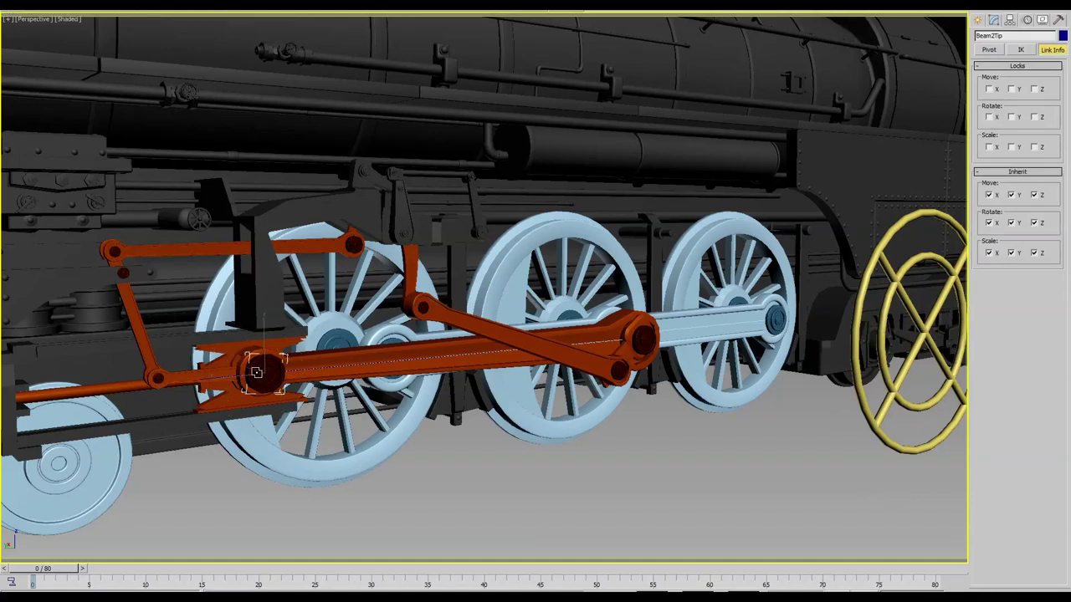
left_click(169, 394)
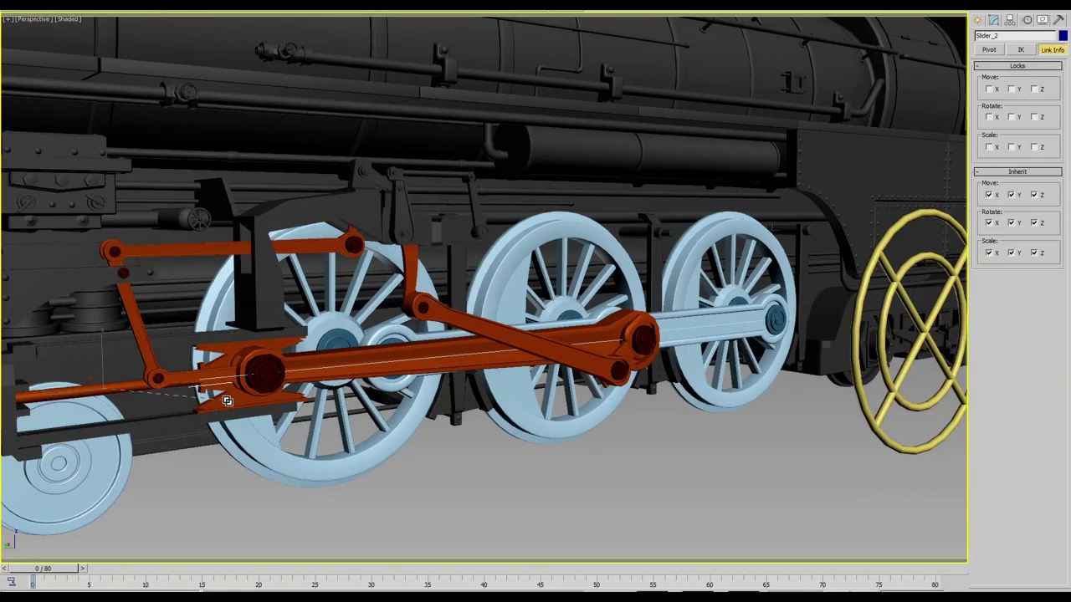
left_click(633, 466)
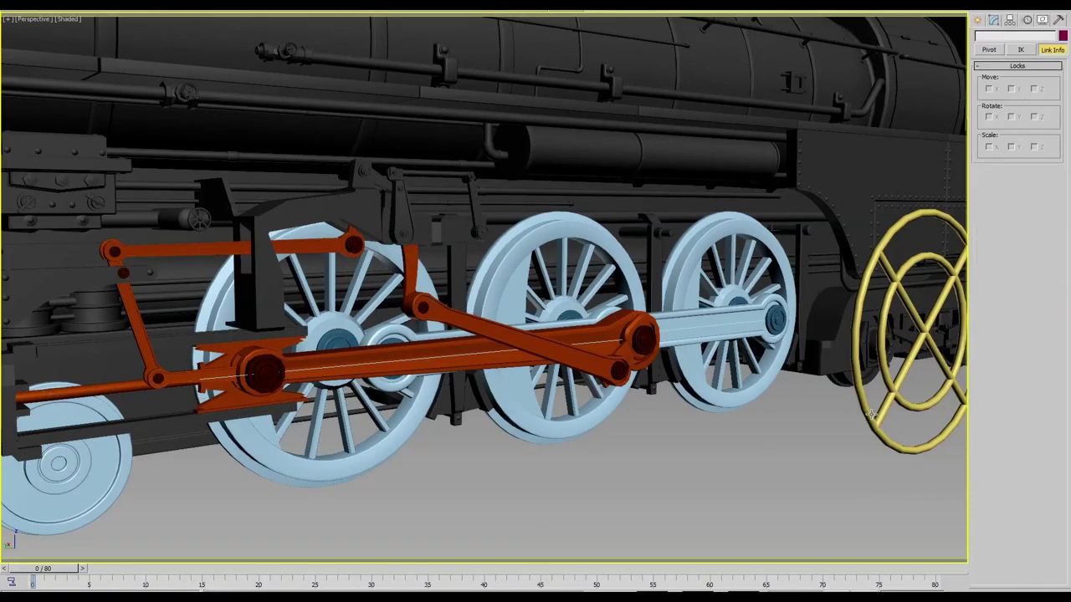
left_click(865, 411)
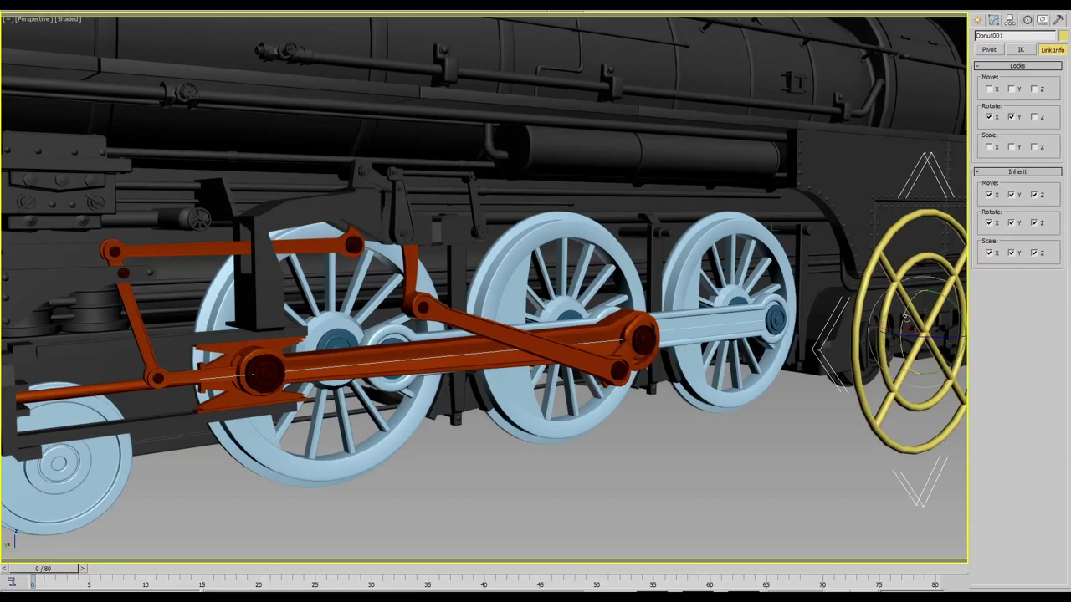
mouse_move(901, 320)
left_mouse_down()
mouse_move(854, 199)
mouse_move(819, 226)
mouse_move(699, 488)
left_mouse_up()
left_click(693, 482)
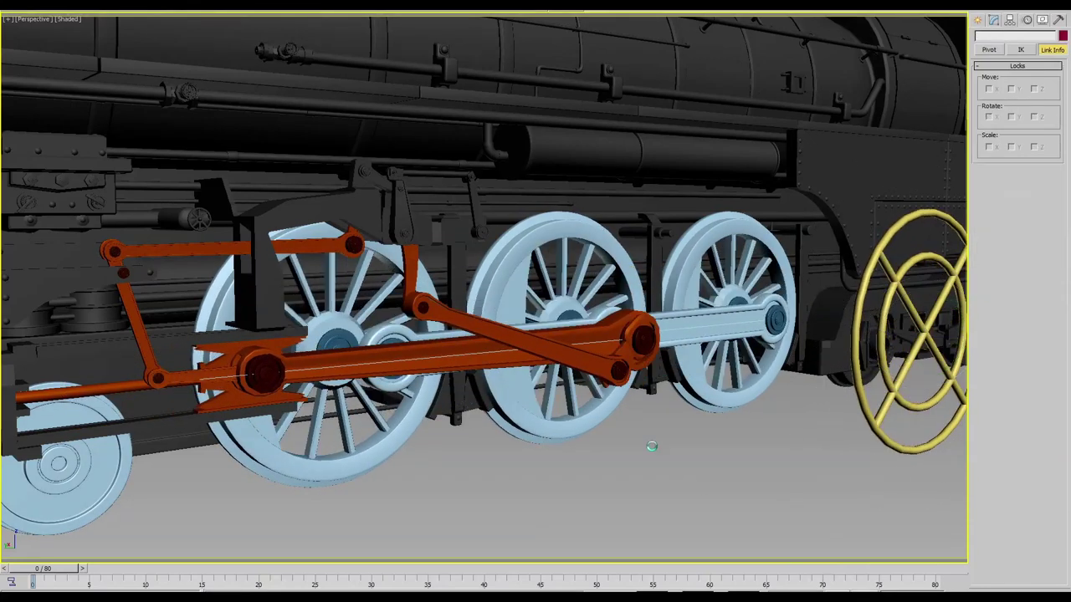
left_click(645, 340)
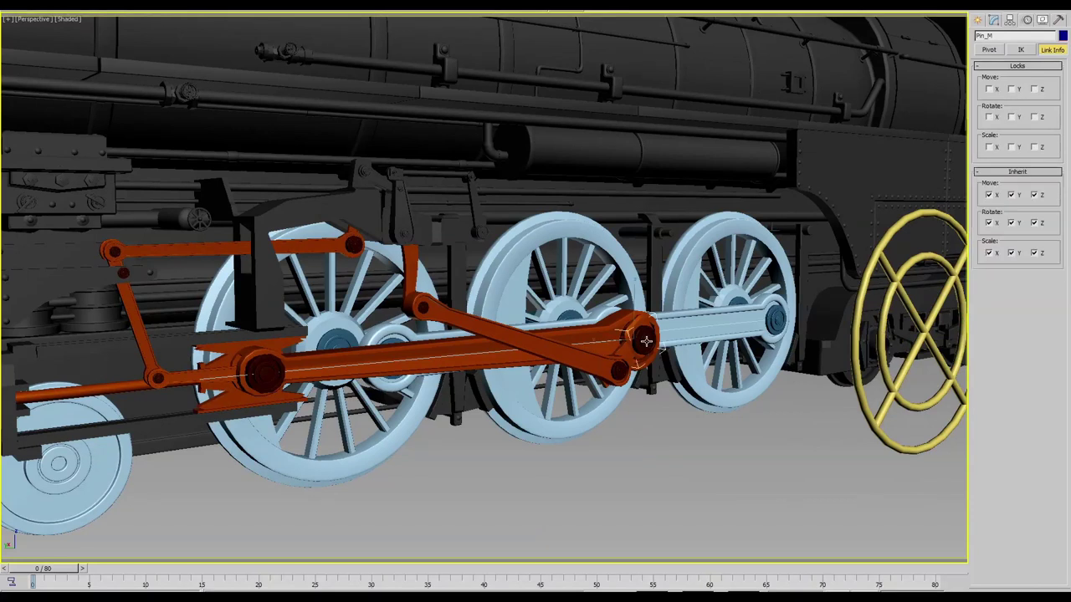
left_click(275, 373, "ctrl")
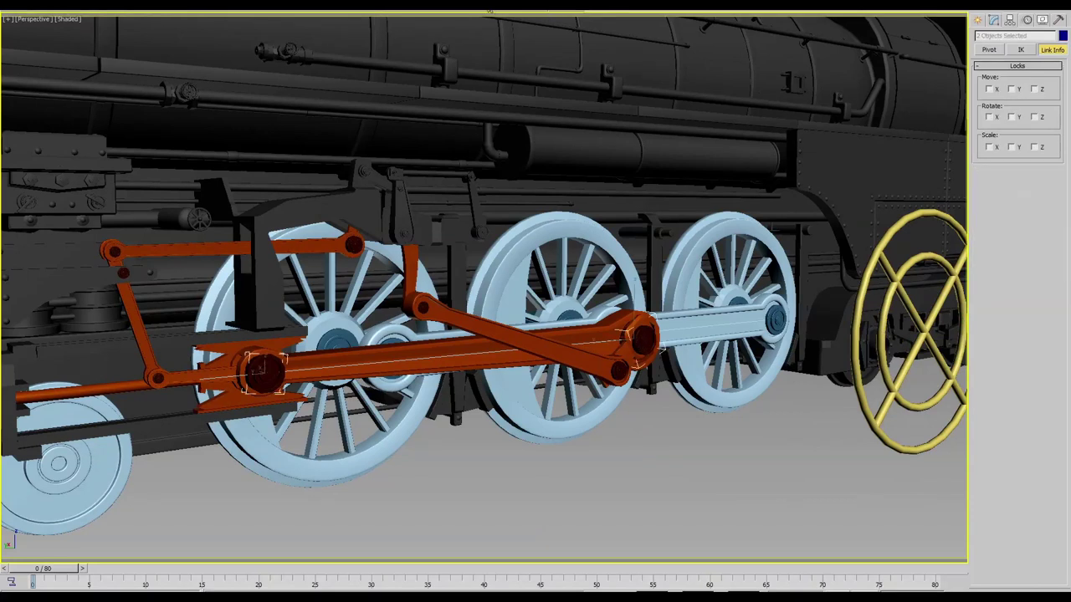
Step: Apply the light-blue 08 - Default material to the pins, long main rod and crosshead
key("m")
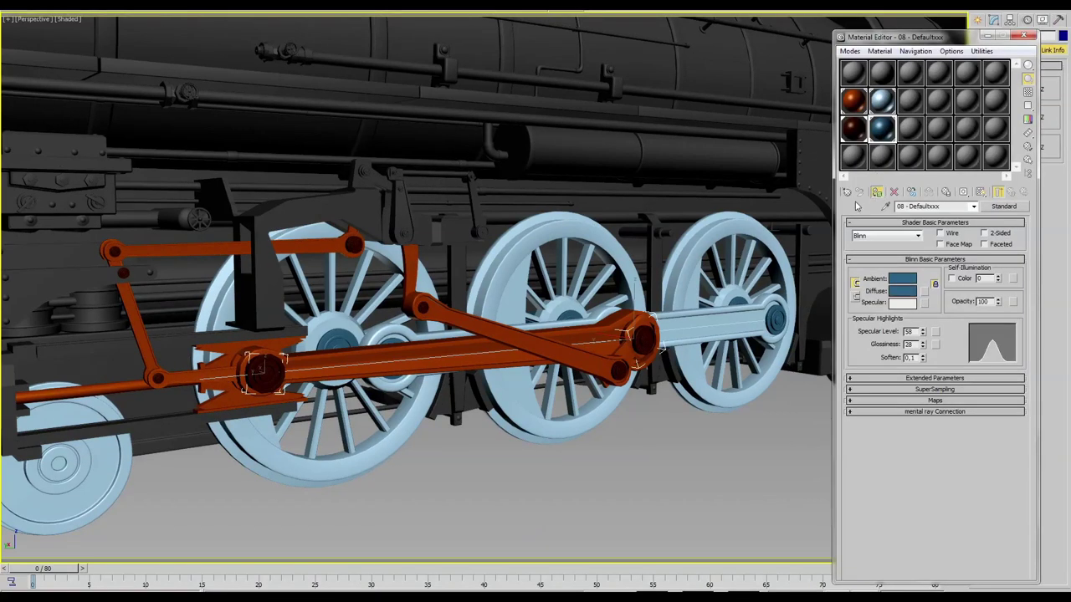
left_click(876, 192)
left_click(613, 335)
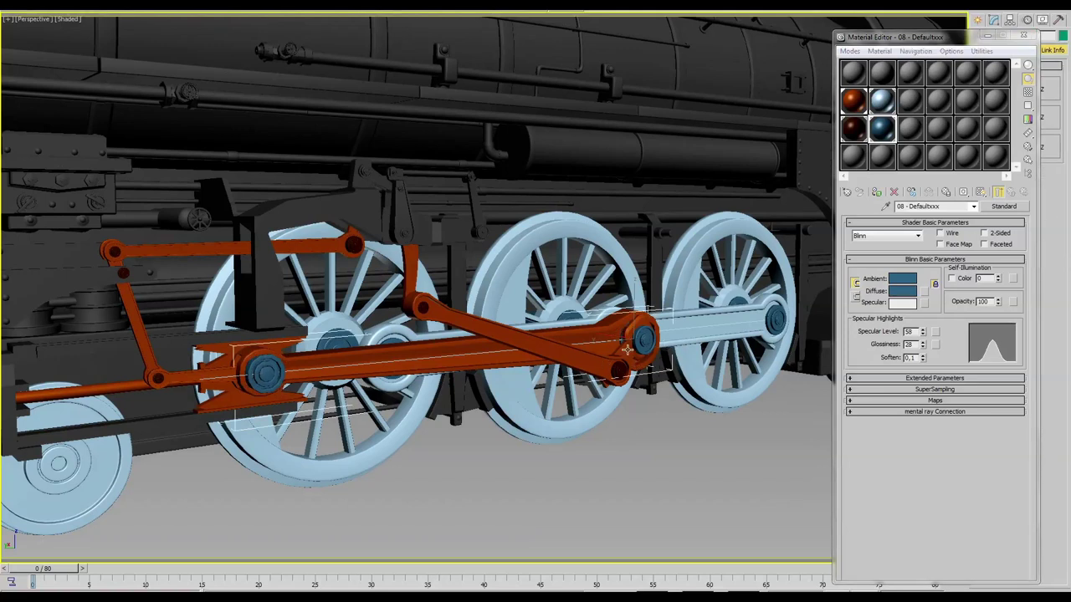
left_click(219, 361, "ctrl")
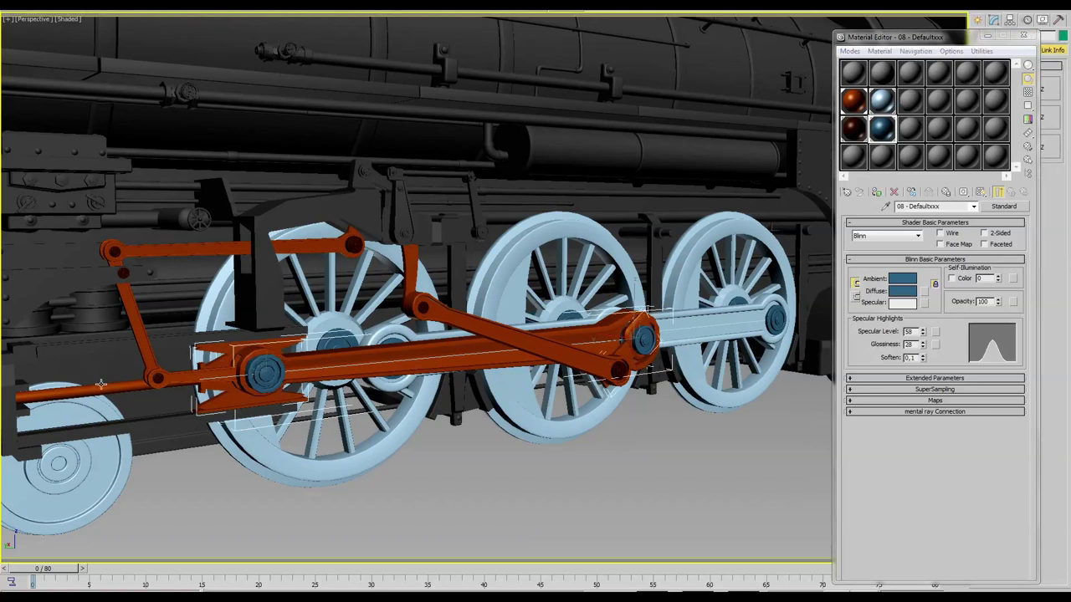
left_click(883, 100)
left_click(876, 191)
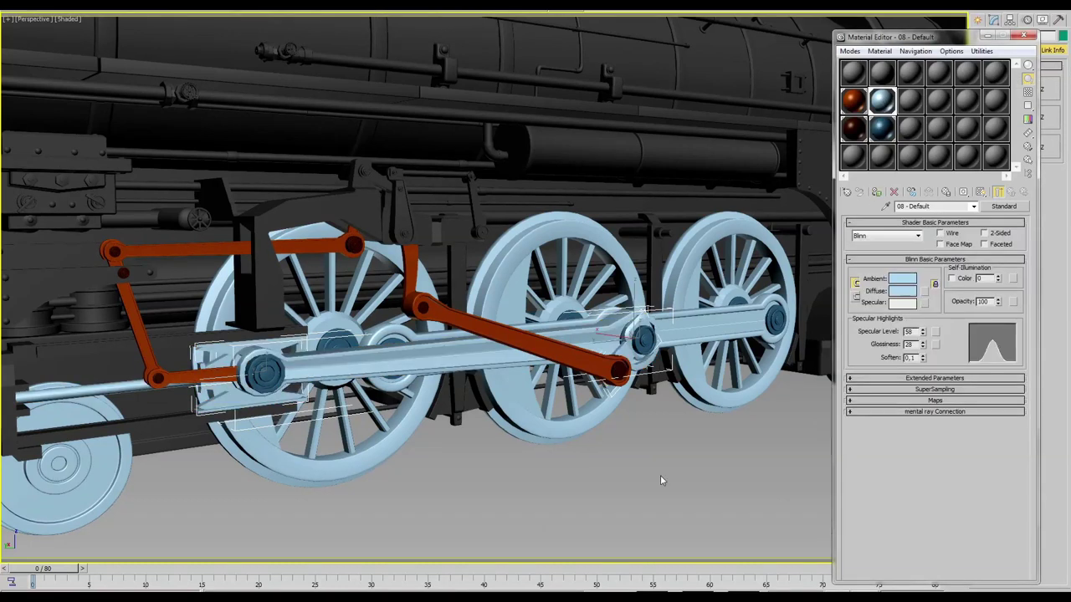
left_click(641, 451)
left_click(1024, 36)
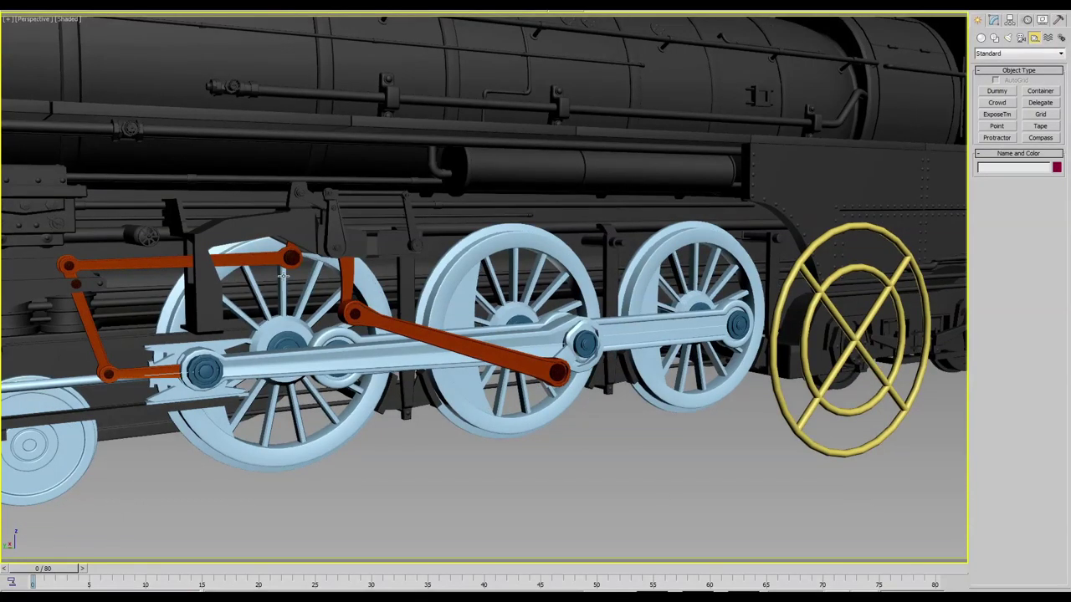
Step: Select Brace1_TopBeam's arm, its rod pin and the lower linkage parts
left_click(350, 264)
key("q")
left_click(354, 315, "ctrl")
left_click(558, 378, "ctrl")
left_click(597, 435)
left_click(344, 271)
left_click(355, 316, "ctrl")
left_click(558, 375, "ctrl")
left_click(674, 402, "ctrl")
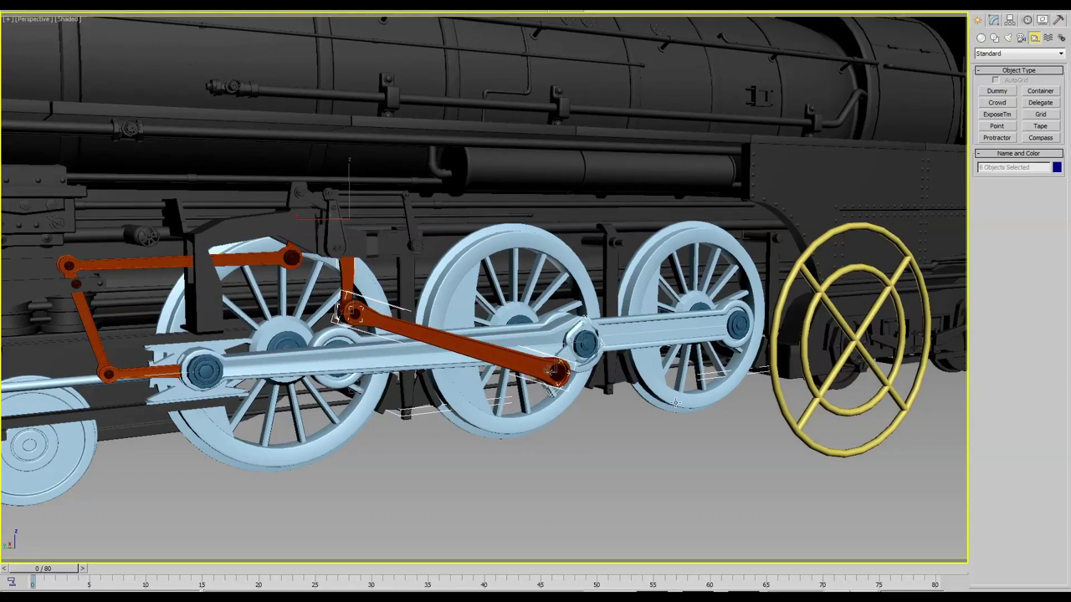
left_click(687, 326, "ctrl")
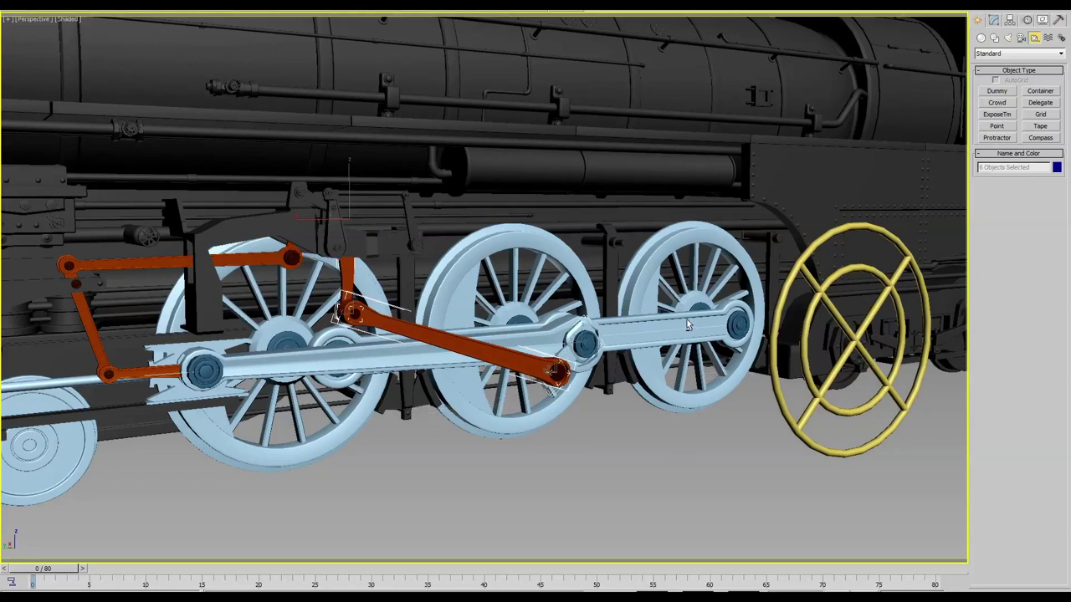
Step: Add the yellow donut and isolate the selection with Alt+Q
left_click(792, 427, "ctrl")
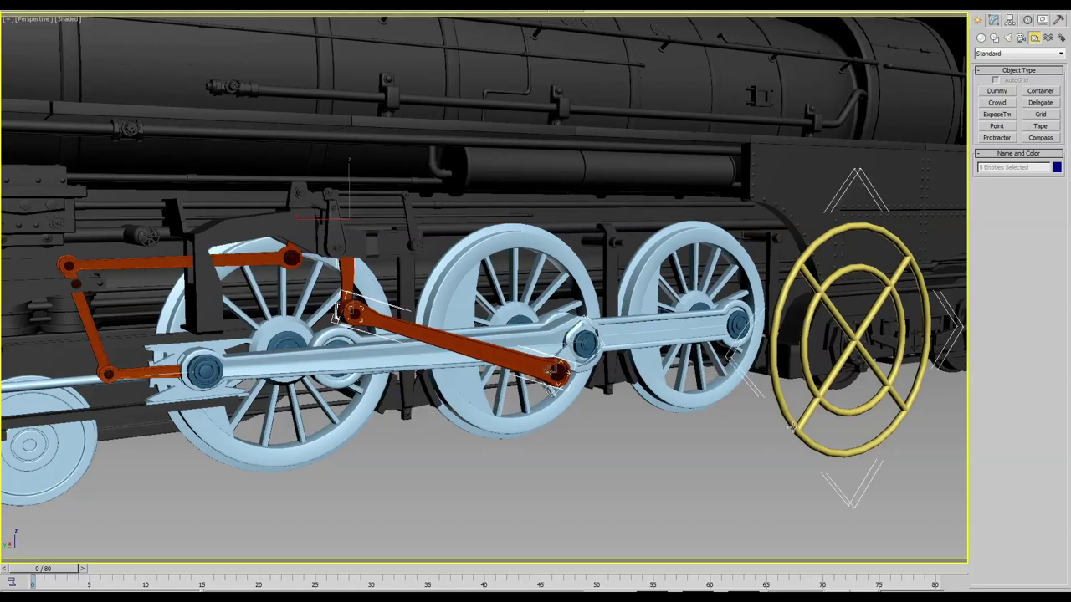
key("alt+q")
left_click(764, 446)
middle_click_drag(604, 420, 614, 444)
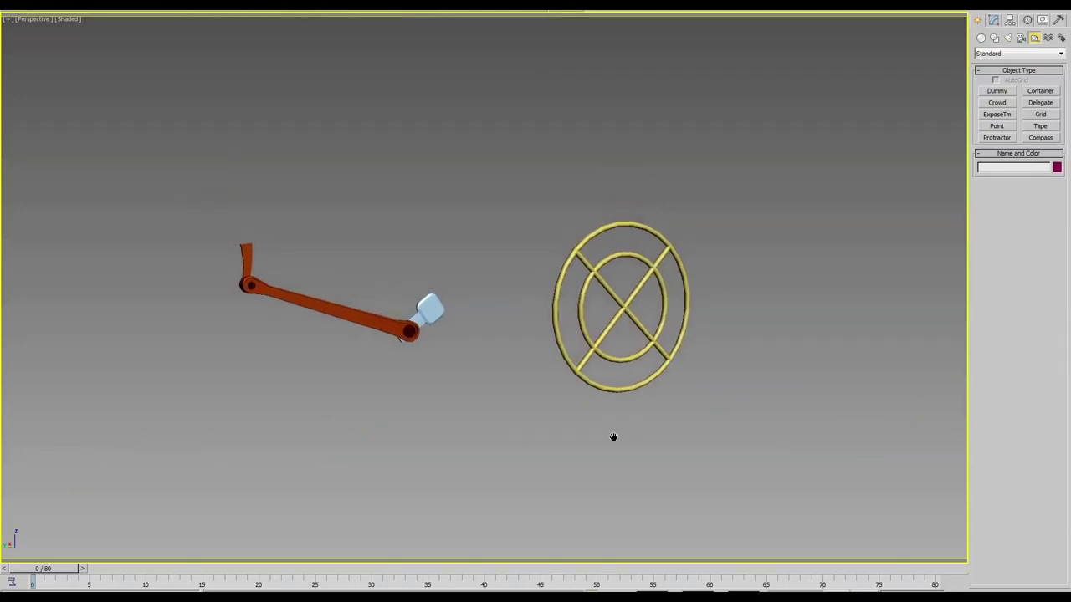
Step: Draw a Dummy helper just below the orange arm's end
left_click(995, 92)
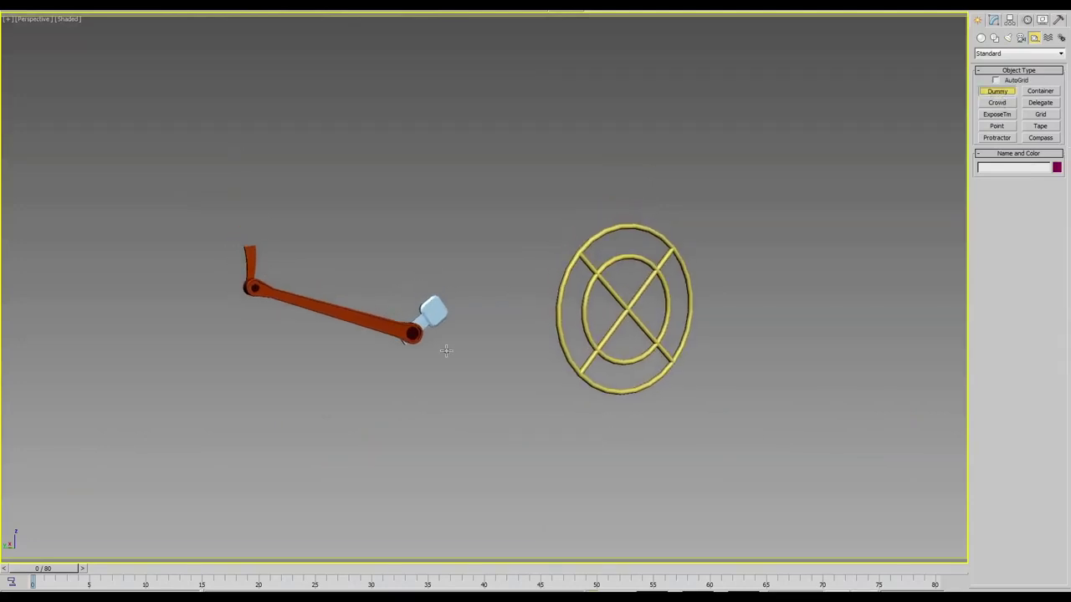
left_click_drag(444, 382, 446, 394)
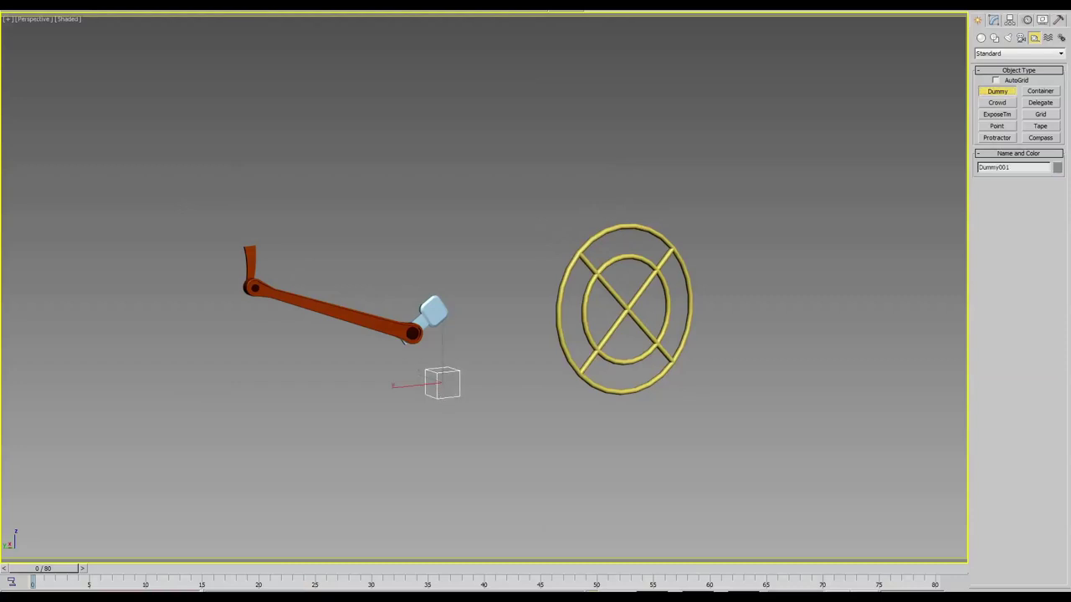
mouse_move(435, 353)
middle_mouse_down("alt")
mouse_move(339, 298)
mouse_move(309, 381)
mouse_move(522, 364)
middle_mouse_up("alt")
Step: Align the dummy pivot-to-pivot with the PinM2 end pin, then Shift-drag a copy to the left
key("alt+a")
left_click(563, 376)
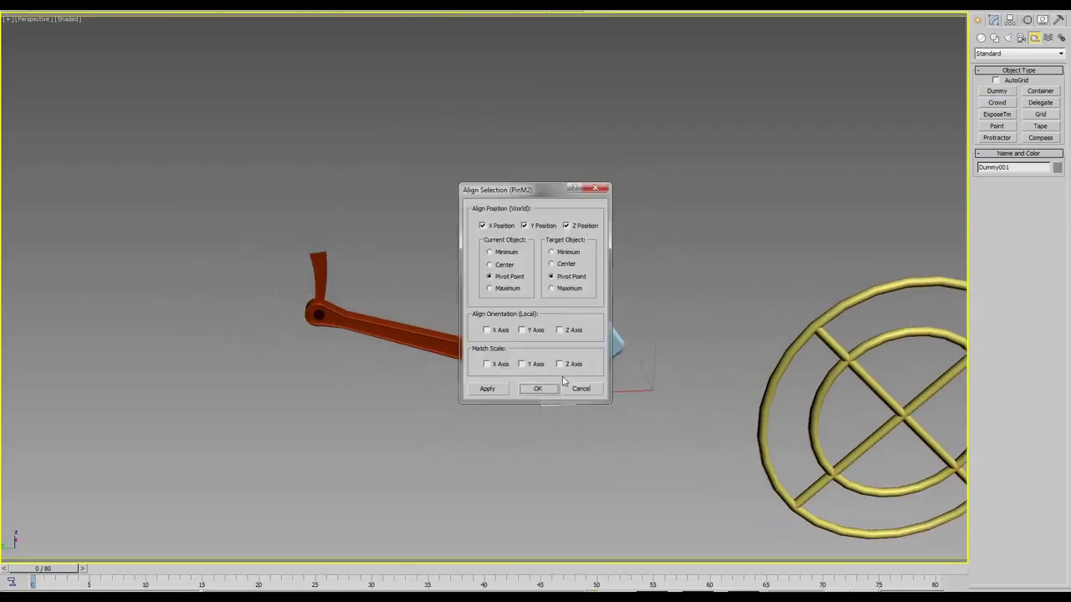
left_click(539, 389)
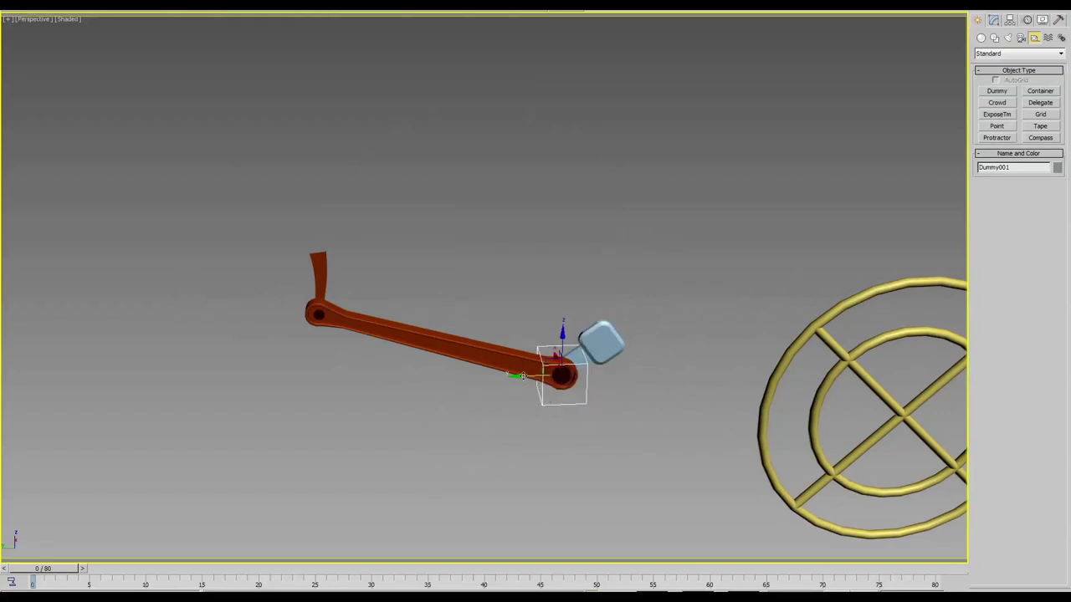
left_click_drag(522, 376, 343, 386, "shift")
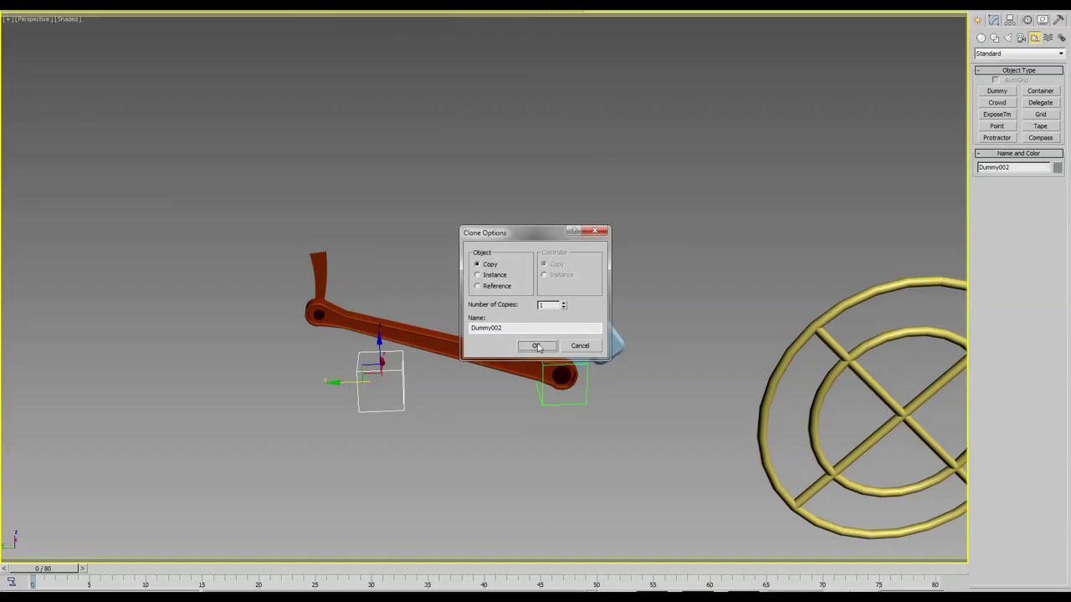
Step: Create Dummy002 and align it to TopPin_TopBeam's pivot in Y and Z only
left_click(536, 346)
key("alt+a")
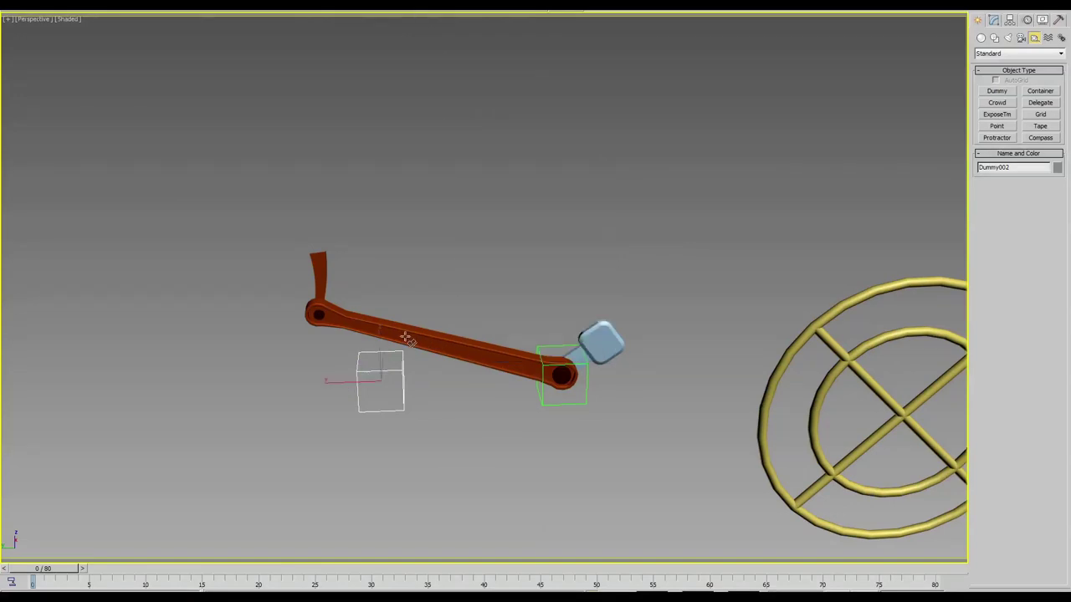
left_click(319, 318)
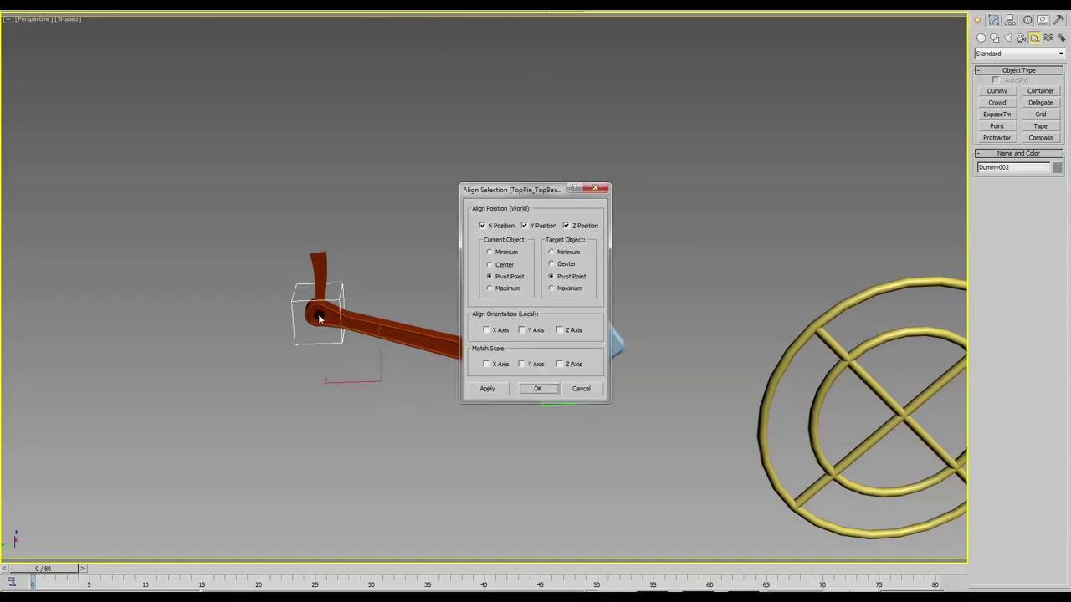
left_click(494, 227)
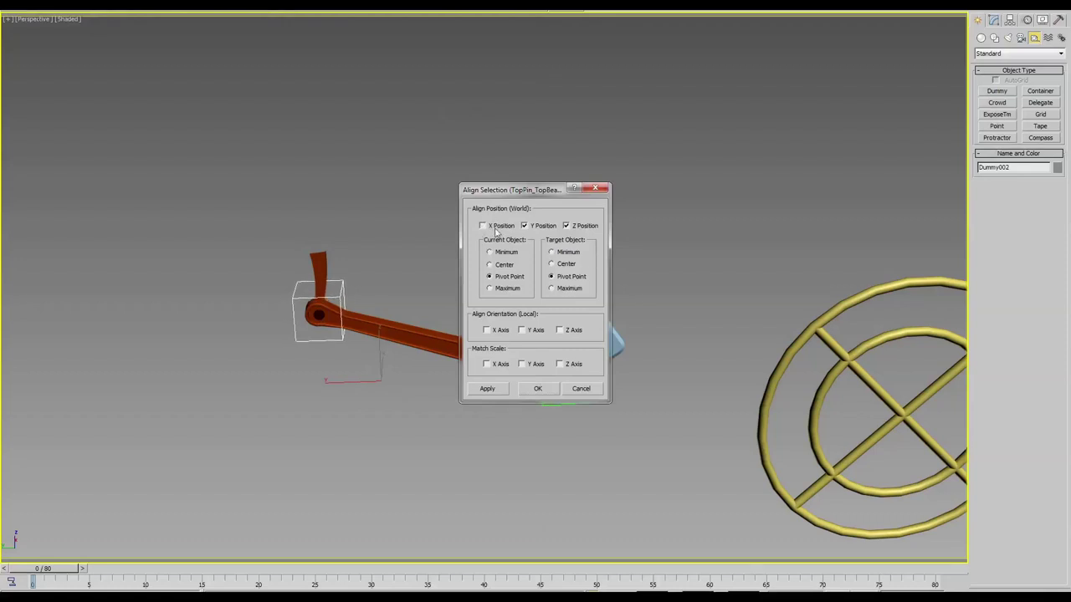
left_click_drag(490, 197, 637, 168)
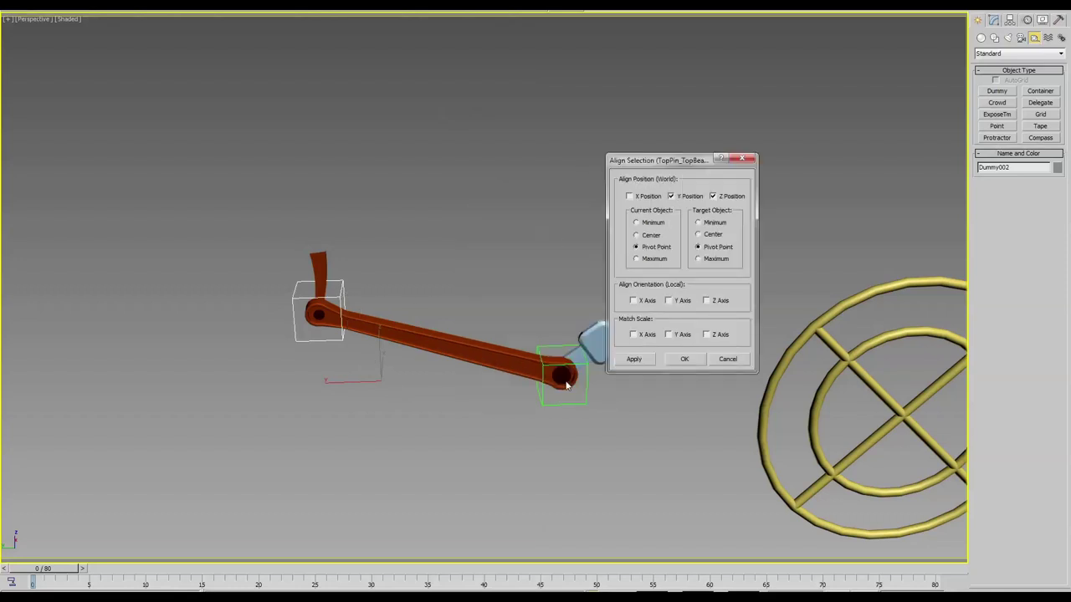
left_click(682, 359)
Step: Select Brace1_TopBeam
scroll(396, 334, "up", 5)
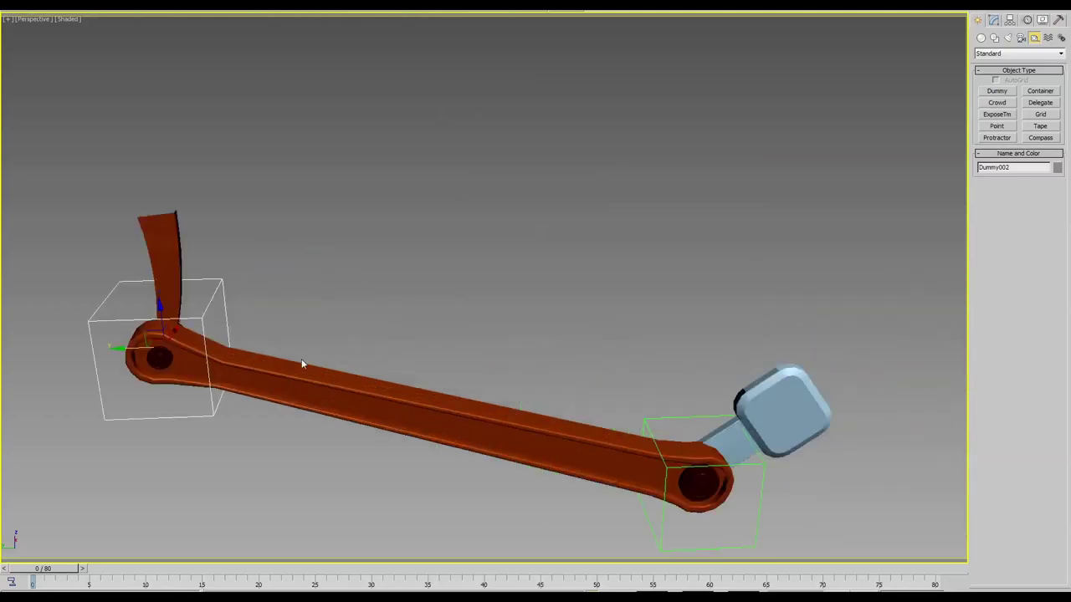
scroll(272, 278, "down", 3)
left_click(323, 252)
Step: In four-viewport layout, Shift-drag Dummy002 upward above the brace to create Dummy003
key("alt+w")
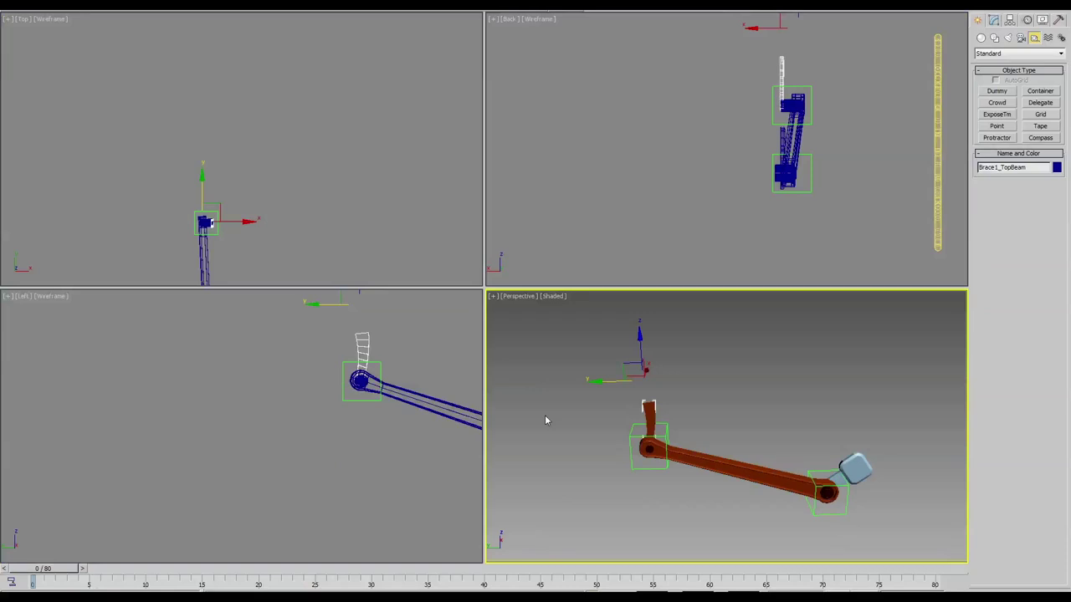
mouse_move(351, 396)
middle_mouse_down()
mouse_move(191, 485)
mouse_move(209, 367)
middle_mouse_up()
scroll(174, 450, "up", 2)
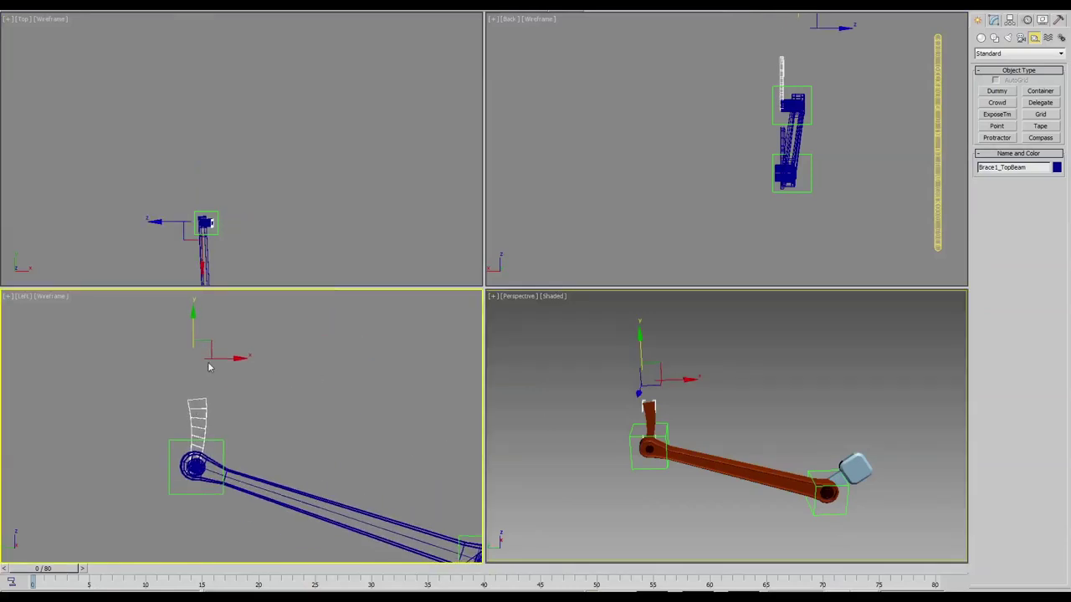
left_click(224, 443)
left_click_drag(196, 434, 196, 310, "shift")
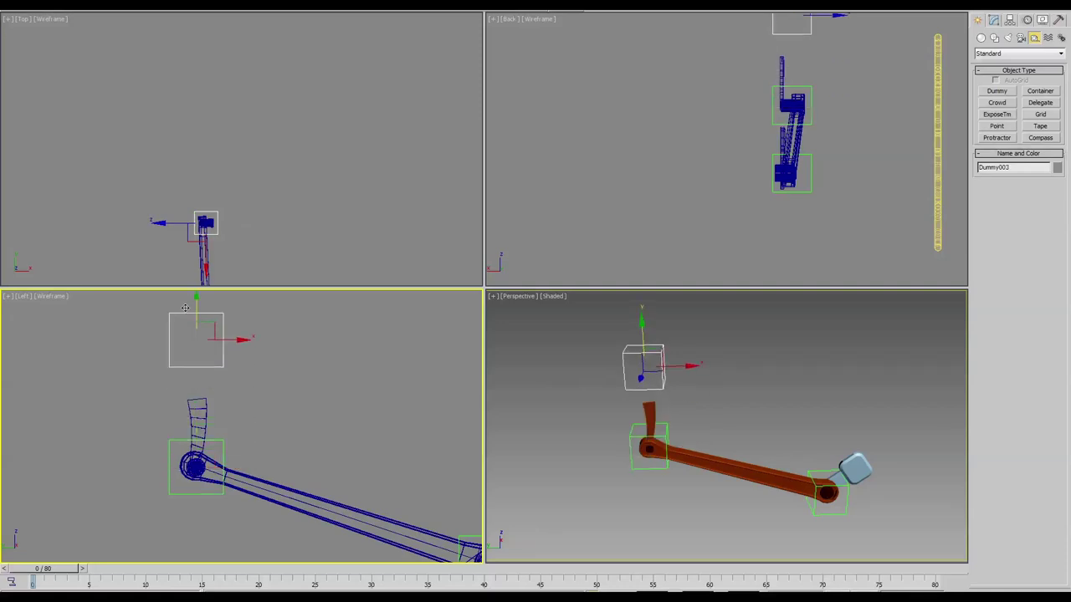
left_click(539, 346)
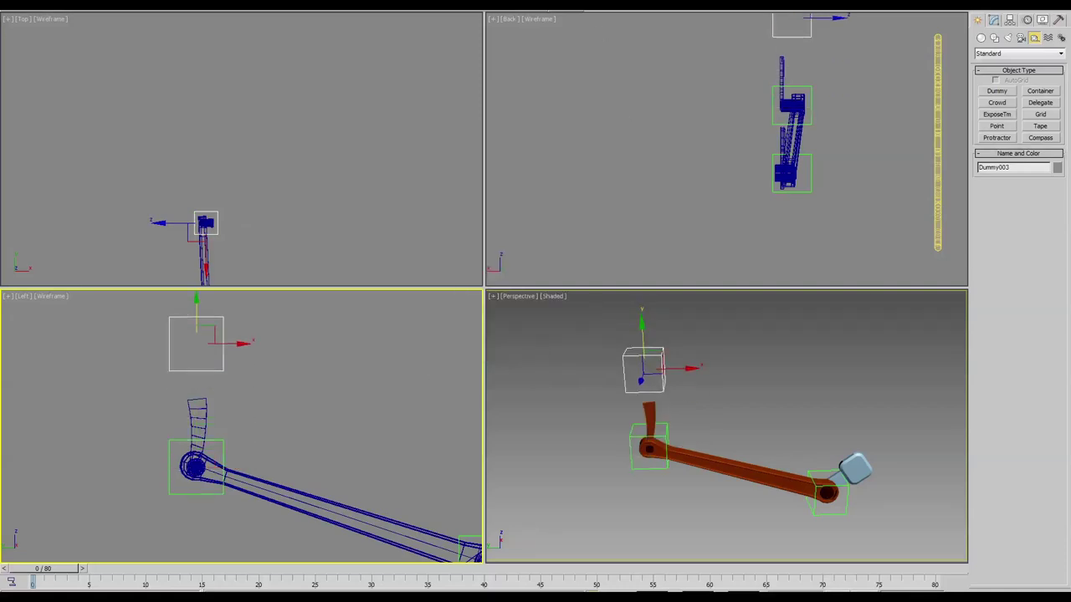
Step: Align Dummy003 to Brace1_TopBeam's pivot, redoing it to match Y and Z position only
key("alt+a")
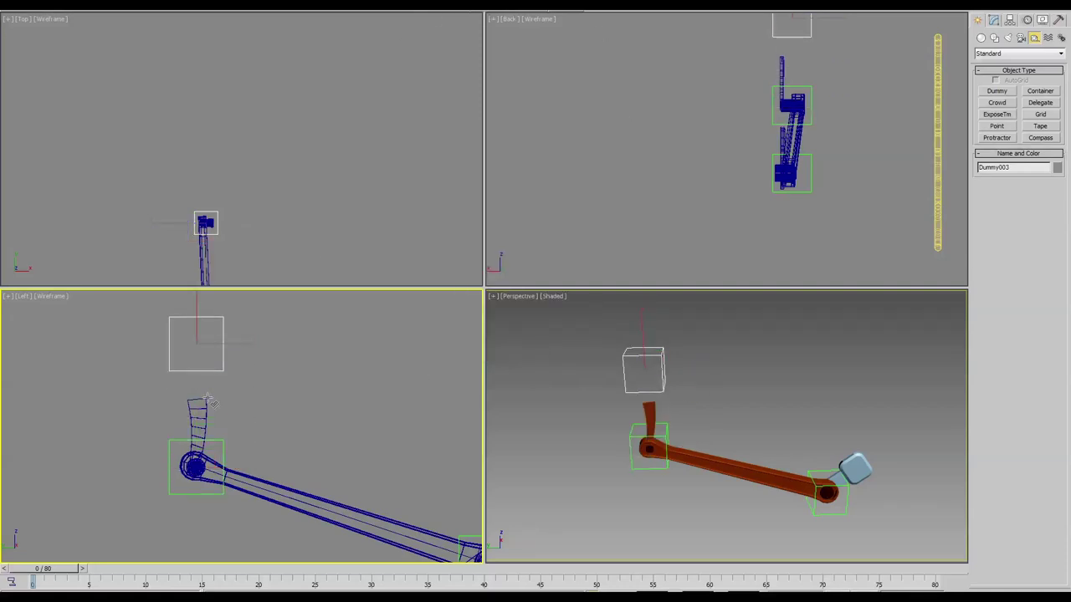
left_click(209, 403)
left_click(650, 196)
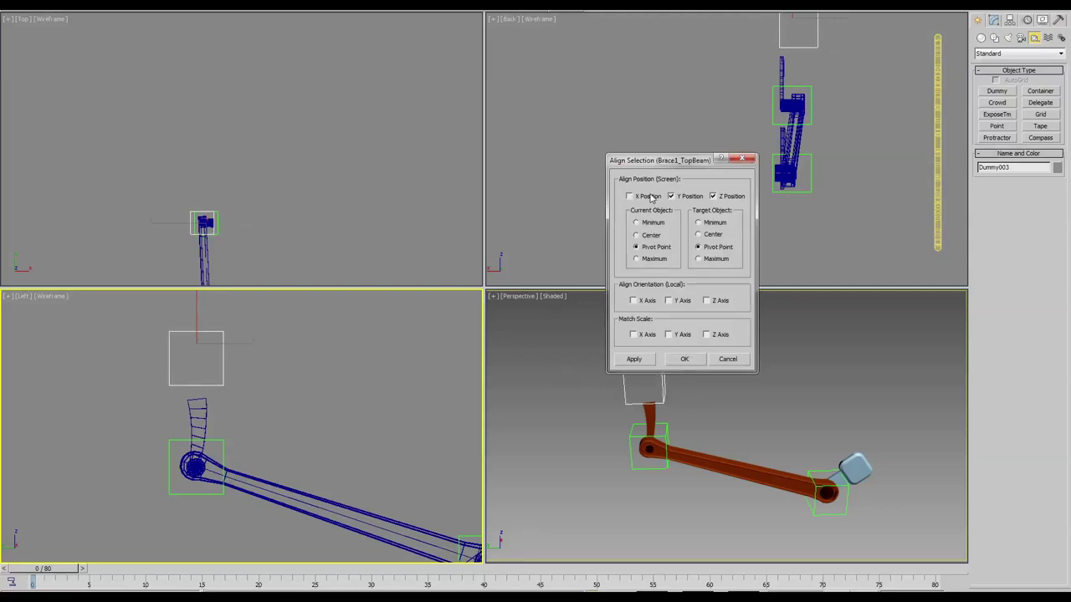
left_click(727, 358)
scroll(711, 423, "up", 1)
scroll(694, 420, "up", 2)
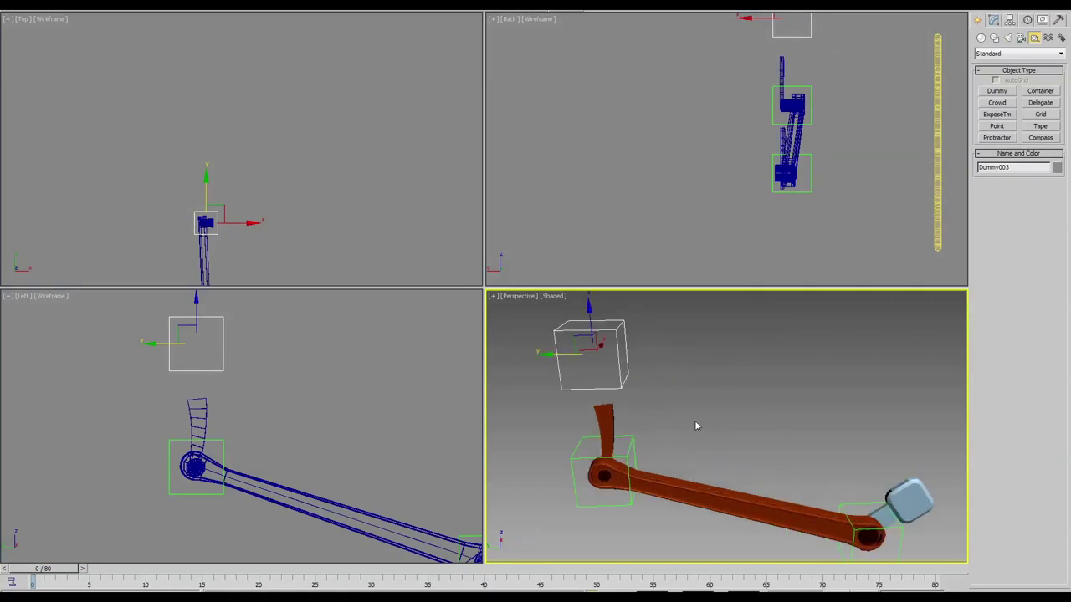
scroll(695, 420, "up", 2)
key("alt+a")
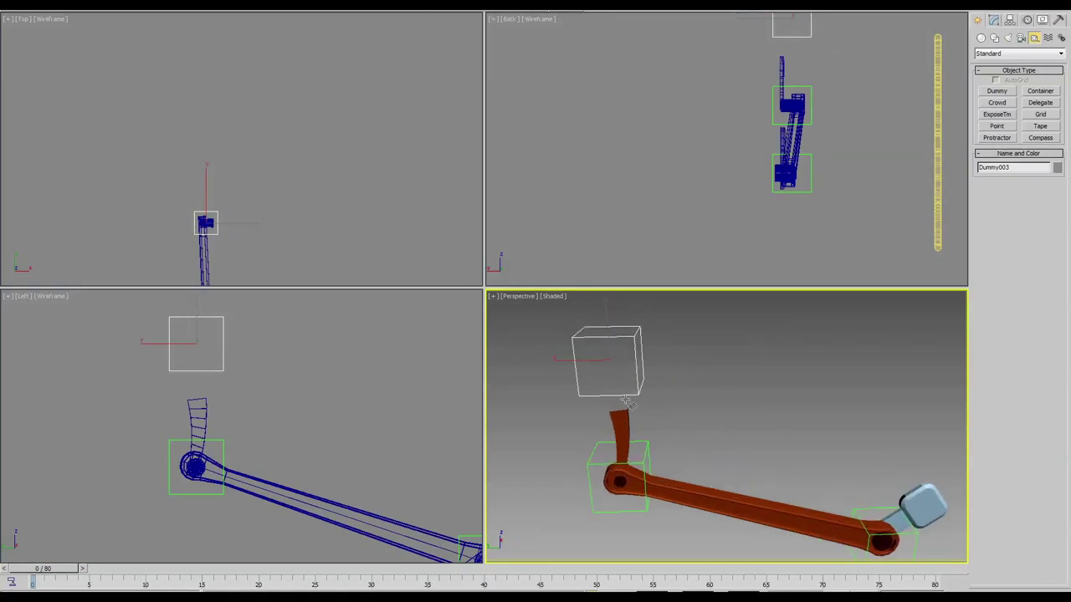
left_click(619, 410)
left_click(632, 196)
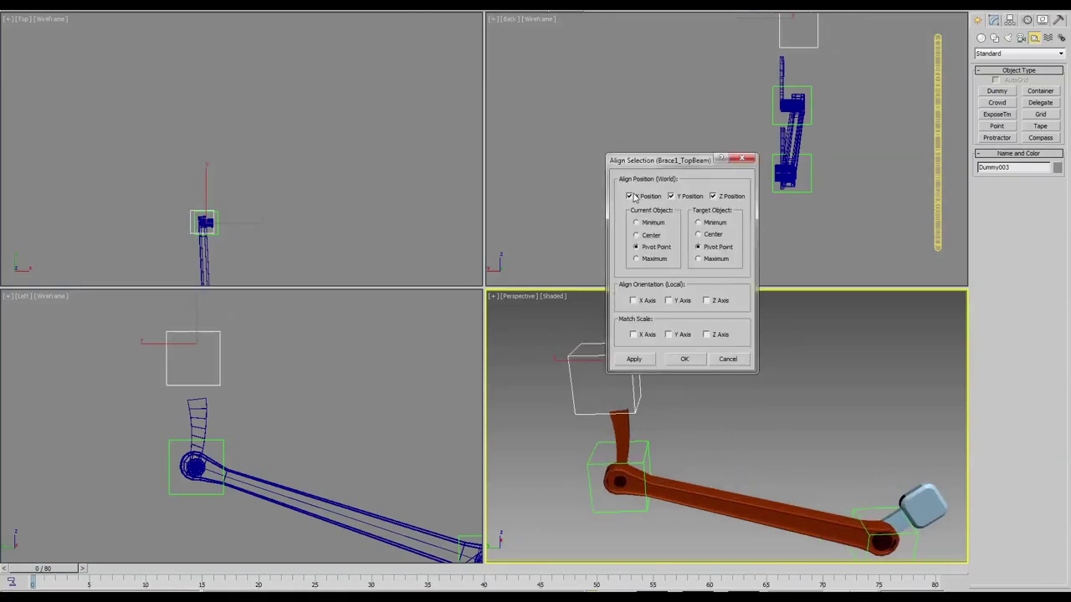
left_click(638, 198)
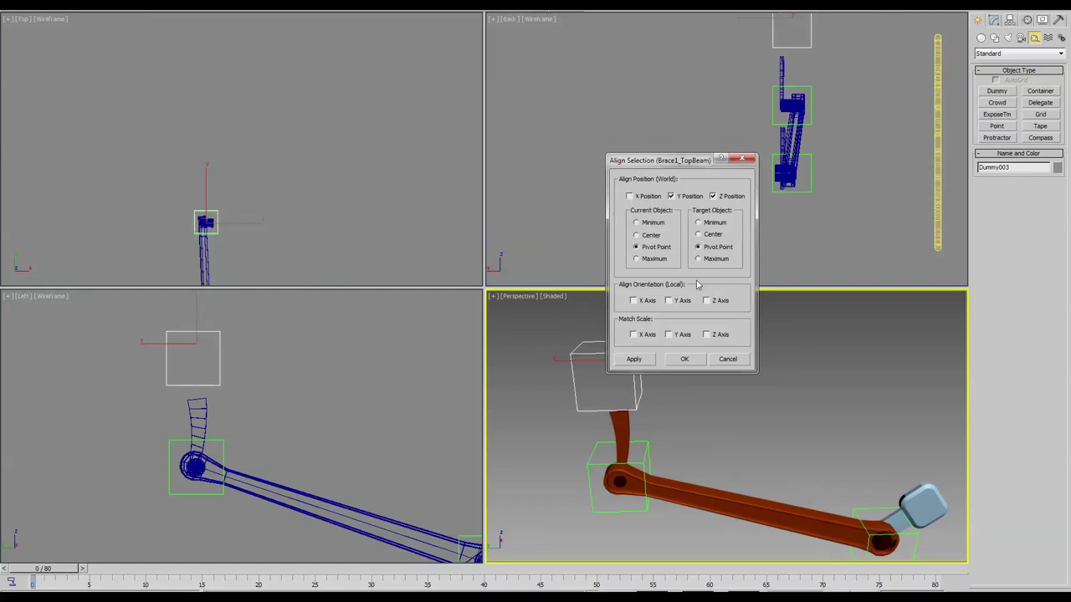
left_click(685, 359)
Step: Maximize the Perspective view, framing the arm and its three dummies
left_click(660, 442)
middle_click_drag(660, 443, 719, 448, "alt")
key("alt+w")
middle_click_drag(569, 407, 539, 359)
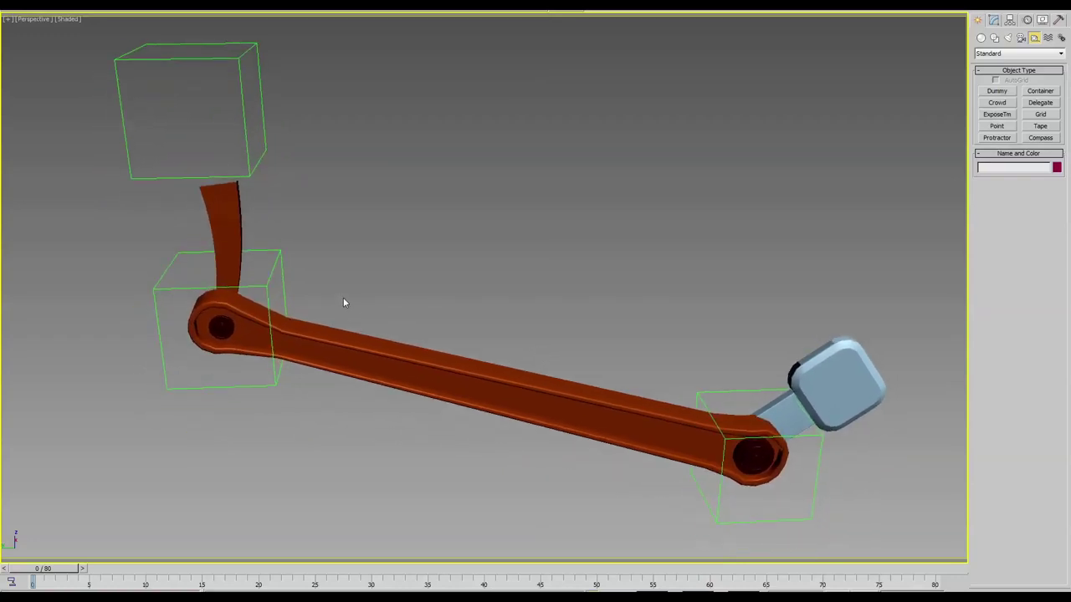
Step: Link Brace1_TopBeam to the upper dummy box
left_click(232, 220)
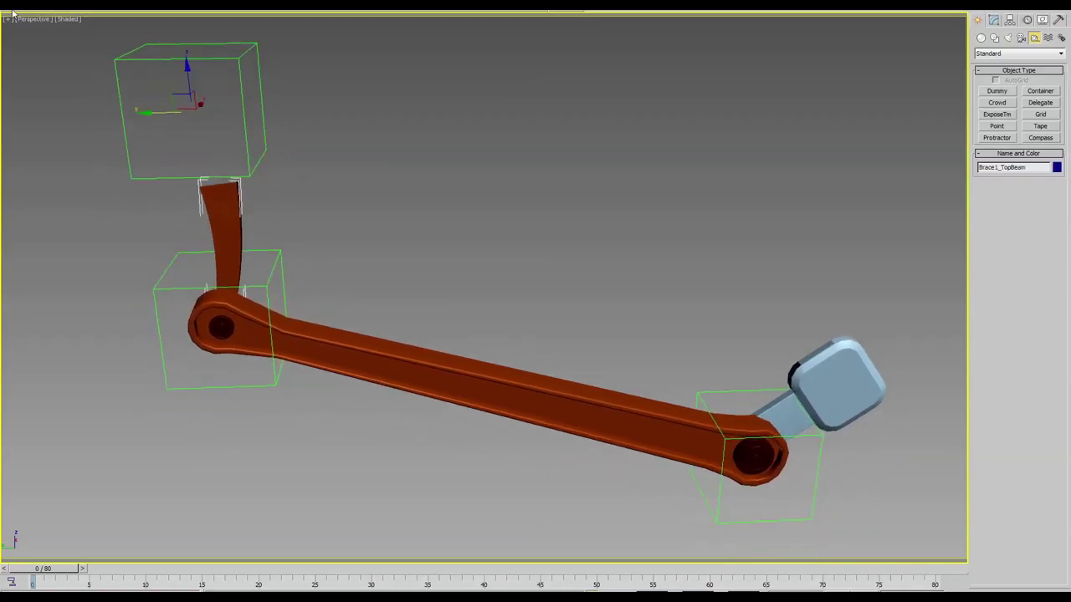
left_click(245, 219)
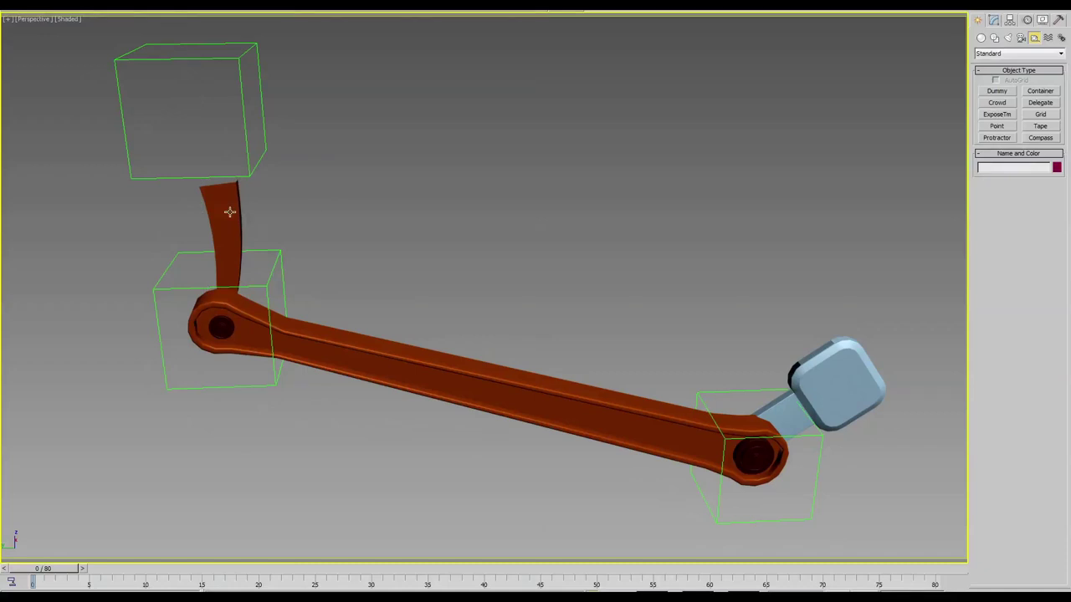
left_click(227, 210)
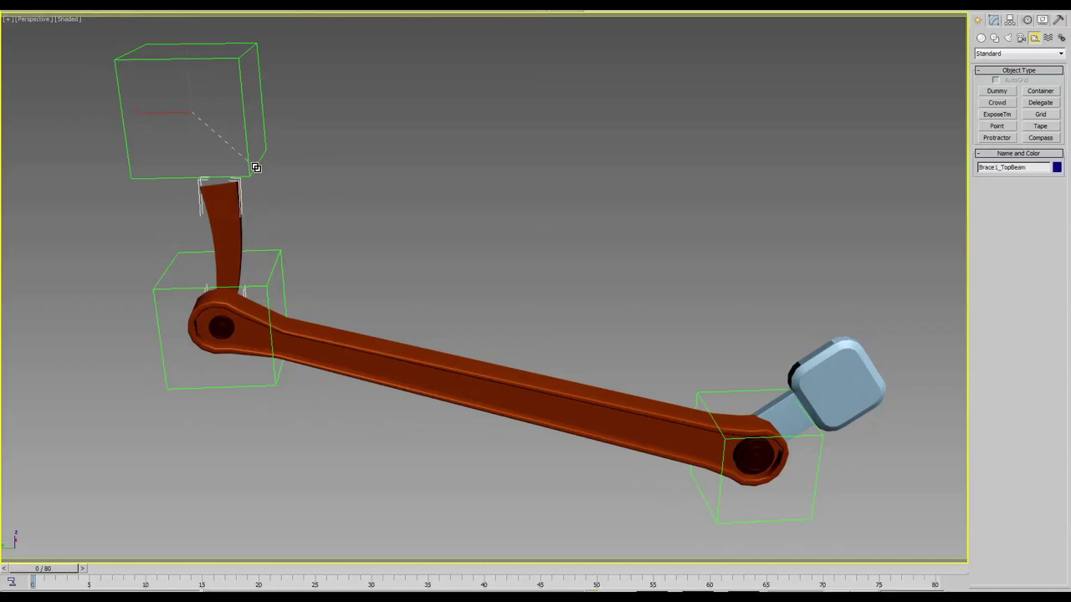
left_click_drag(255, 168, 263, 136)
Step: Link the long orange TopBeam to the left dummy and its tip pin upward
left_click(288, 229)
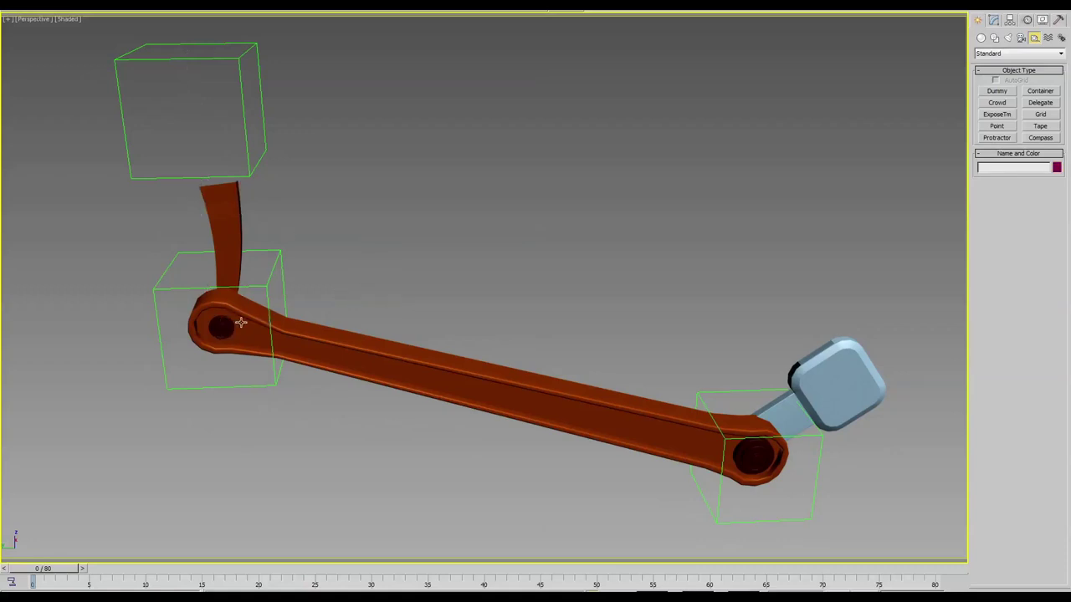
left_click(313, 353)
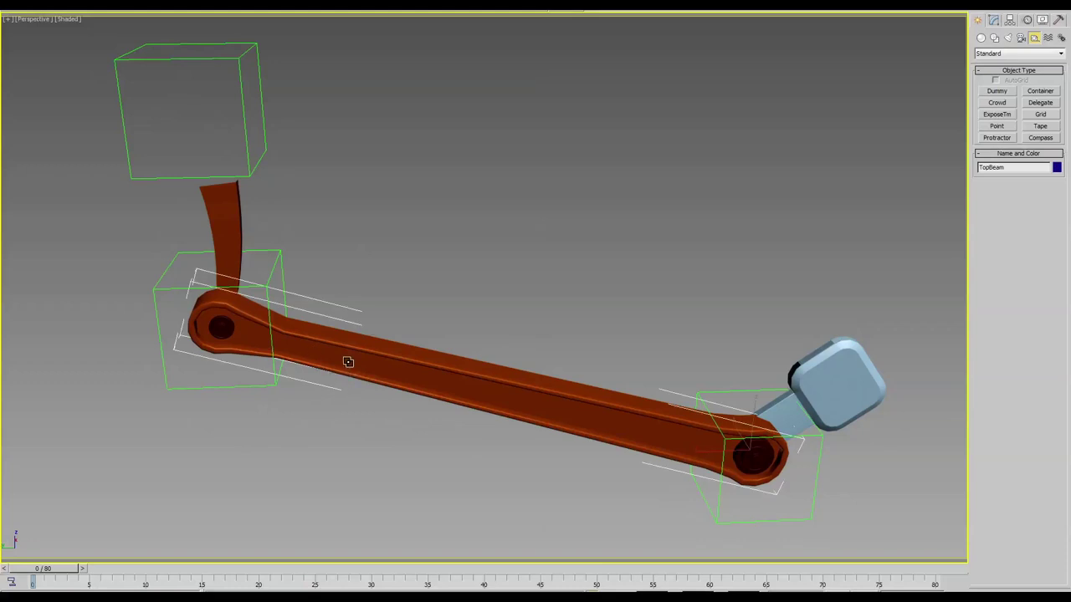
mouse_move(348, 362)
left_mouse_down()
mouse_move(353, 260)
mouse_move(343, 274)
left_mouse_up()
left_click_drag(223, 328, 225, 209)
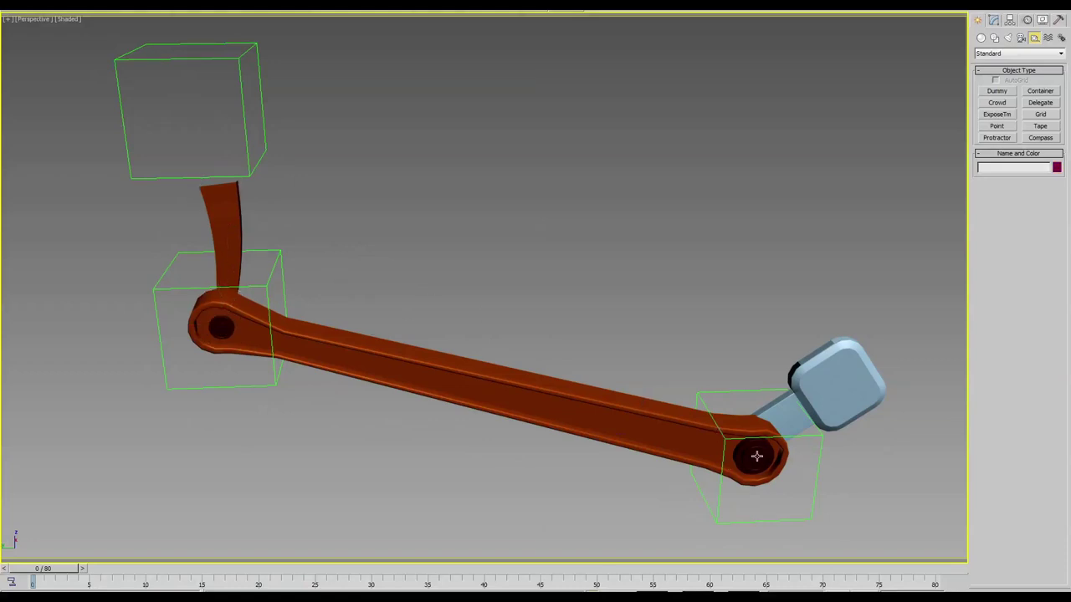
Step: Link the left dummy Dummy002 to the upper Dummy003 and test by moving Dummy003
left_click(247, 156)
right_click(253, 154)
left_click(276, 158)
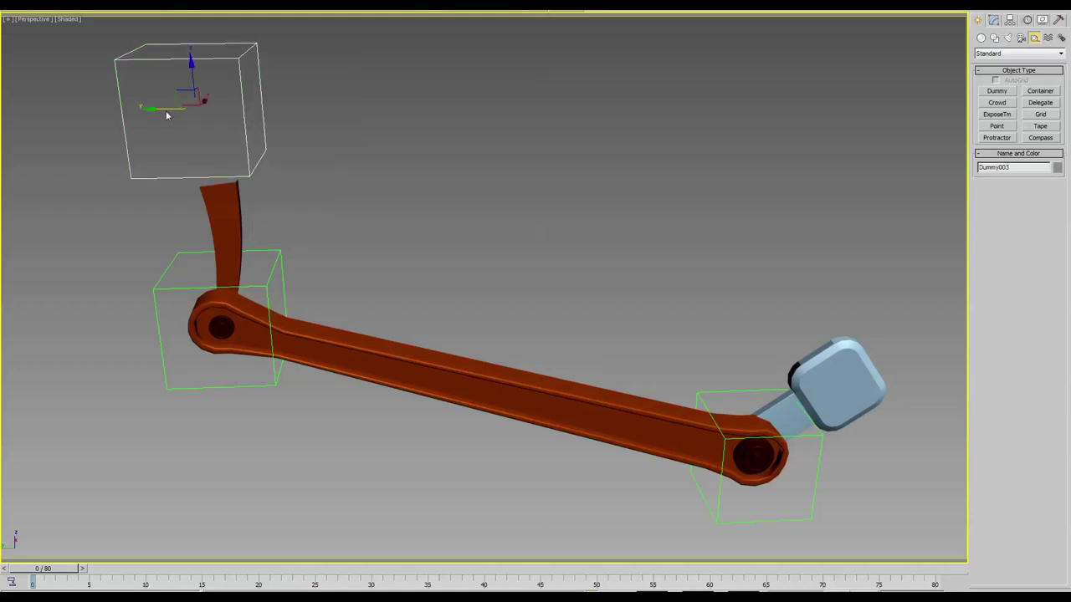
left_click_drag(166, 116, 180, 126)
left_click(281, 276)
left_click_drag(222, 314, 251, 169)
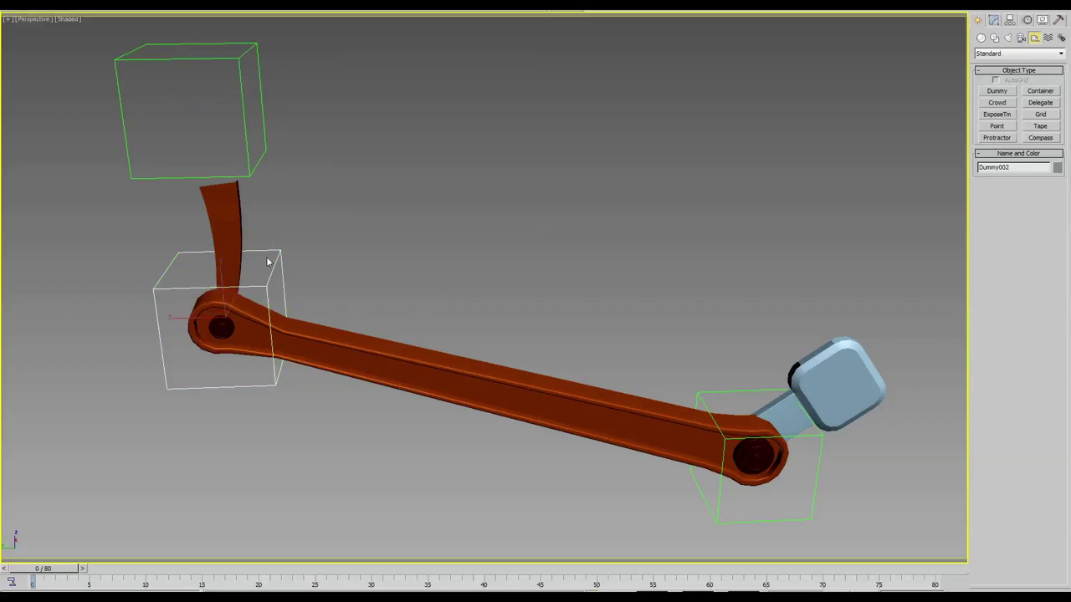
left_click(253, 166)
right_click(254, 162)
left_click(270, 171)
mouse_move(164, 117)
left_mouse_down()
mouse_move(148, 119)
mouse_move(159, 127)
left_mouse_up()
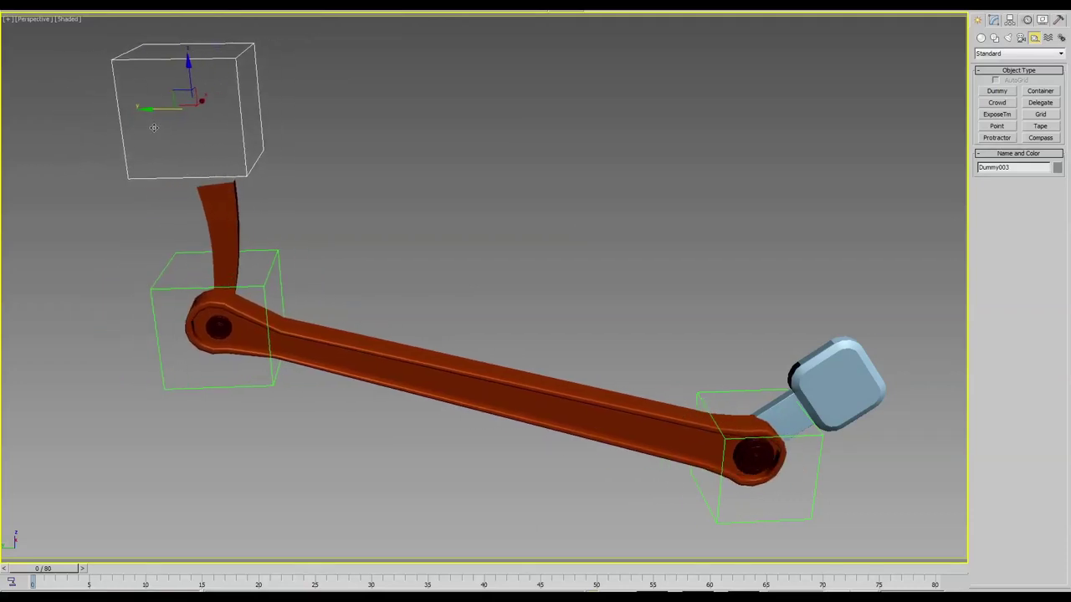
Step: Delete Dummy001 at the beam's right end and reselect TopBeam
left_click(479, 246)
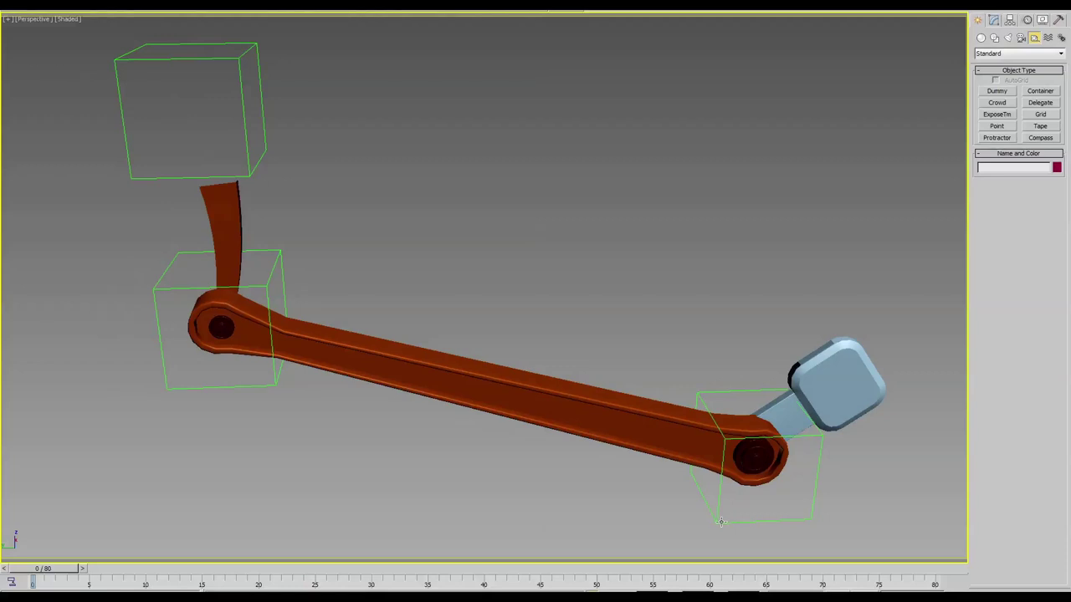
left_click(775, 520)
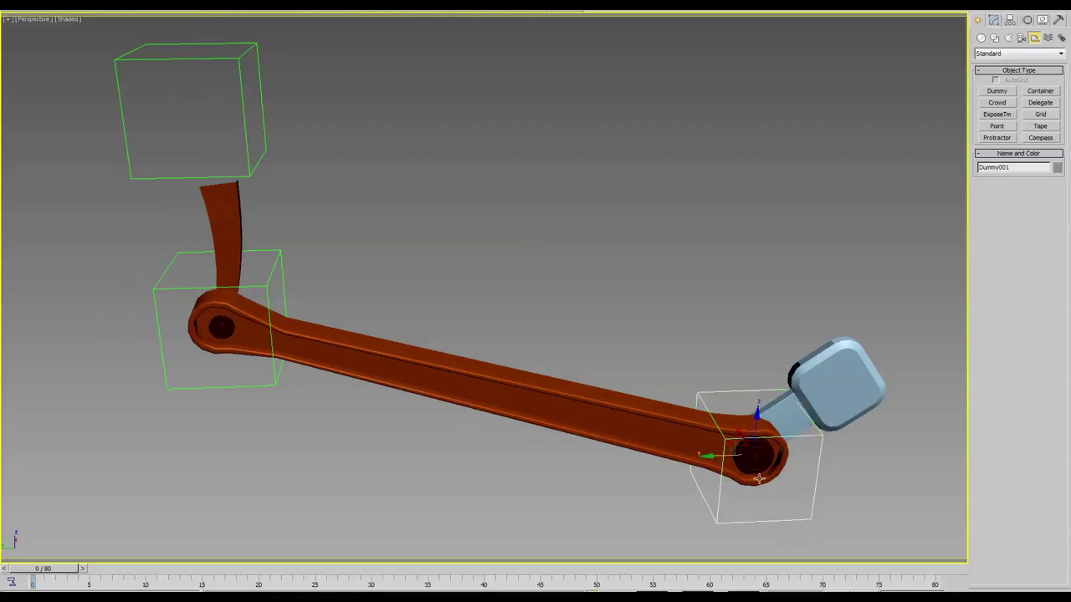
key("Delete")
left_click(702, 453)
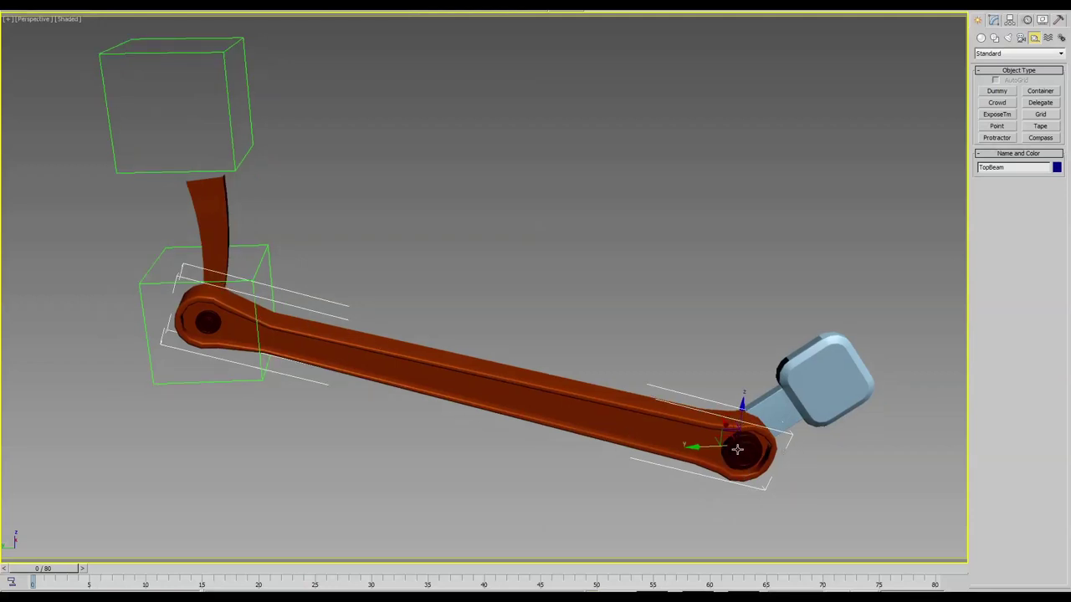
mouse_move(724, 428)
middle_mouse_down("alt")
mouse_move(373, 285)
mouse_move(435, 322)
mouse_move(428, 348)
mouse_move(437, 351)
middle_mouse_up("alt")
left_click(533, 327)
left_click(721, 507)
left_click(673, 472)
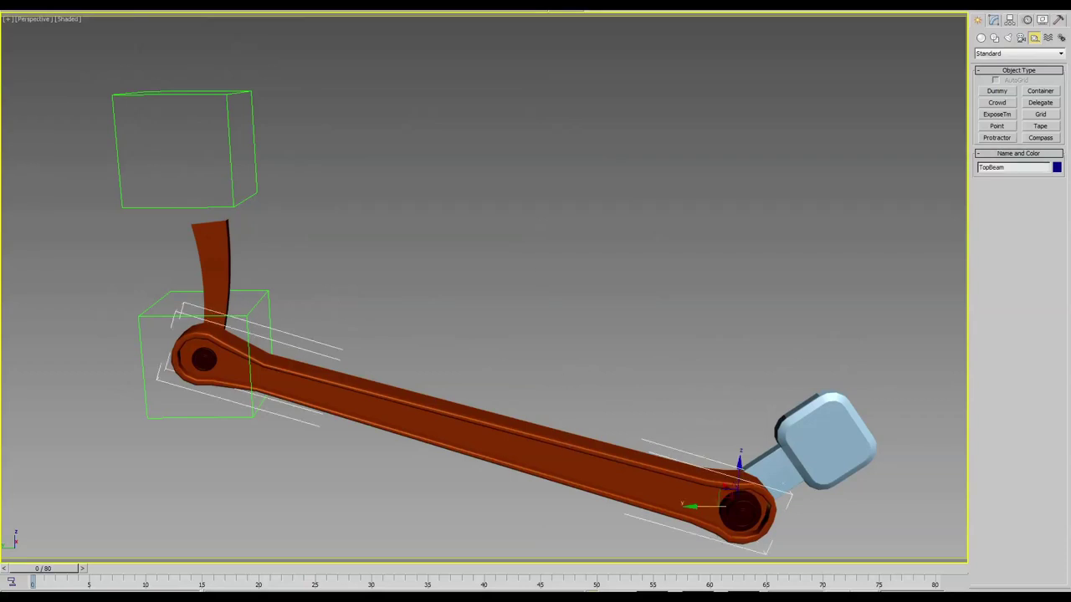
Step: Create an HI Solver IK chain from the orange beam to the upper dummy and test its goal
key("alt+a")
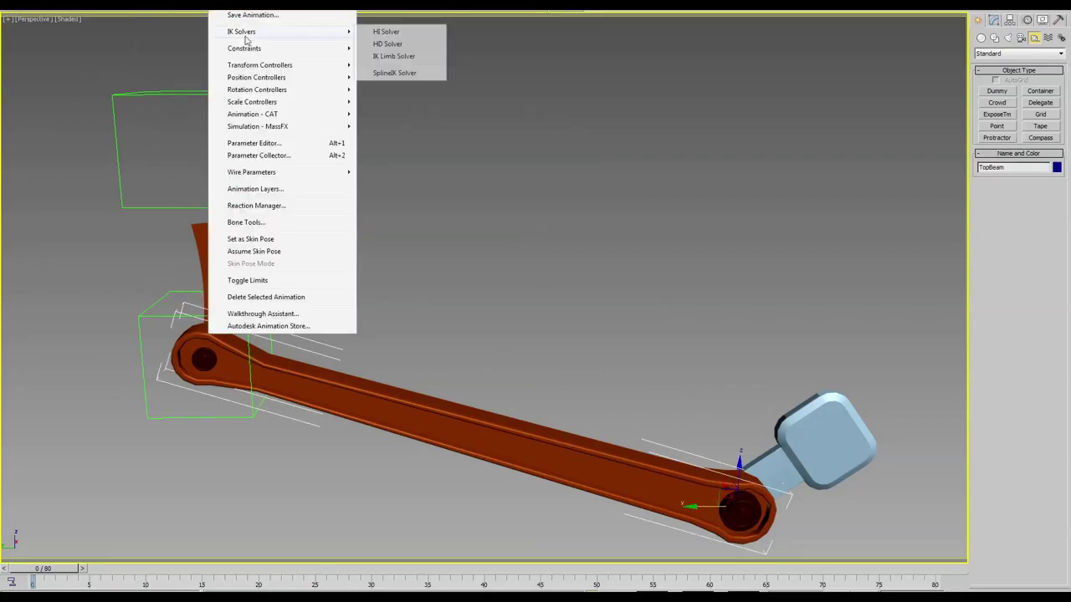
mouse_move(251, 32)
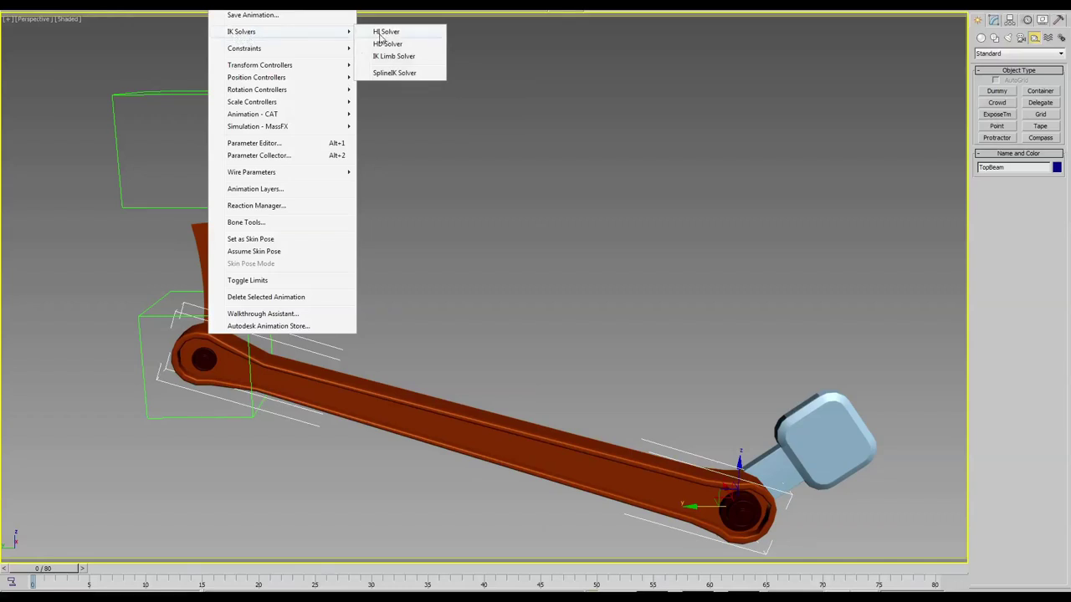
left_click(385, 33)
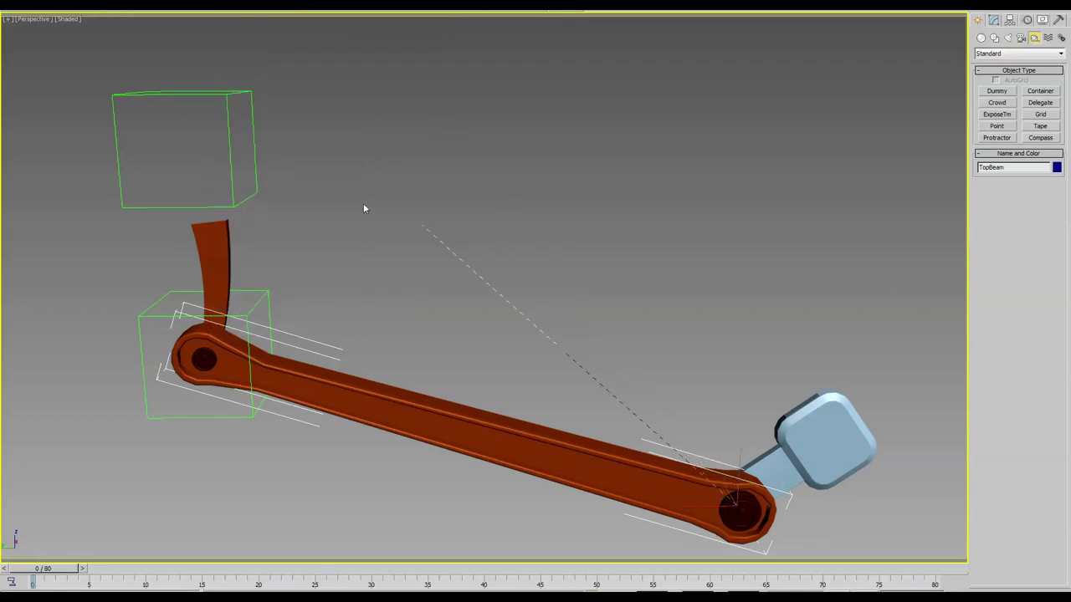
left_click(255, 159)
middle_click_drag(605, 399, 596, 356)
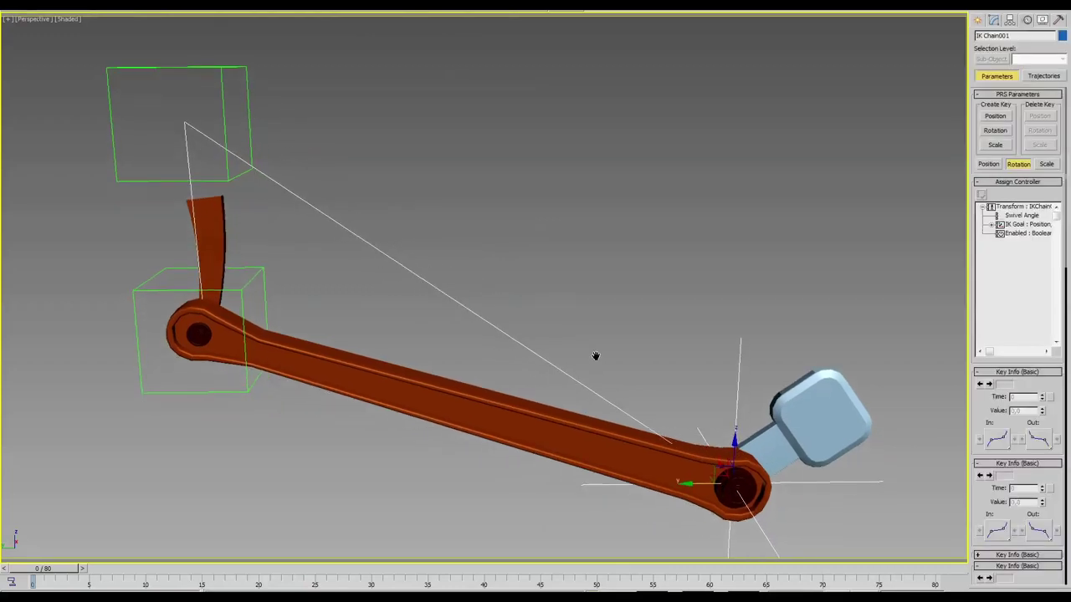
middle_click_drag(706, 440, 712, 376)
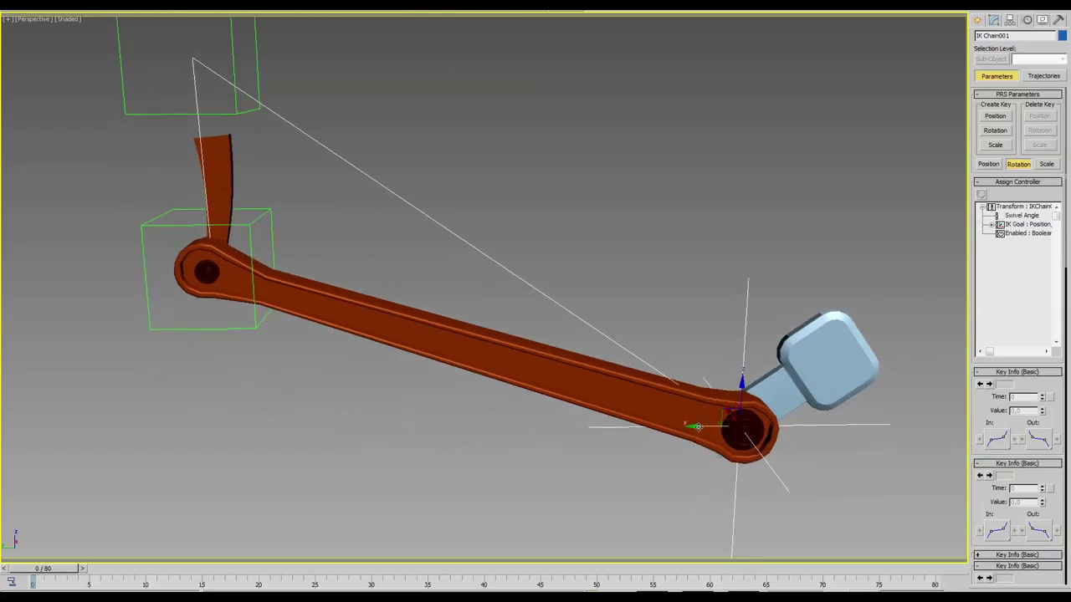
left_click_drag(709, 427, 715, 450)
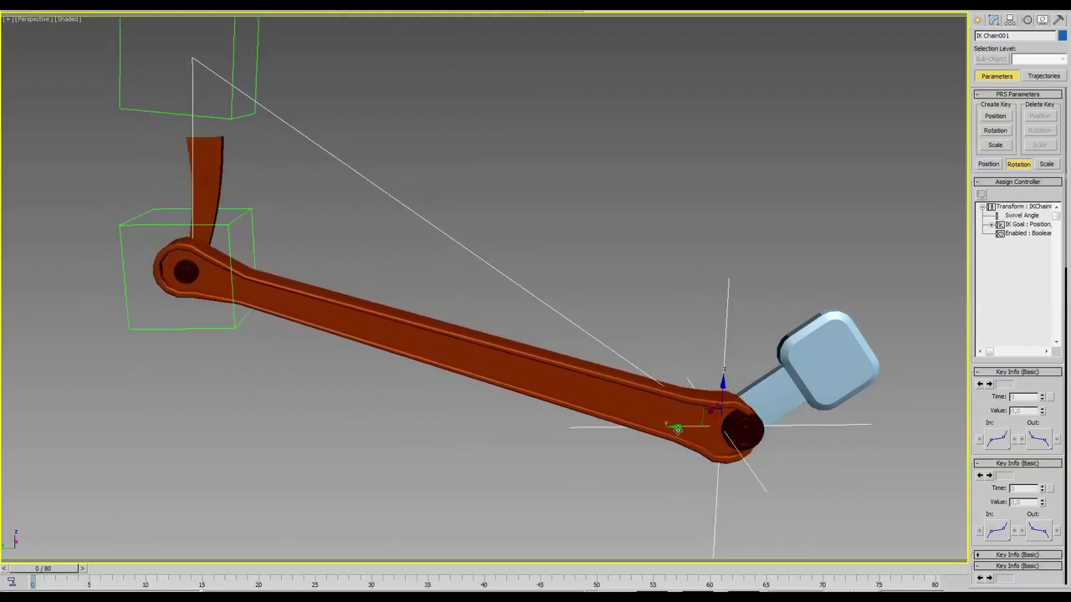
left_click(876, 498)
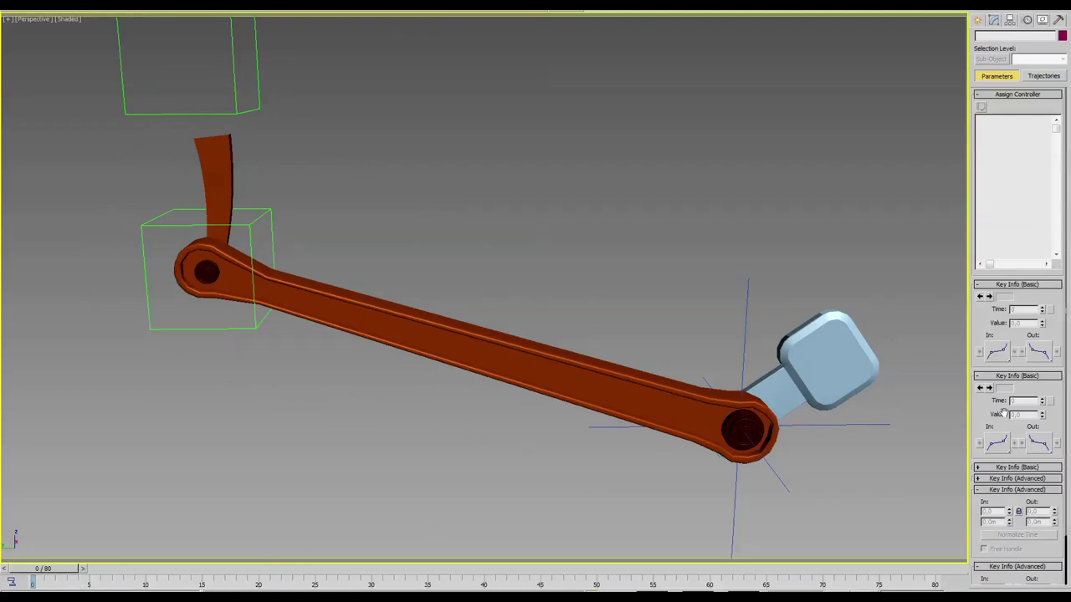
Step: Link the PinM2 pin to the blue block with Select and Link
middle_click_drag(883, 390, 821, 385)
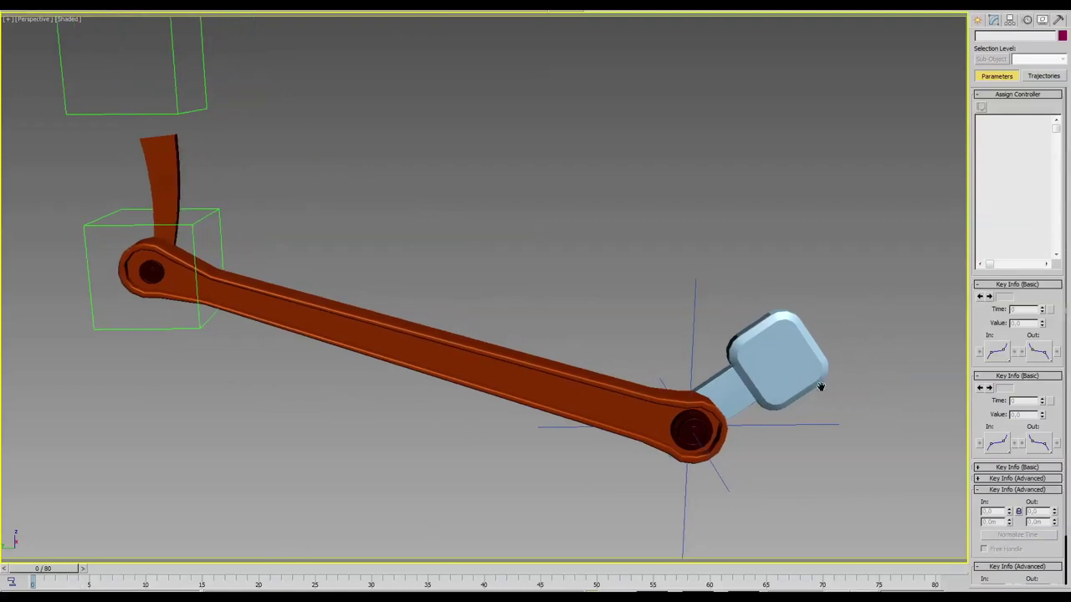
left_click(684, 431)
key("q")
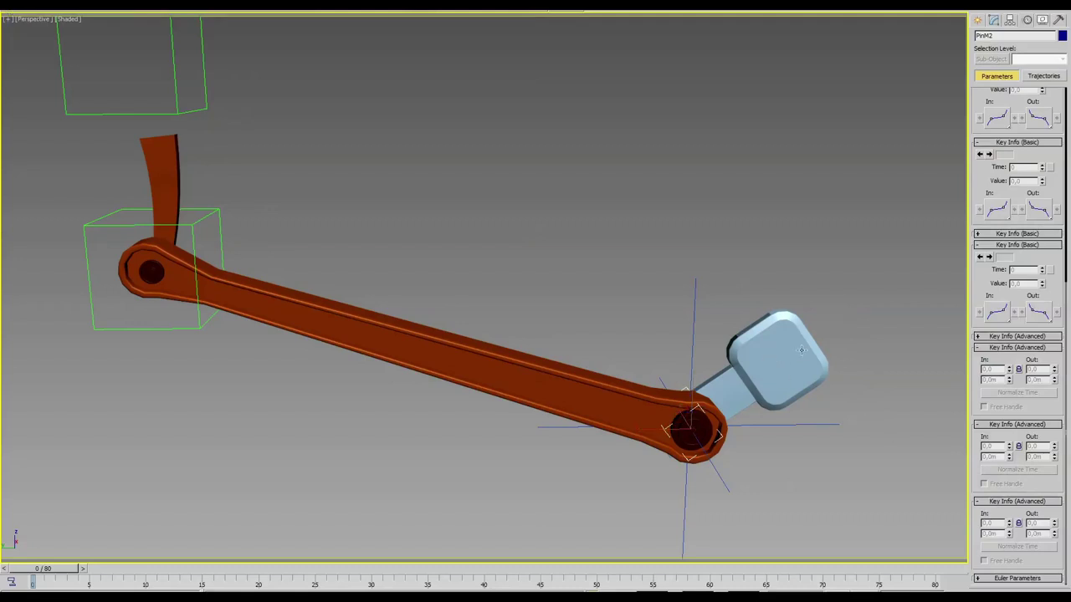
left_click_drag(694, 428, 780, 363)
left_click(779, 363)
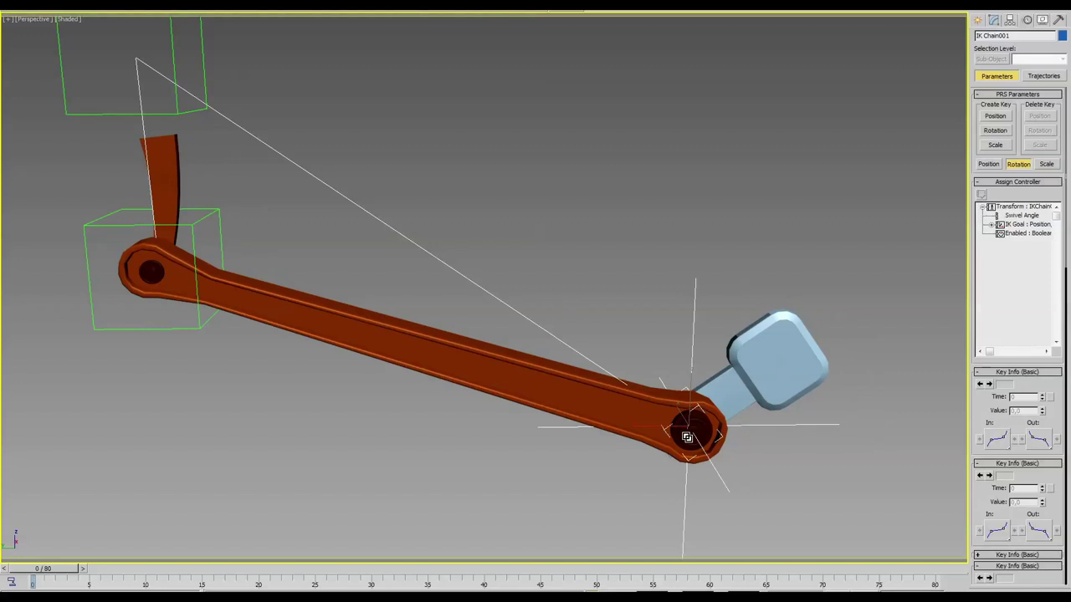
left_click(829, 490)
scroll(786, 473, "down", 3)
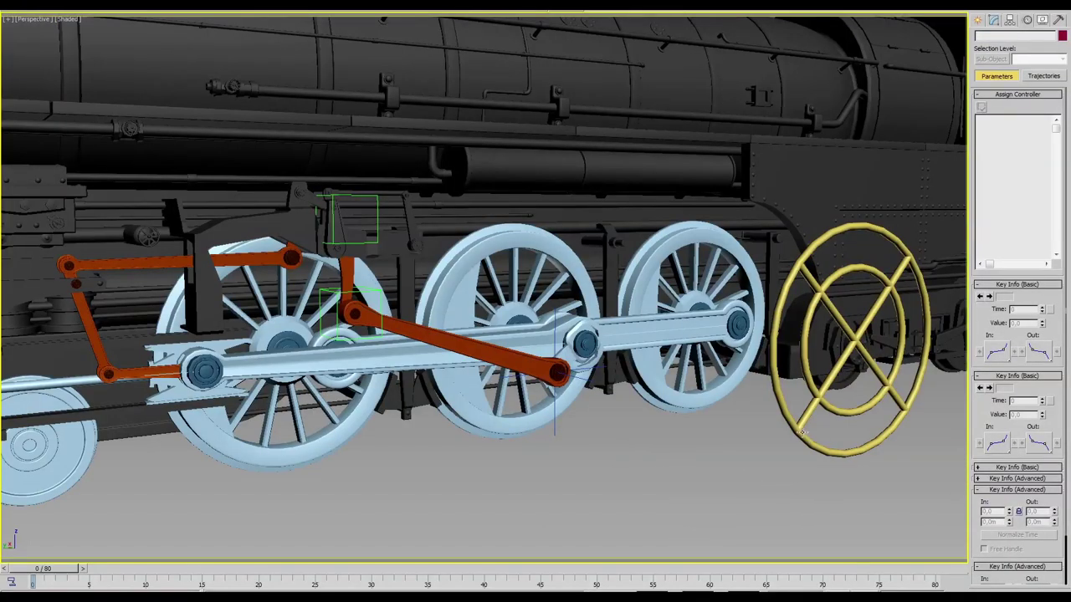
Step: Rotate the yellow donut controller to check the wheels and rods follow
right_click(802, 432)
left_click(808, 445)
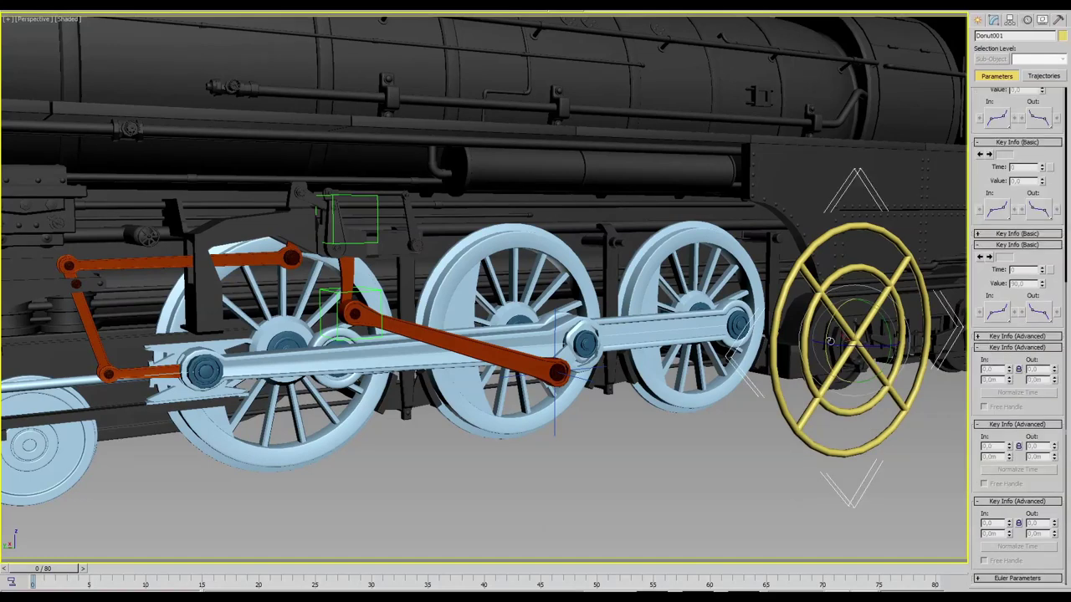
mouse_move(834, 311)
left_mouse_down()
mouse_move(830, 508)
mouse_move(832, 107)
mouse_move(784, 404)
mouse_move(759, 391)
left_mouse_up()
Step: Select Brace1_TopBeam together with the orange rod
left_click(640, 482)
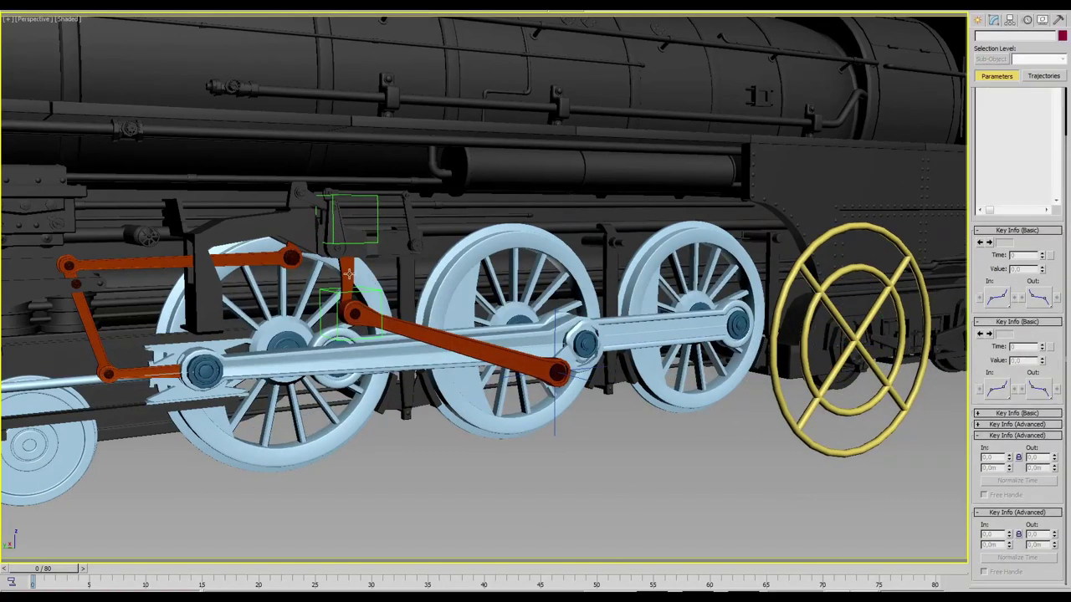
left_click(376, 331)
left_click(366, 319, "ctrl")
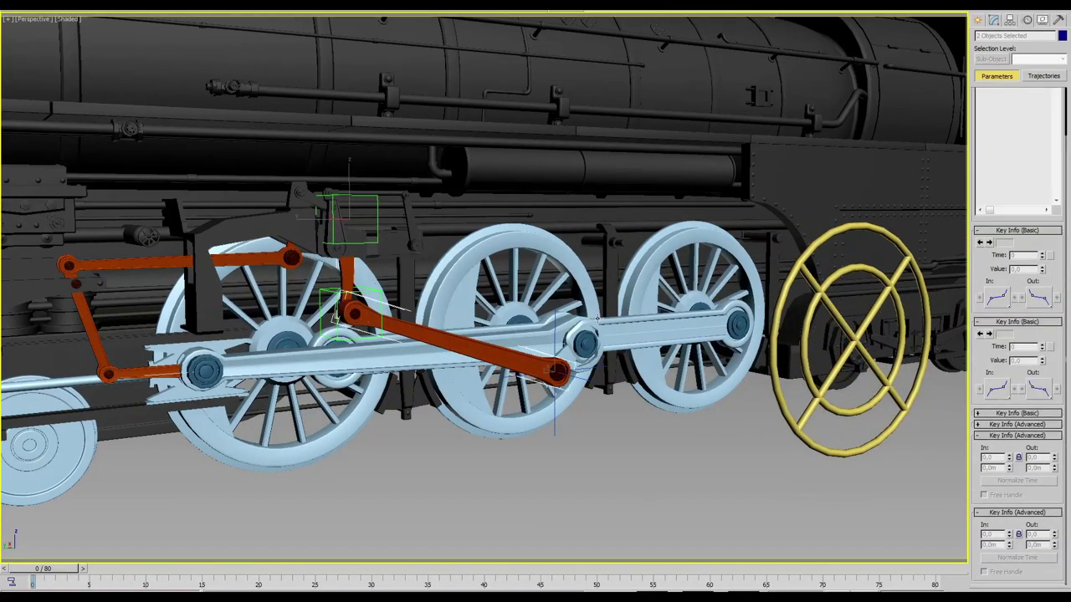
Step: Apply the light blue wheel material to the selected rods and the crank pin
key("m")
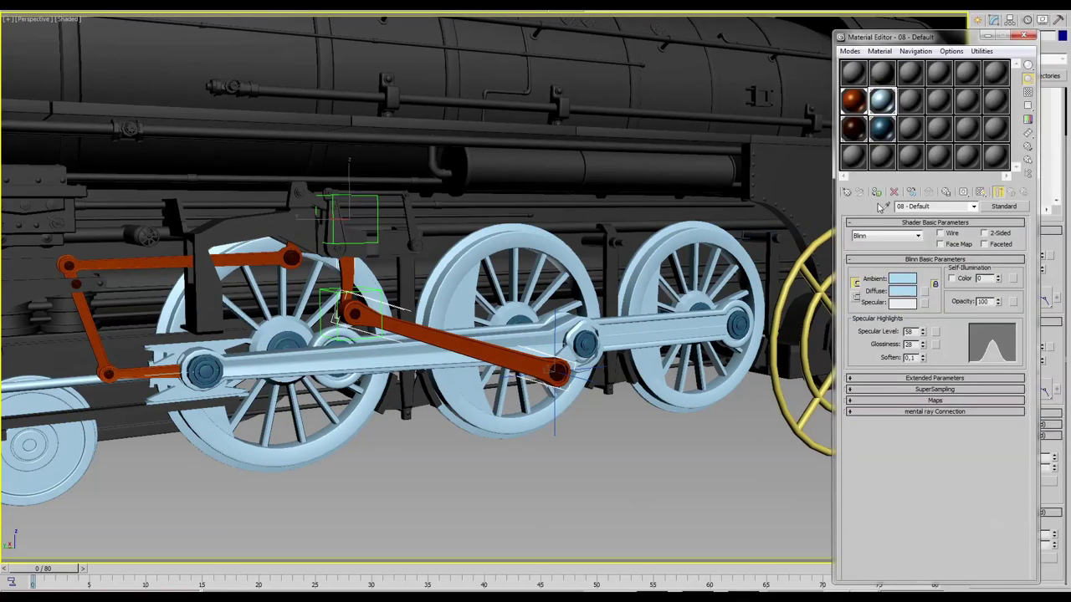
left_click(876, 192)
left_click(354, 315)
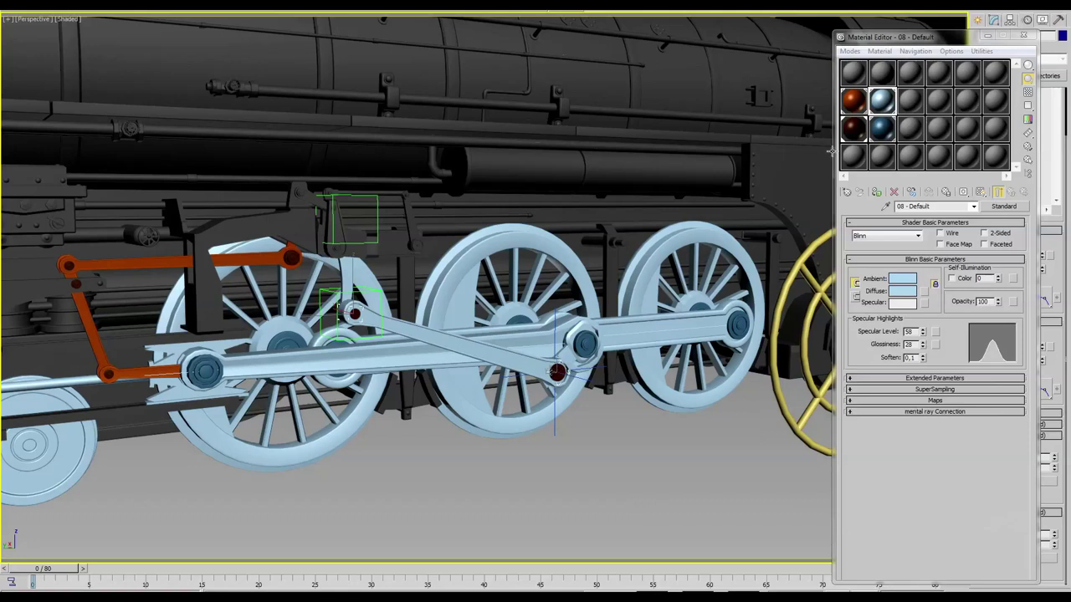
left_click(876, 191)
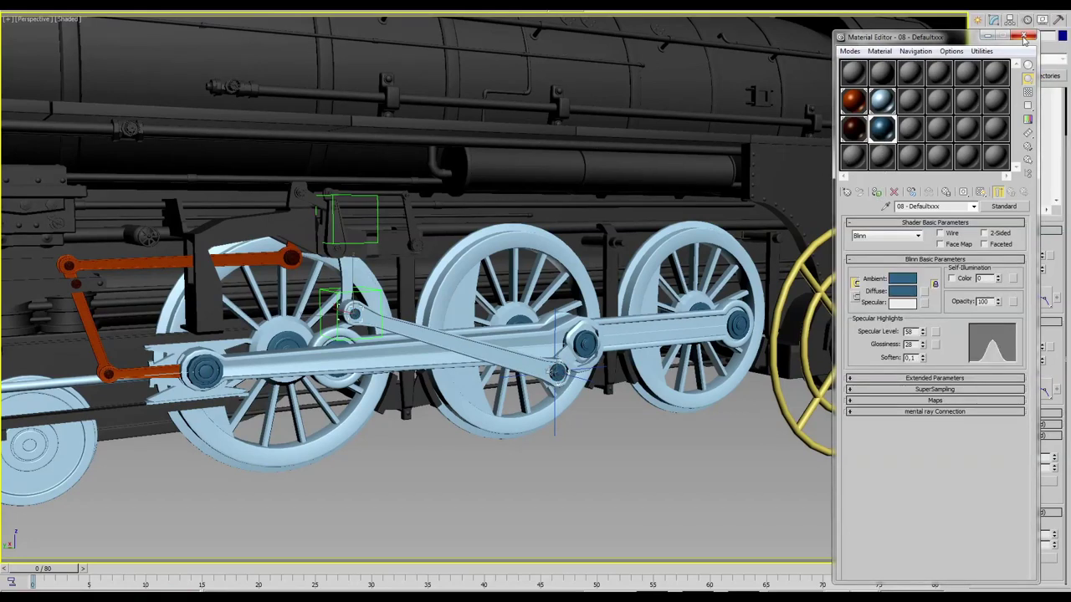
left_click(1022, 36)
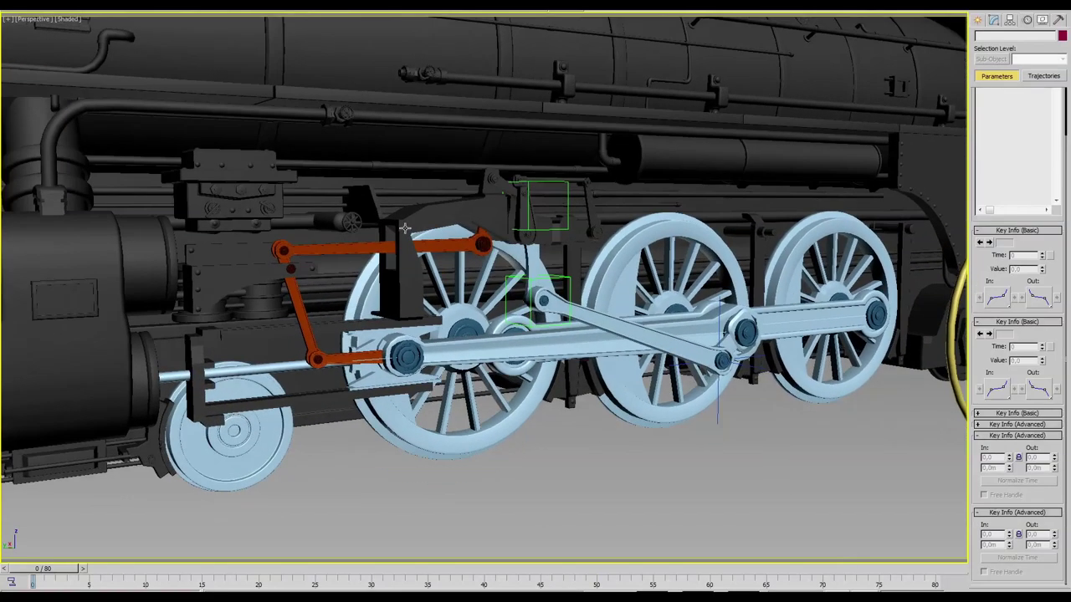
Step: Select the orange rods, blue hub and yellow donut controller
scroll(708, 426, "up", 2)
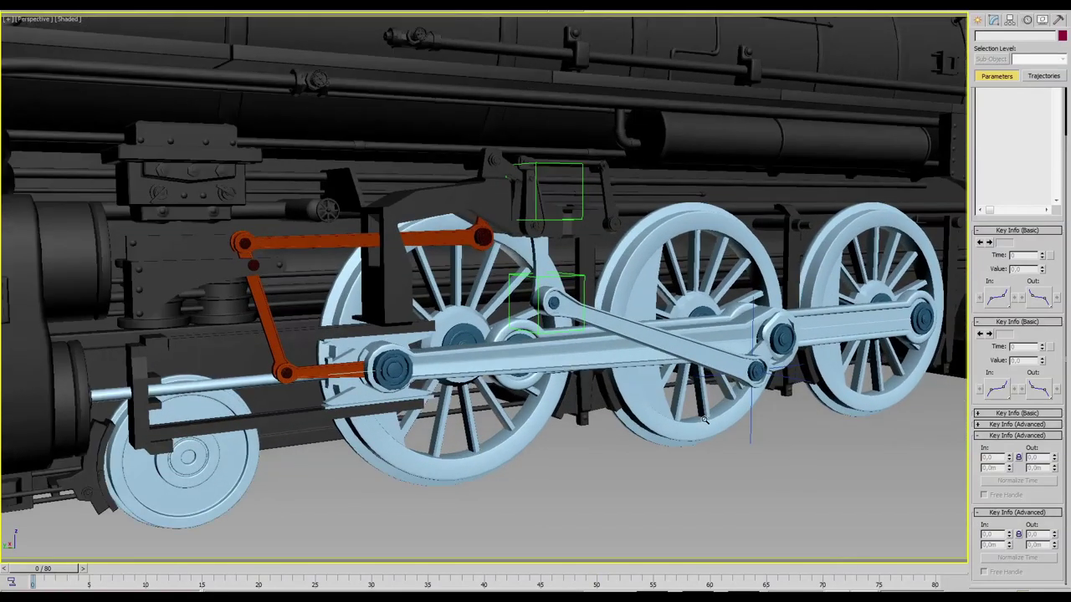
scroll(700, 421, "up", 3)
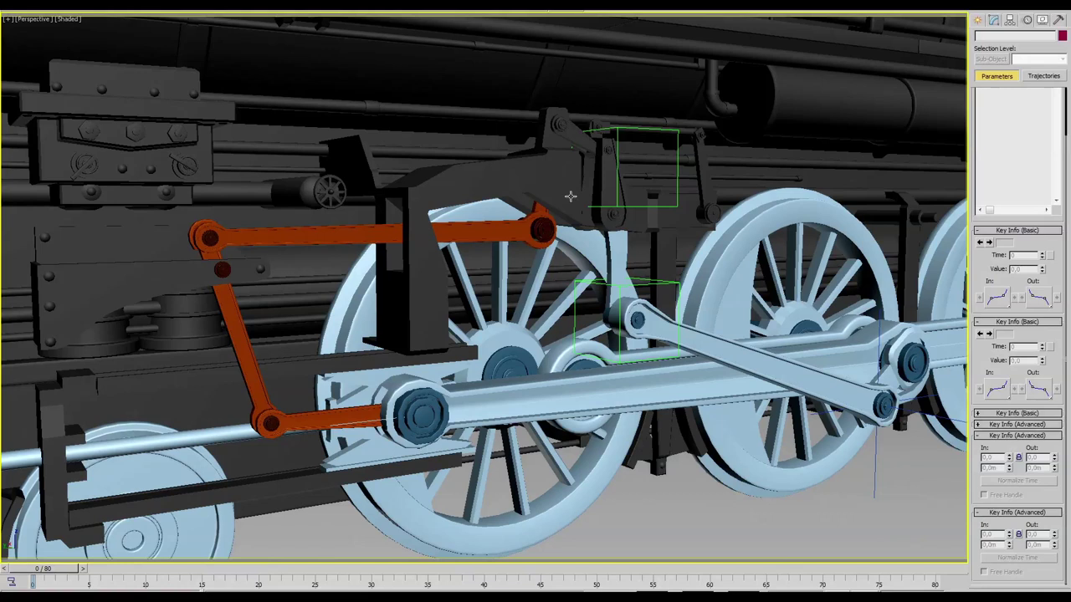
left_click(544, 227)
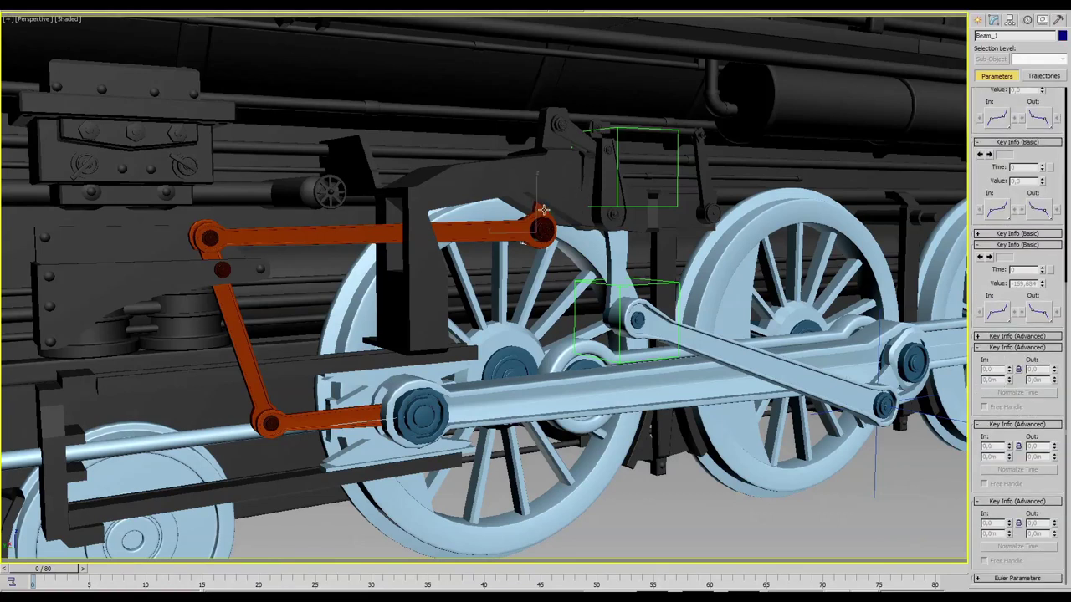
left_click(540, 227)
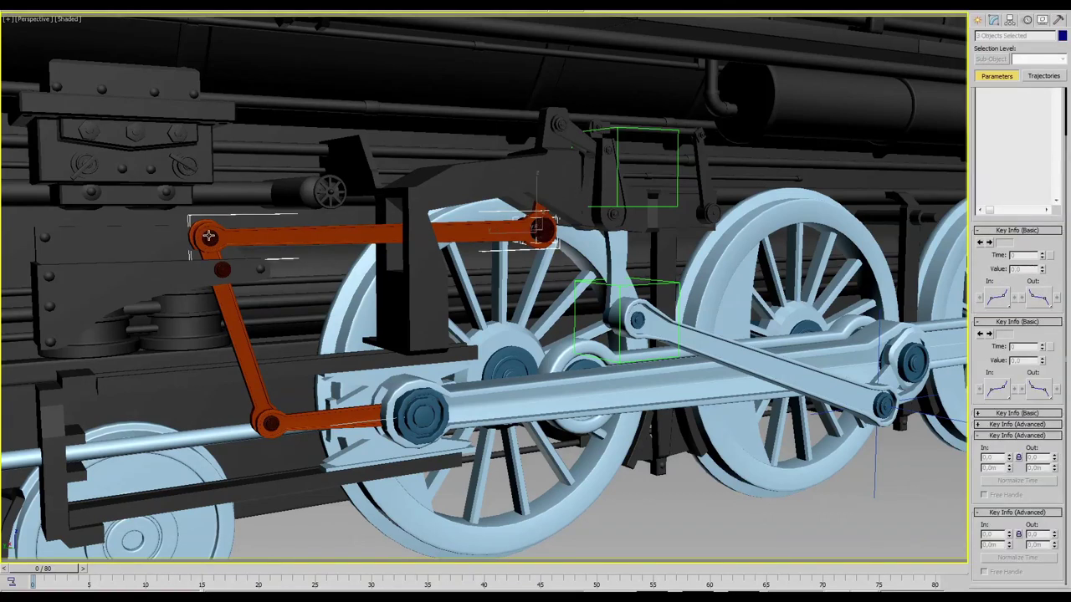
left_click(272, 422, "ctrl")
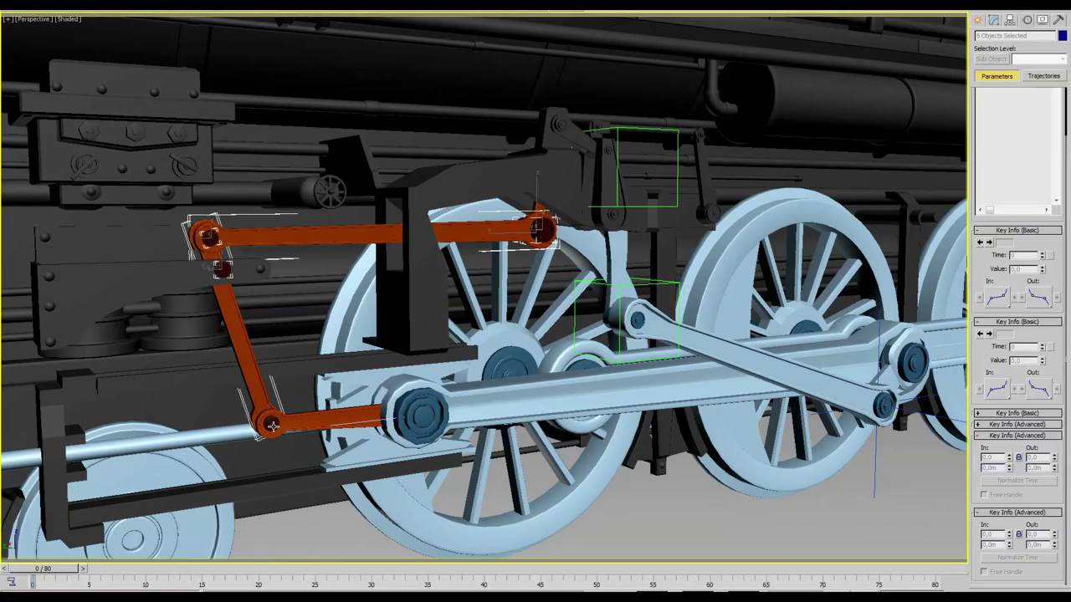
left_click(431, 423, "ctrl")
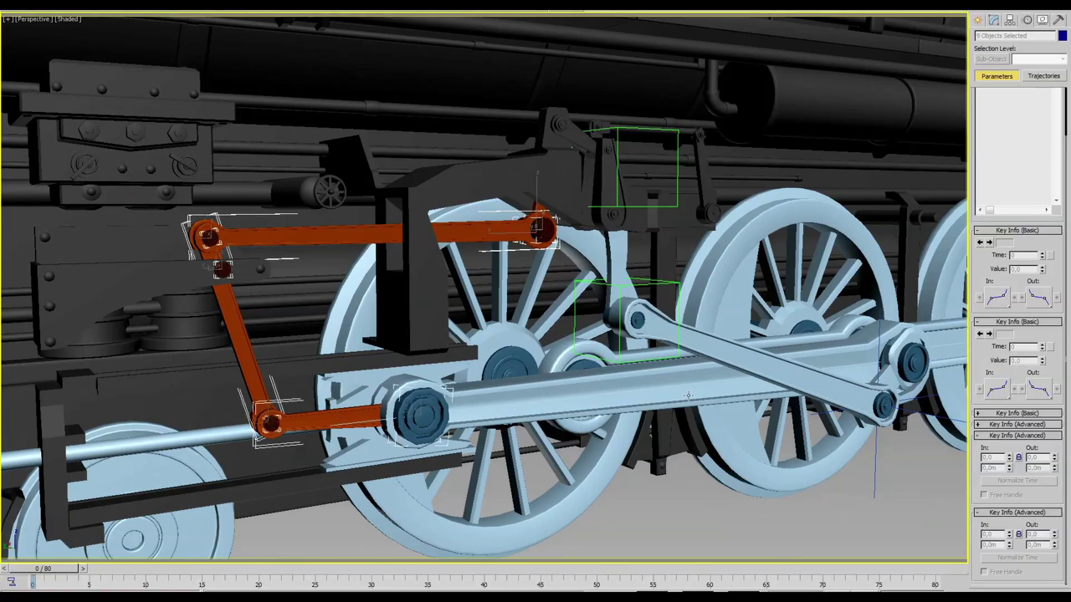
key("ctrl+shift+z")
left_click(701, 350, "ctrl")
key("shift+z")
Step: Isolate the selected parts with Alt+Q and pick the Dummy helper tool
key("alt+q")
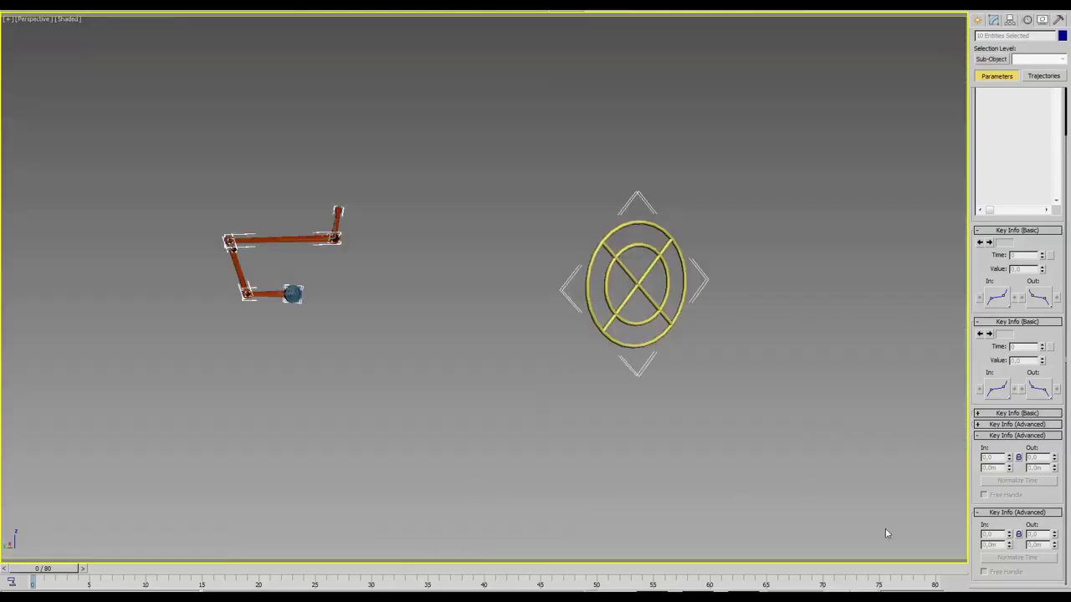
mouse_move(875, 518)
middle_mouse_down("ctrl+alt")
mouse_move(521, 394)
mouse_move(649, 455)
mouse_move(639, 458)
middle_mouse_up("ctrl+alt")
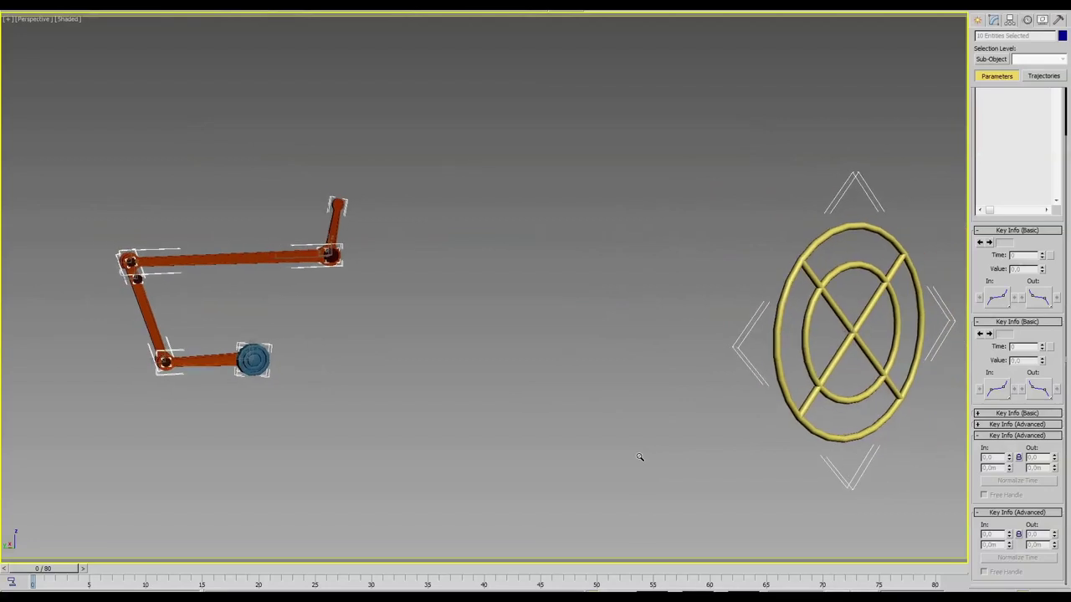
left_click(512, 463)
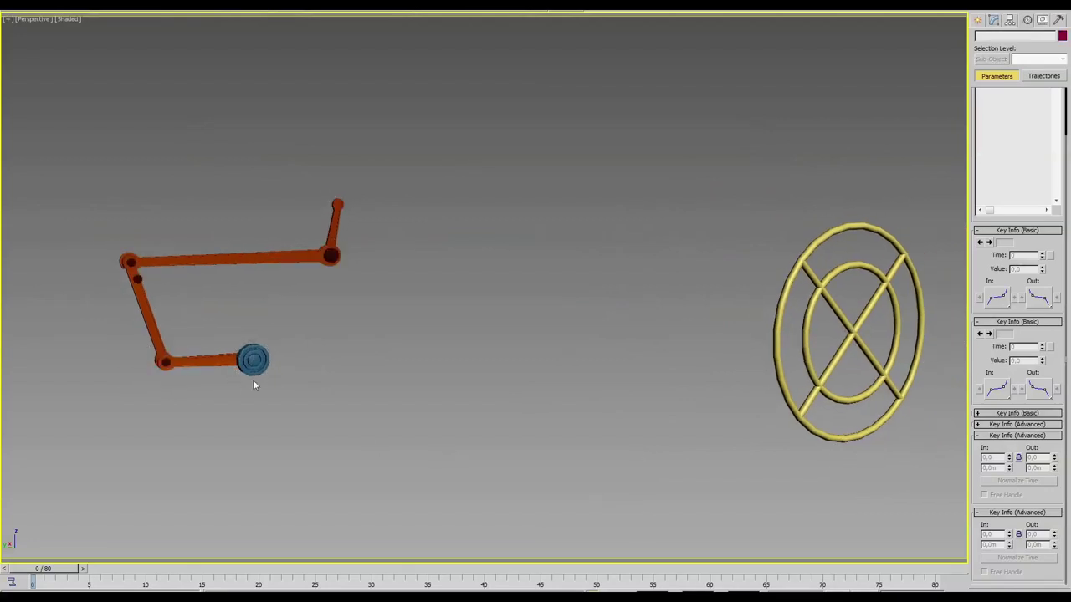
middle_click_drag(244, 388, 286, 400)
left_click(994, 20)
left_click(997, 90)
middle_click_drag(333, 357, 449, 371)
Step: Draw a new Dummy helper below the blue hub
scroll(450, 371, "up", 3)
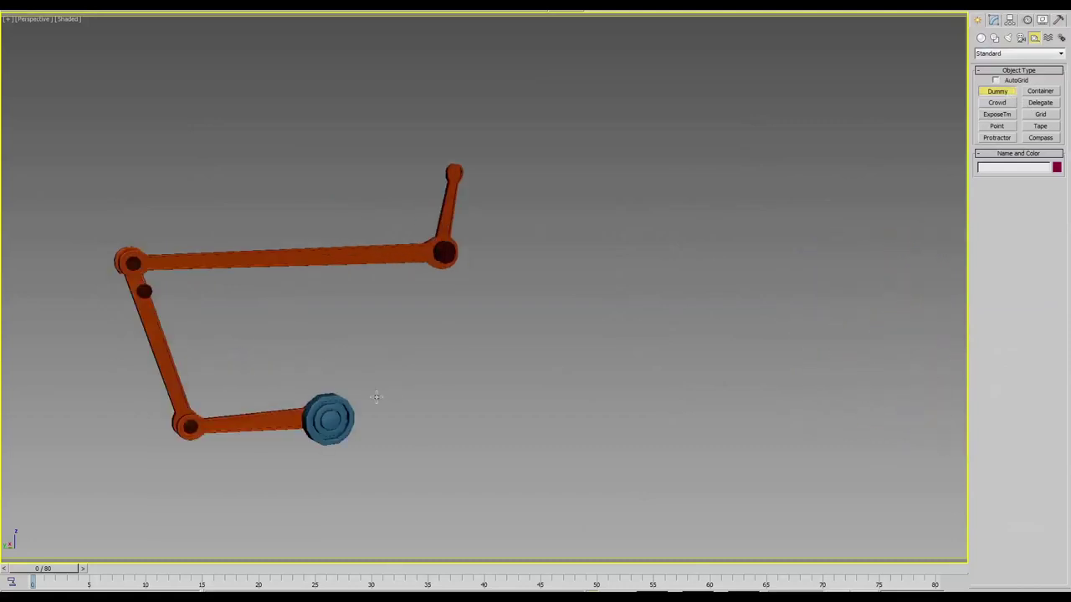
middle_click_drag(360, 405, 460, 357)
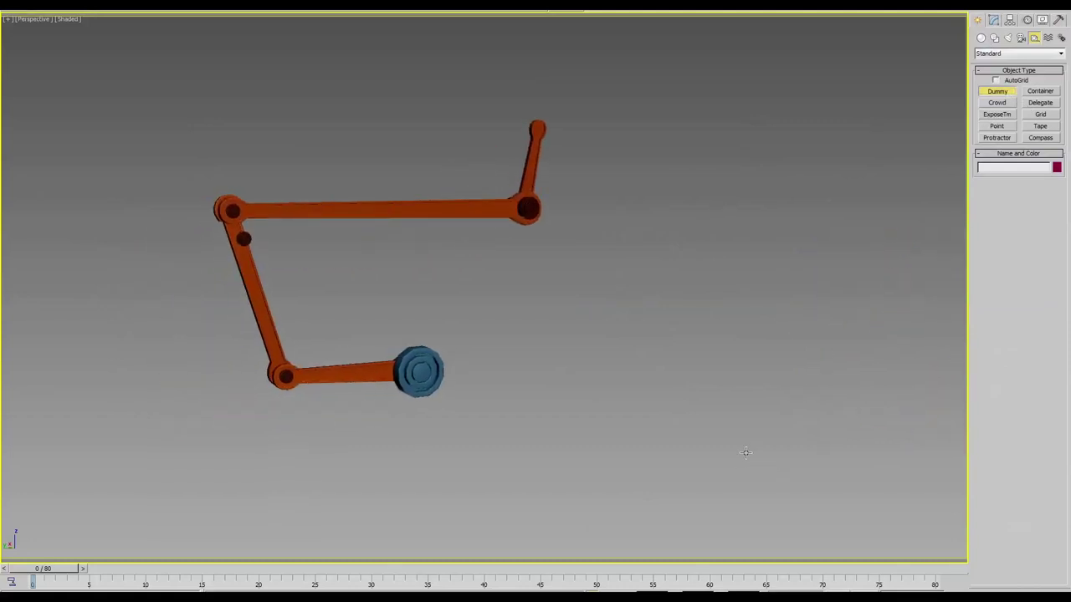
left_click_drag(469, 406, 493, 430)
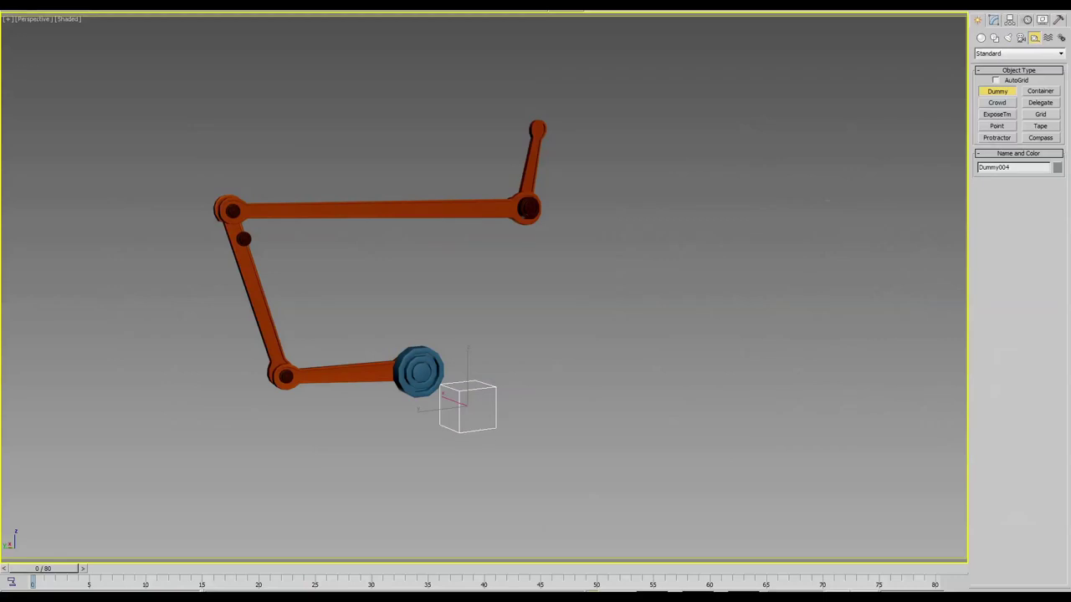
middle_click_drag(452, 393, 428, 364, "alt")
mouse_move(511, 385)
middle_mouse_down("alt")
mouse_move(454, 387)
mouse_move(519, 373)
middle_mouse_up("alt")
Step: Align the dummy onto the Beam2Tip hub's pivot and scale it down to fit
key("alt+a")
left_click(363, 430)
left_click(630, 196)
left_click(691, 359)
key("e")
key("r")
left_click_drag(348, 410, 350, 441)
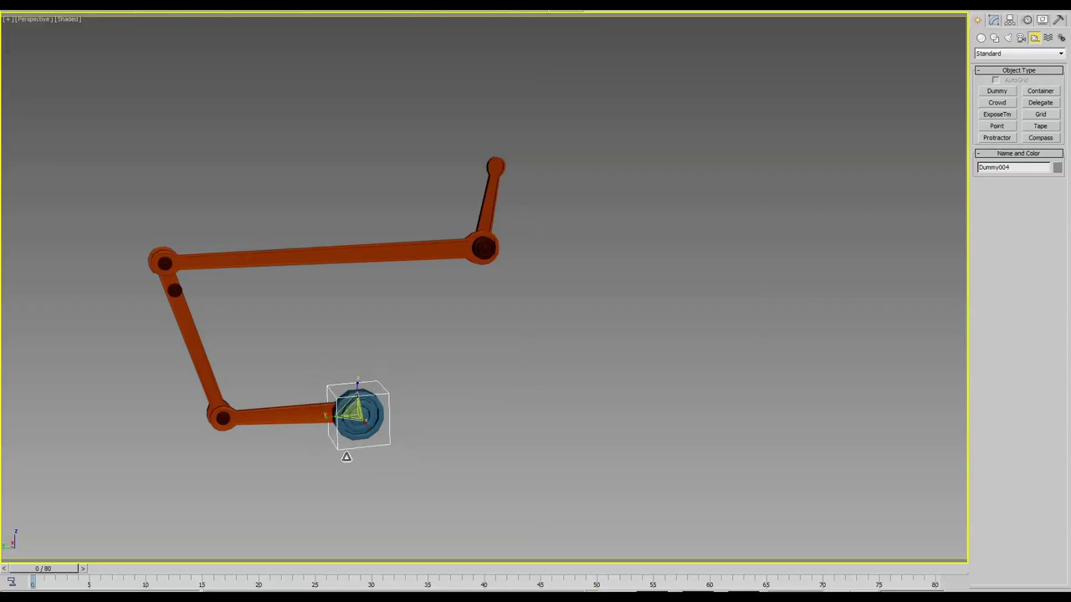
left_click(531, 371)
Step: Clone the hub dummy as Dummy005 and align it to SBPin in Y and Z
left_click(384, 447)
right_click(384, 445)
left_click(390, 454)
left_click(390, 455)
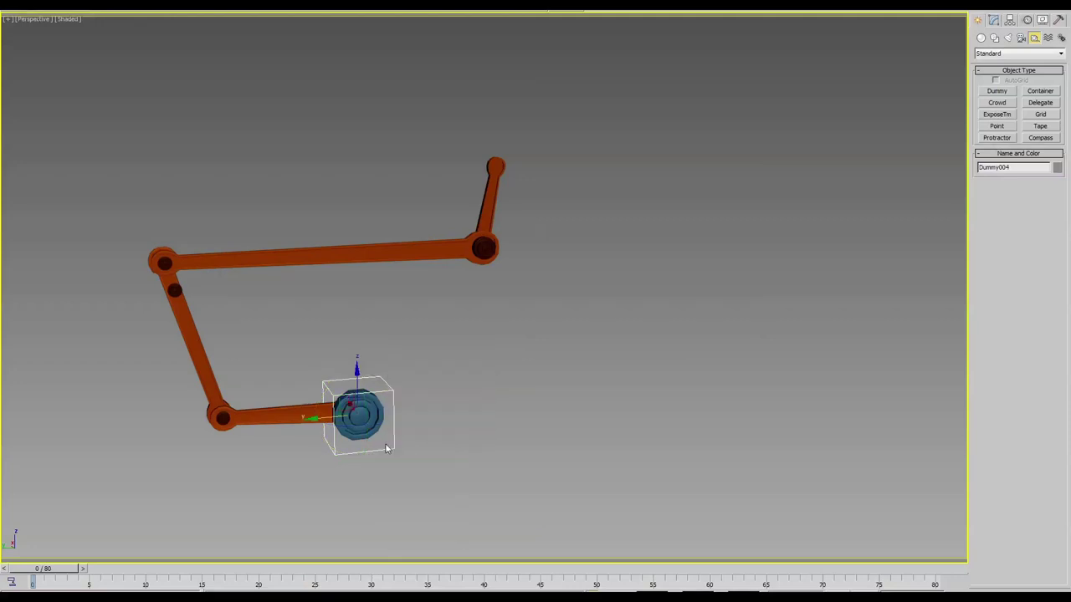
left_click_drag(321, 418, 219, 421, "shift")
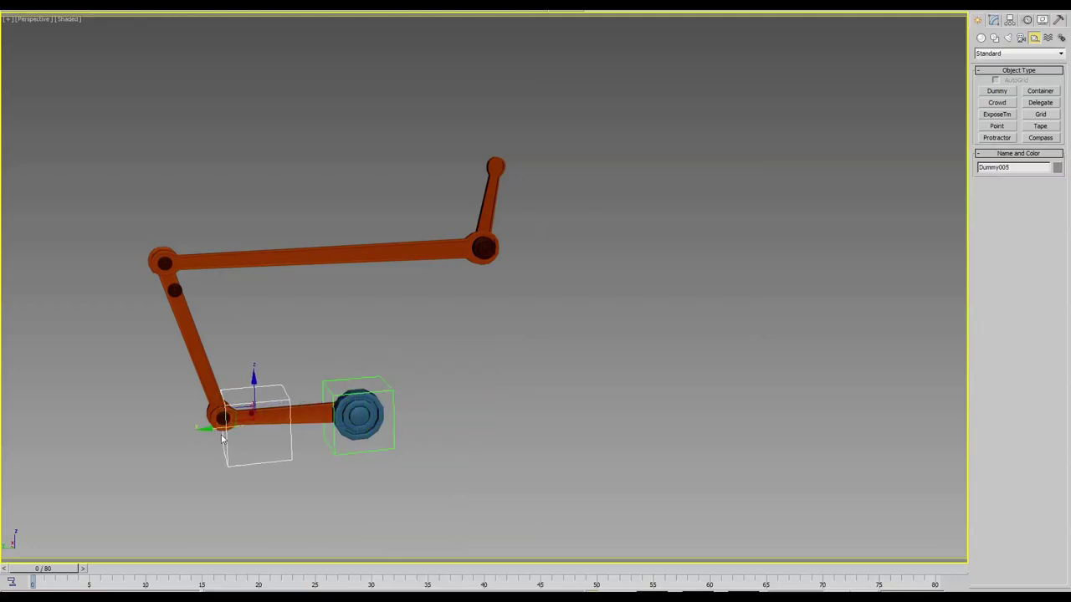
left_click(537, 345)
key("alt+a")
left_click(222, 422)
left_click(630, 196)
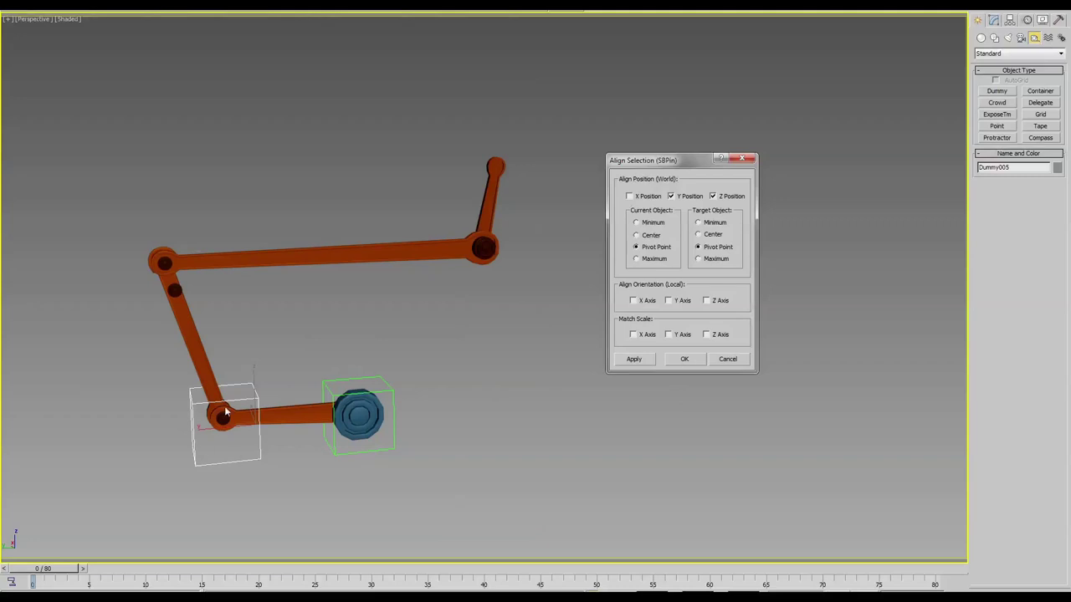
Step: Confirm the previous dummy alignment, then shift-clone the dummy upward as Dummy006
left_click(684, 359)
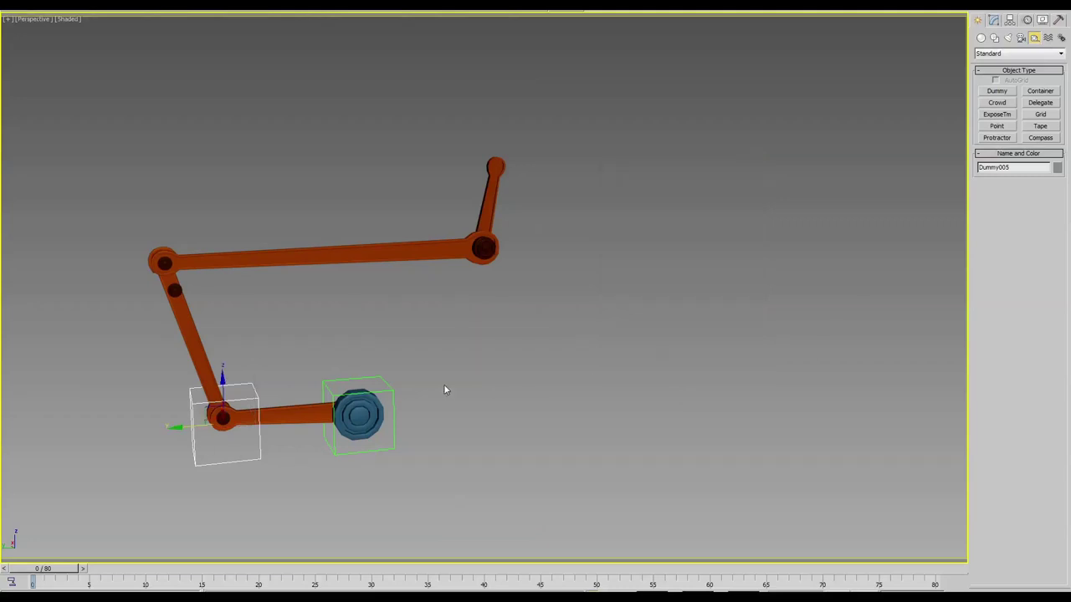
middle_click_drag(444, 384, 599, 341)
scroll(506, 357, "up", 3)
middle_click_drag(507, 357, 460, 385)
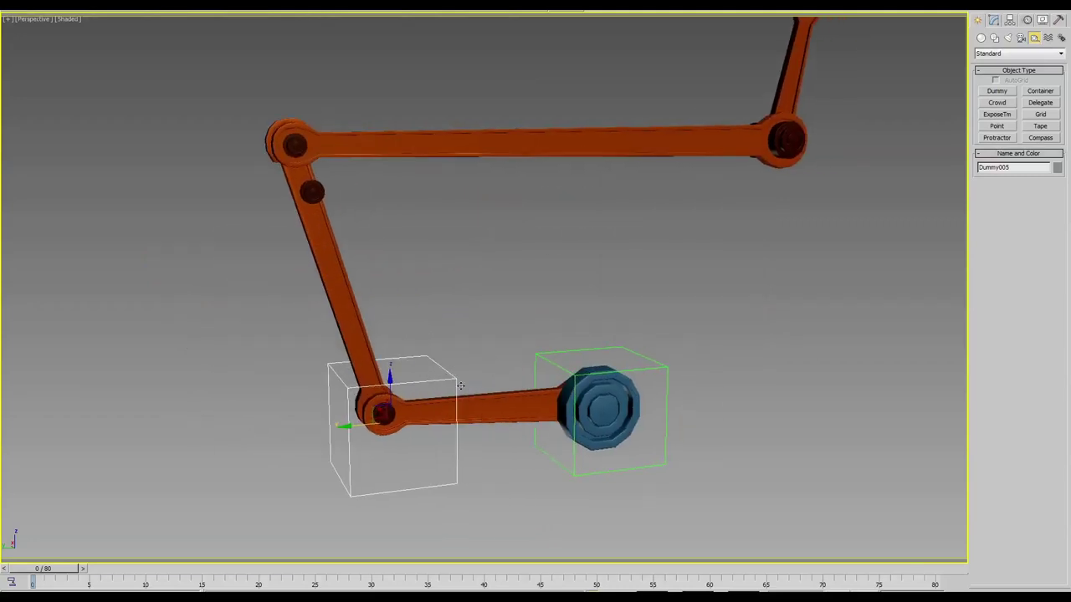
left_click_drag(399, 396, 394, 143, "shift")
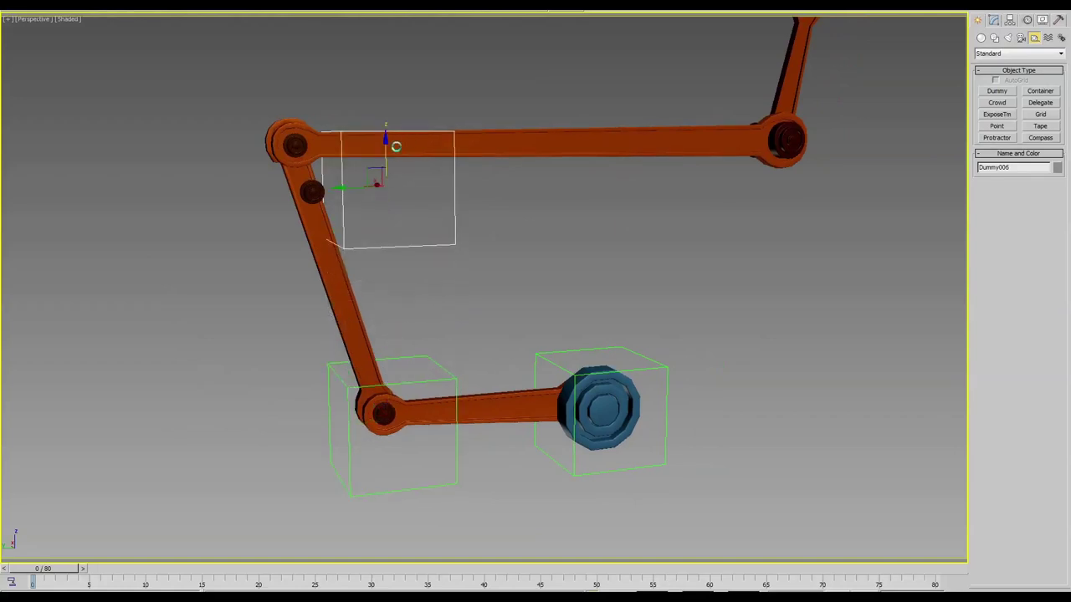
left_click(534, 346)
Step: Align Dummy006 to Pin_6 in Y and Z Position, pivot point to pivot point
left_click(334, 277)
left_click(315, 193)
left_click(378, 248)
key("alt+a")
left_click(311, 192)
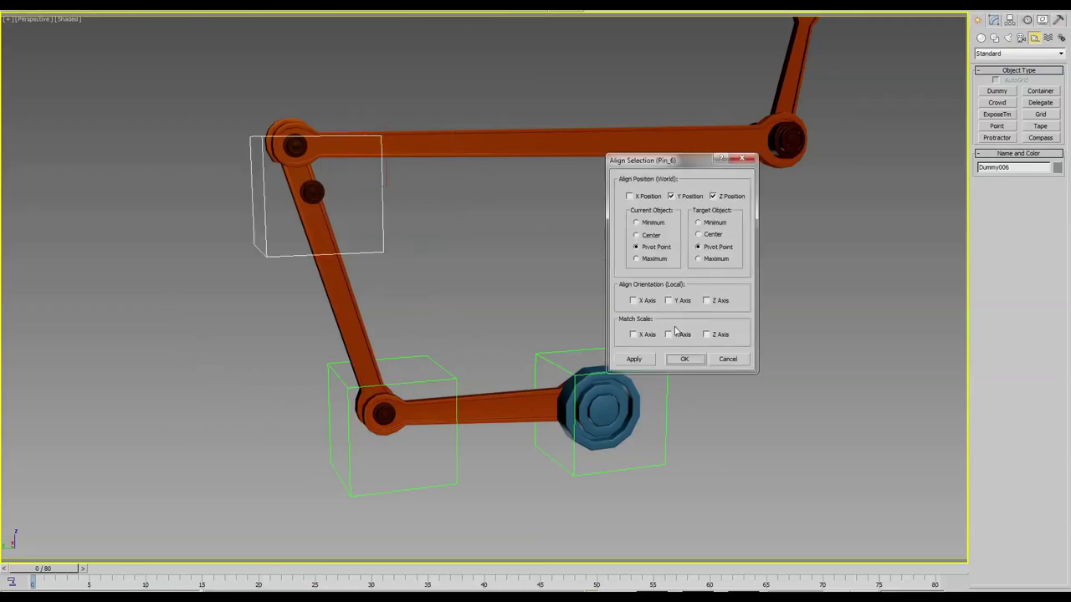
left_click(685, 359)
left_click(765, 350)
middle_click_drag(637, 380, 551, 395)
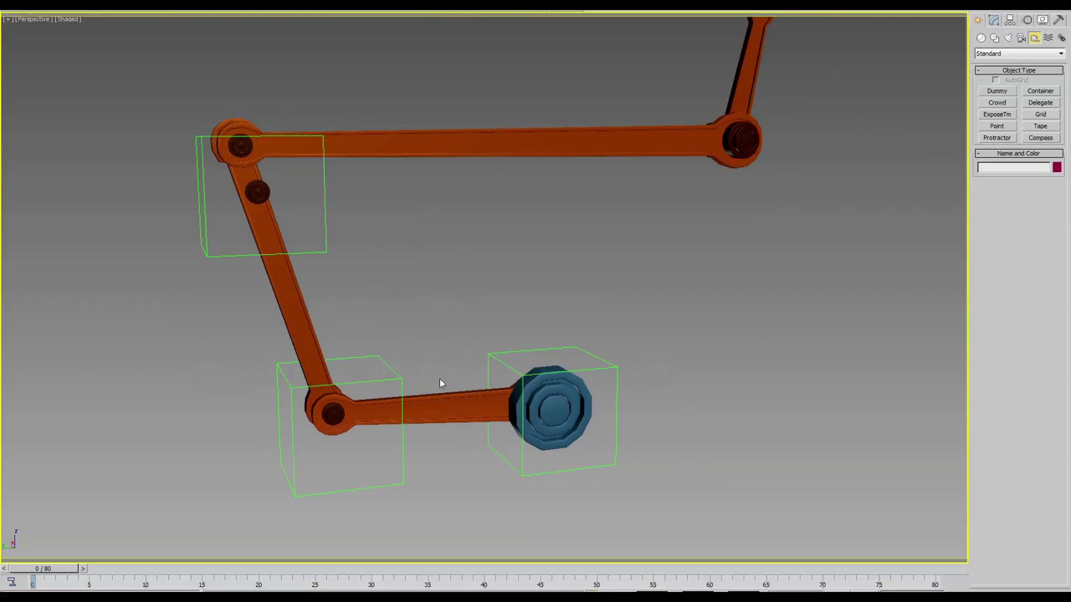
Step: Link Dummy005 to Dummy006, and the SliderBeam rod to Dummy005
left_click(297, 294)
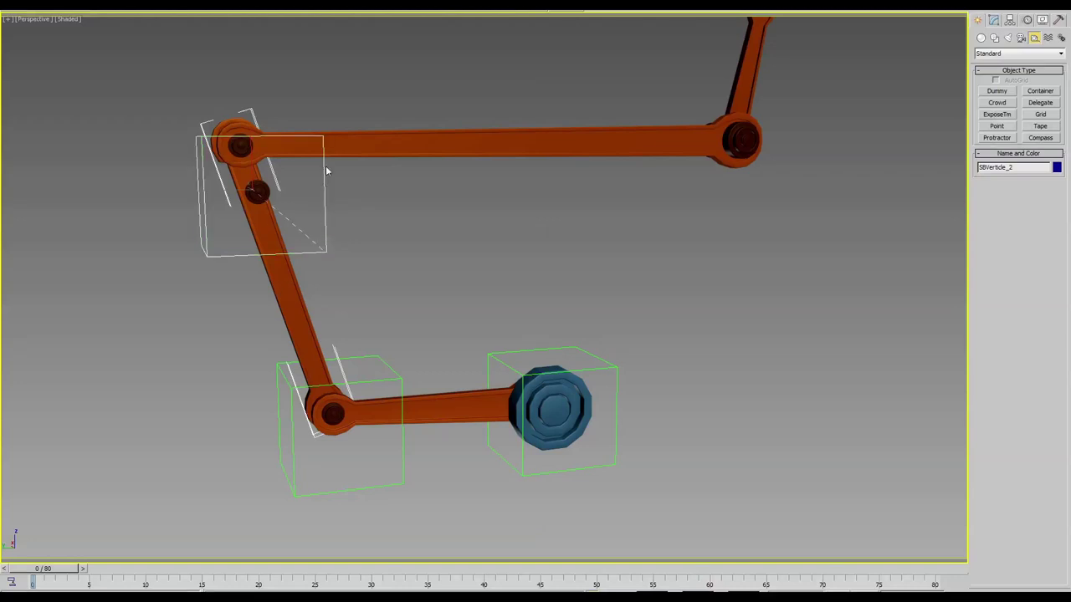
left_click(333, 413)
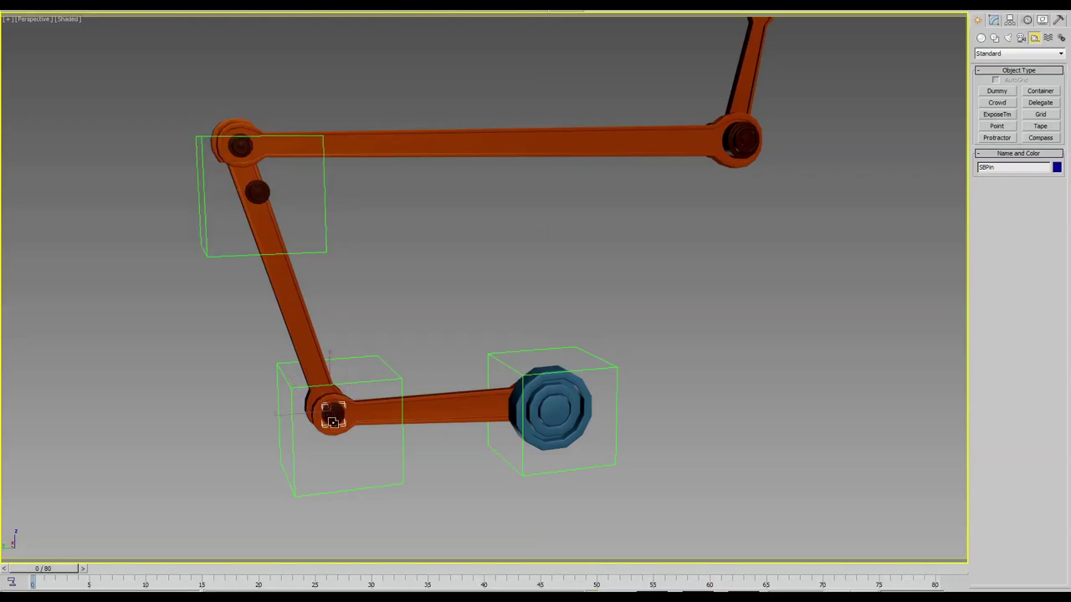
left_click(374, 382)
left_click_drag(322, 254, 322, 254)
left_click_drag(452, 406, 390, 365)
left_click(454, 309)
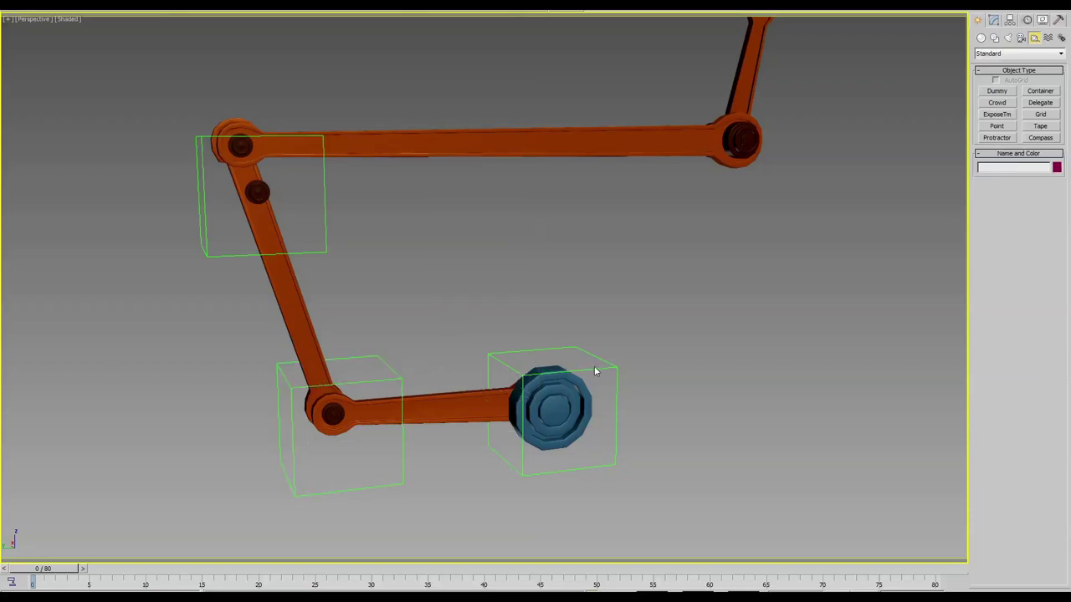
Step: Delete the dummy around the blue hub, then select the SliderBeam rod
left_click(597, 369)
key("Delete")
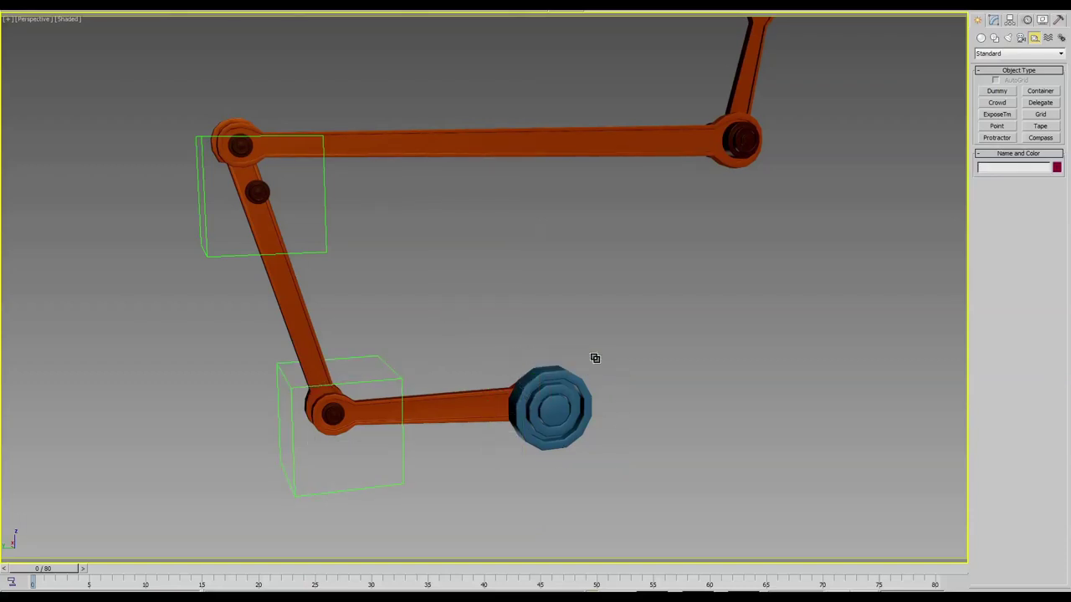
left_click(476, 412)
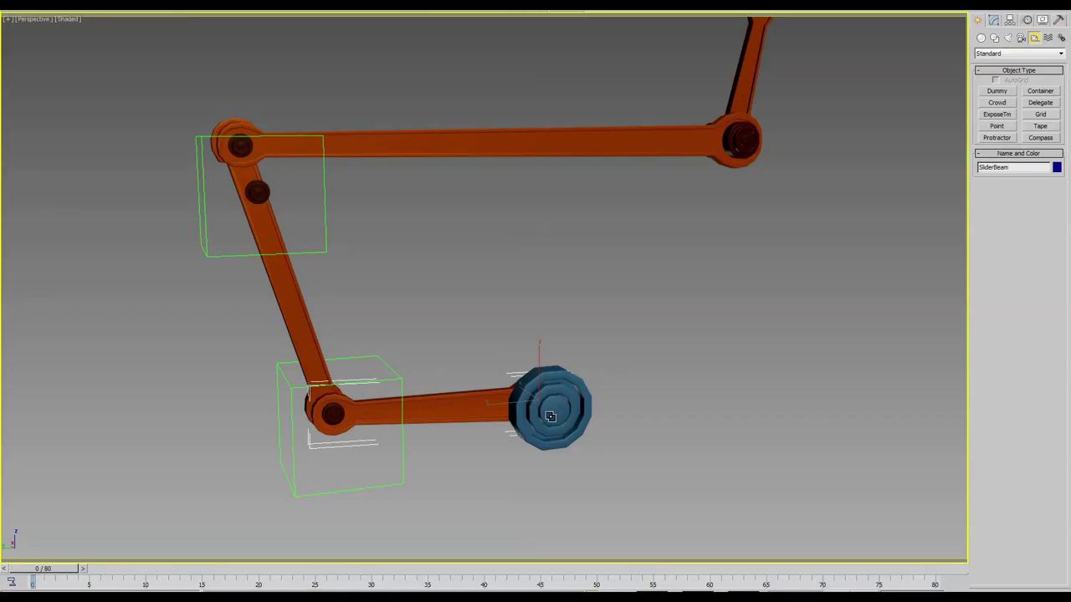
Step: Nudge the upper dummy box to check that the linked arm moves with it
left_click(474, 294)
left_click(471, 404)
left_click(327, 218)
key("w")
left_click_drag(214, 193, 216, 193)
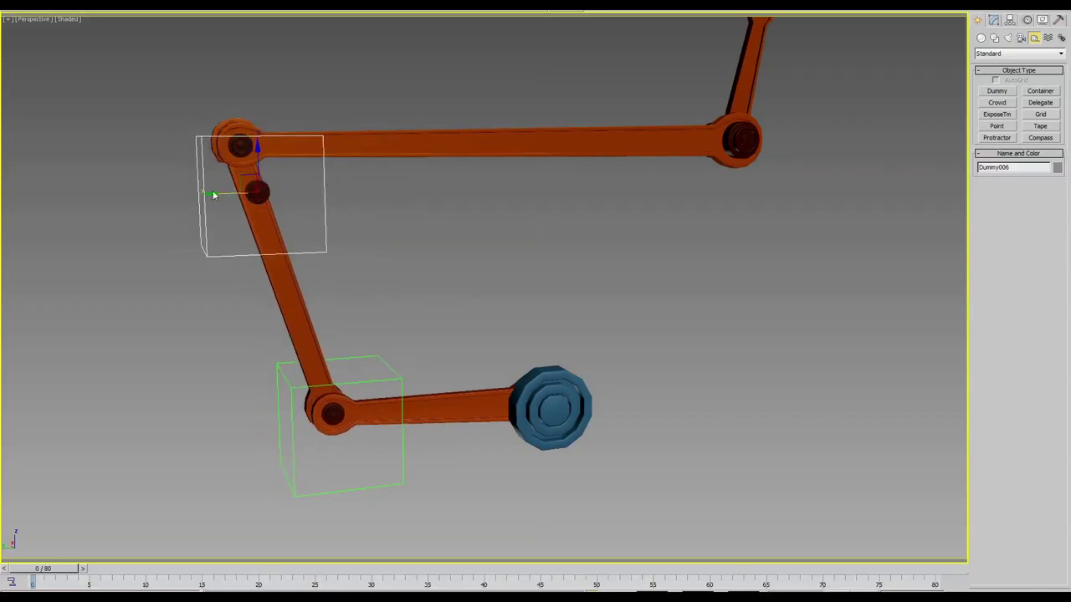
left_click_drag(214, 195, 216, 194)
Step: Add an IK Limb chain from the SliderBeam pin to the blue slider disc and drag its goal to test
left_click(457, 398)
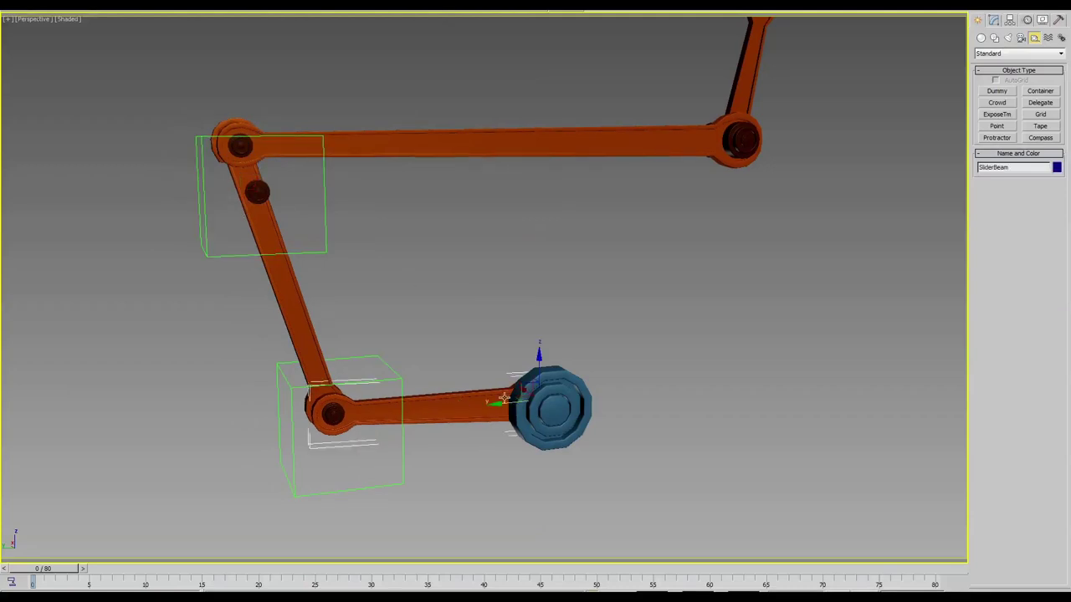
left_click(441, 390)
left_click(447, 409)
key("alt+a")
mouse_move(242, 32)
left_click(386, 31)
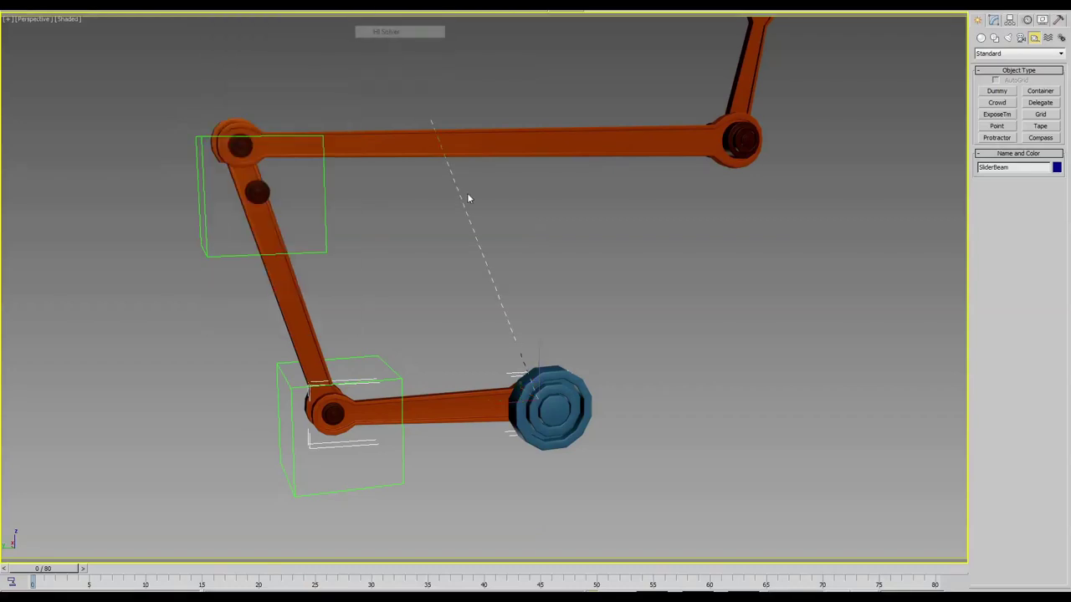
left_click(327, 222)
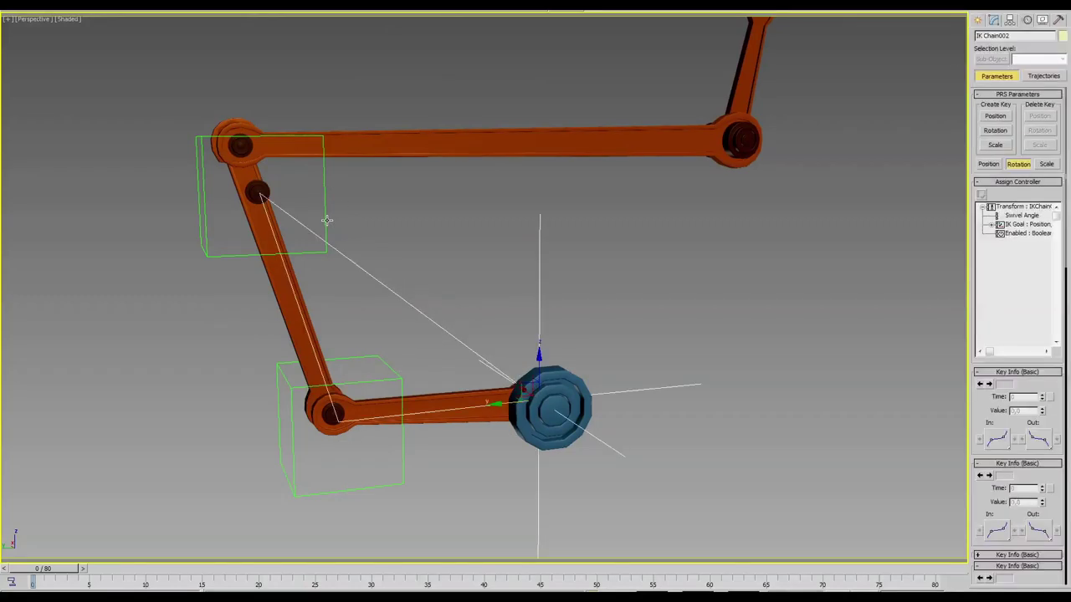
mouse_move(498, 404)
left_mouse_down()
mouse_move(459, 408)
mouse_move(497, 405)
left_mouse_up()
Step: Deselect the IK chain and bring the yellow donut controller into view
left_click(619, 338)
left_click(627, 389)
key("q")
left_click(625, 304)
middle_click_drag(599, 329, 595, 325)
scroll(596, 326, "down", 3)
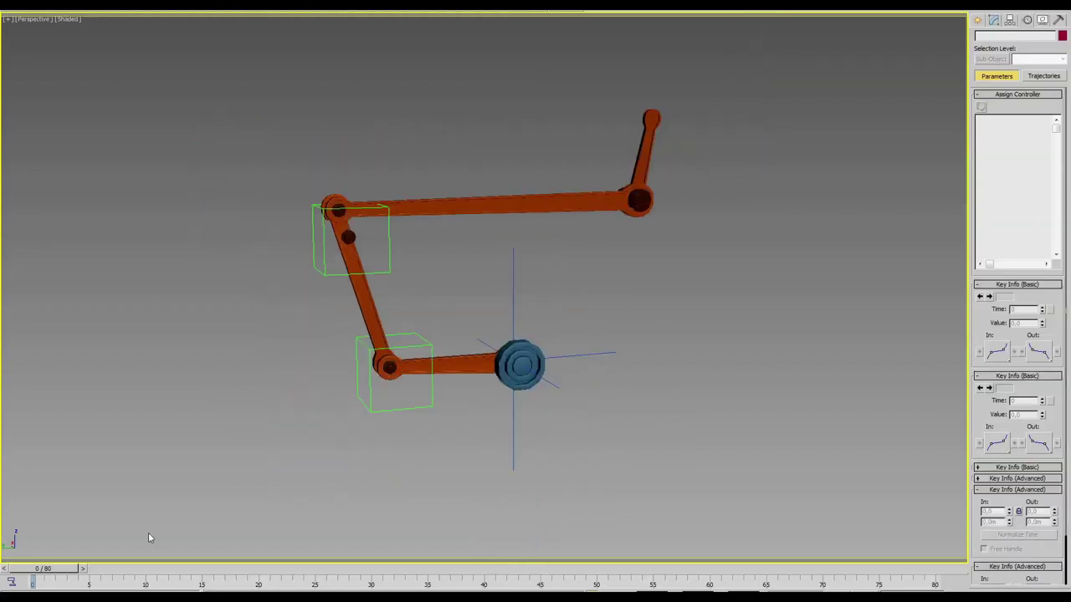
middle_click_drag(740, 353, 466, 387)
scroll(553, 370, "down", 3)
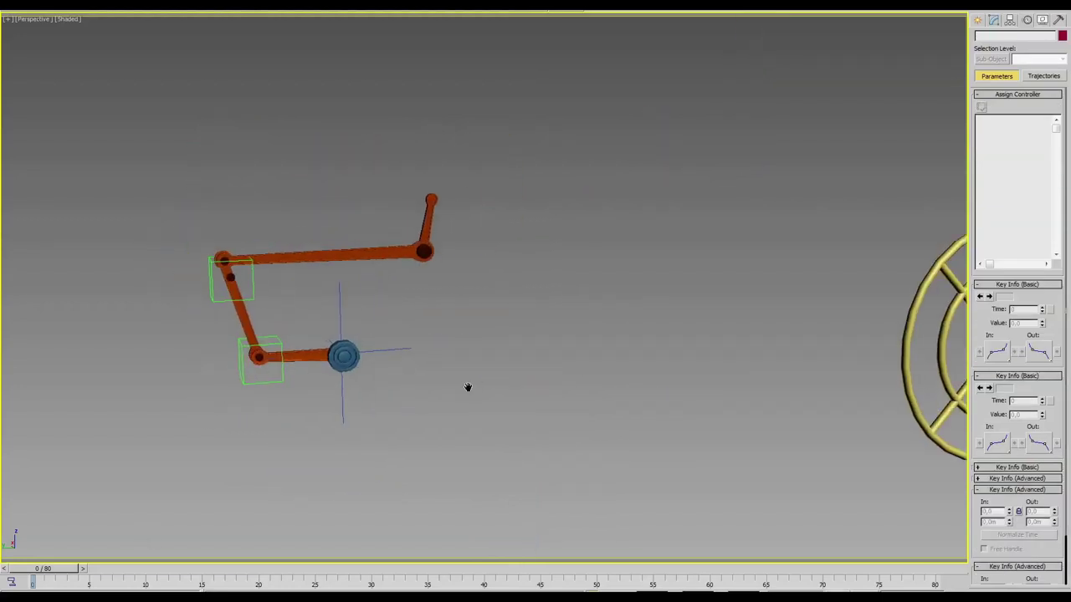
Step: Rotate the yellow donut to swing the wired arm, then frame the whole rig and donut
left_click(909, 358)
right_click(903, 368)
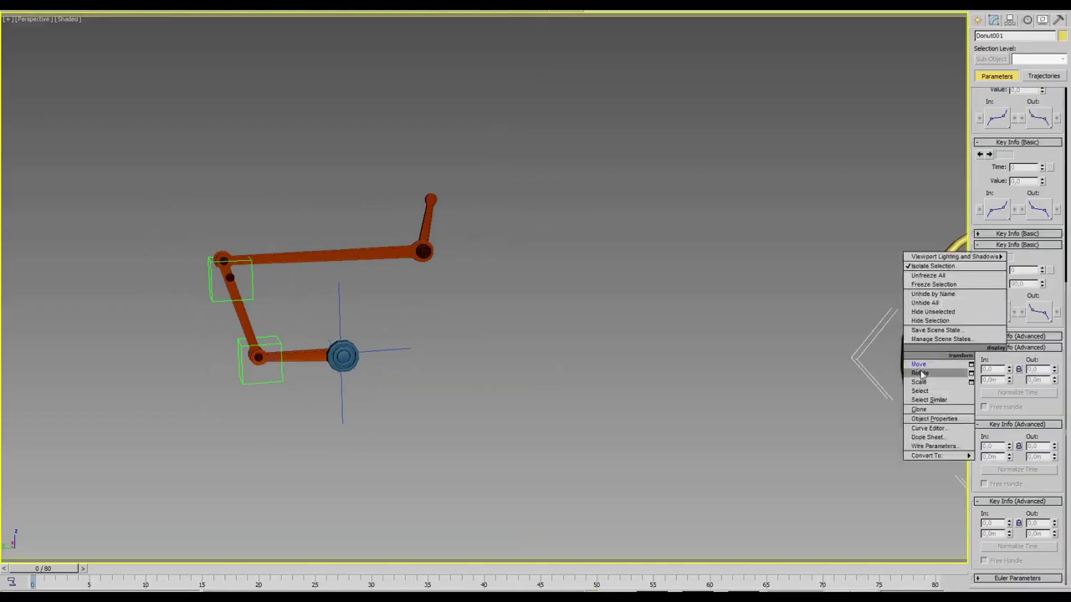
middle_click_drag(904, 368, 791, 346)
mouse_move(899, 376)
left_mouse_down()
mouse_move(893, 384)
mouse_move(895, 263)
left_mouse_up()
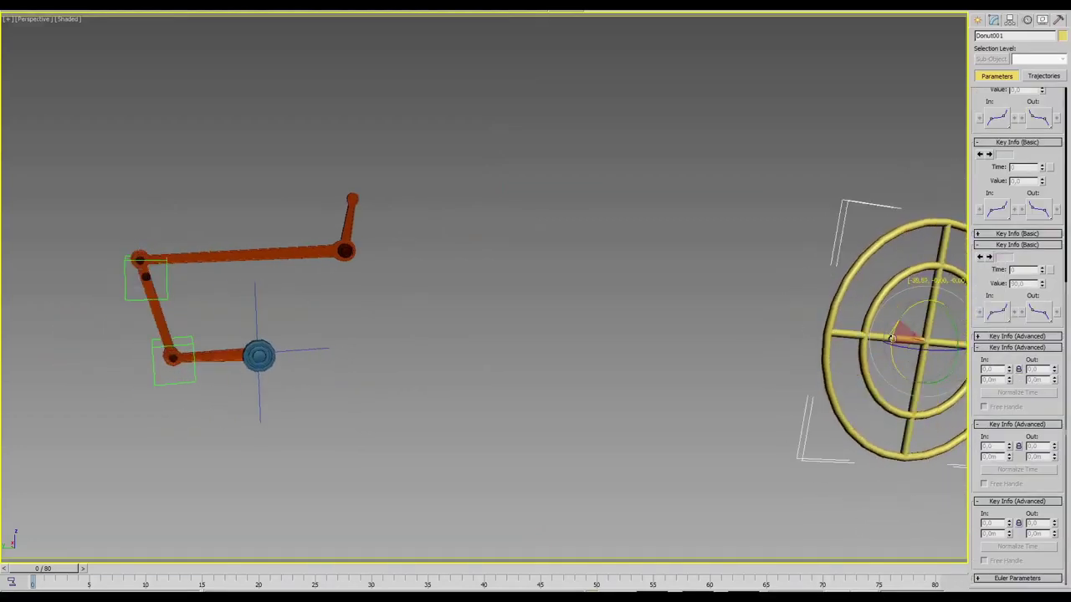
left_click_drag(895, 263, 545, 311)
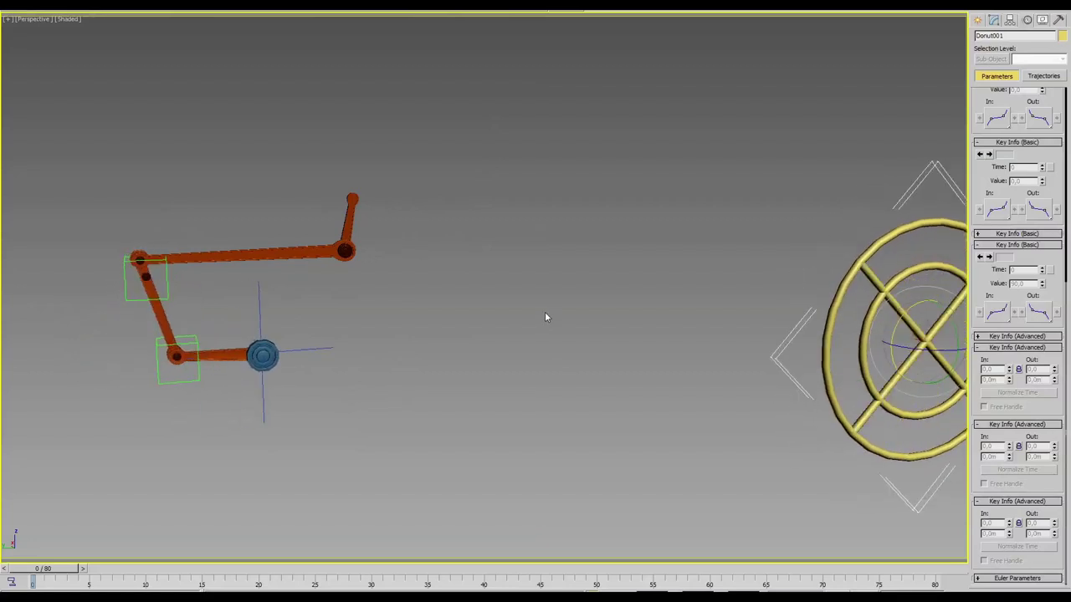
middle_click_drag(545, 311, 544, 291)
scroll(544, 290, "up", 4)
middle_click_drag(352, 263, 784, 270)
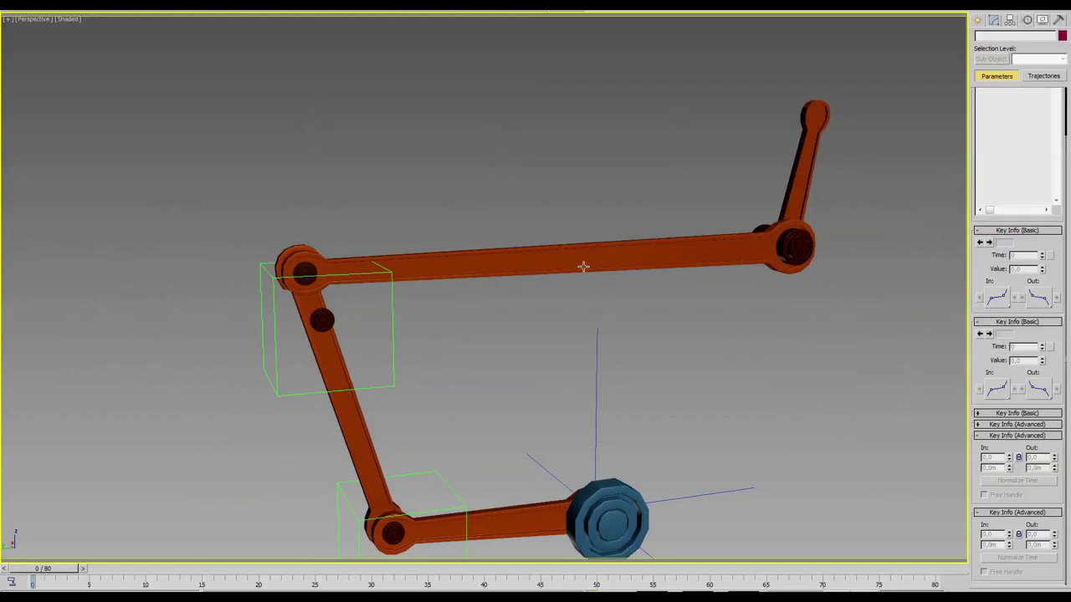
Step: Create a dummy, align it to the left joint's SliderTopPin and scale it down to a small box
left_click(979, 20)
left_click(997, 90)
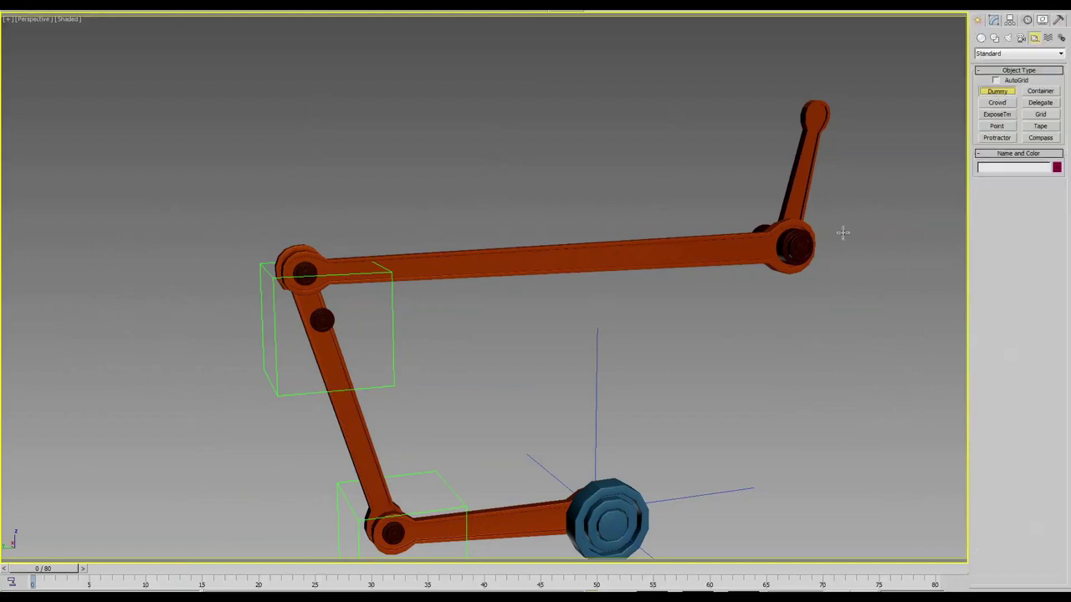
left_click_drag(538, 339, 545, 355)
key("e")
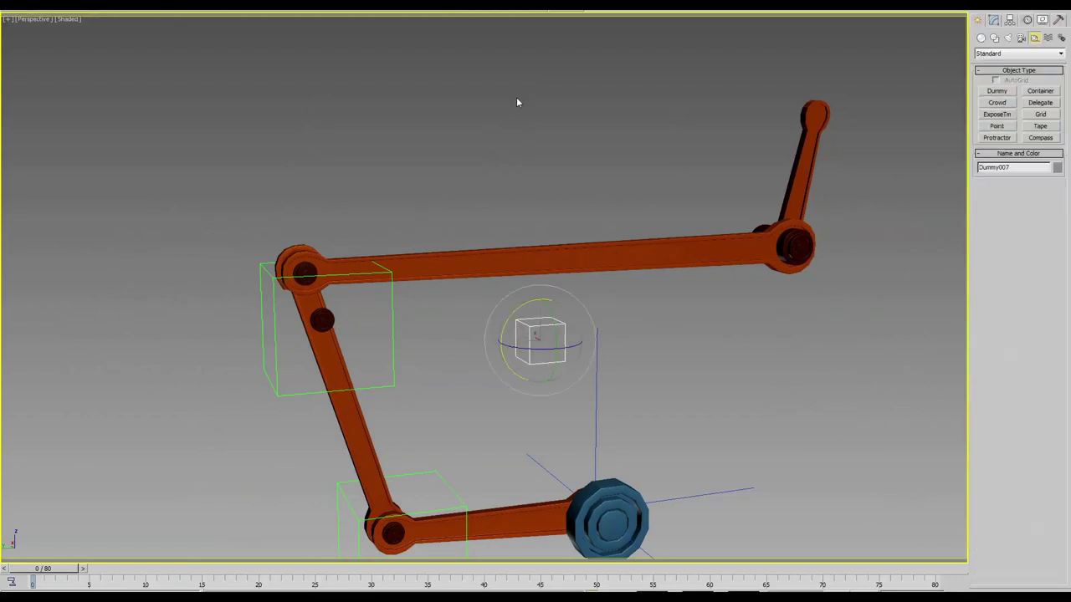
key("q")
left_click(306, 271)
left_click(646, 196)
left_click(685, 359)
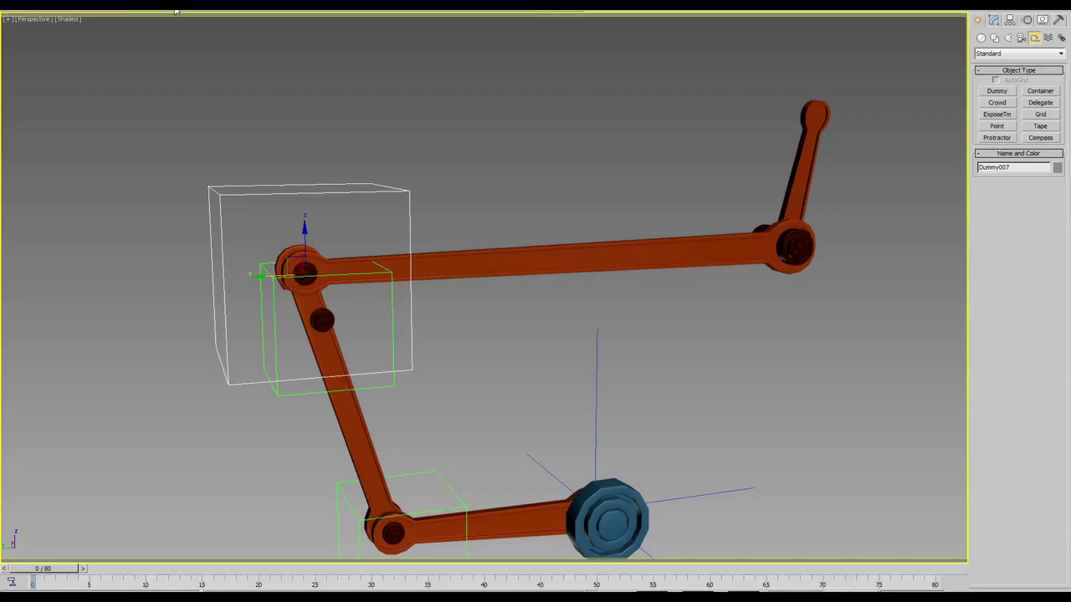
key("r")
left_click_drag(303, 270, 330, 362)
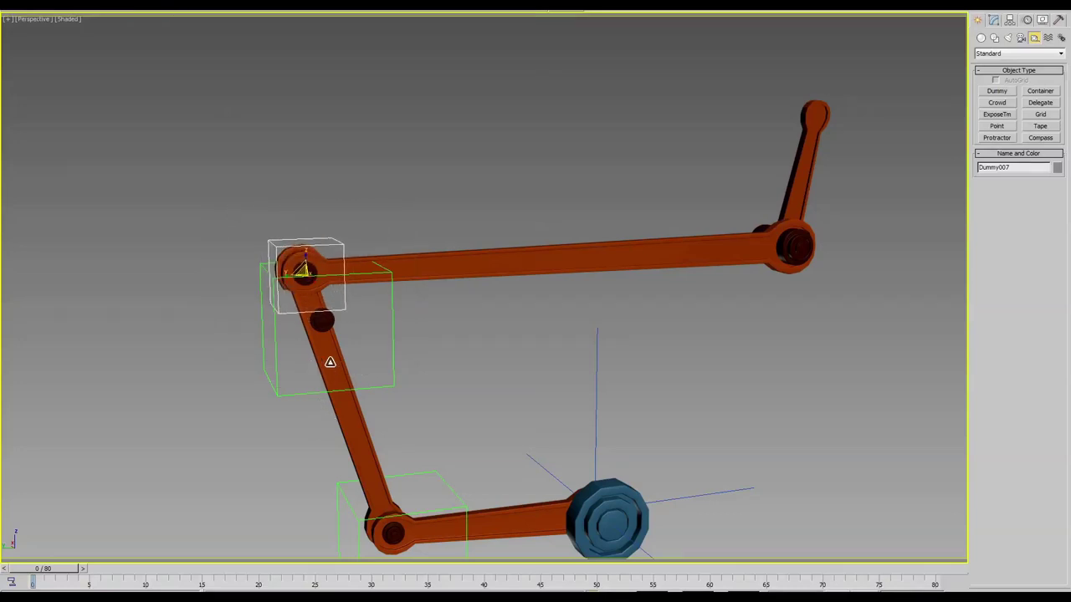
Step: Clone the dummy to the beam's right joint and align the copy to the Pin
right_click(366, 244)
left_click(378, 256)
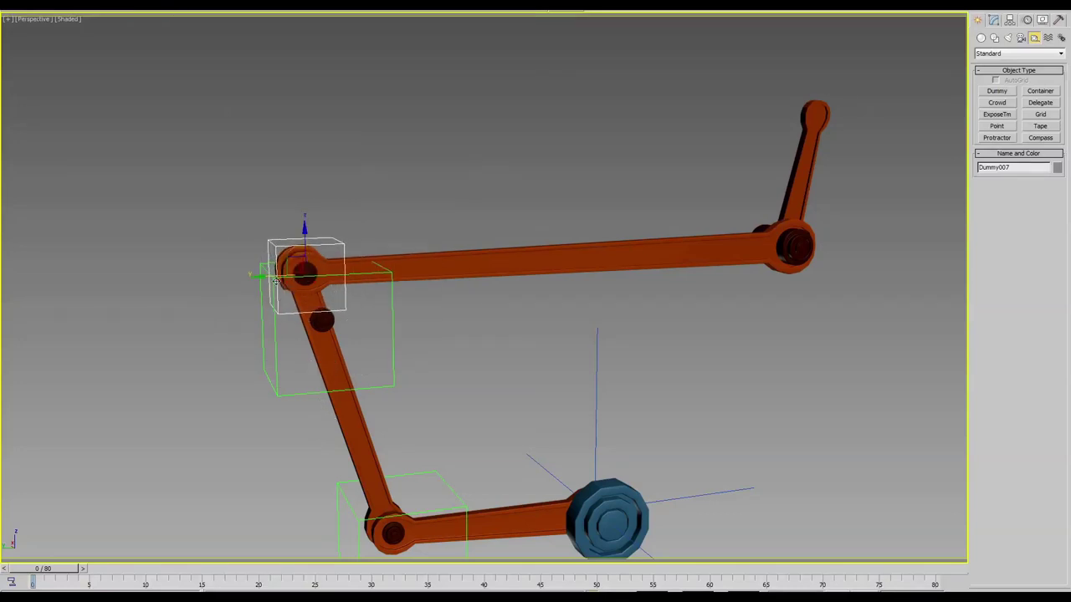
left_click_drag(262, 276, 672, 256, "shift")
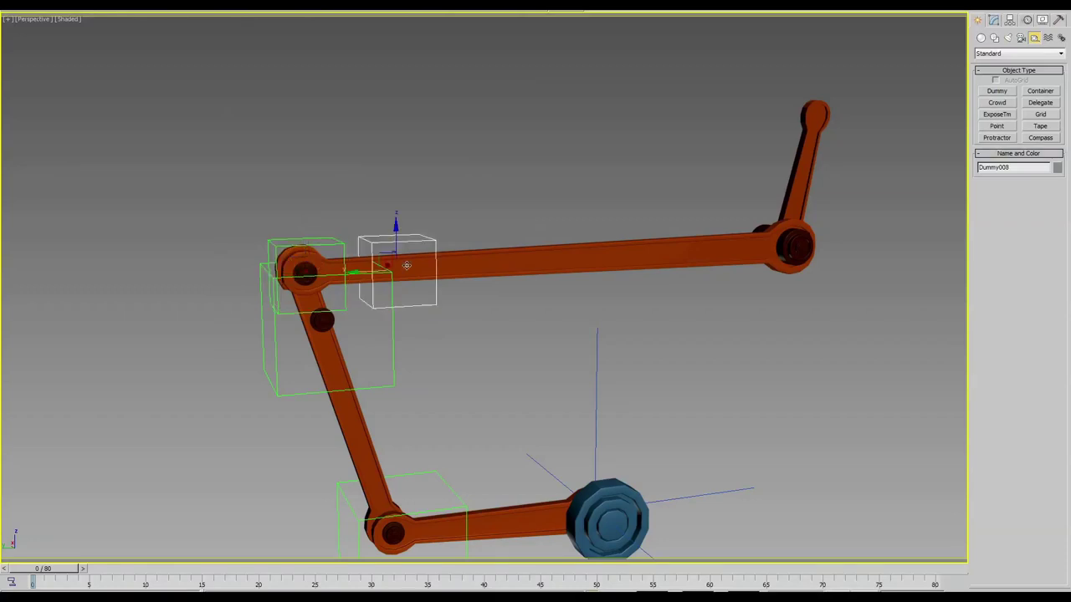
left_click(535, 346)
key("alt+a")
left_click(795, 251)
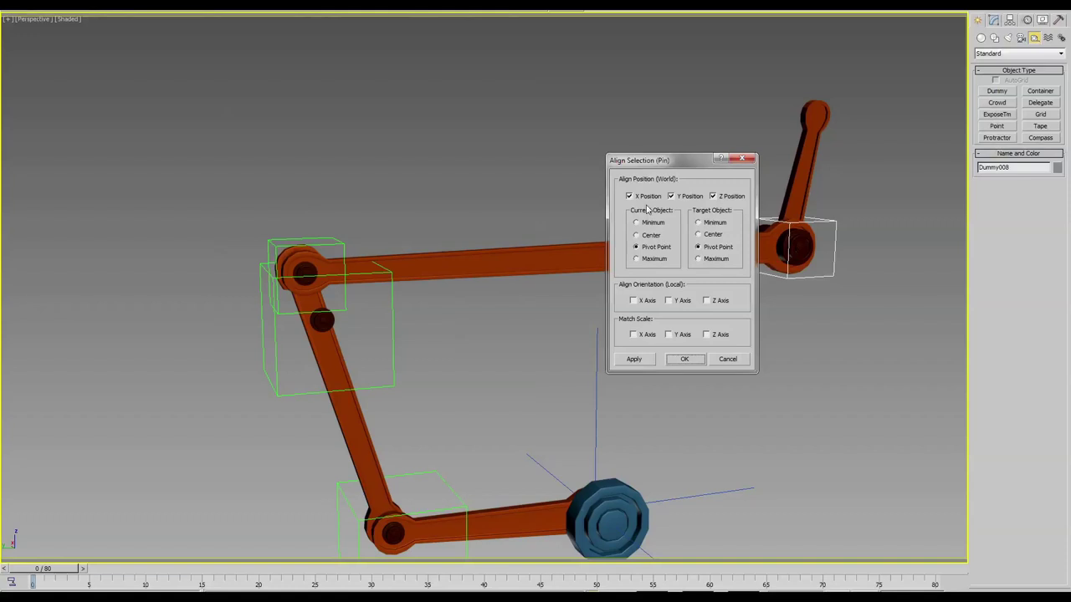
left_click(685, 359)
Step: Clone another dummy up to the top end of the upright link Beam_1
middle_click_drag(776, 273, 573, 311)
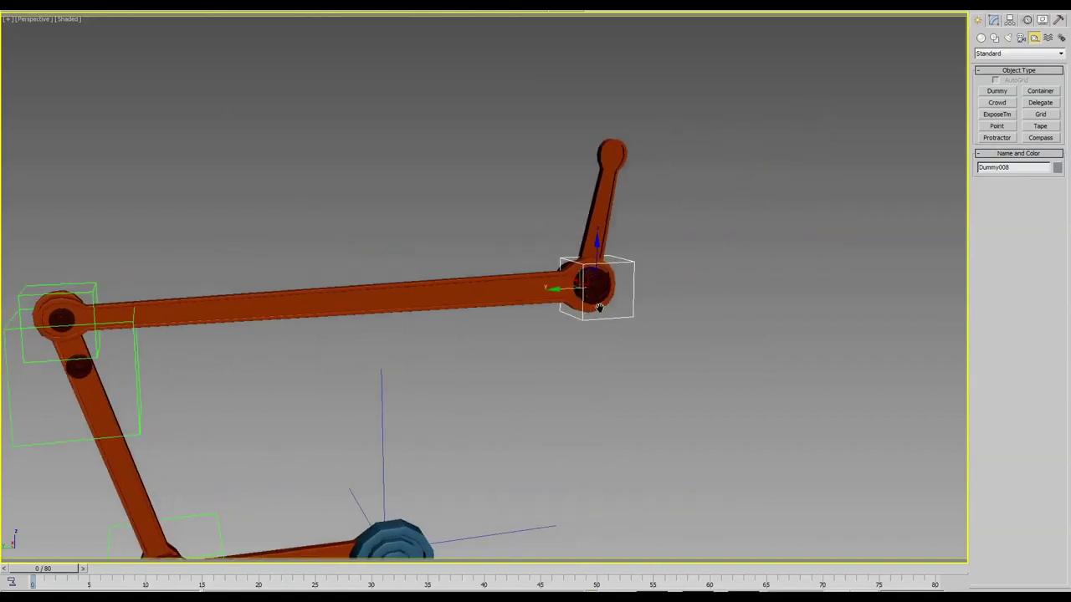
left_click_drag(555, 248, 562, 82, "shift")
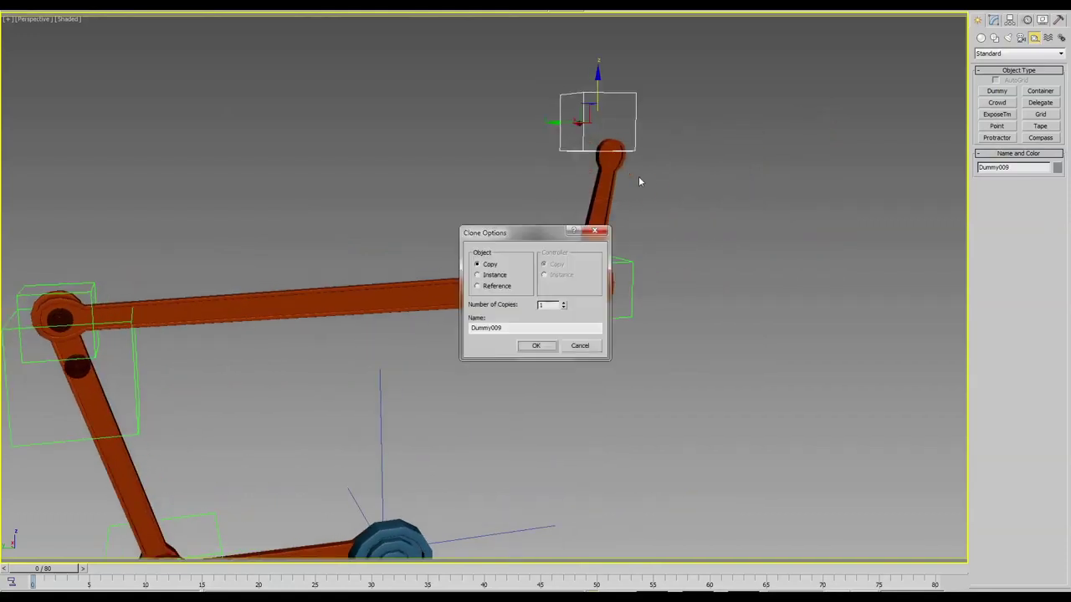
left_click(535, 346)
left_click(593, 224)
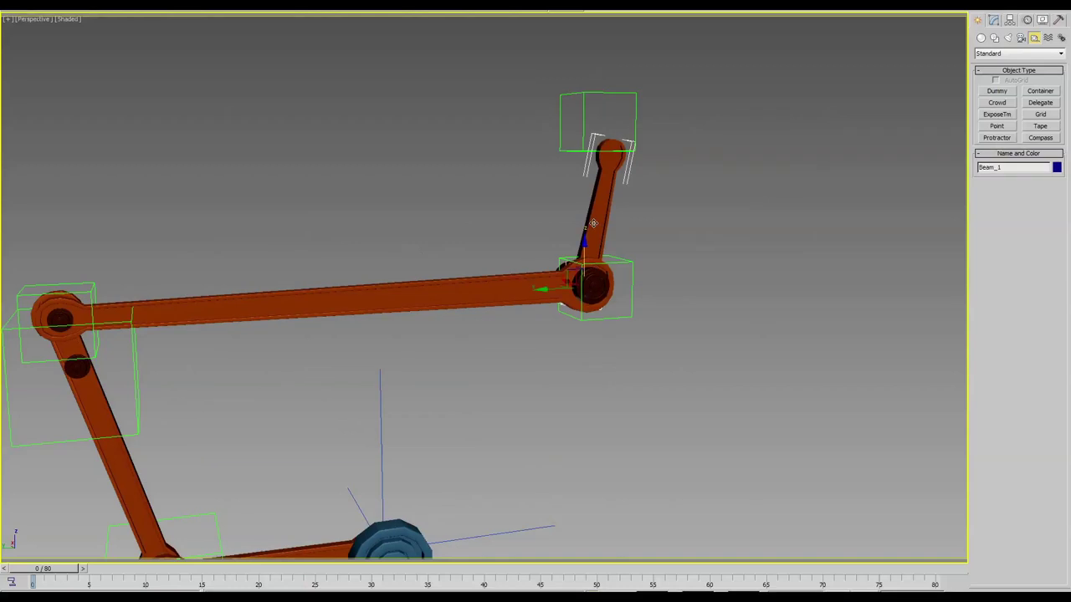
Step: In the four-view layout, move Dummy009 onto the ball end of the upright link
key("alt+w")
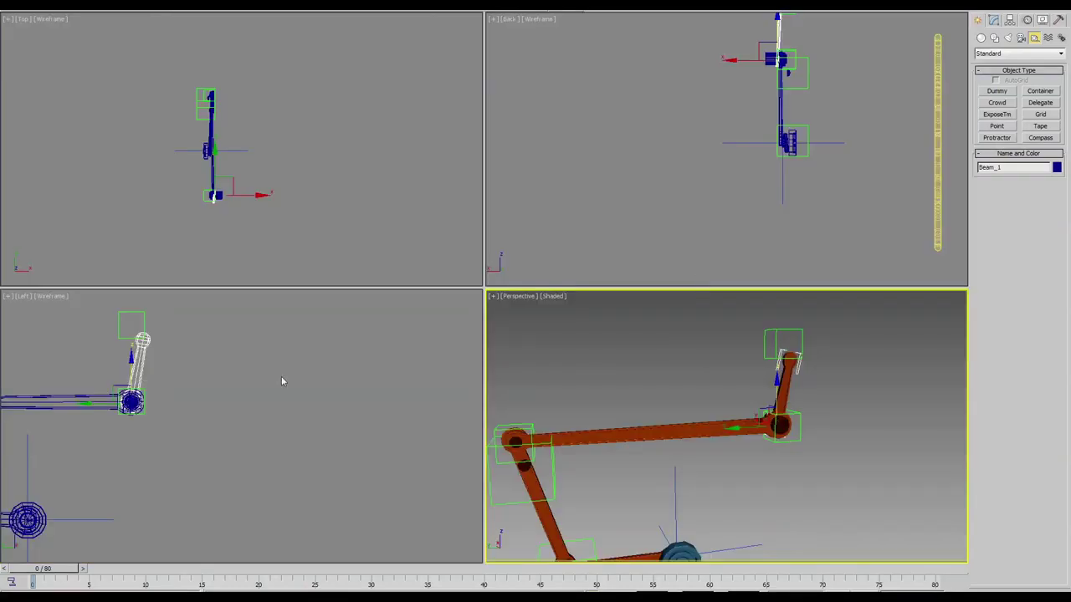
scroll(247, 405, "up", 3)
scroll(247, 405, "up", 2)
left_click(208, 336)
left_click_drag(209, 336, 233, 367)
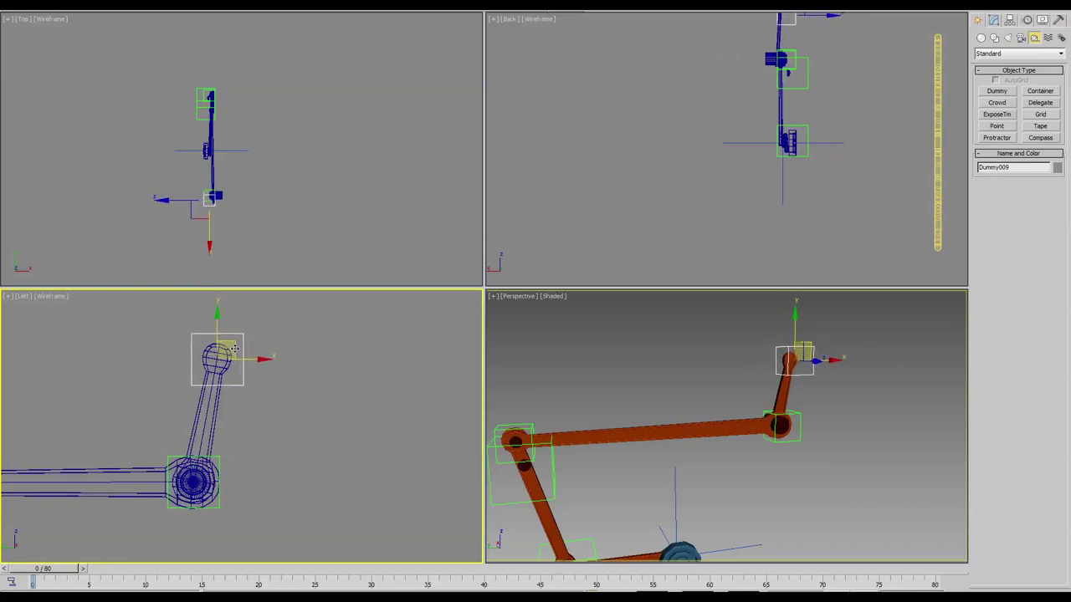
left_click_drag(235, 349, 234, 349)
Step: Maximize the Perspective view and link Beam_1 to Dummy009
left_click(870, 508)
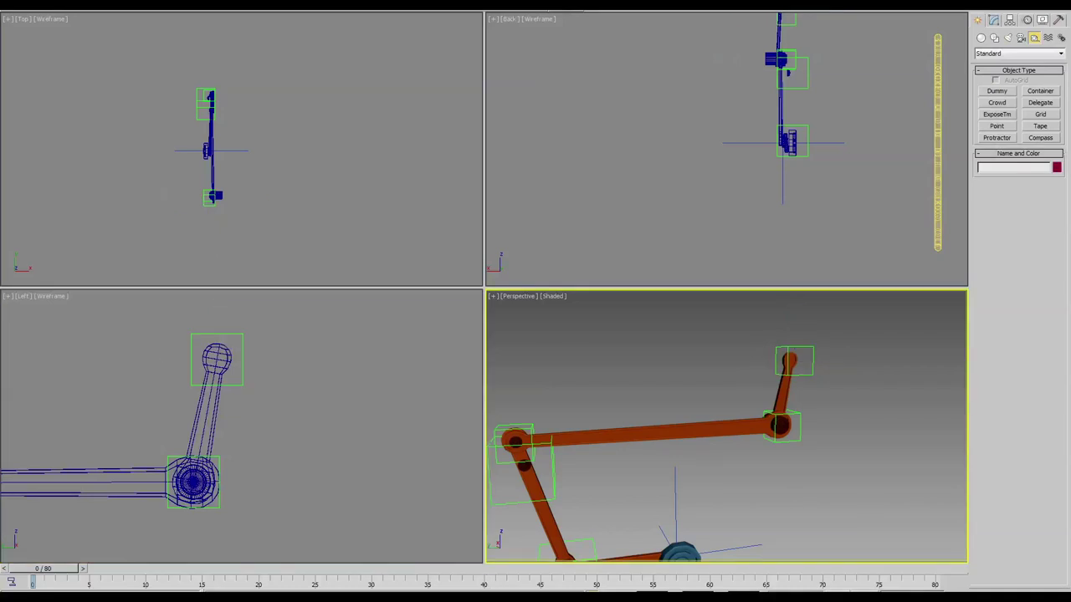
key("alt+w")
middle_click_drag(537, 430, 633, 430)
left_click(678, 256)
left_click_drag(684, 241, 727, 200)
Step: Link the right-joint dummy Dummy008 to the left-pin dummy Dummy007, then reselect the Beam
left_click_drag(674, 293, 686, 239)
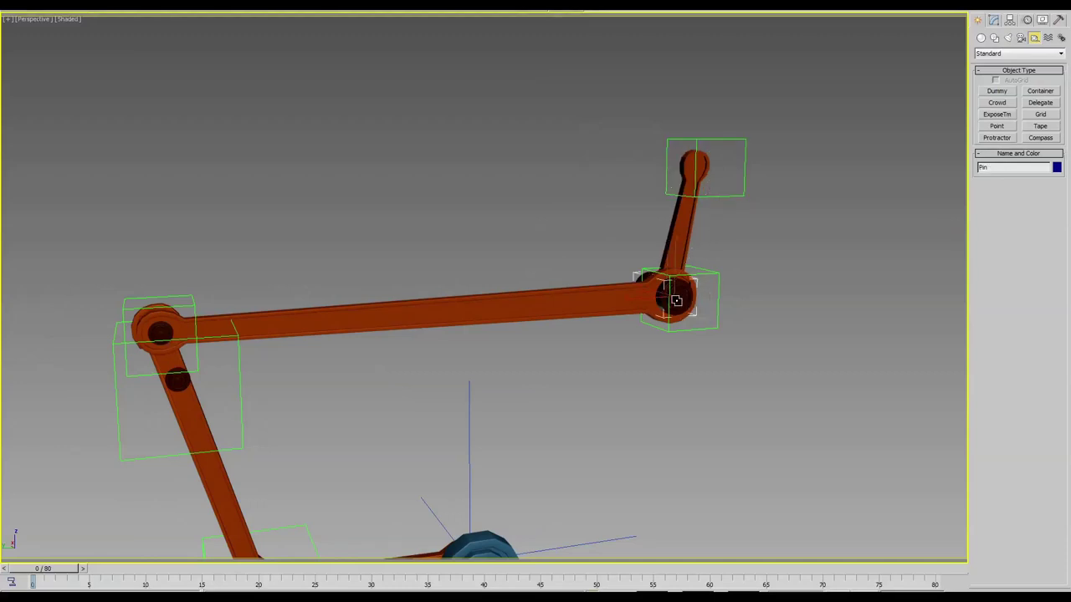
left_click(645, 305)
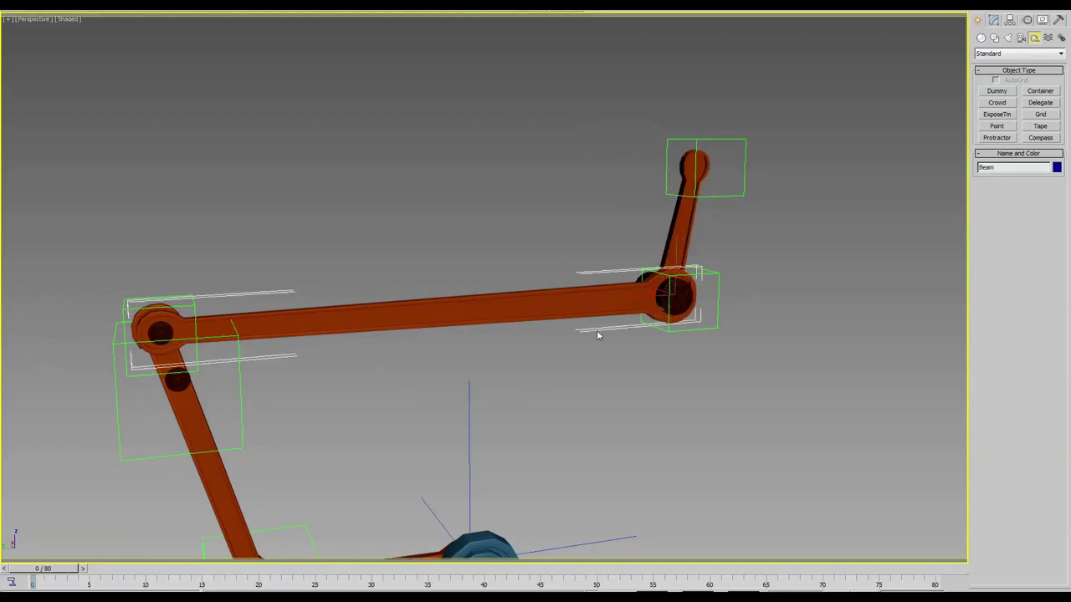
mouse_move(717, 294)
left_mouse_down()
mouse_move(744, 190)
mouse_move(736, 194)
left_mouse_up()
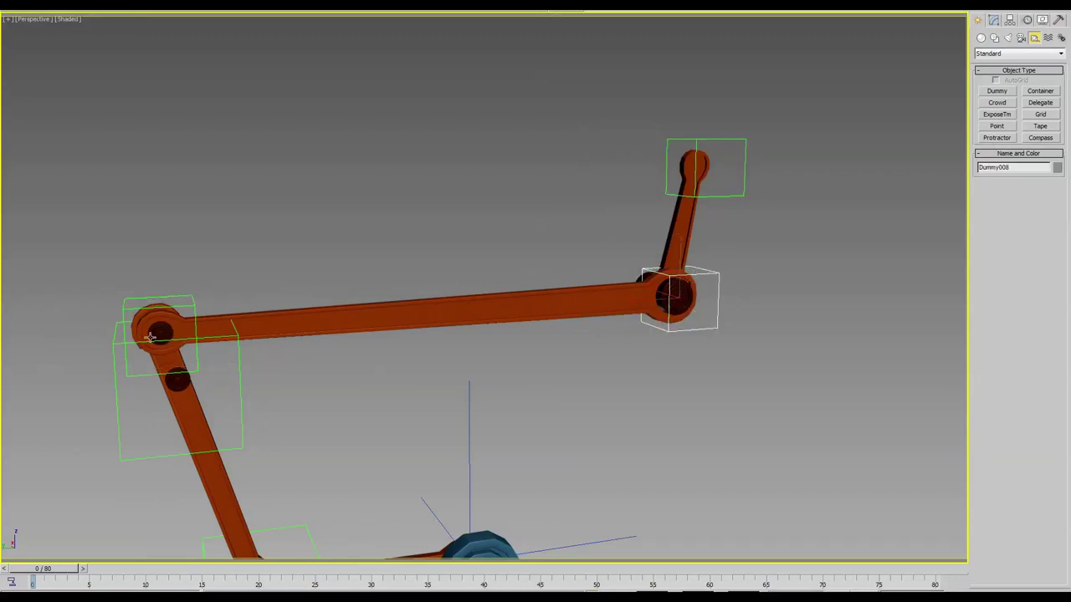
left_click(192, 301)
middle_click_drag(179, 295, 199, 293)
left_click_drag(197, 295, 349, 325)
left_click(349, 324)
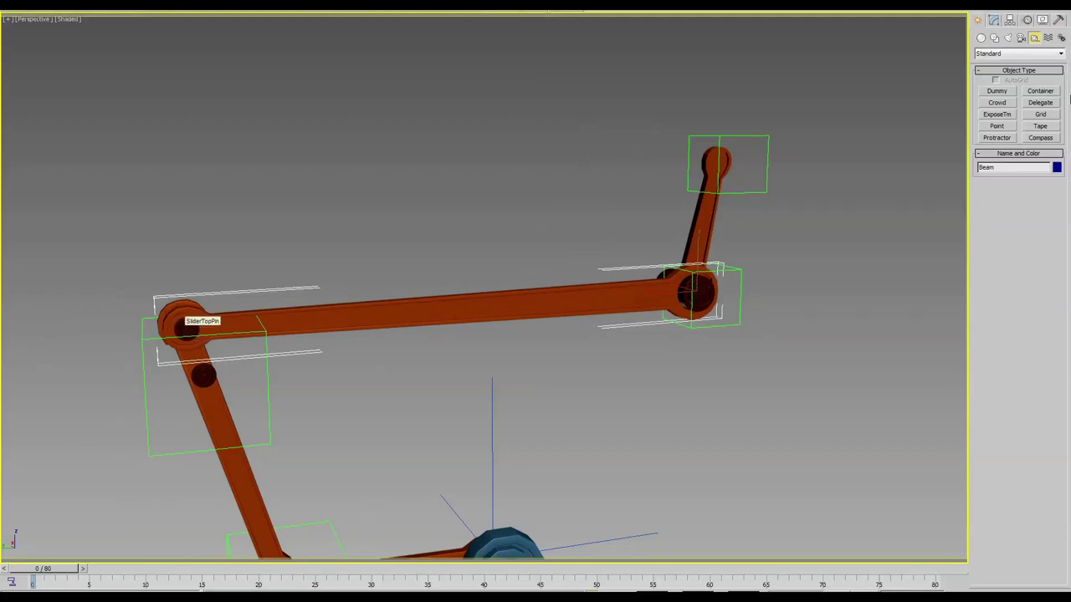
Step: Turn on Affect Pivot Only for the Beam and center its pivot to the object
left_click(1009, 20)
left_click(1028, 24)
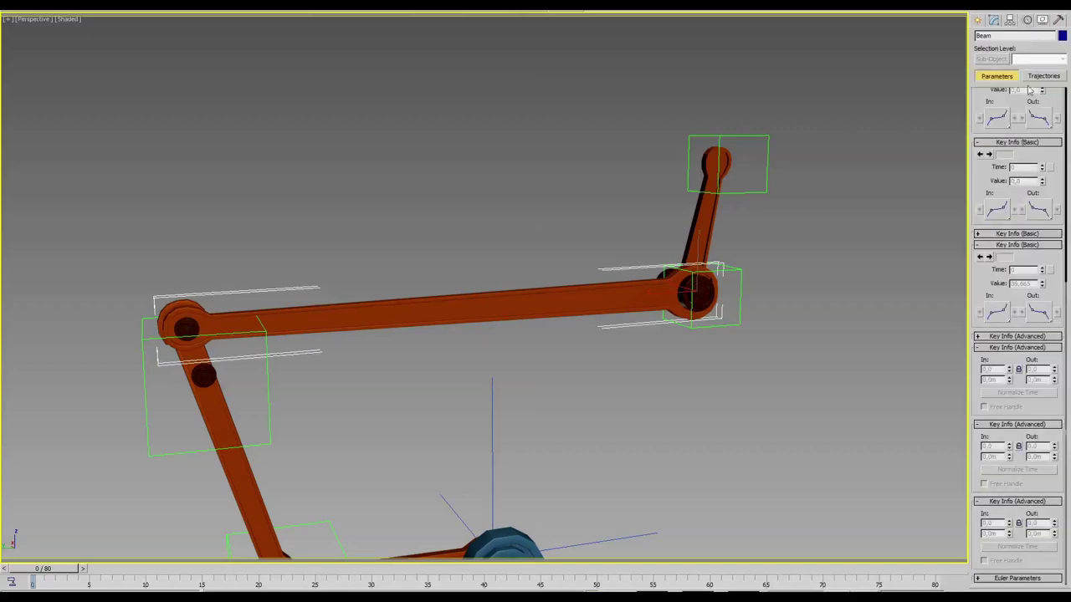
left_click(994, 23)
left_click(1010, 20)
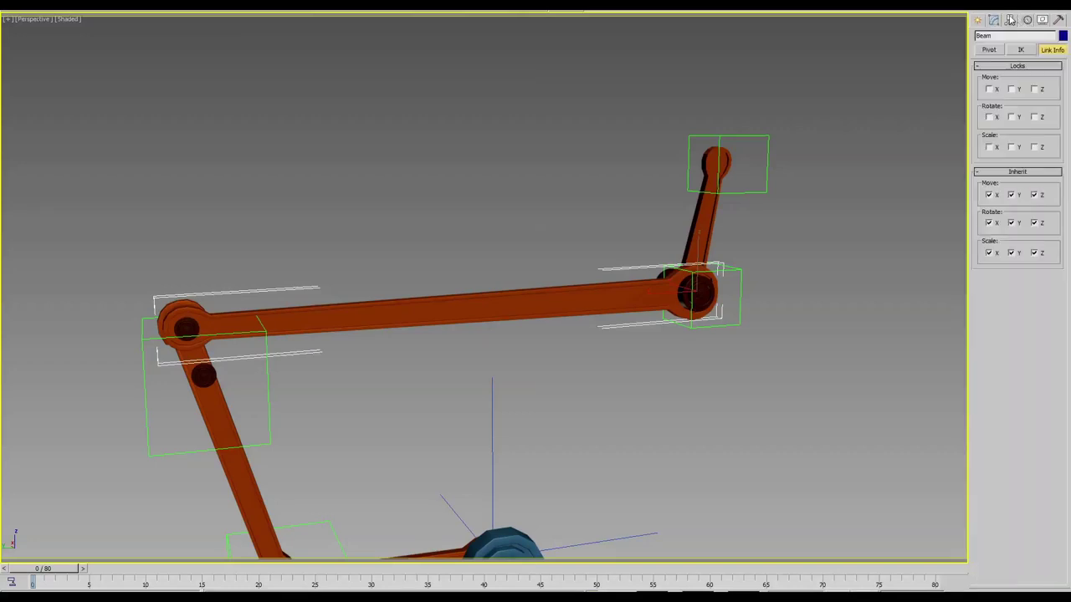
left_click(1028, 21)
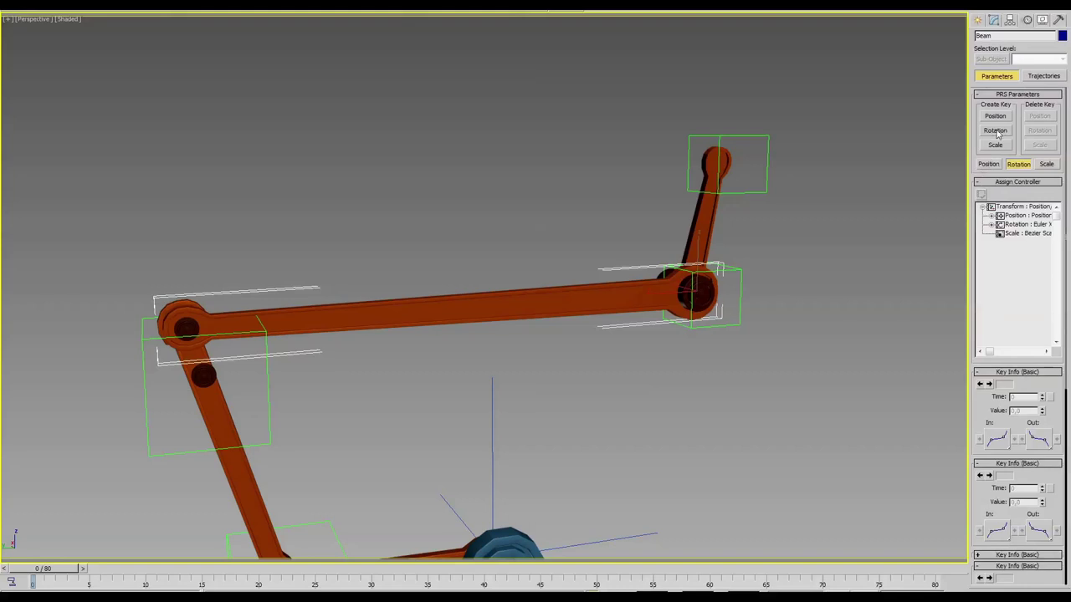
left_click(1010, 20)
left_click(989, 50)
left_click(1017, 90)
left_click(1015, 148)
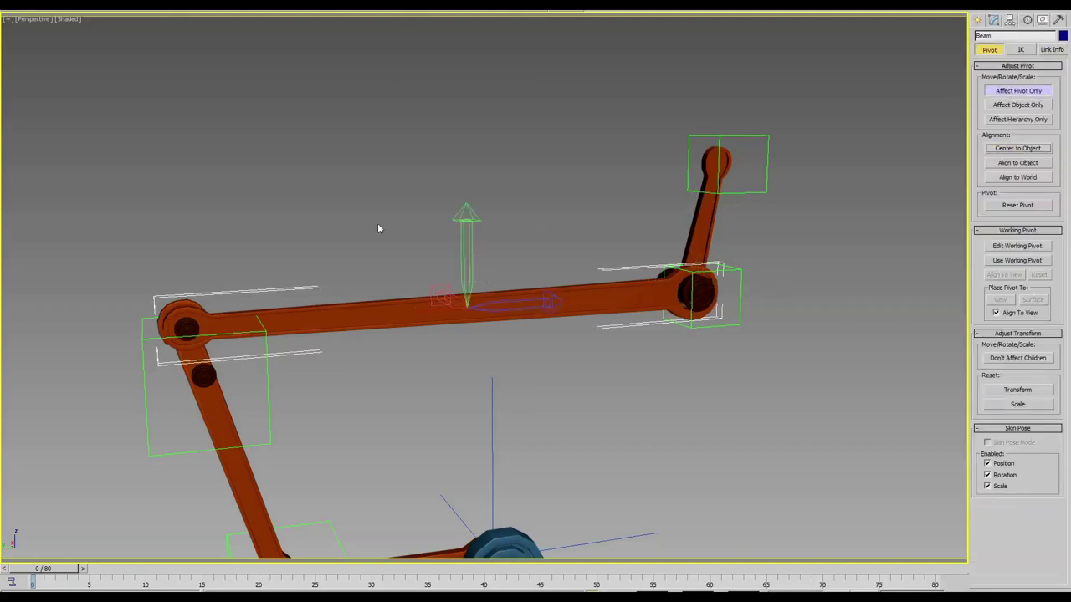
Step: Align the Beam's pivot to SliderTopPin in X, Y and Z, pivot point to pivot point
left_click(186, 330)
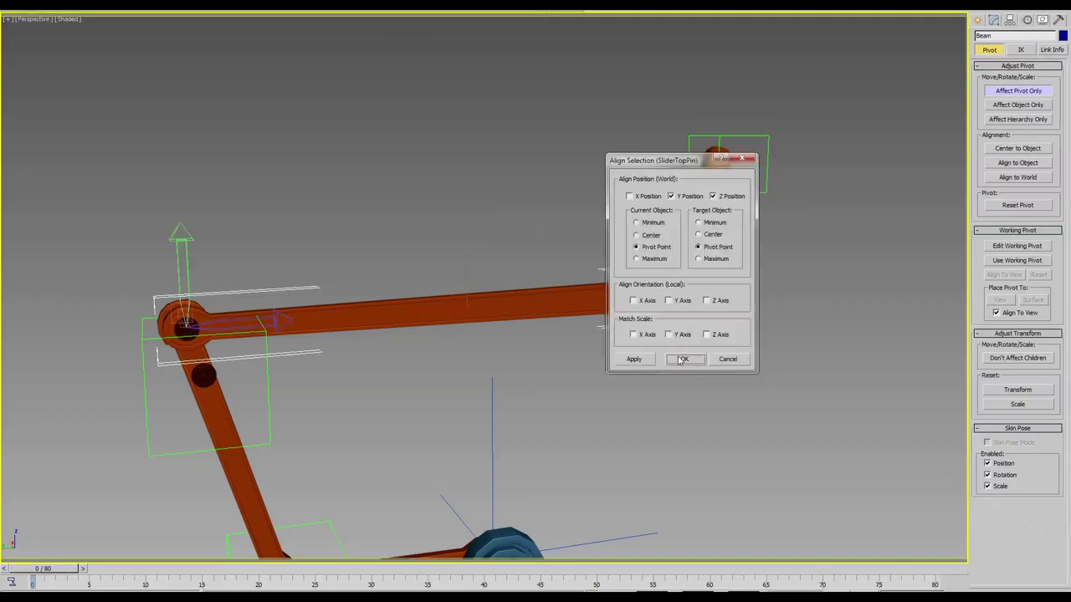
left_click(640, 196)
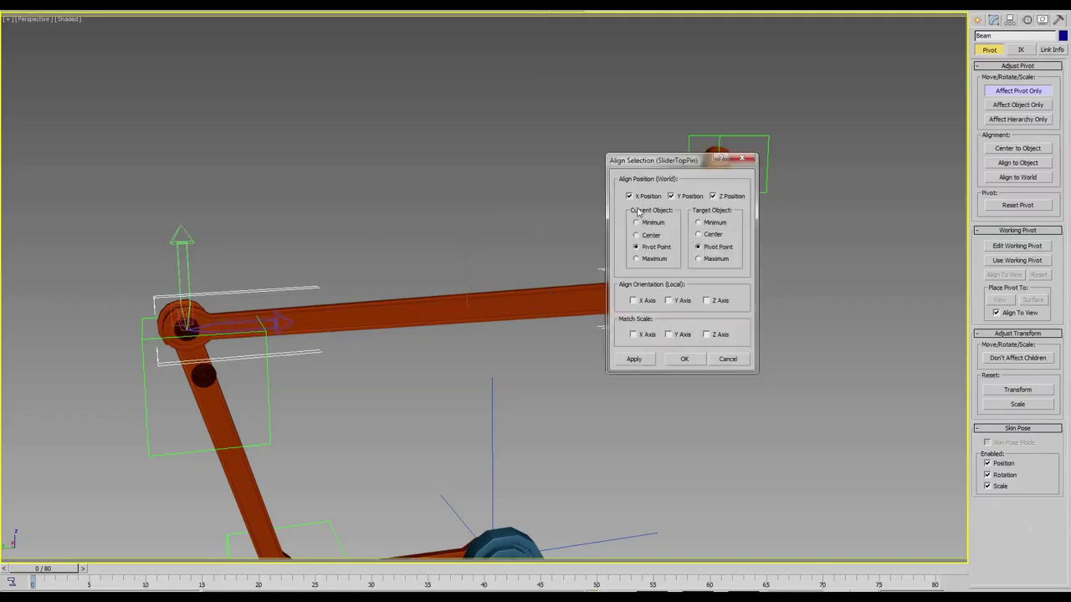
left_click(684, 360)
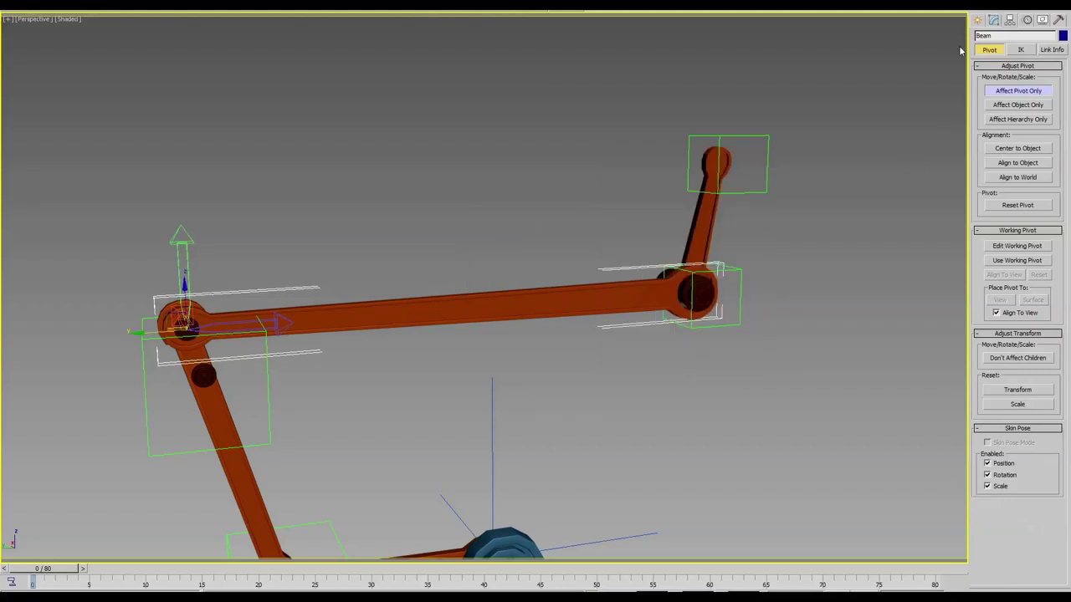
Step: Exit pivot editing and drag the top dummy to test how the arm follows
left_click(977, 20)
left_click(480, 361)
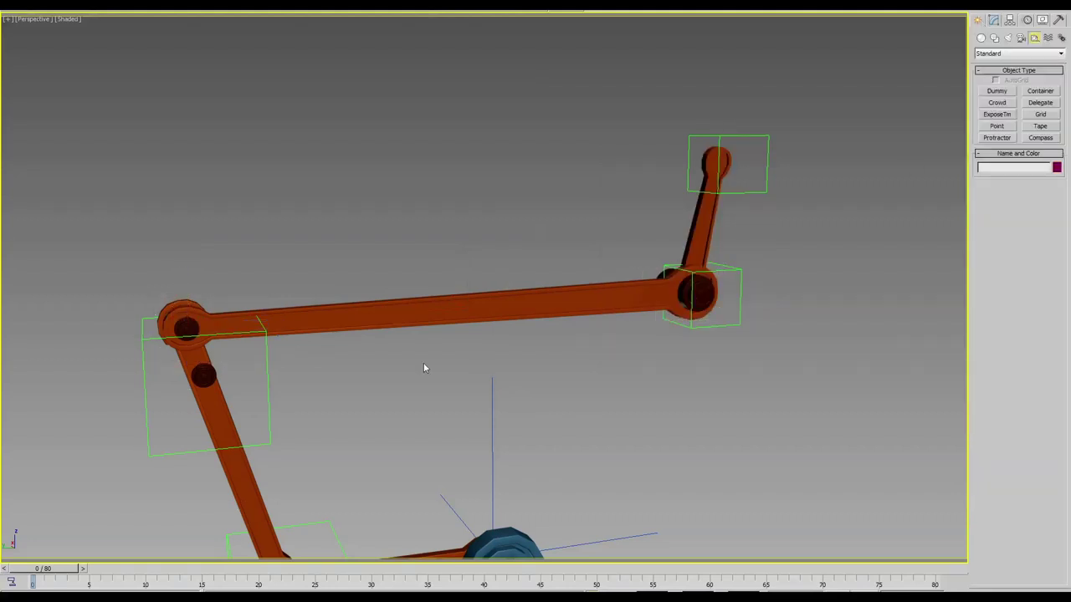
left_click(306, 316)
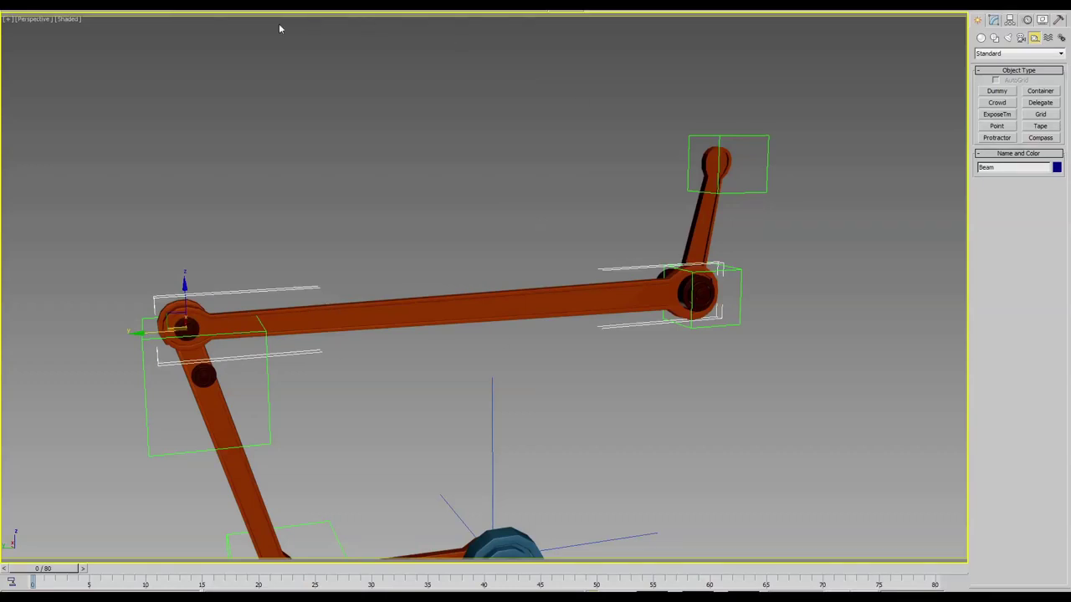
left_click(768, 149)
left_click(763, 147)
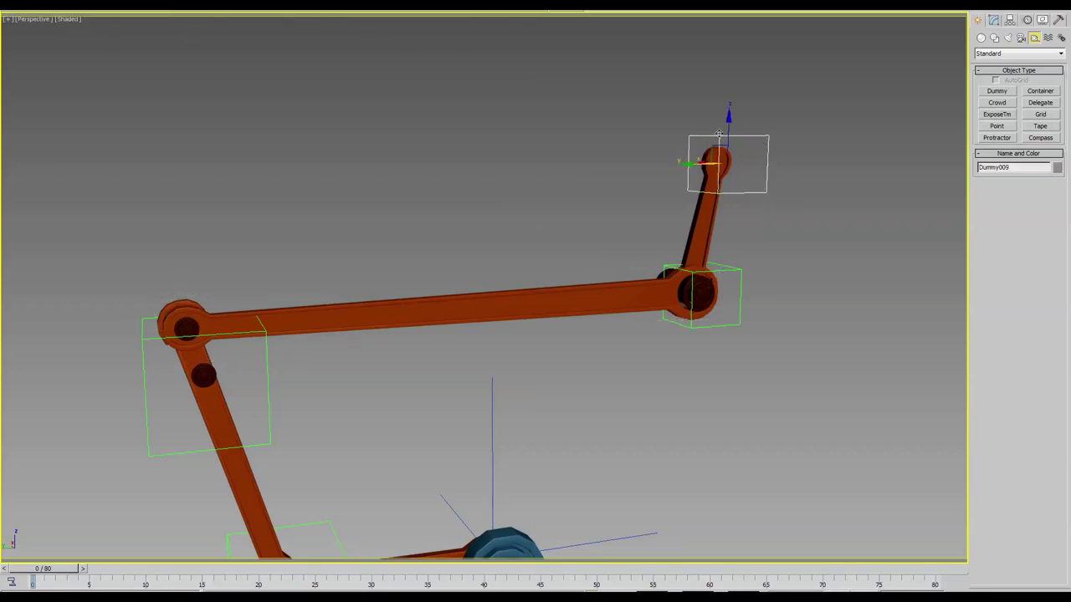
left_click_drag(719, 134, 446, 169)
left_click(447, 169)
left_click(409, 301)
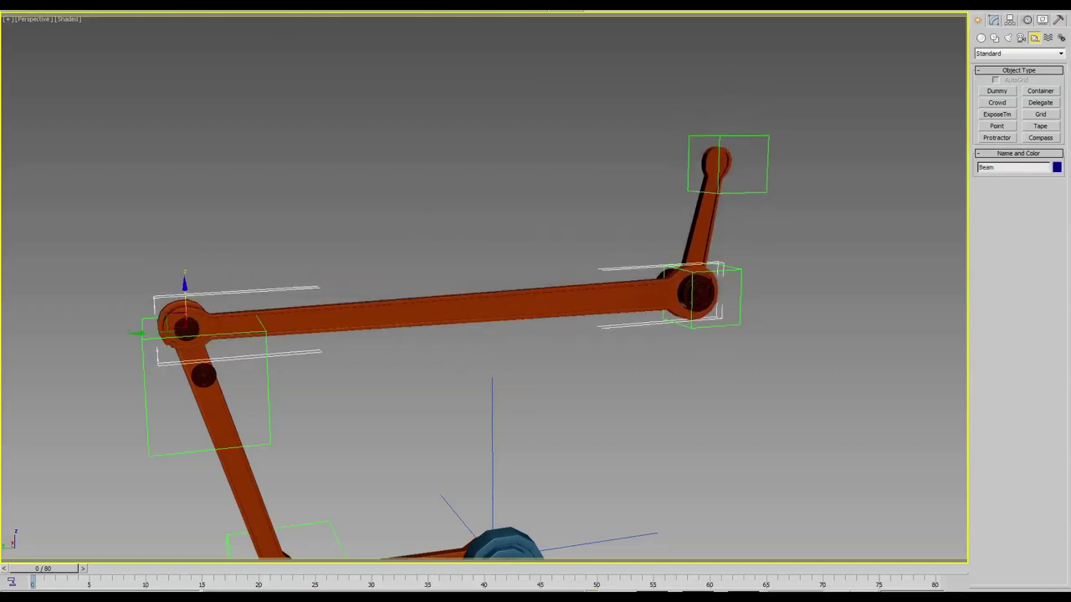
Step: Add an HI Solver IK chain from the Beam to Dummy009 and drag the left joint to test it
left_click(222, 5)
left_click(376, 28)
left_click(747, 197)
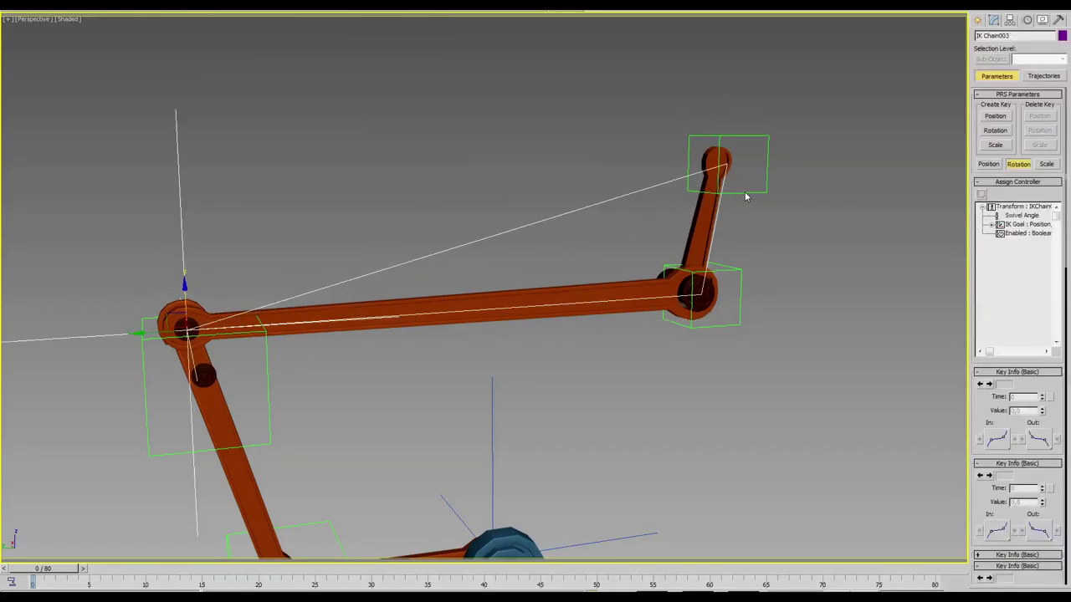
right_click(211, 300)
left_click_drag(140, 333, 185, 332)
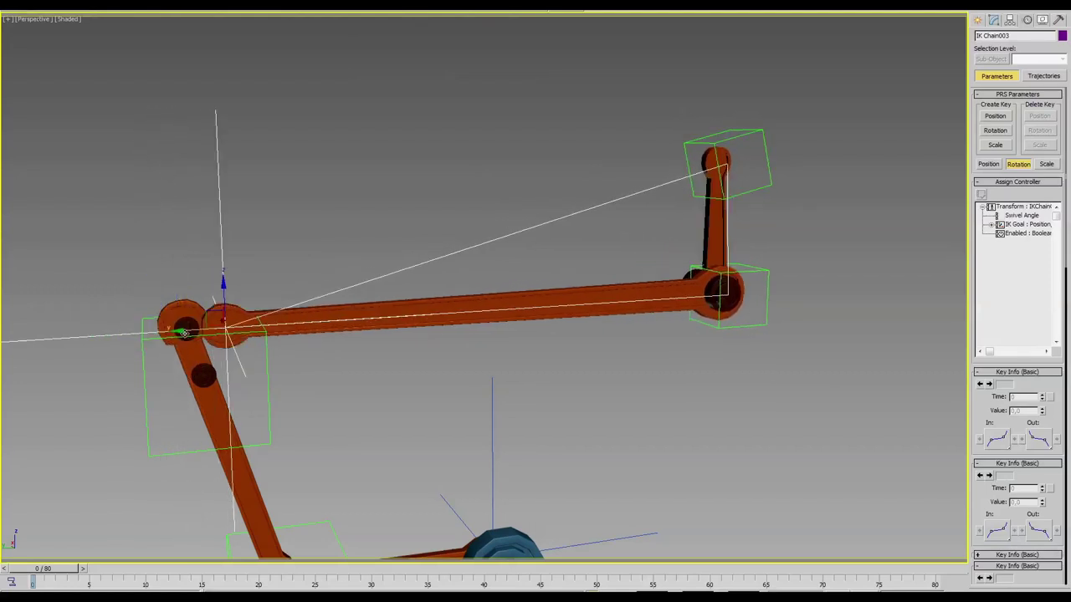
middle_click_drag(185, 332, 381, 326)
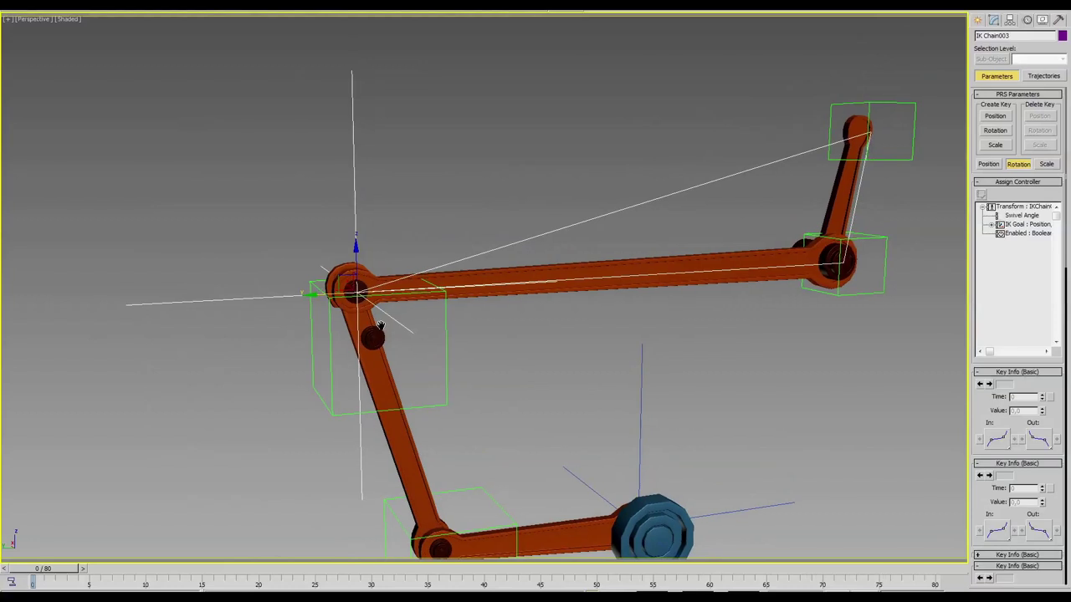
left_click(993, 20)
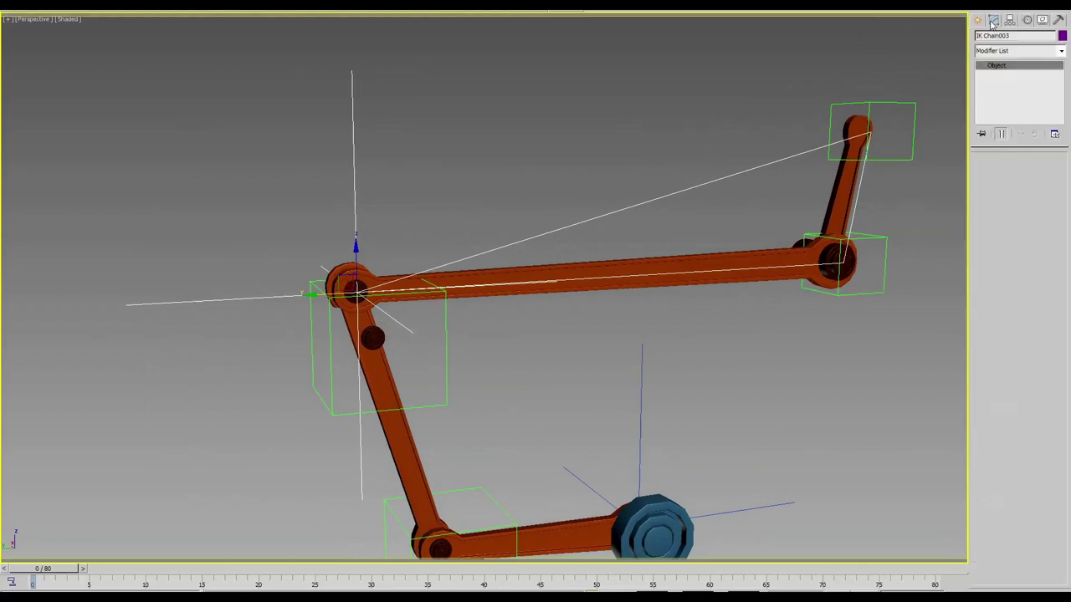
left_click(348, 171)
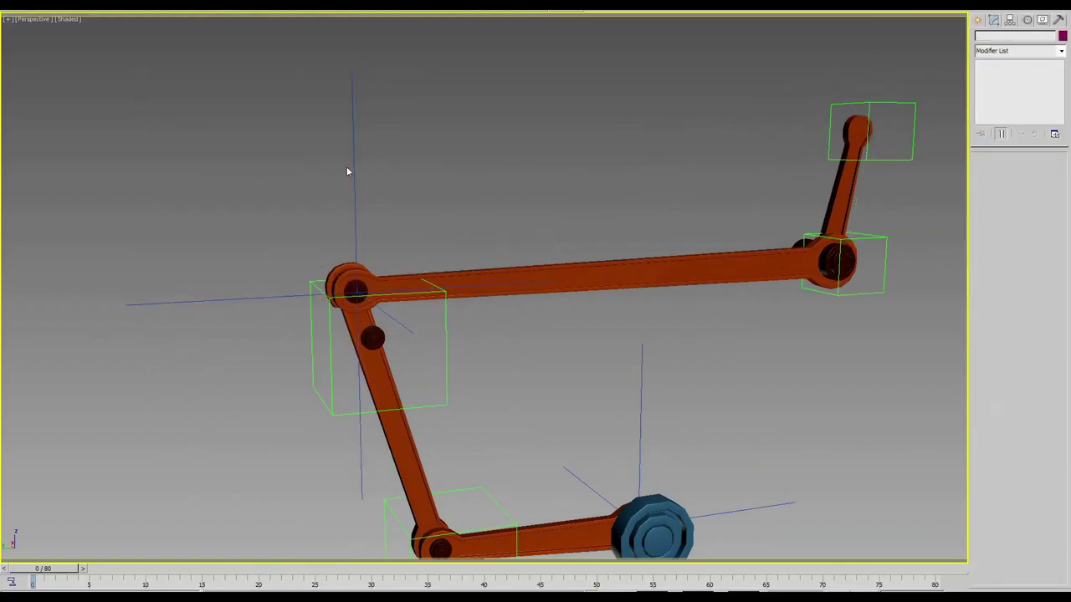
left_click(355, 166)
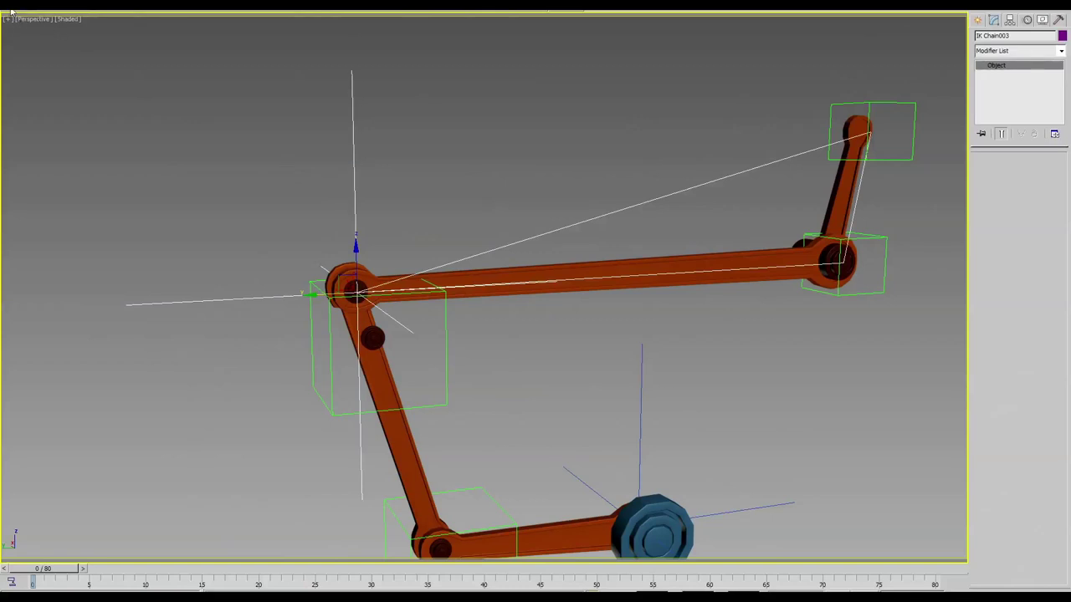
middle_click_drag(280, 195, 314, 175)
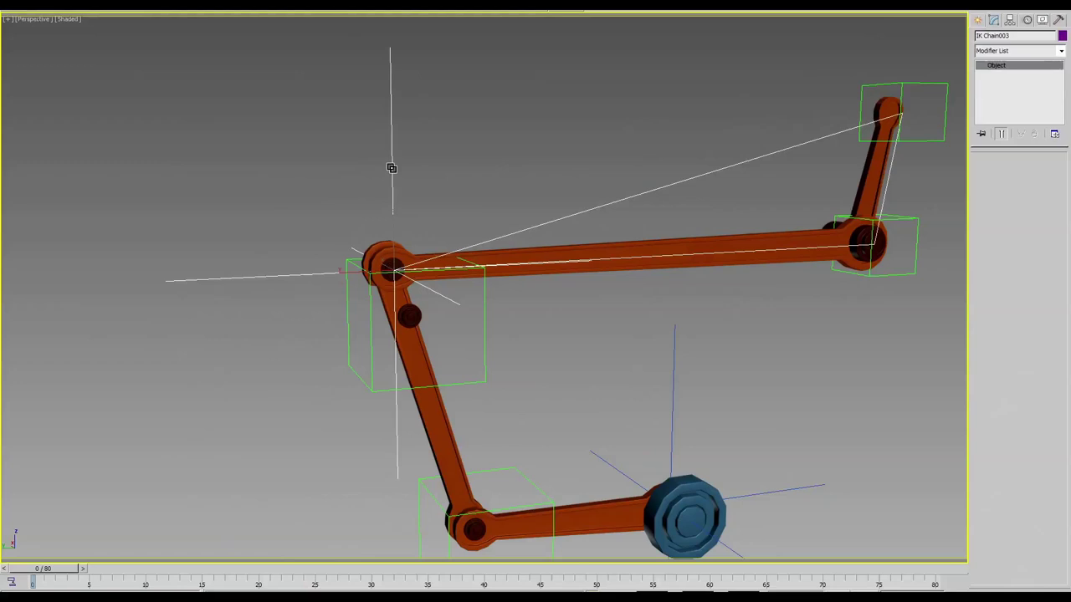
scroll(415, 195, "up", 2)
scroll(416, 195, "up", 2)
scroll(416, 195, "up", 1)
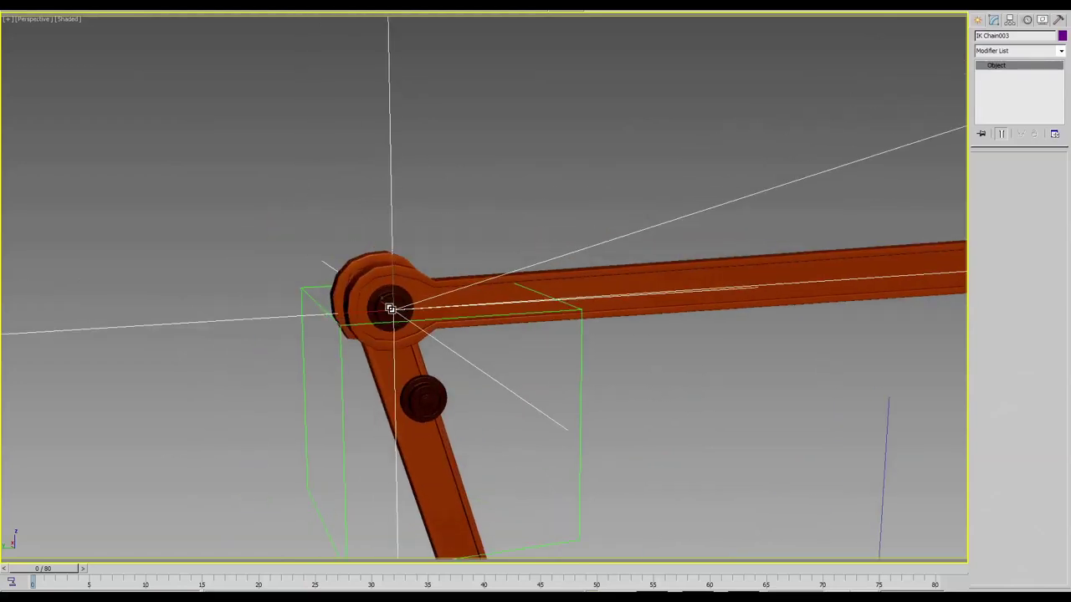
scroll(384, 297, "down", 1)
scroll(384, 297, "down", 5)
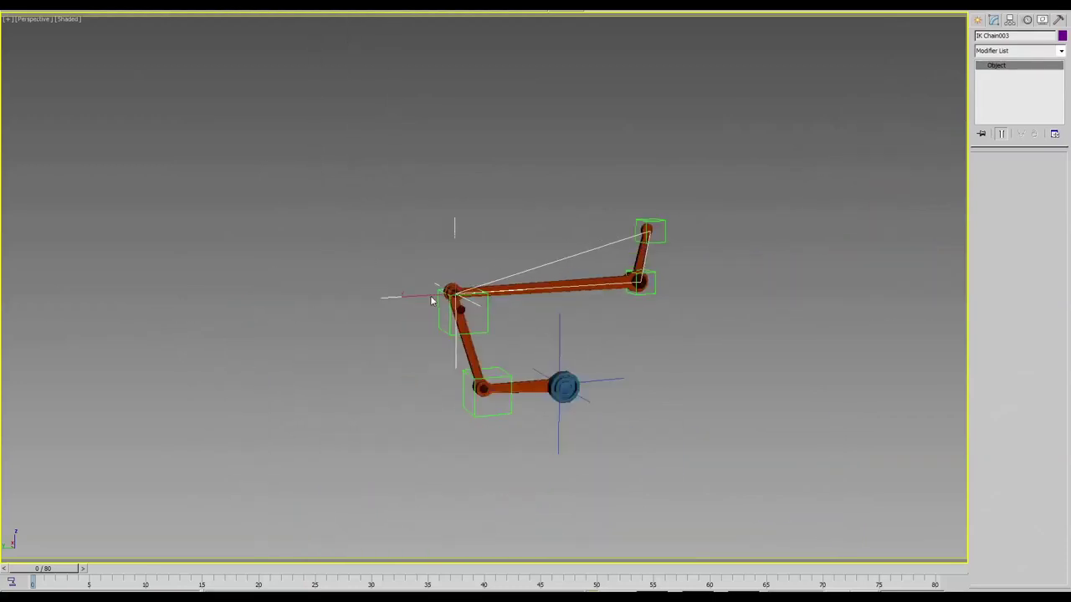
middle_click_drag(676, 319, 484, 292)
left_click(945, 365)
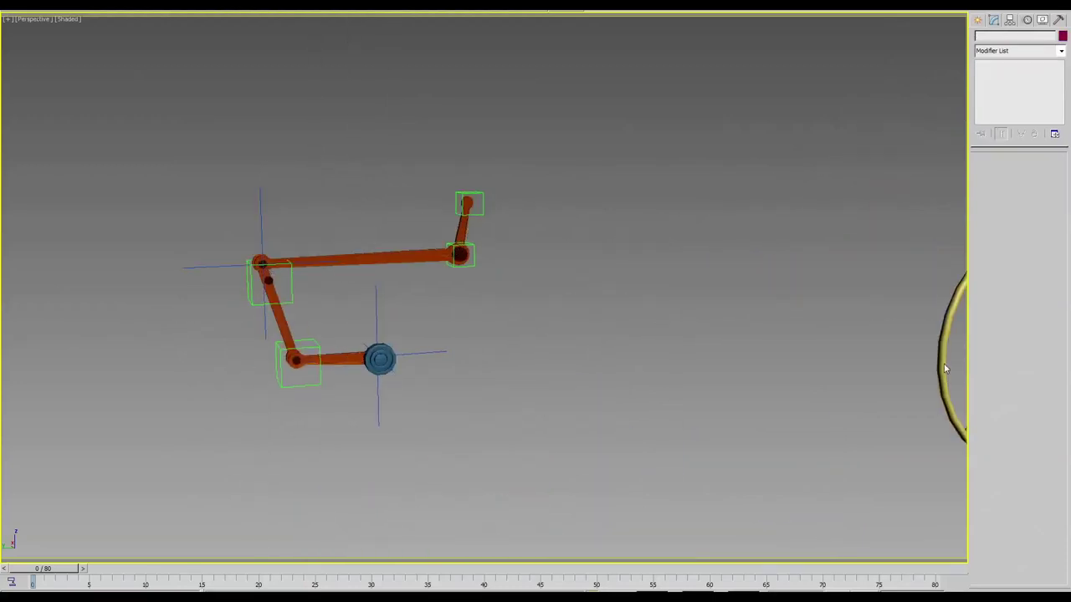
Step: Rotate the donut controller and inspect the left pin and lower-left arm link
right_click(944, 363)
left_click(959, 382)
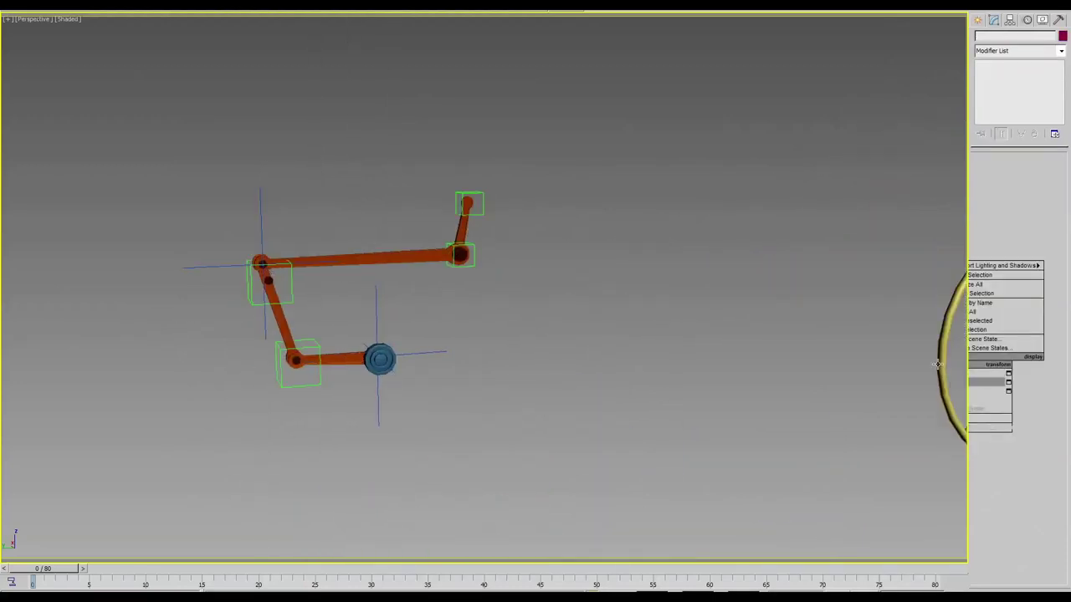
left_click_drag(938, 358, 943, 283)
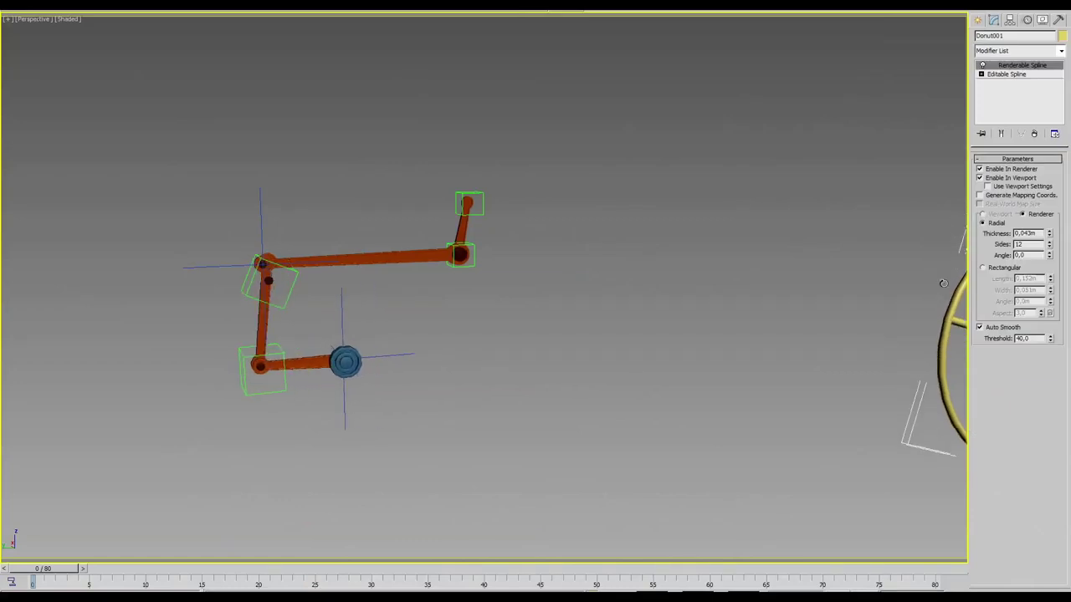
scroll(401, 305, "up", 5)
scroll(490, 348, "down", 3)
scroll(335, 276, "up", 1)
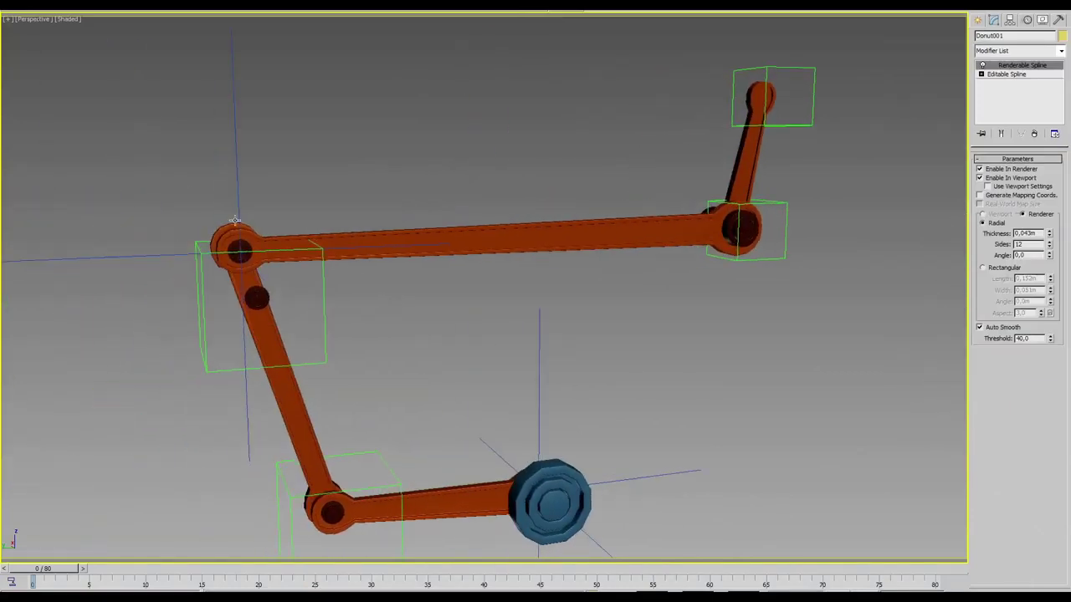
left_click(238, 250)
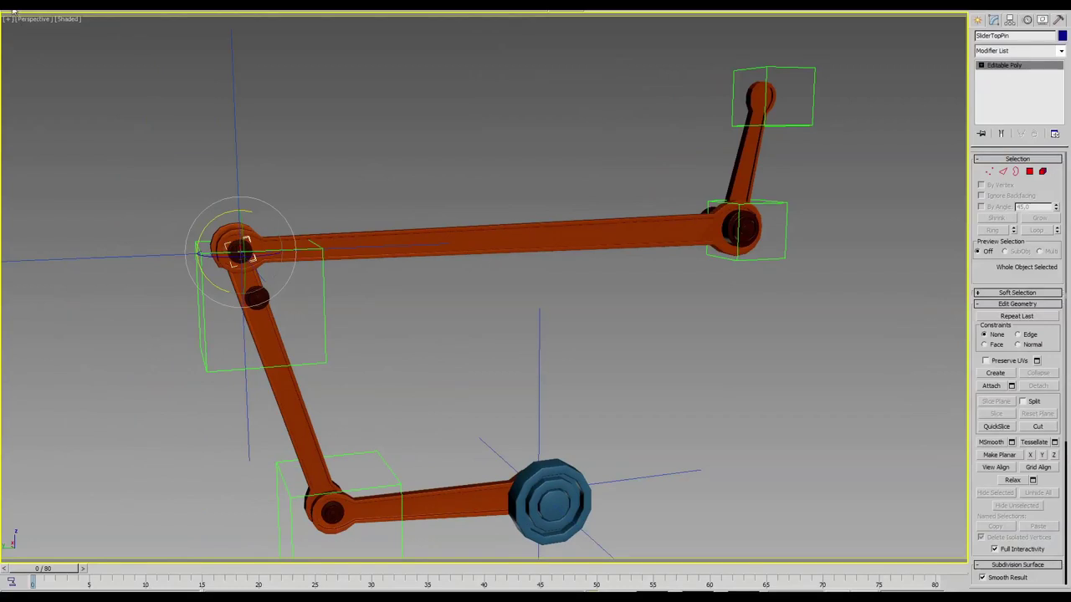
left_click(264, 332)
scroll(460, 270, "down", 3)
scroll(585, 309, "down", 2)
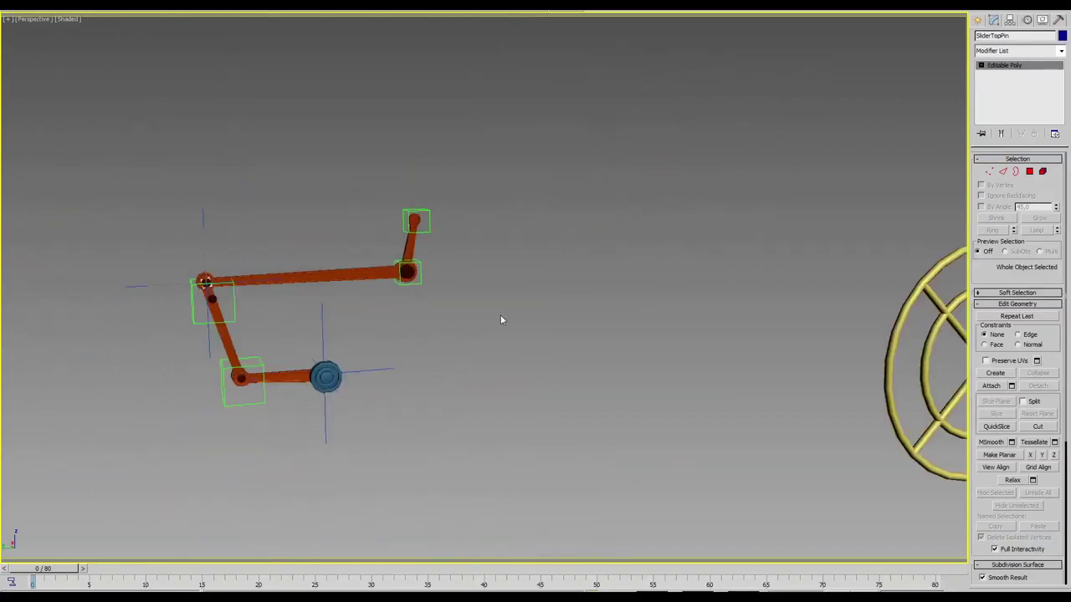
Step: Rotate Donut001 back and forth again to watch the arms follow, then deselect it
left_click(885, 357)
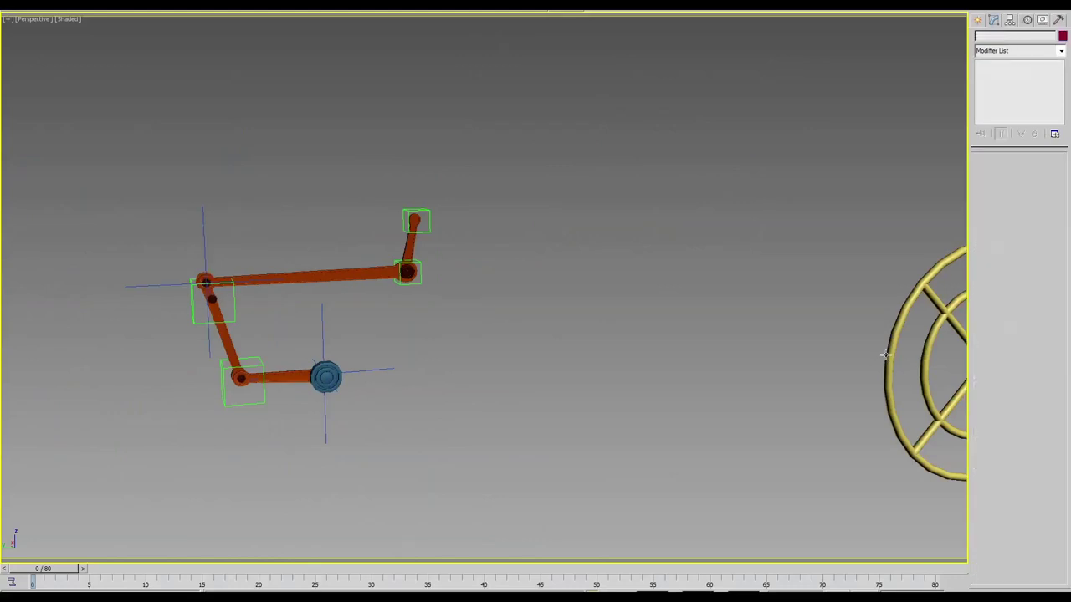
right_click(924, 359)
left_click(923, 358)
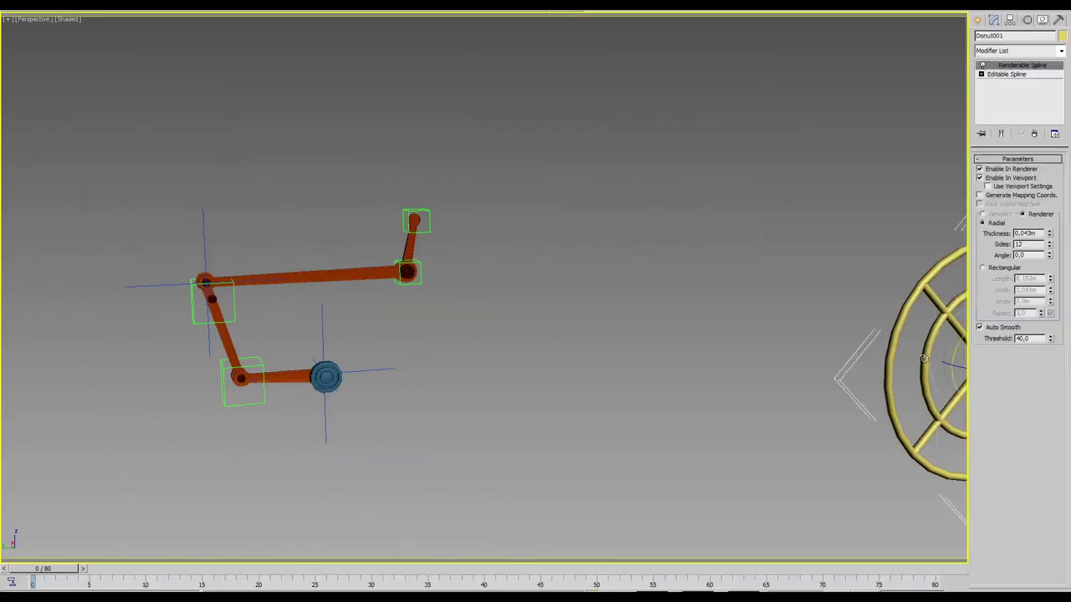
mouse_move(924, 358)
left_mouse_down()
mouse_move(928, 266)
mouse_move(870, 352)
left_mouse_up()
mouse_move(867, 177)
left_mouse_down()
mouse_move(825, 441)
mouse_move(806, 318)
left_mouse_up()
left_click(538, 327)
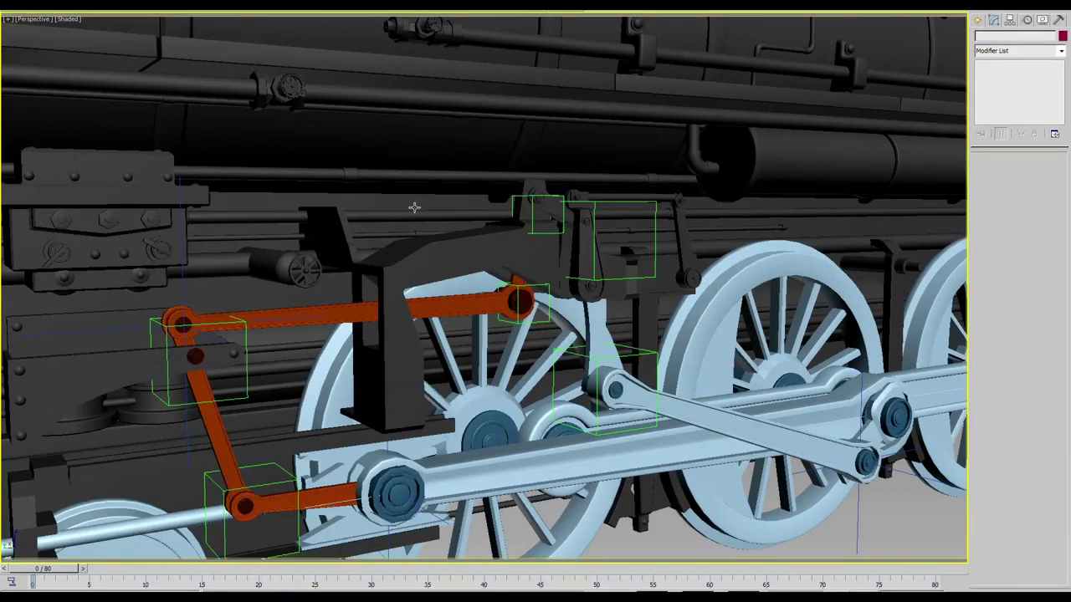
Step: Assign the light blue material to the four orange valve-gear rods and joint
left_click(513, 281)
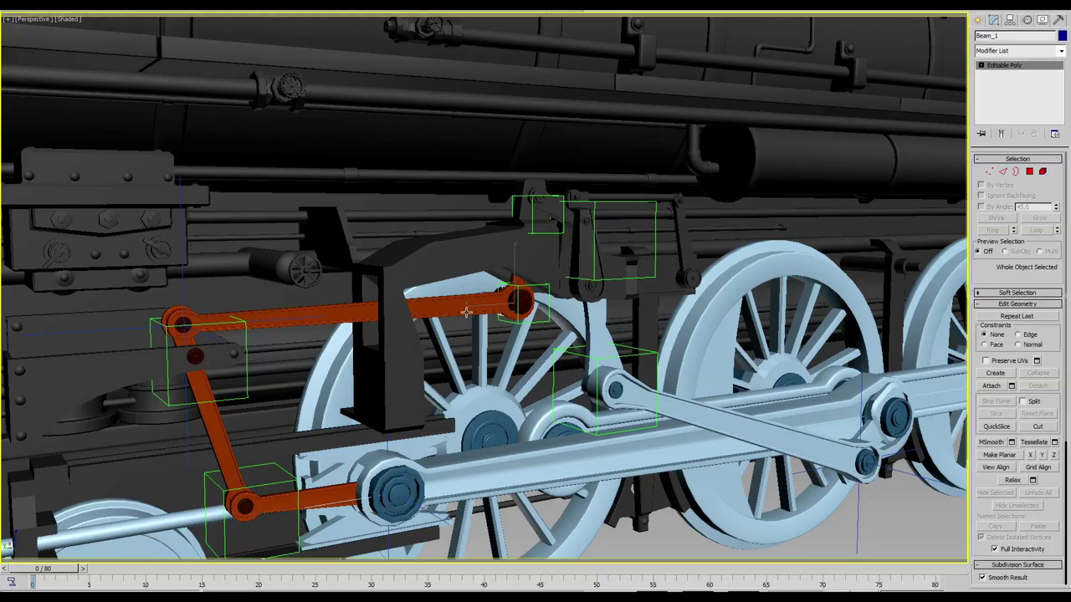
left_click(452, 305, "ctrl")
left_click(212, 415, "ctrl")
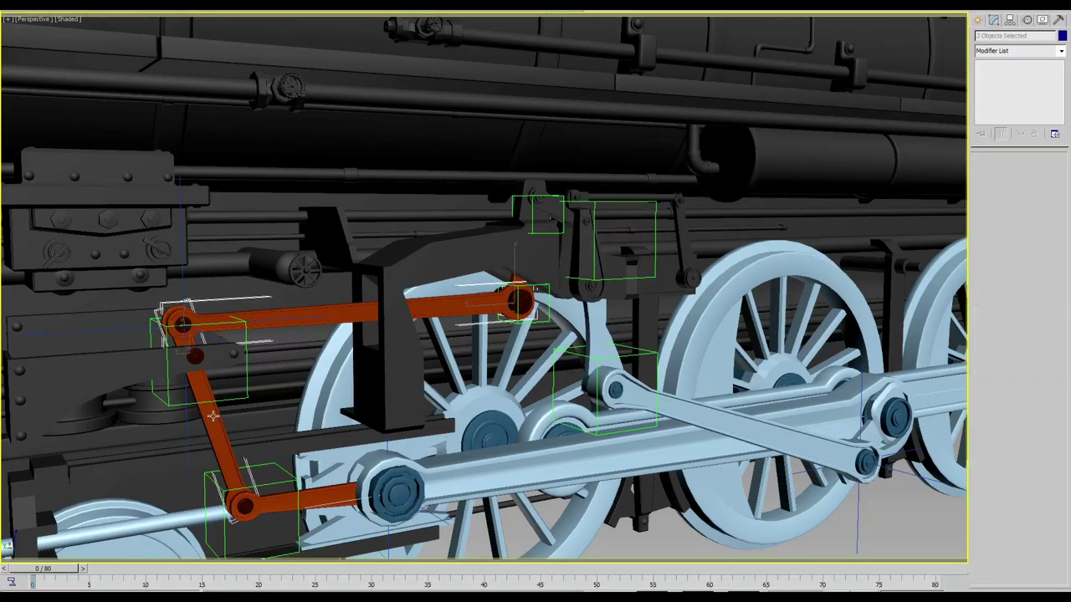
left_click(330, 493, "ctrl")
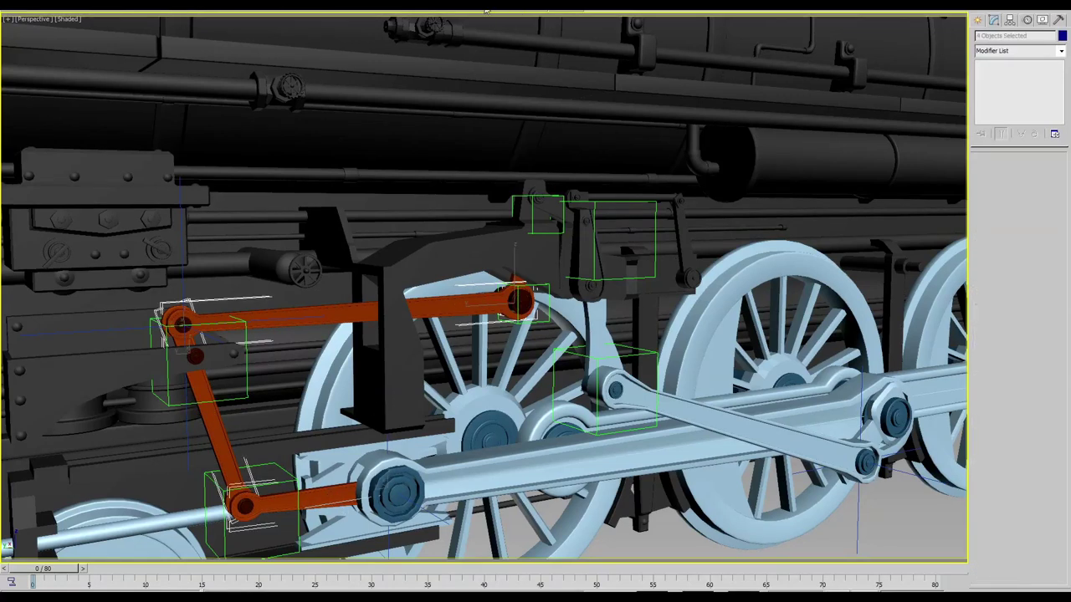
key("m")
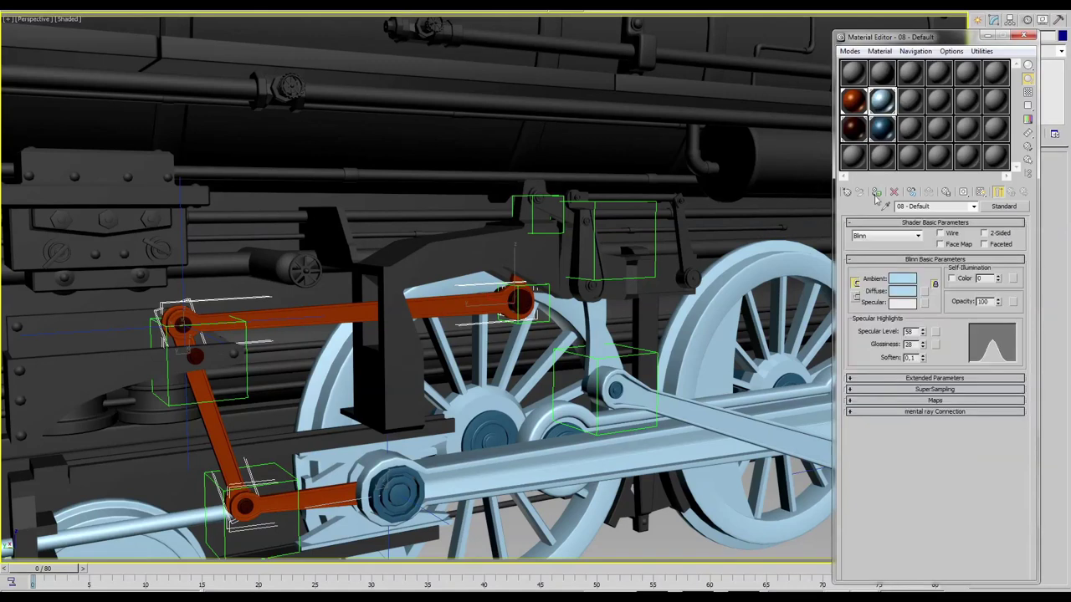
left_click(876, 193)
left_click(519, 302)
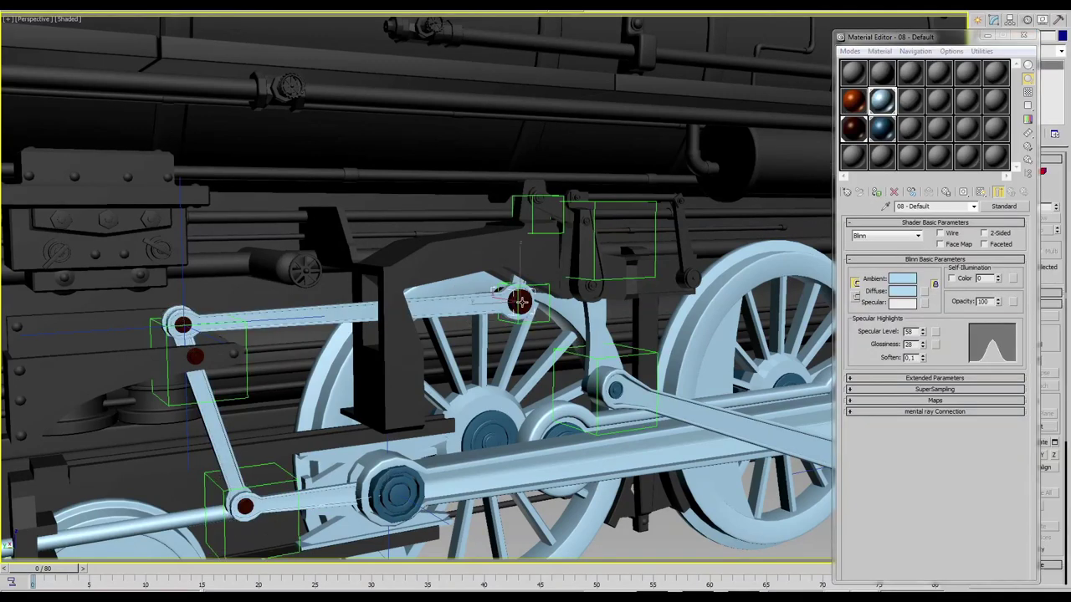
Step: Assign the dark blue material to the red pivot pin and close the Material Editor
left_click(192, 355)
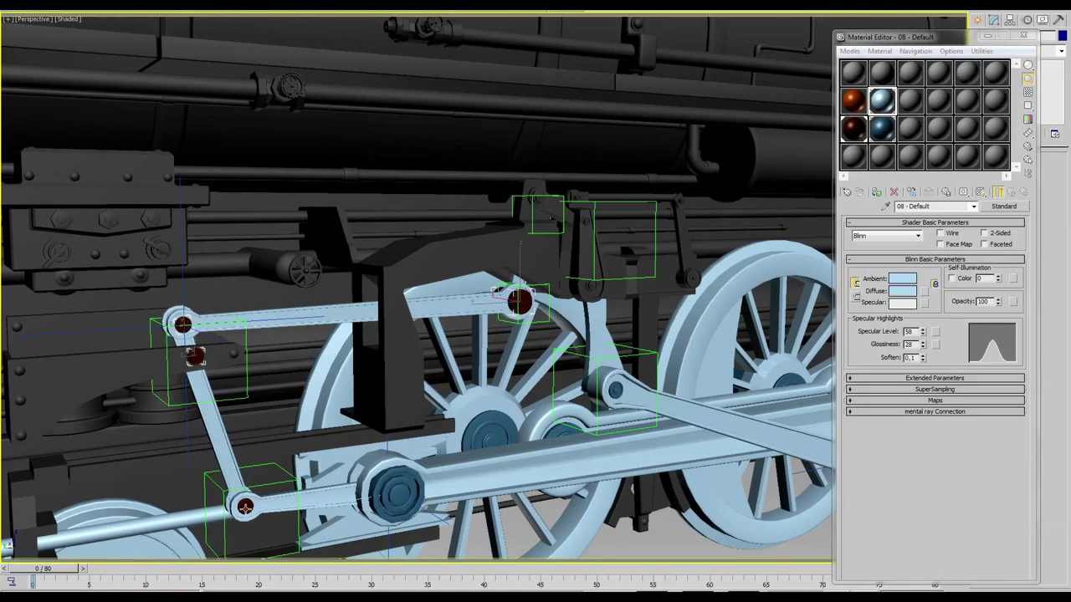
left_click(880, 128)
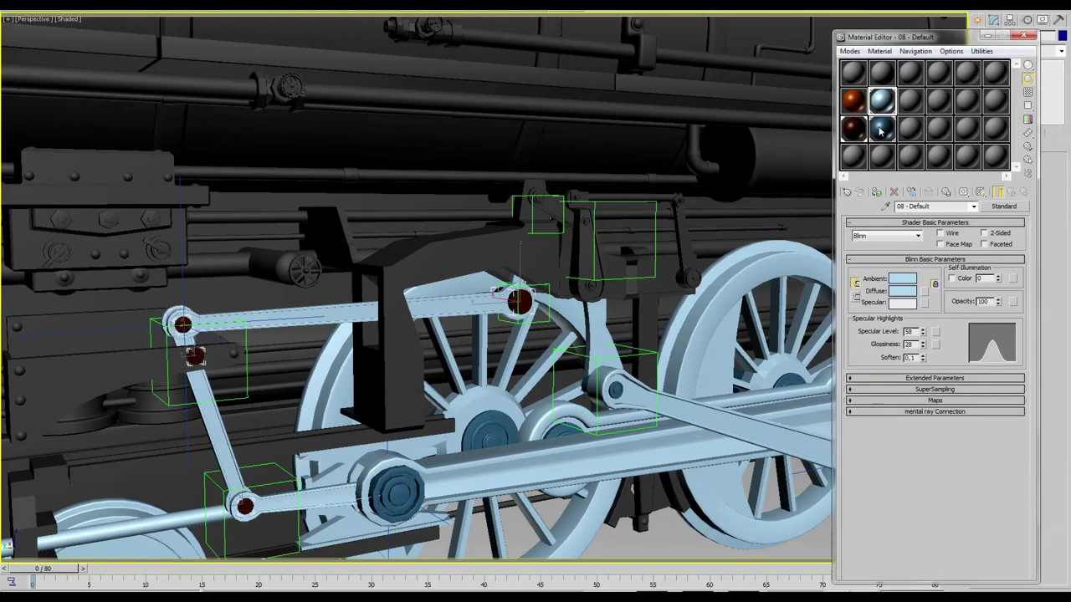
left_click(876, 194)
left_click(1026, 36)
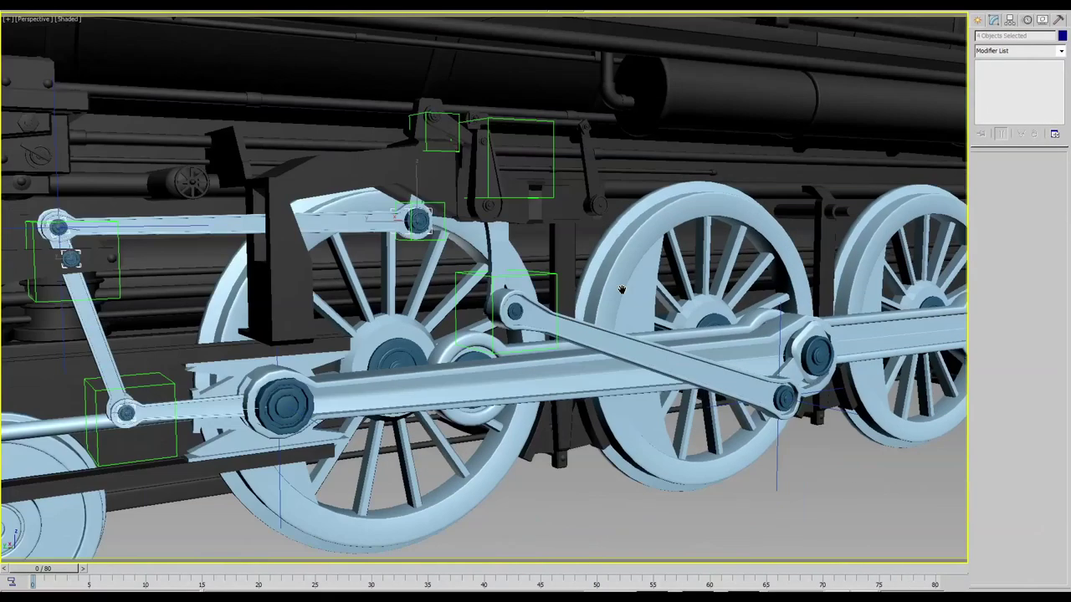
Step: Hide all helper objects from the Display panel
middle_click_drag(622, 290, 617, 284)
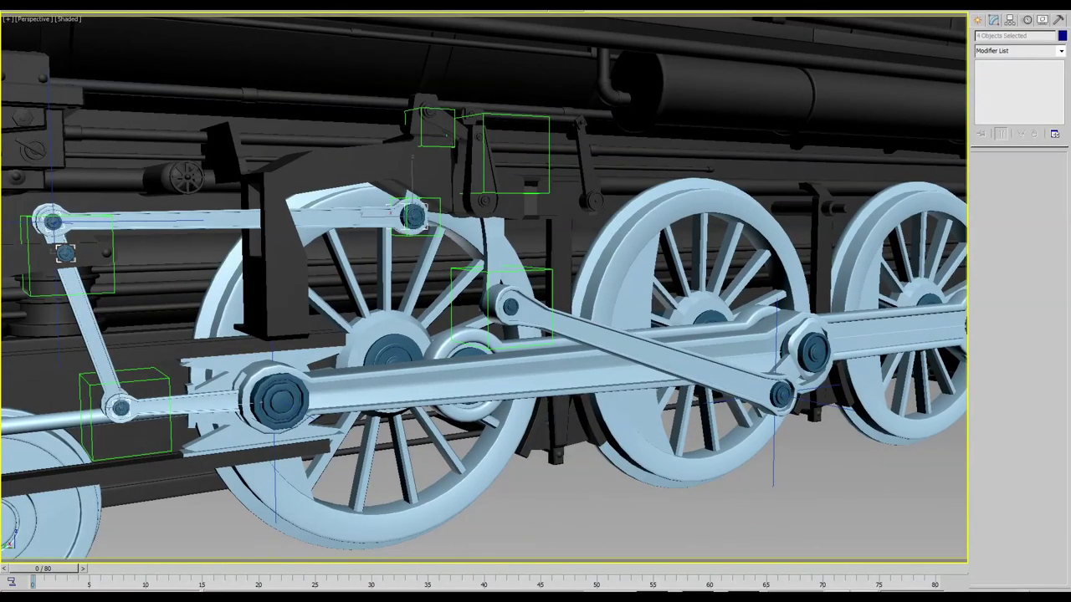
scroll(525, 363, "down", 10)
scroll(525, 368, "up", 2)
scroll(527, 375, "up", 2)
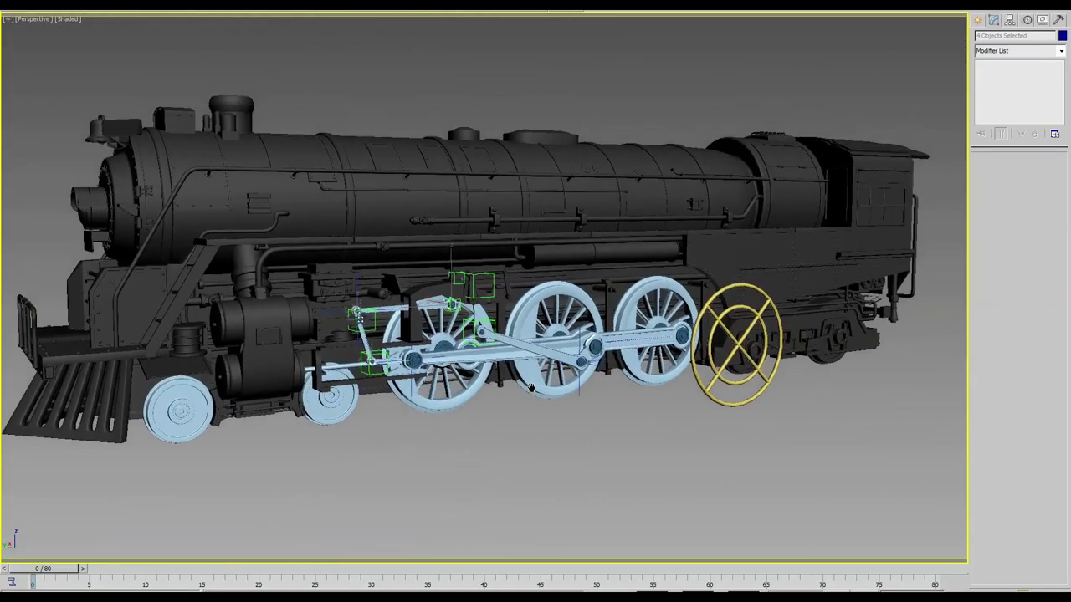
scroll(529, 381, "up", 3)
left_click(1044, 21)
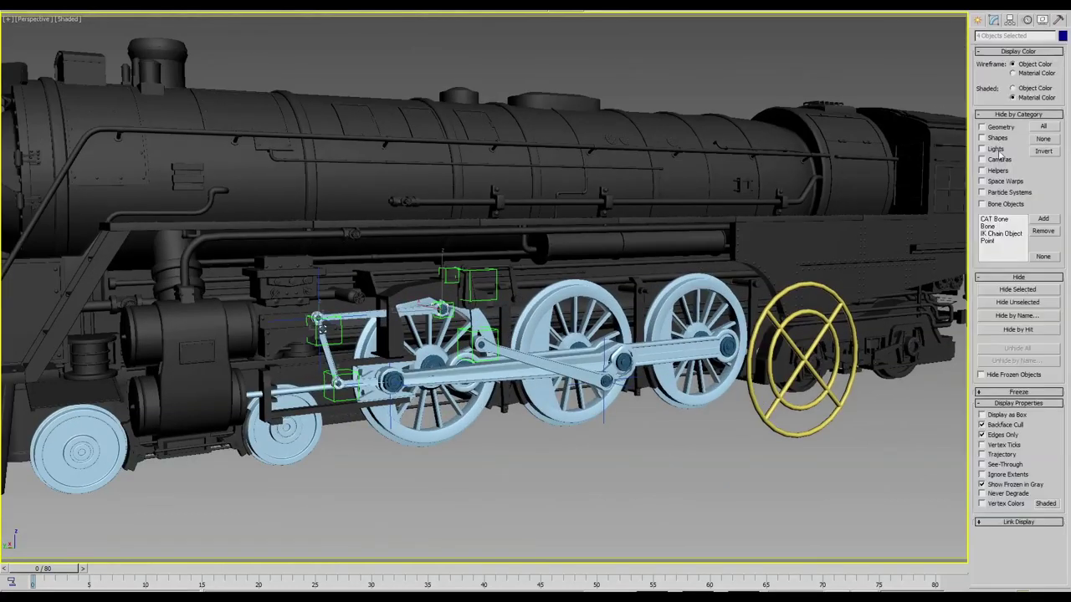
left_click(997, 172)
Step: Rotate Donut001 to test the wheels and rods, then orbit to the locomotive's front
left_click(642, 475)
left_click(774, 430)
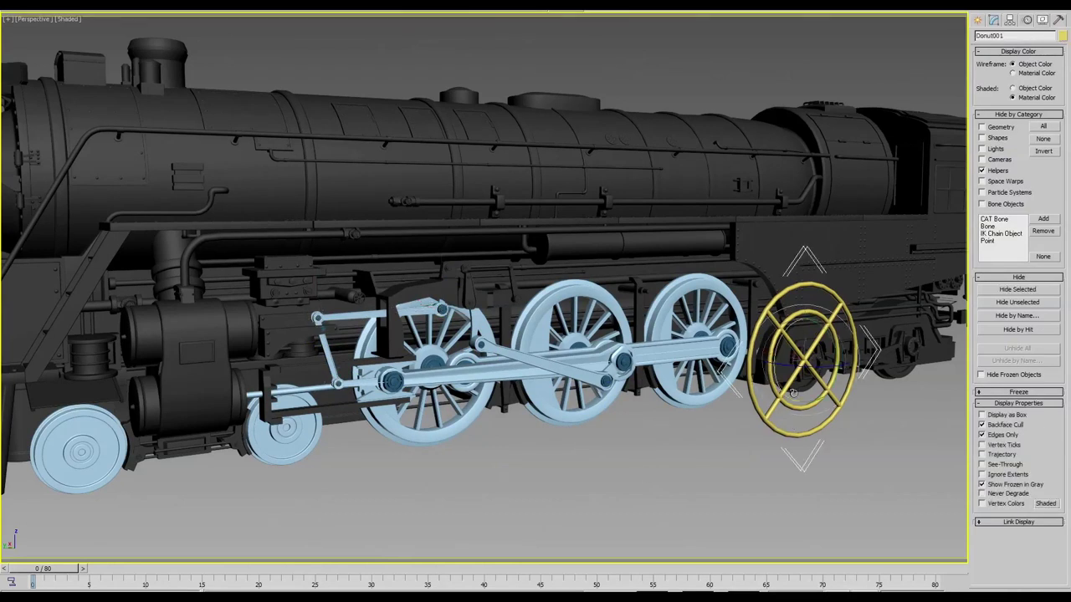
mouse_move(787, 339)
left_mouse_down()
mouse_move(721, 402)
mouse_move(586, 418)
left_mouse_up()
left_click(434, 441)
middle_click_drag(434, 441, 247, 414, "alt")
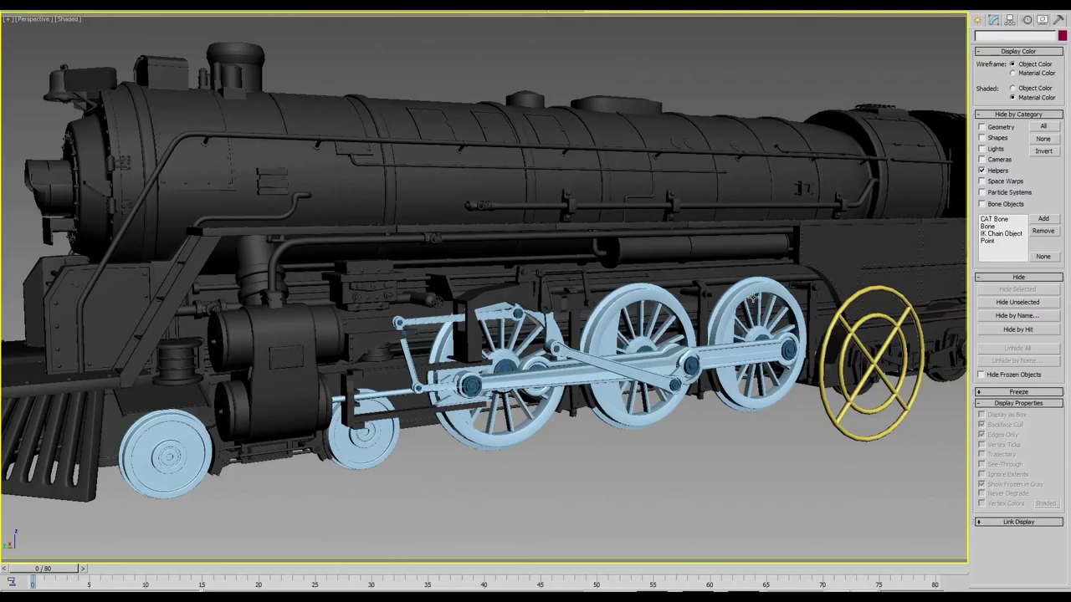
left_click(322, 372)
middle_click_drag(322, 372, 485, 333, "alt")
key("ctrl+d")
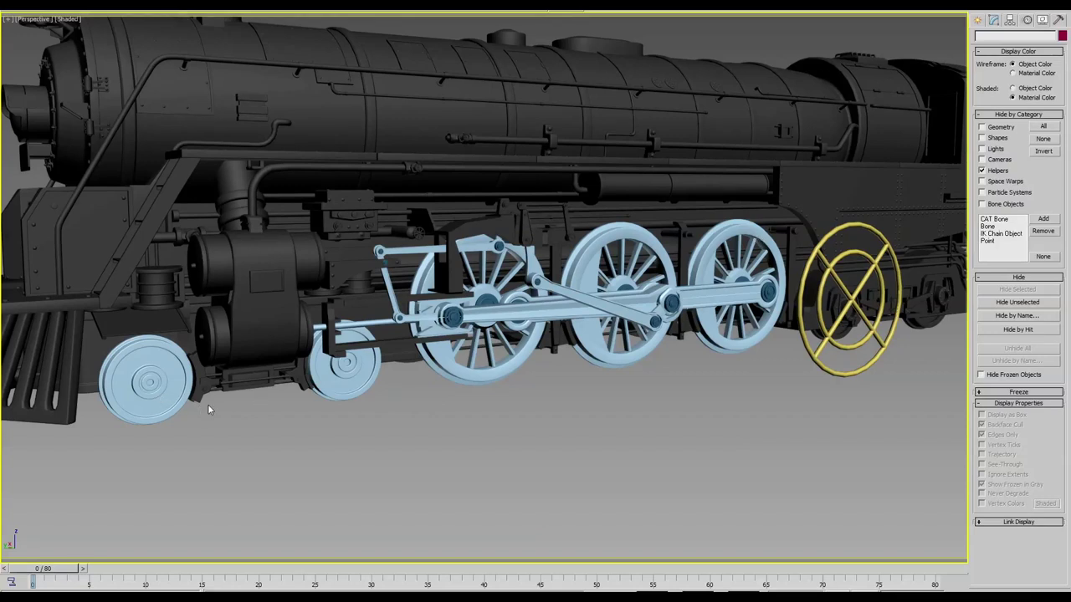
Step: Check the two small wheels, then rotate Donut001 further to test the linkage
left_click(163, 391)
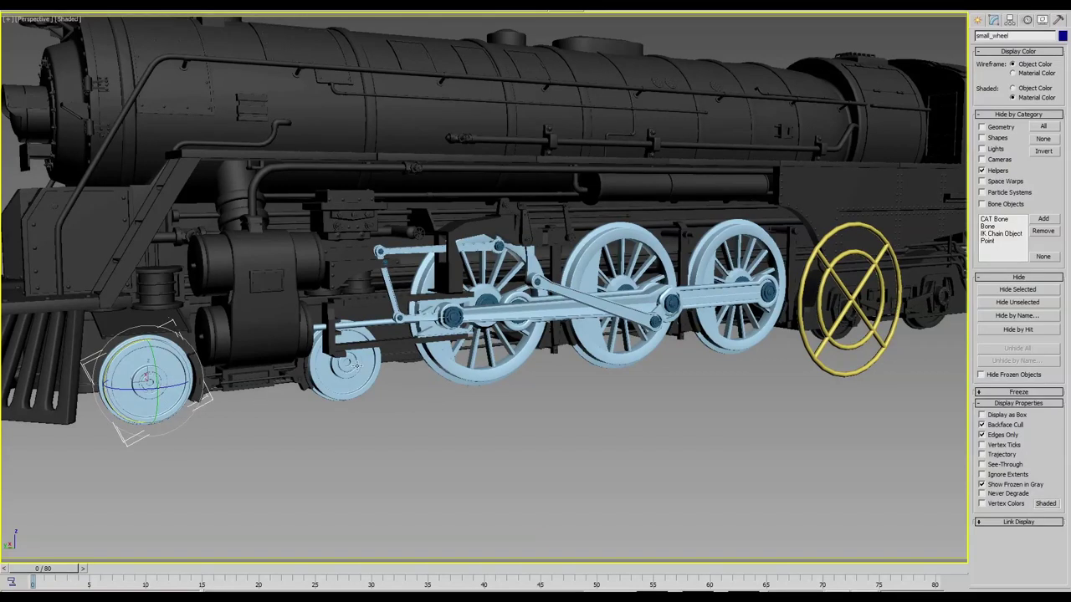
left_click(355, 365)
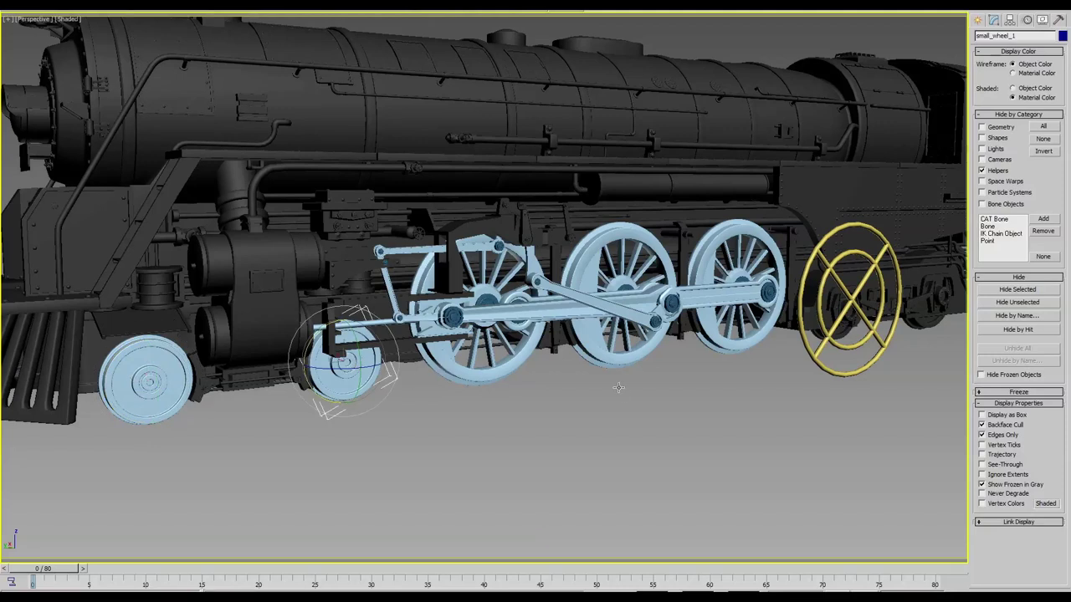
middle_click_drag(772, 378, 783, 363, "alt")
left_click(783, 363)
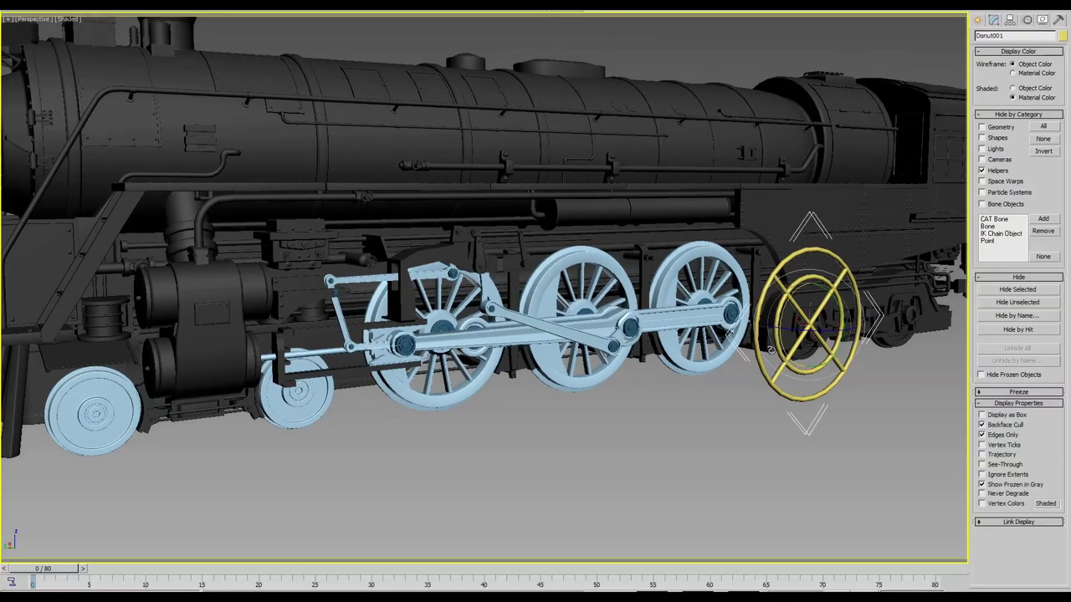
left_click_drag(784, 303, 750, 368)
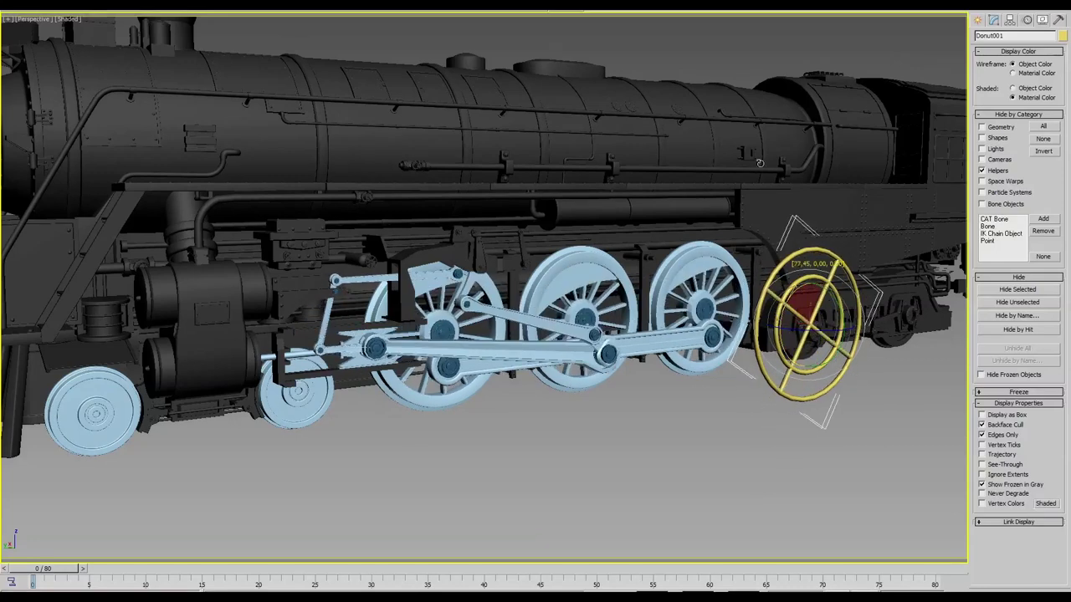
left_click_drag(751, 369, 760, 504)
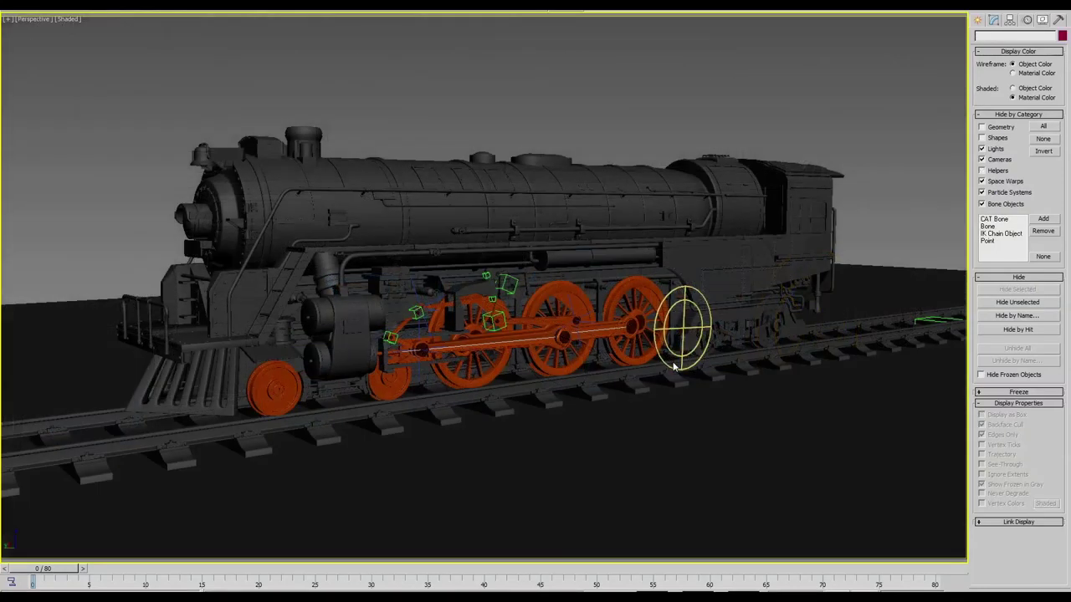
Step: Rotate Donut001 with the Rotate tool (E) so the wheels and orange rods move
left_click(683, 329)
key("e")
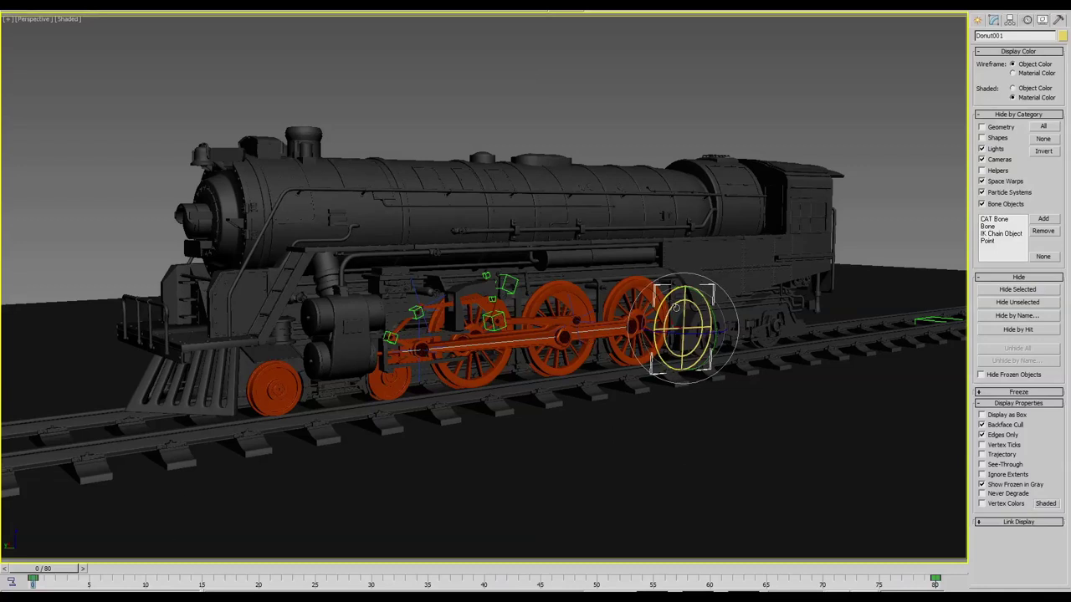
mouse_move(675, 307)
left_mouse_down()
mouse_move(661, 242)
mouse_move(657, 343)
left_mouse_up()
left_click(799, 376)
scroll(740, 377, "up", 1)
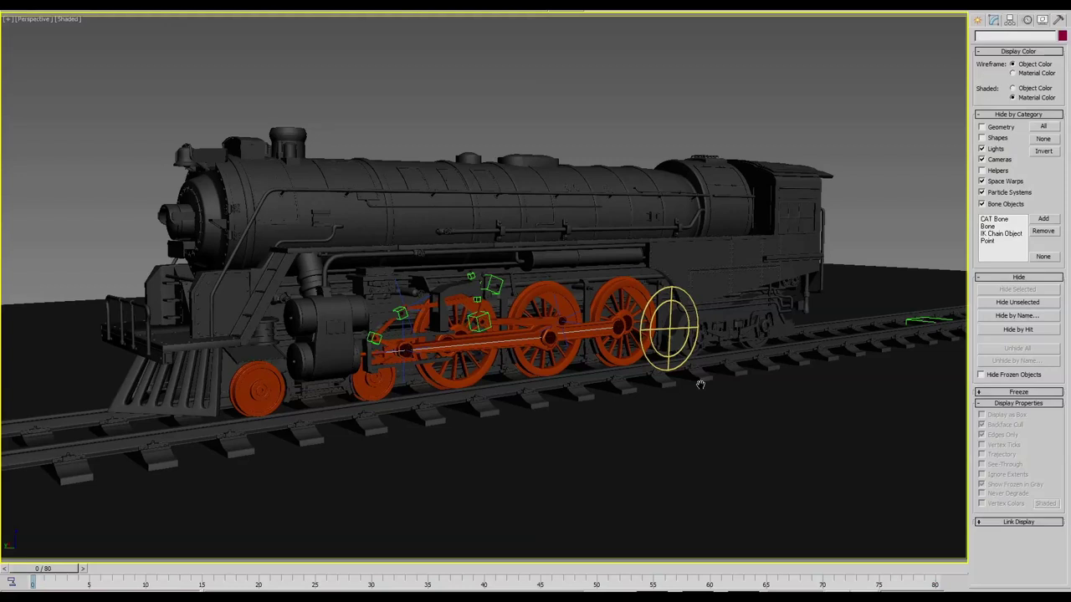
scroll(701, 385, "up", 1)
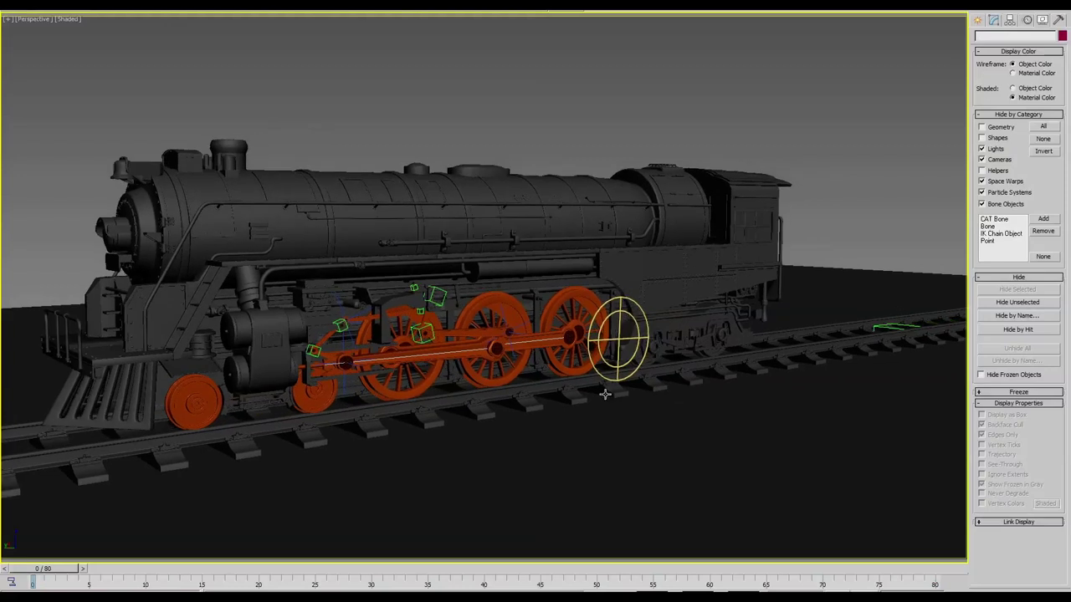
Step: Select the dummy on the track and try moving it, then undo the move
left_click(887, 329)
right_click(891, 328)
left_click(903, 337)
left_click_drag(901, 303, 883, 321)
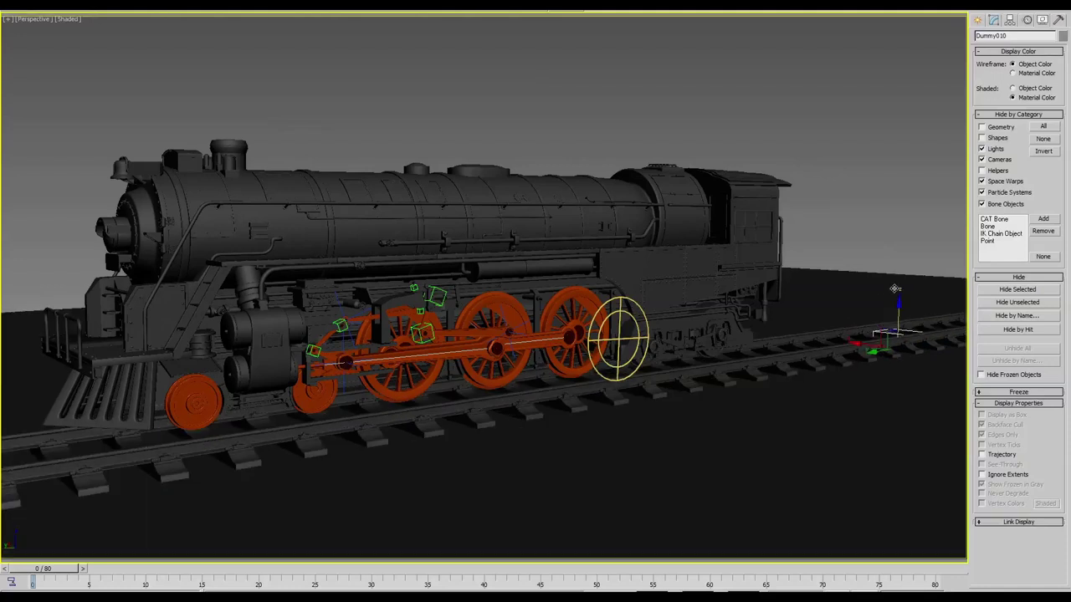
key("ctrl+z")
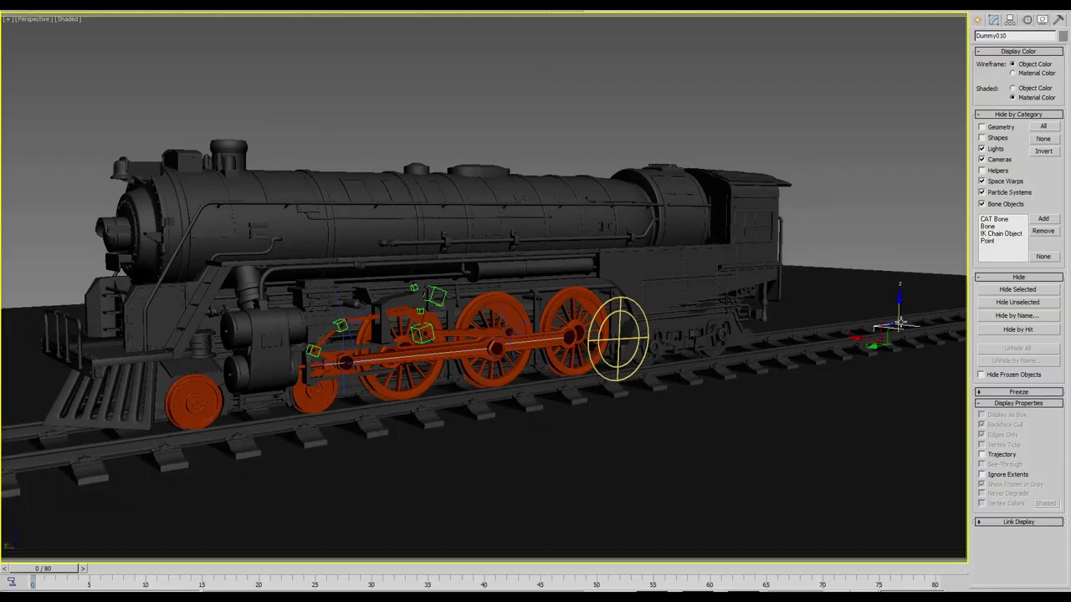
Step: Wire the dummy's Y Position to Donut001's Y Rotation
right_click(884, 329)
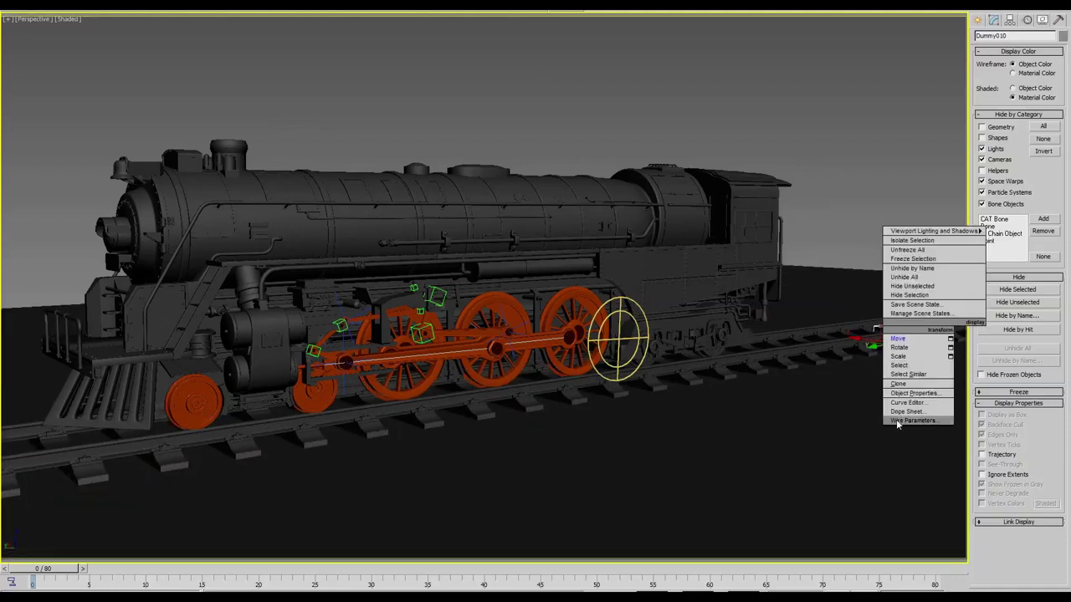
left_click(898, 421)
mouse_move(890, 326)
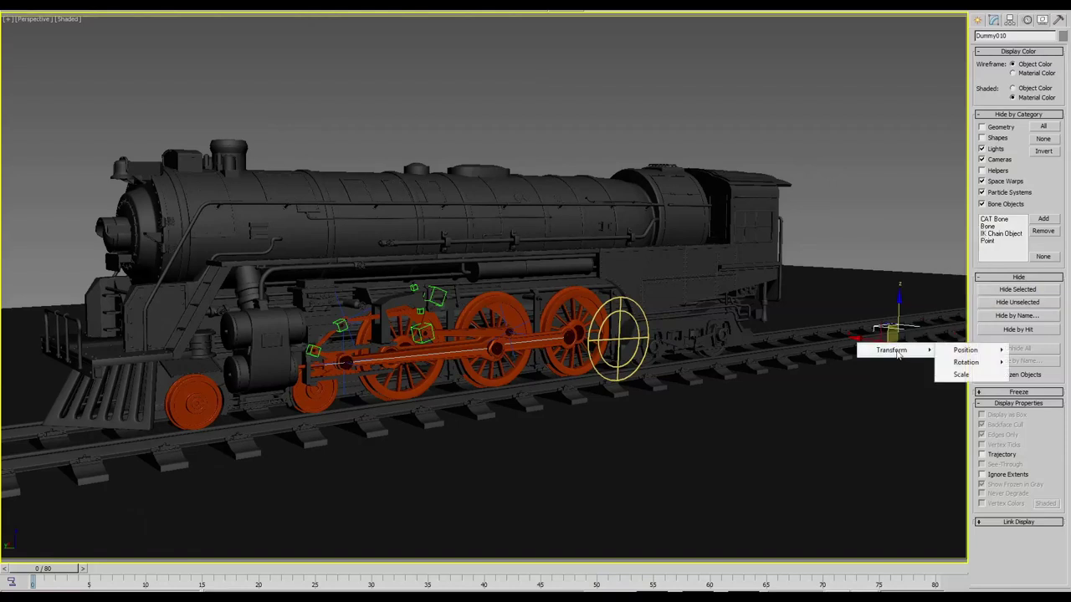
mouse_move(966, 350)
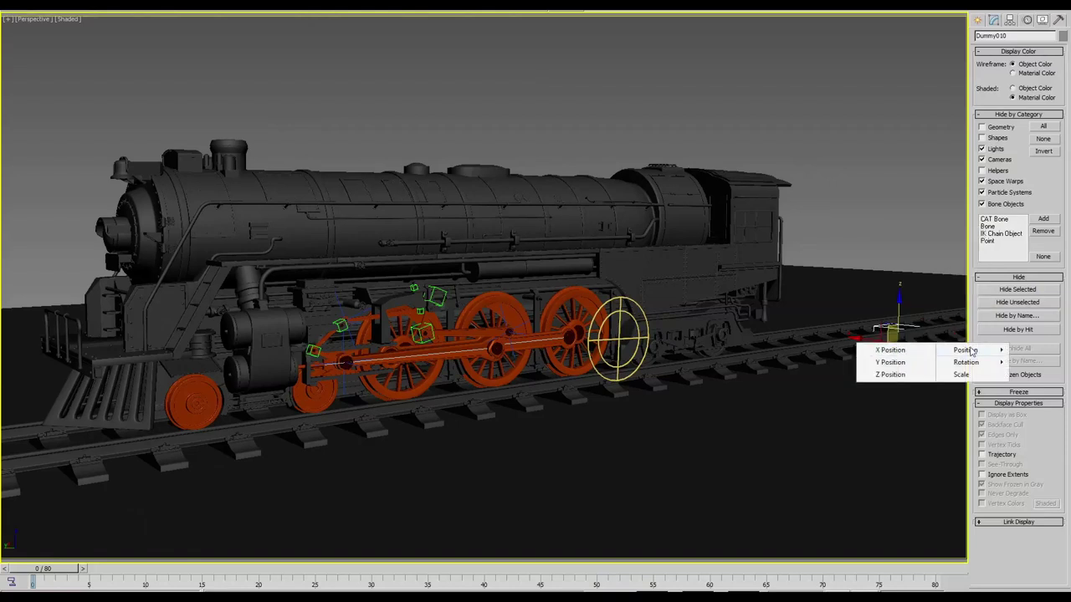
left_click(891, 362)
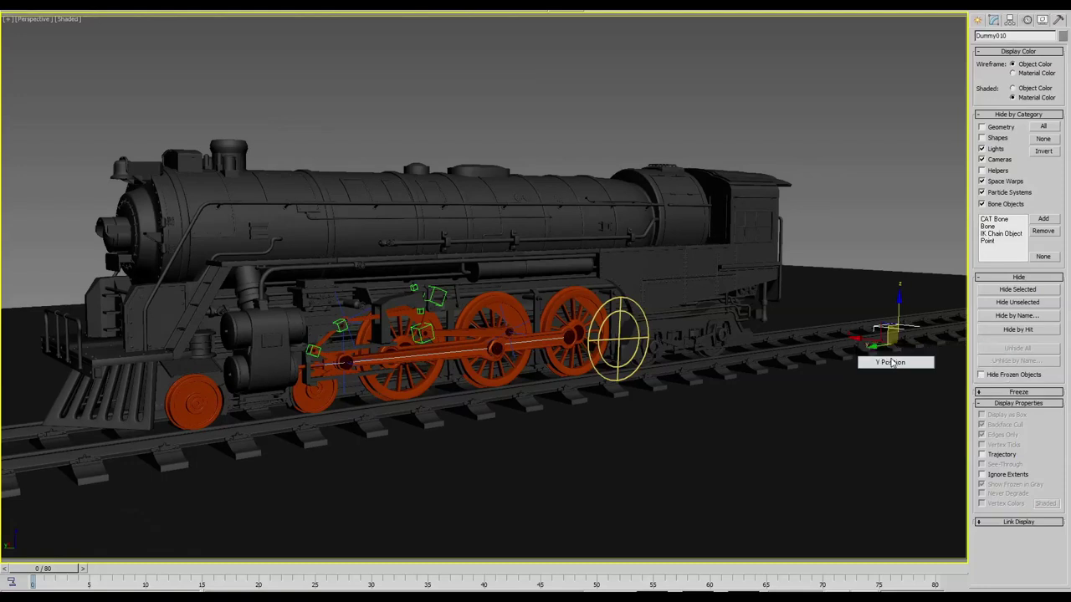
left_click(636, 358)
mouse_move(722, 374)
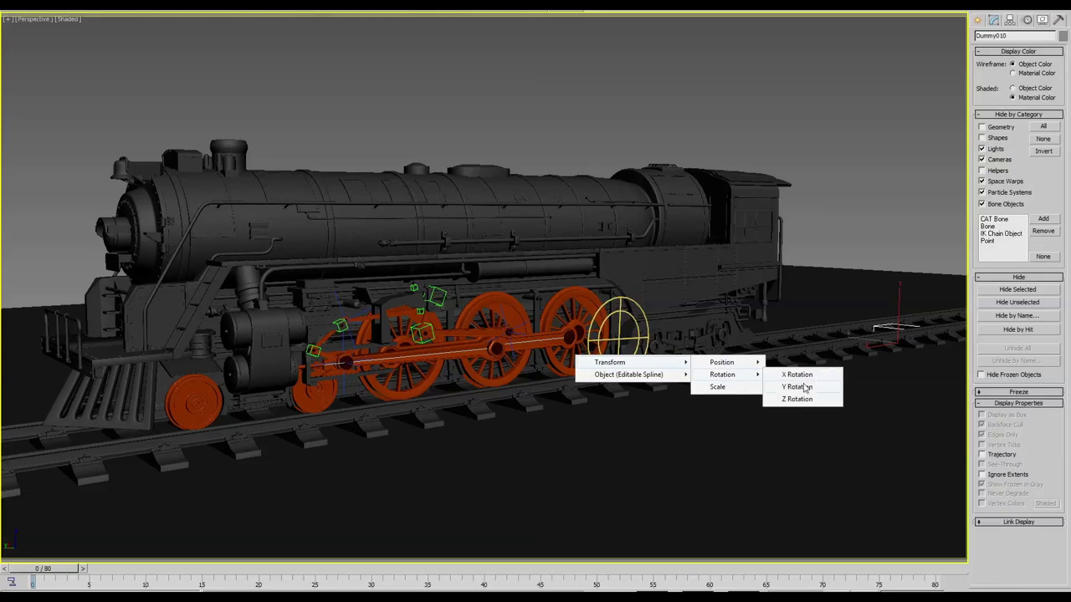
left_click(803, 388)
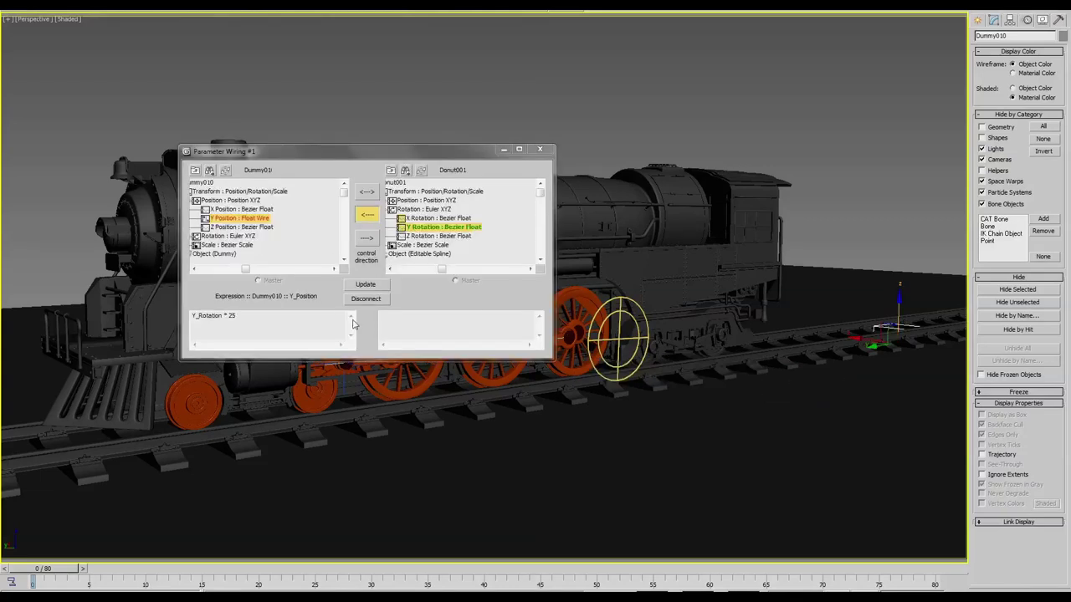
Step: Apply the Y_Rotation * 25 wire expression and test it by rotating Donut001
left_click_drag(299, 154, 366, 140)
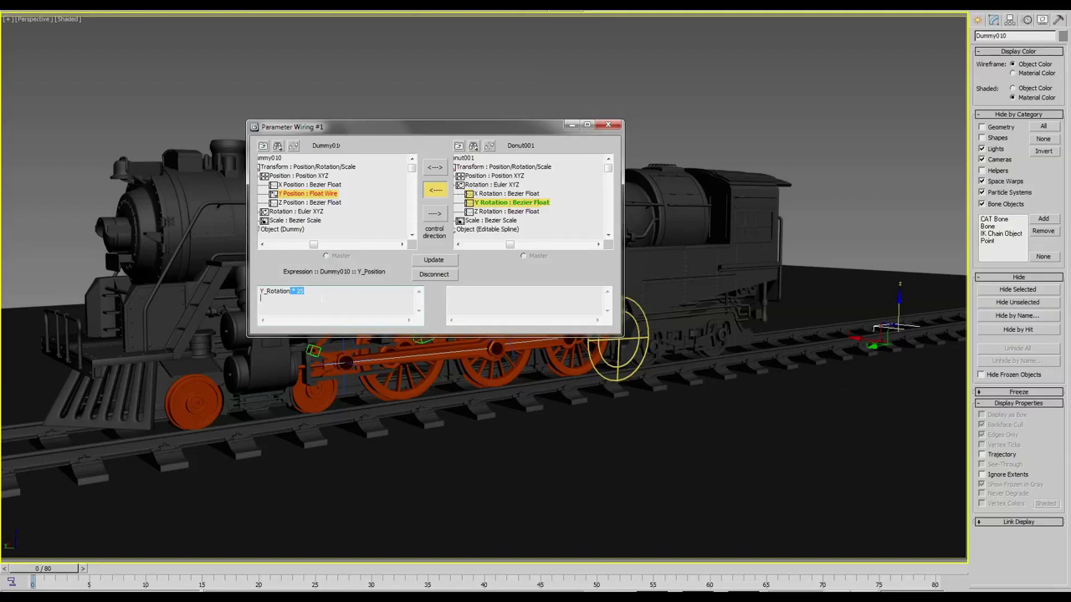
left_click(434, 260)
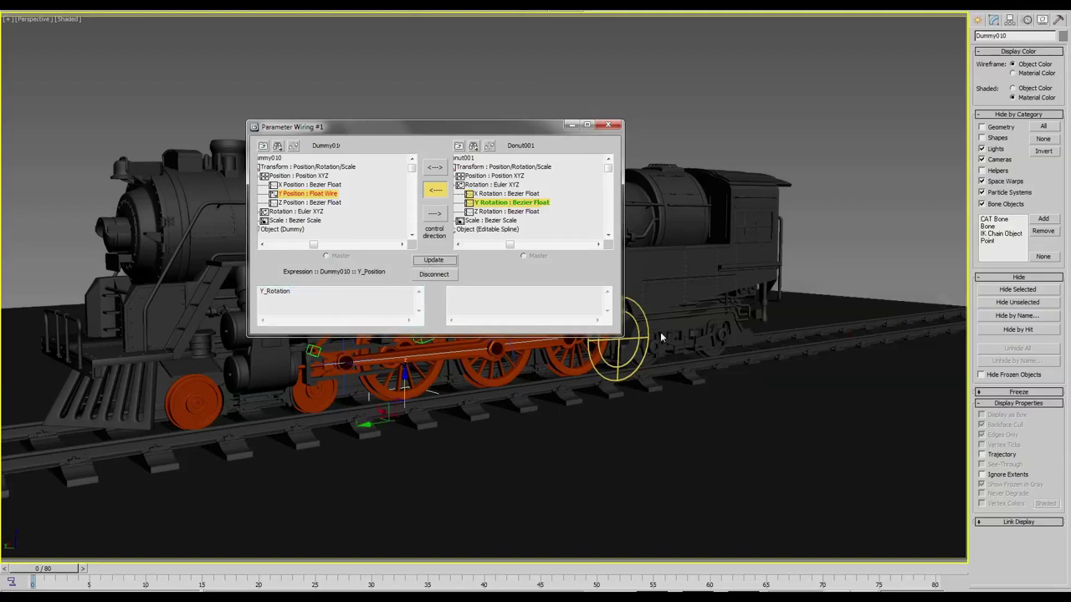
left_click(572, 126)
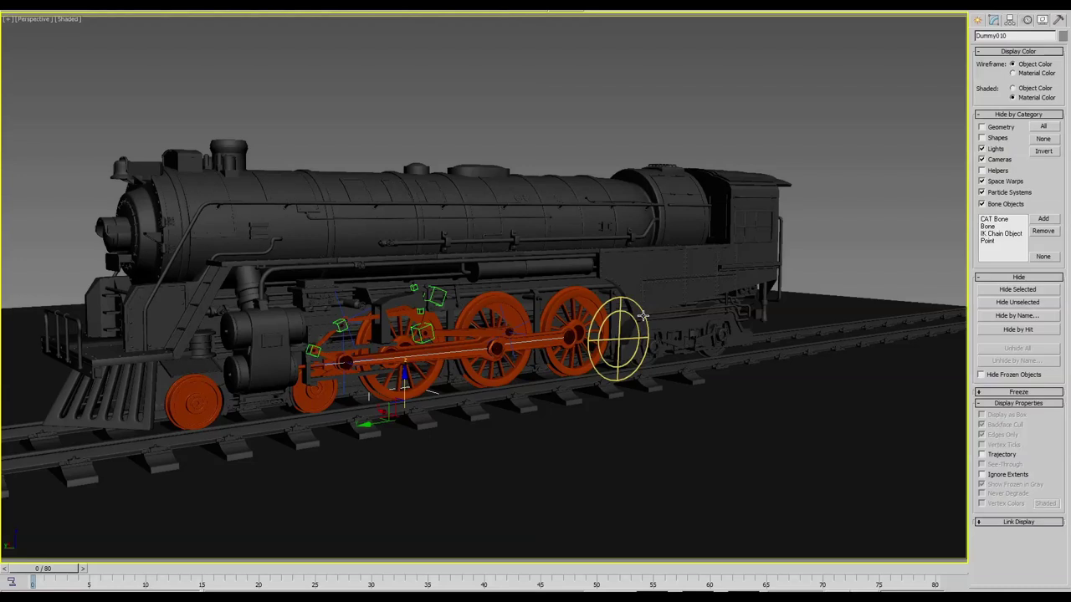
left_click(642, 316)
right_click(604, 315)
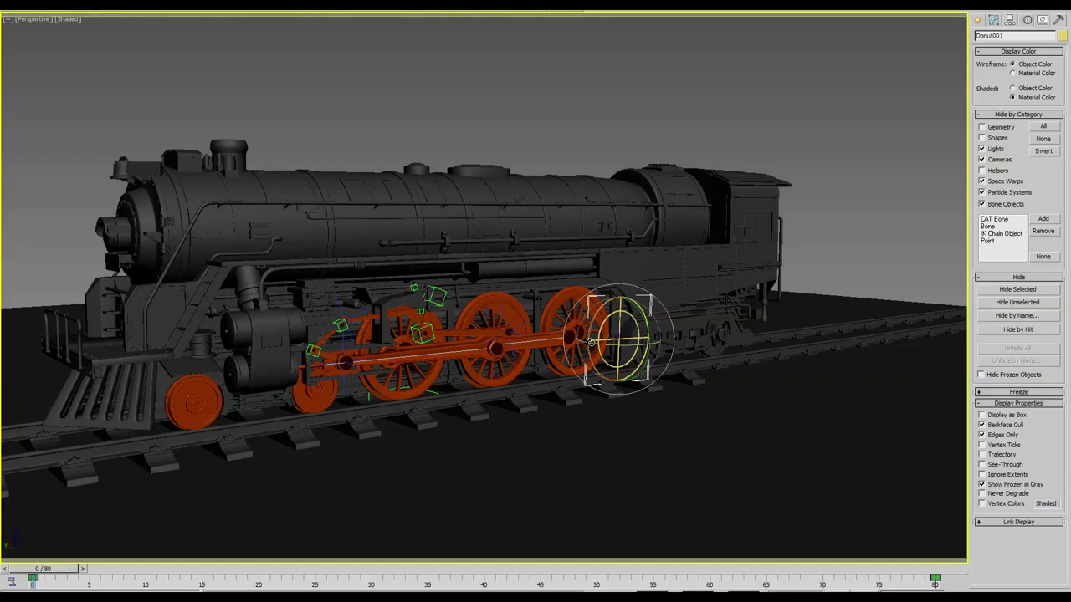
left_click_drag(592, 365, 600, 308)
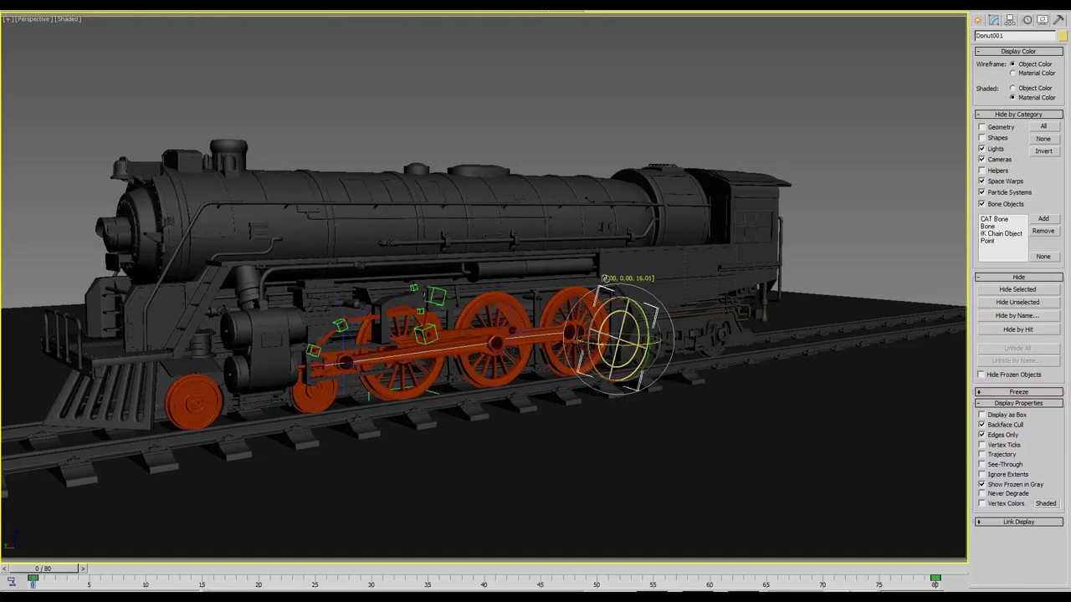
mouse_move(585, 365)
left_mouse_down()
mouse_move(754, 131)
mouse_move(697, 52)
left_mouse_up()
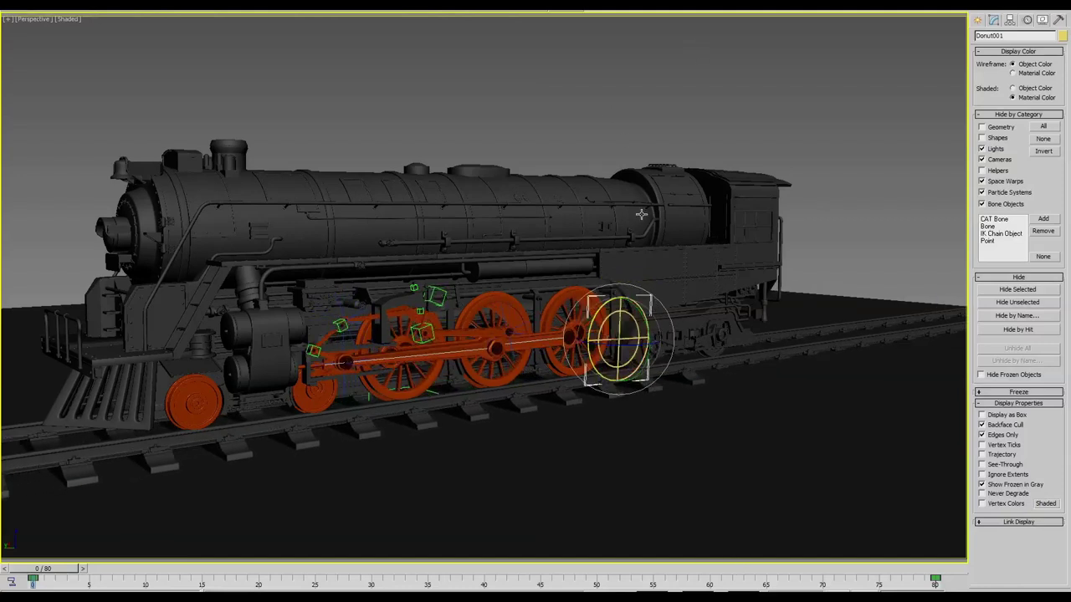
Step: Reopen Parameter Wiring, update the Y_Rotation expression, and close the window
key("alt+5")
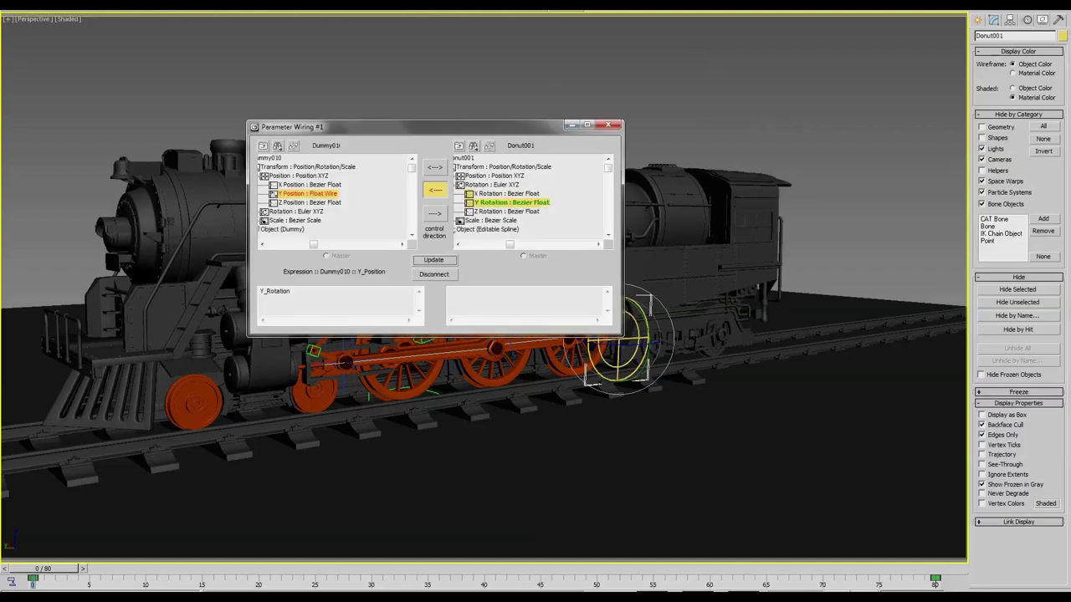
left_click(326, 301)
type("* 25")
left_click(434, 260)
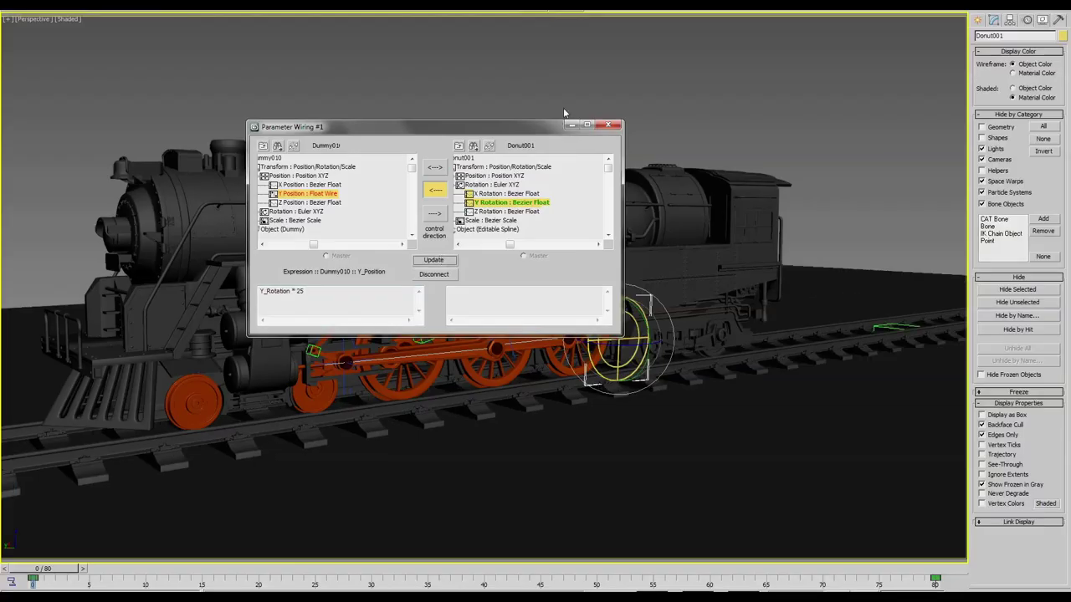
left_click(572, 124)
Step: Switch to wireframe and orbit in close to the driving wheels and donut controller
key("F3")
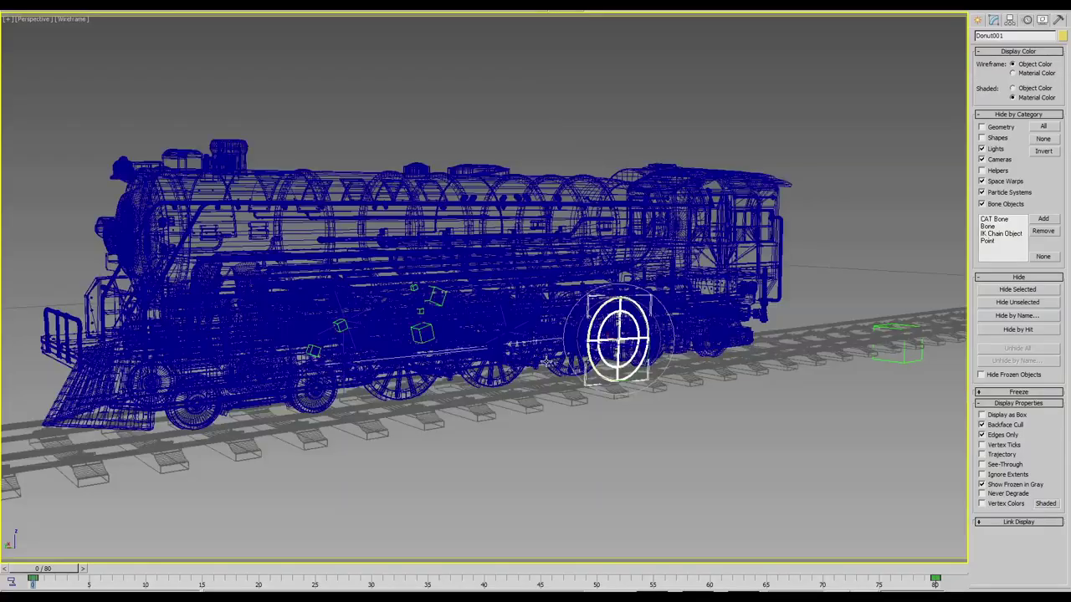
scroll(535, 360, "up", 5)
middle_click_drag(534, 385, 544, 389, "alt")
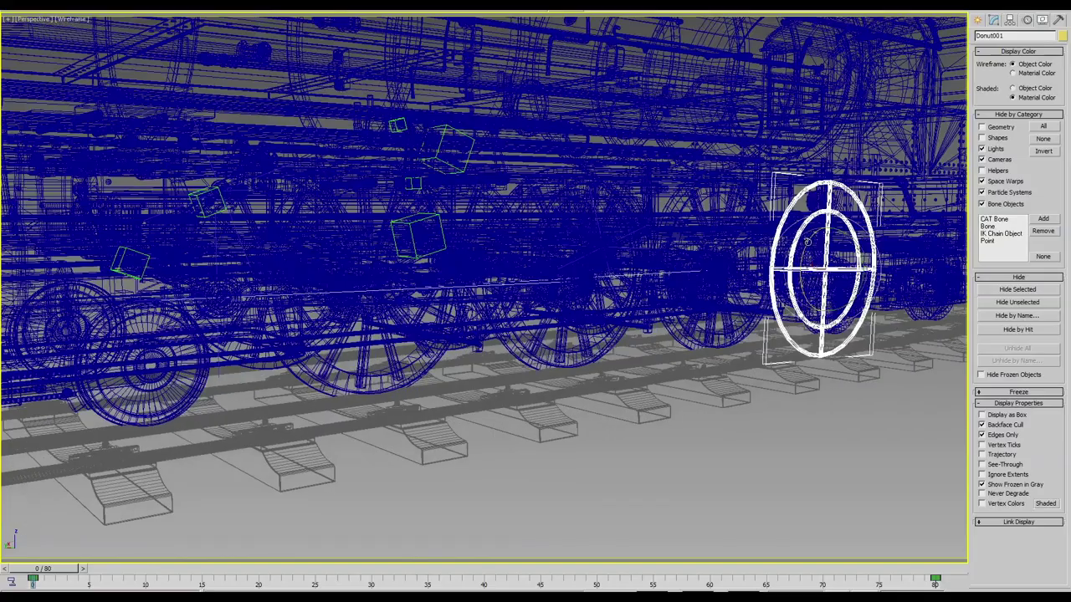
mouse_move(793, 260)
middle_mouse_down("alt")
mouse_move(830, 194)
mouse_move(787, 332)
mouse_move(240, 441)
middle_mouse_up("alt")
Step: Select the front wheel, driving wheel and track, then deselect and return to shaded with edges
left_click(132, 400)
key("shift+h")
left_click(334, 378, "ctrl")
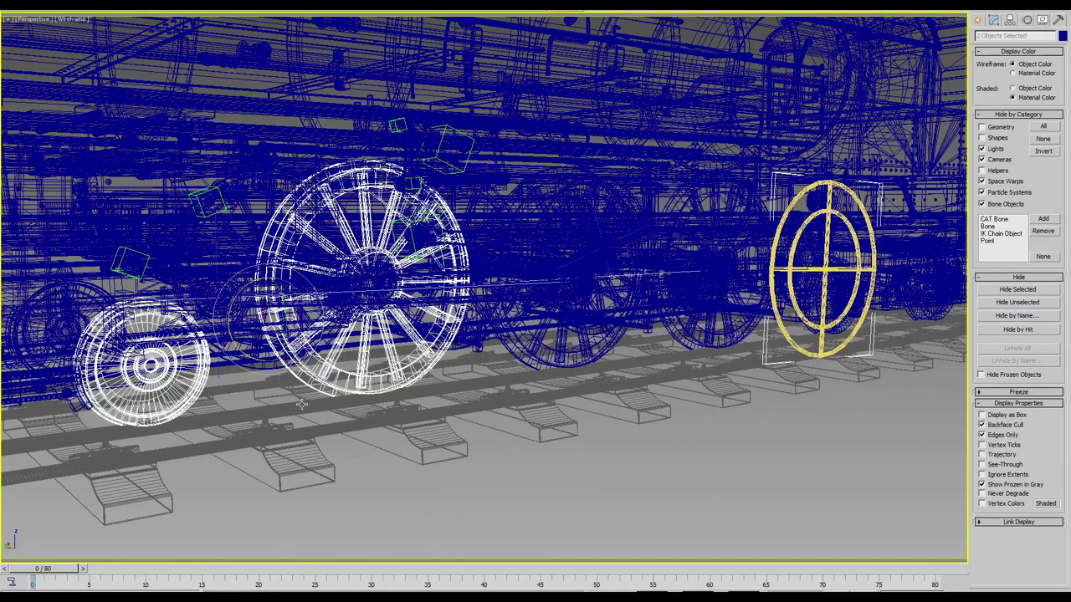
left_click(301, 404, "ctrl")
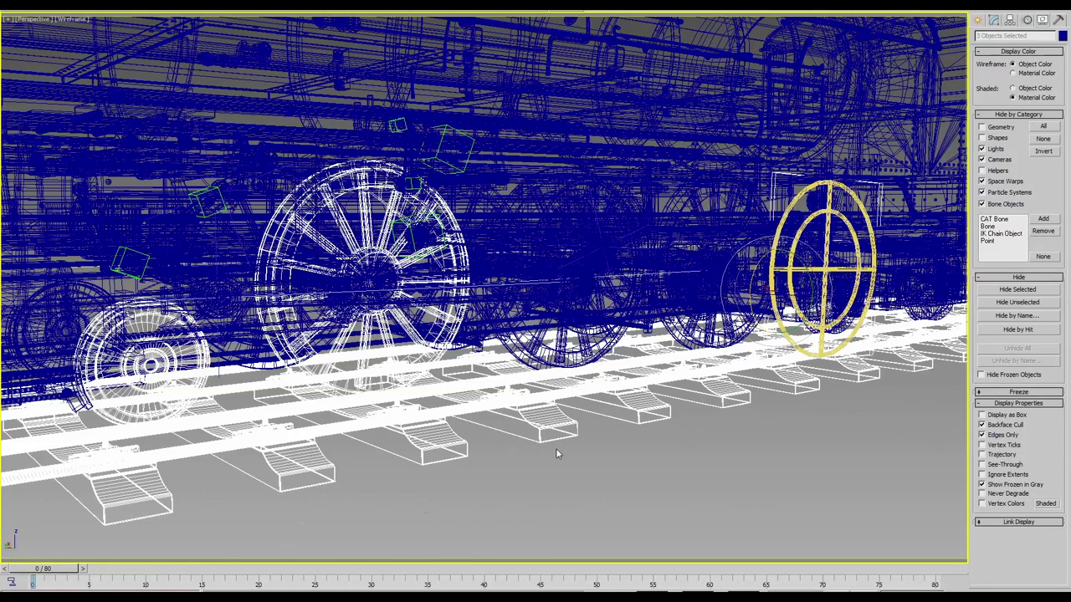
left_click(506, 484)
key("F3")
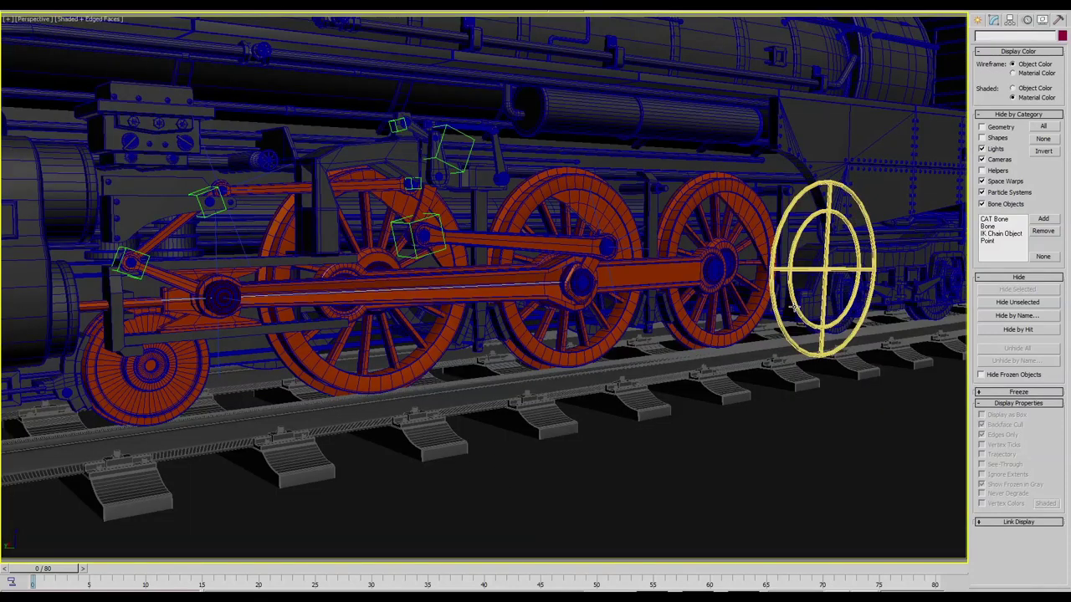
Step: Rotate Donut001 back and forth so the wheels and rods turn
left_click(793, 307)
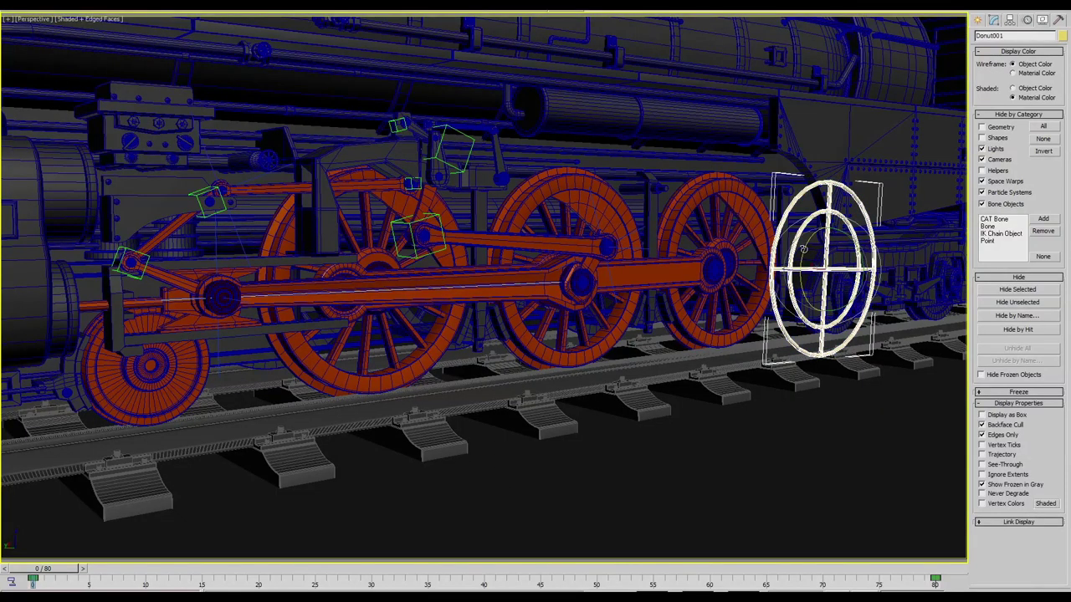
mouse_move(800, 257)
left_mouse_down()
mouse_move(784, 306)
mouse_move(799, 226)
left_mouse_up()
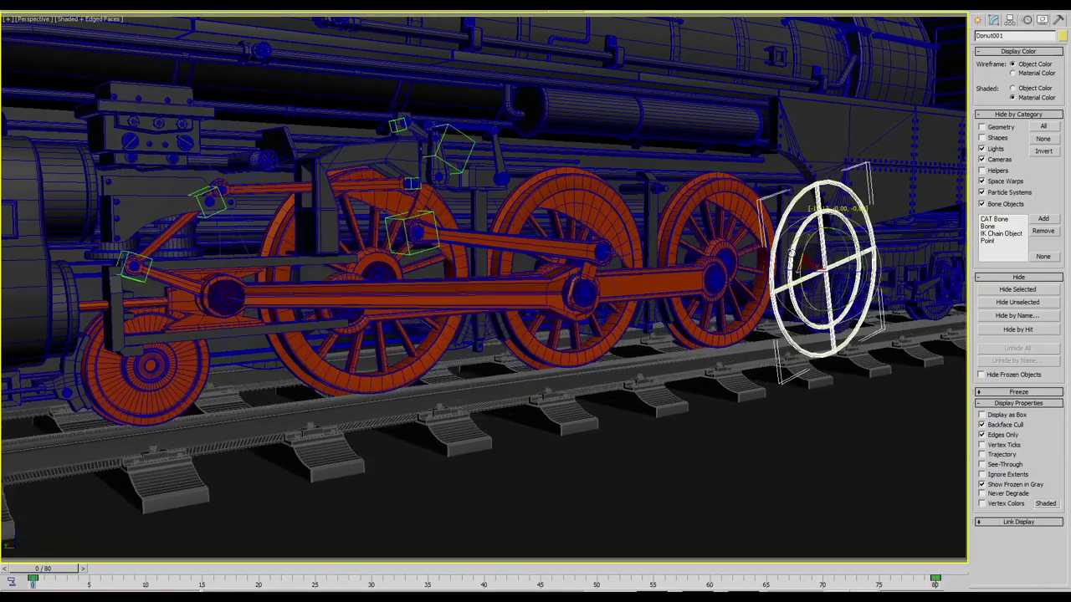
left_click_drag(799, 226, 802, 326)
mouse_move(801, 326)
middle_mouse_down()
mouse_move(747, 368)
mouse_move(820, 431)
middle_mouse_up()
Step: Zoom out, deselect, and switch the view to plain shading without edged faces
scroll(748, 363, "down", 3)
scroll(748, 363, "down", 3)
left_click(738, 127)
key("F4")
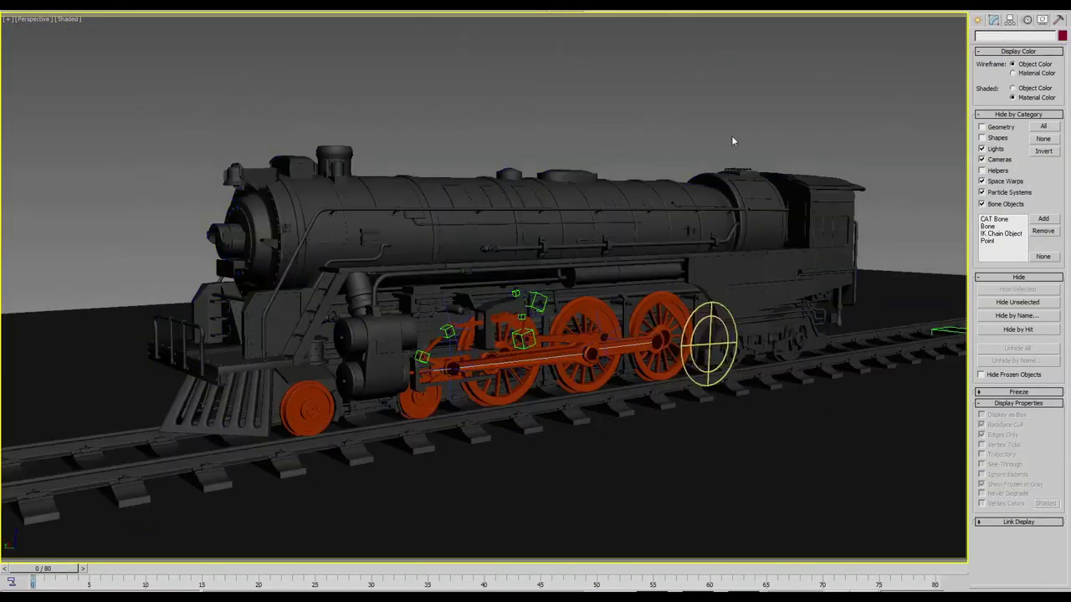
middle_click_drag(754, 270, 729, 274)
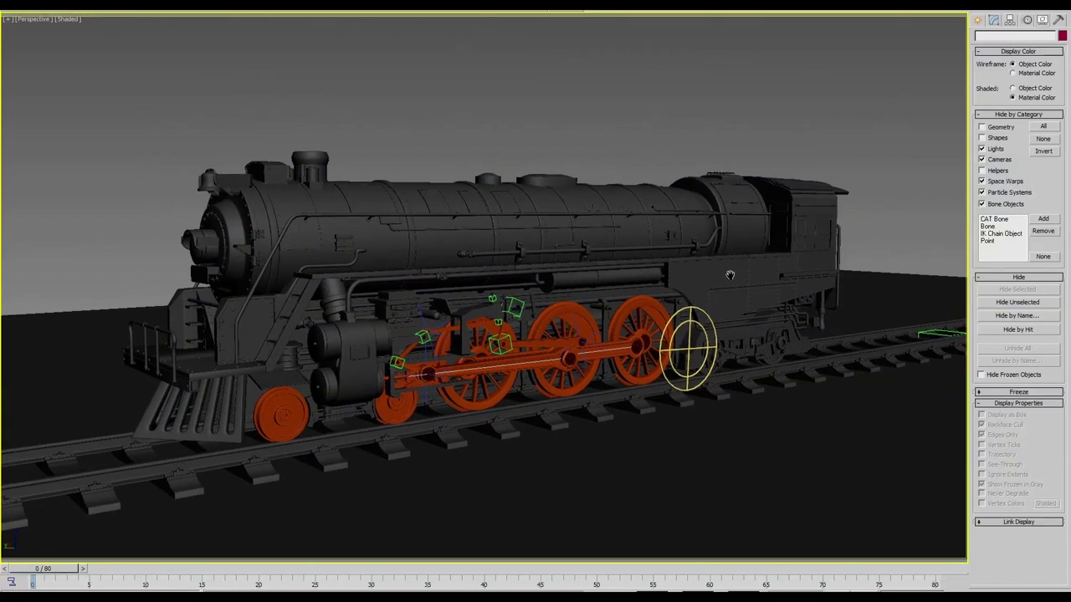